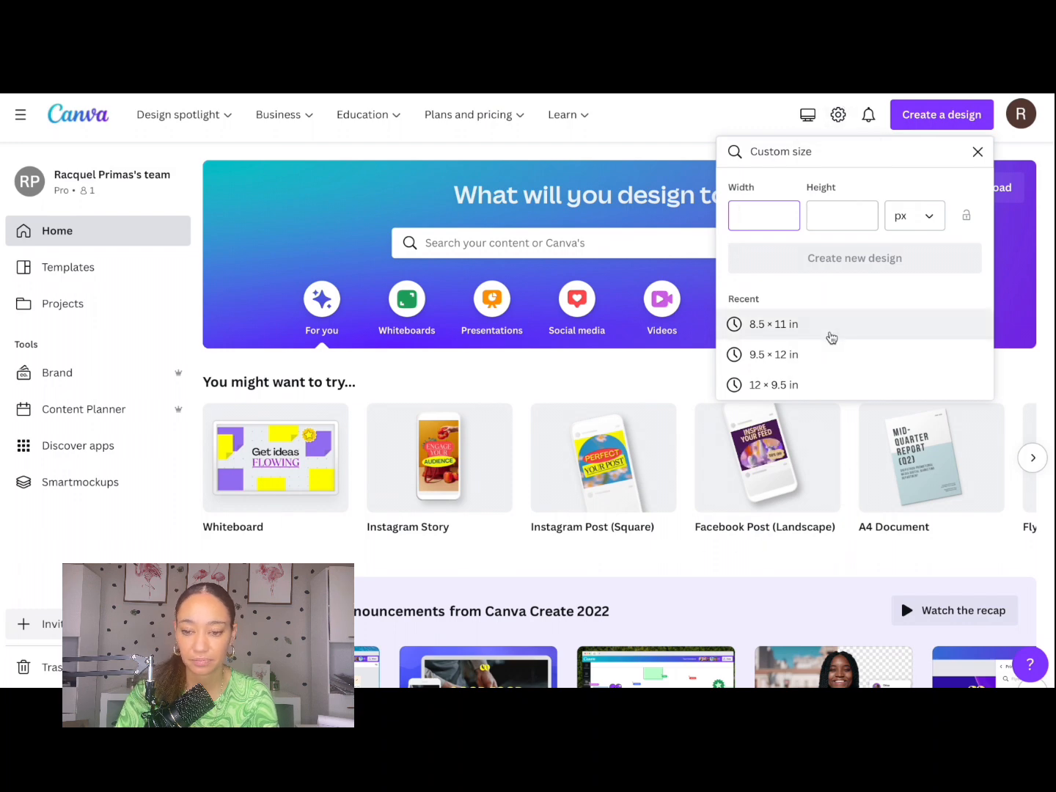
Create a new custom-size design 11 in wide and 8.5 in high.
type("11")
left_click(860, 214)
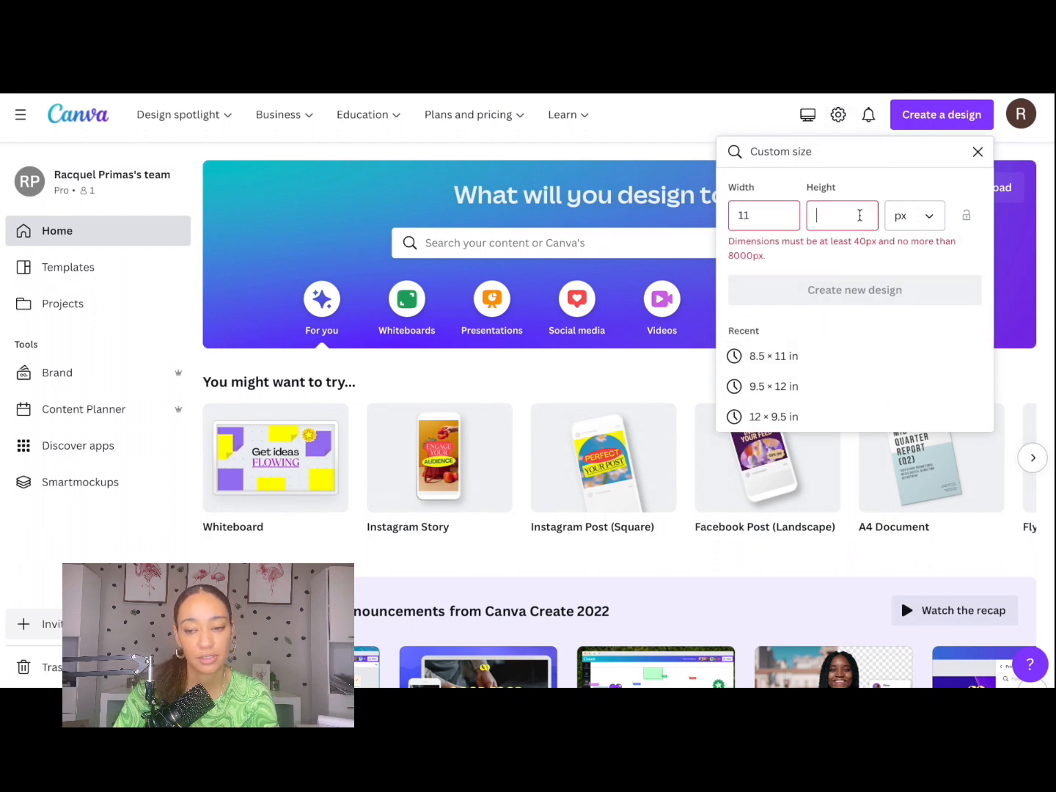
left_click(915, 223)
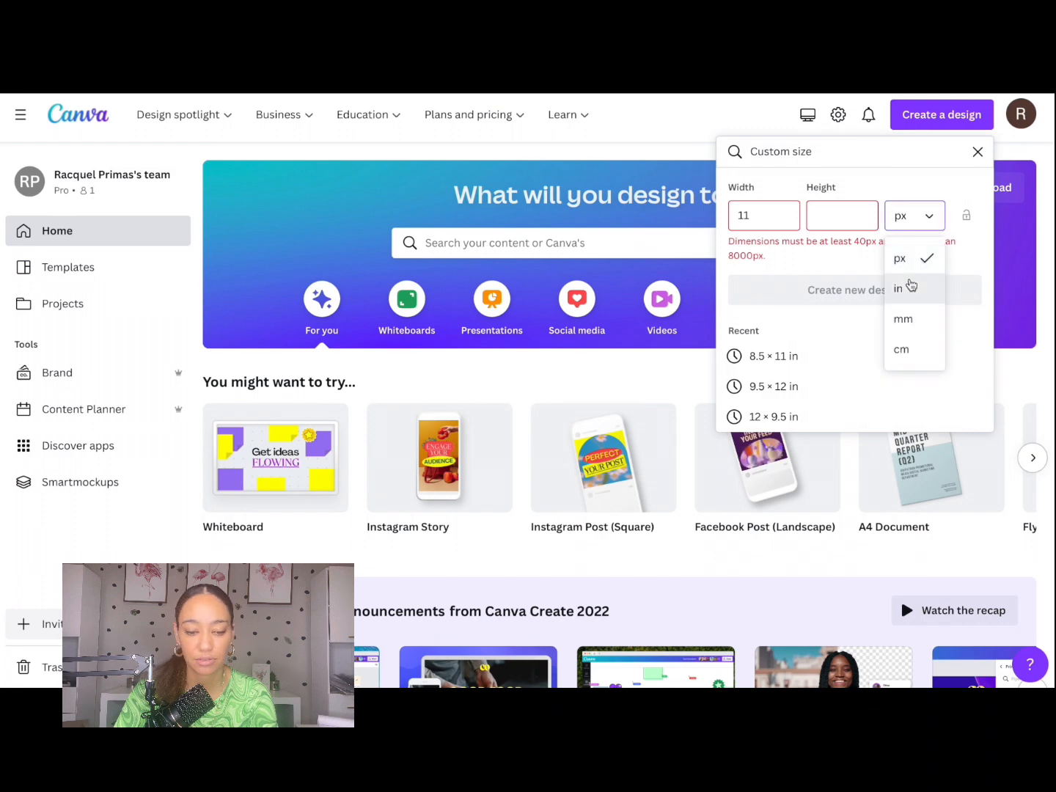
left_click(908, 285)
left_click(789, 215)
double_click(770, 217)
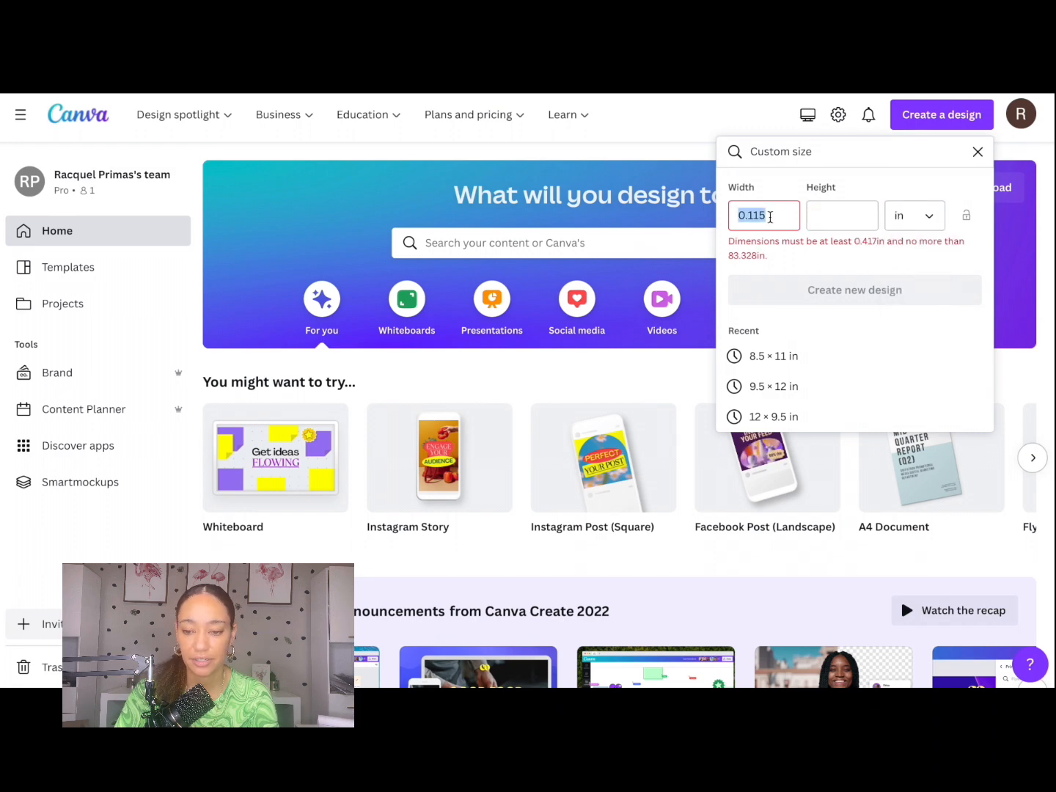
type("11")
left_click(835, 214)
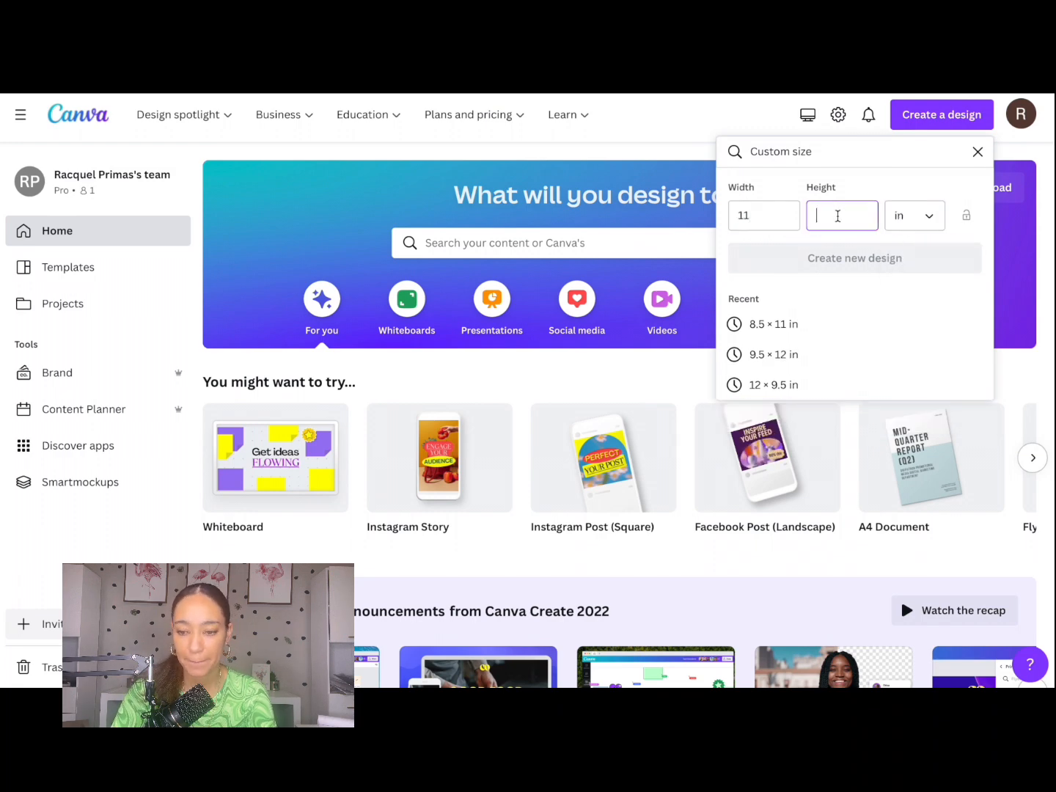
type("8.5")
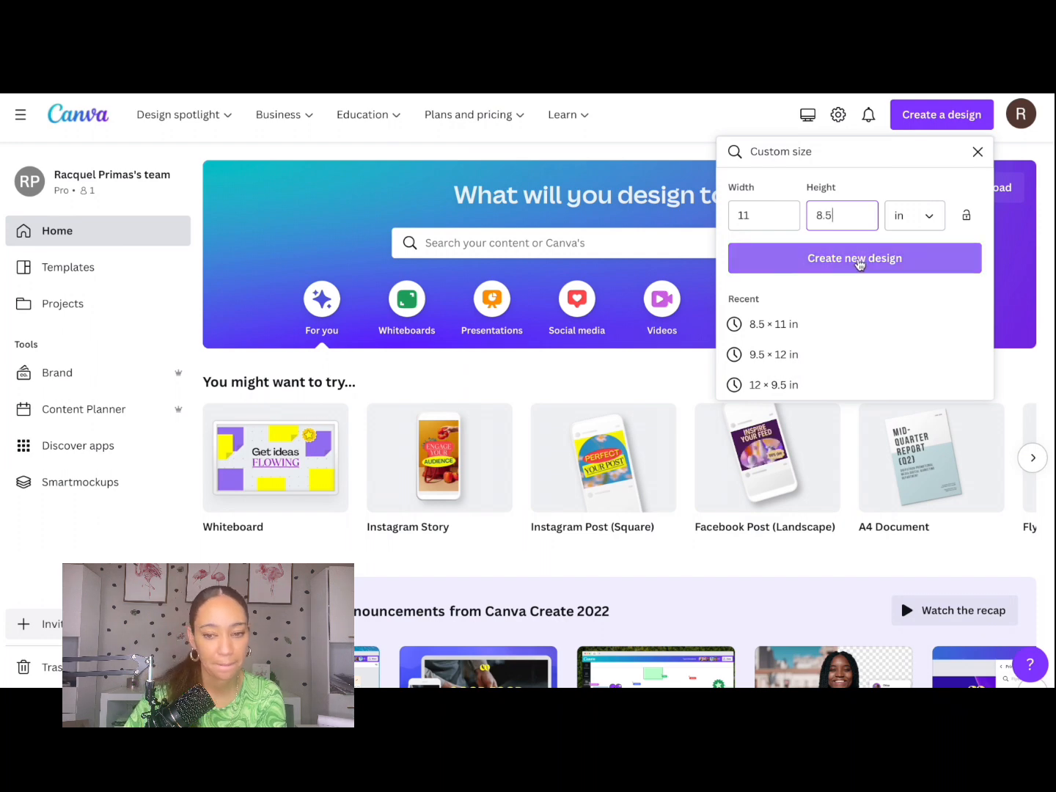
left_click(857, 263)
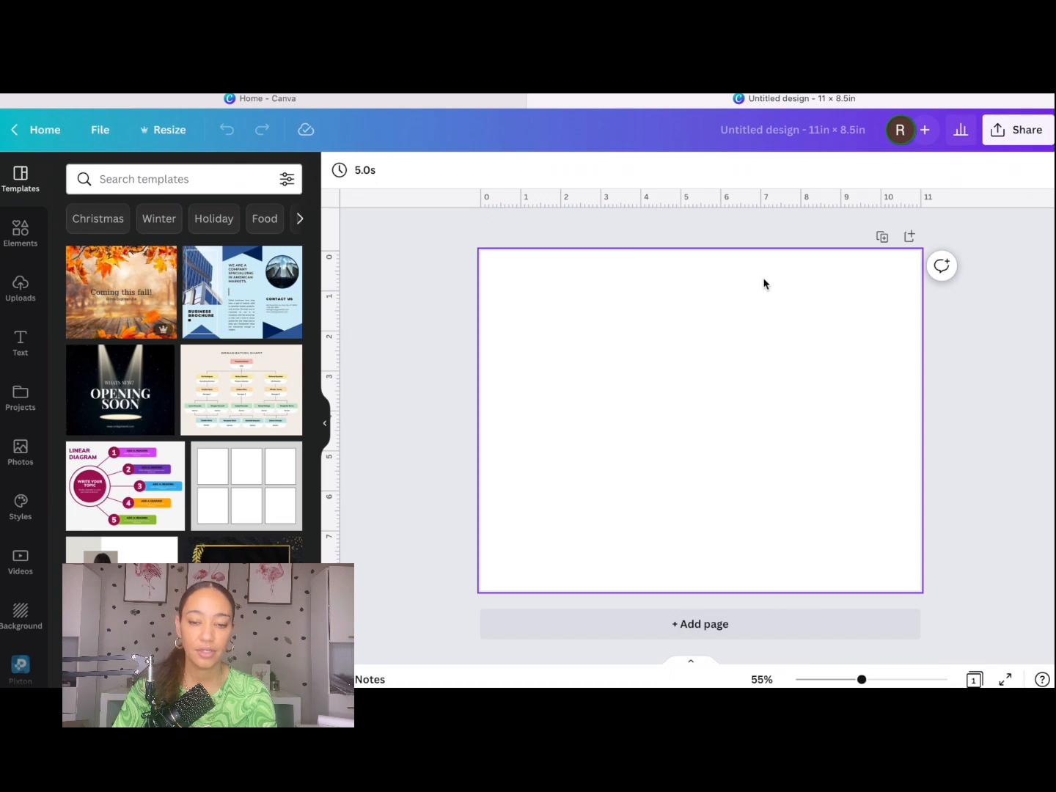
Set the page background to the fourth swatch, an off-white, of the Right on Time palette.
left_click(543, 328)
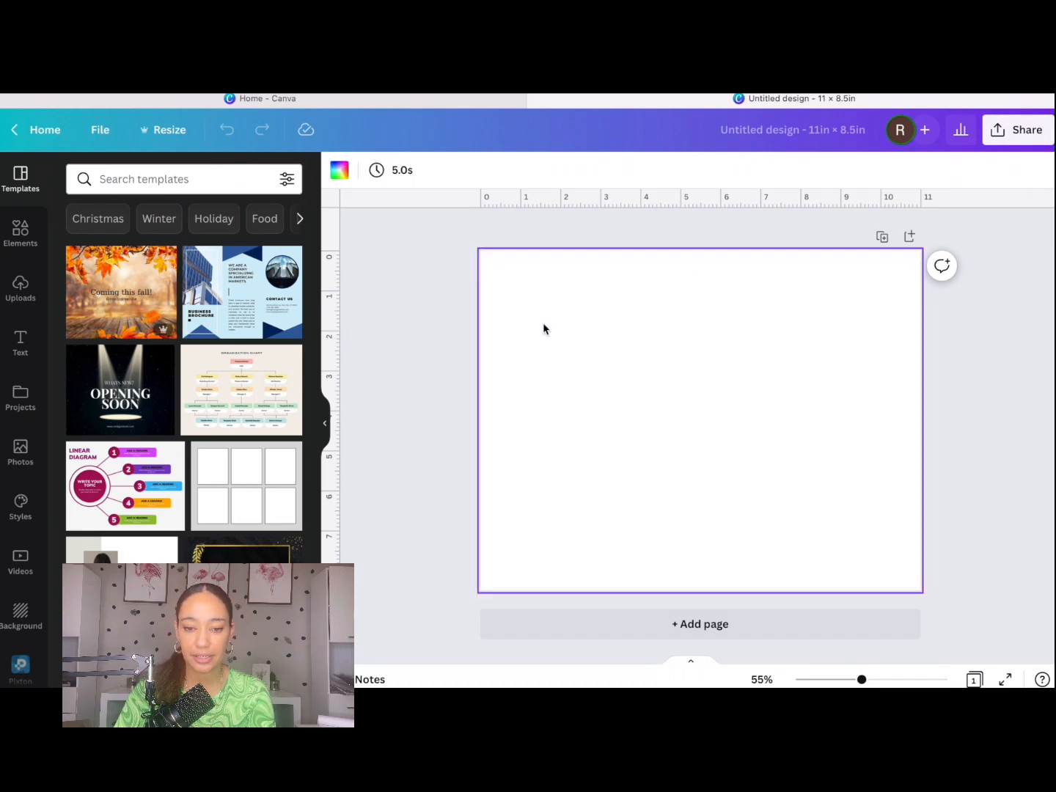
left_click(341, 173)
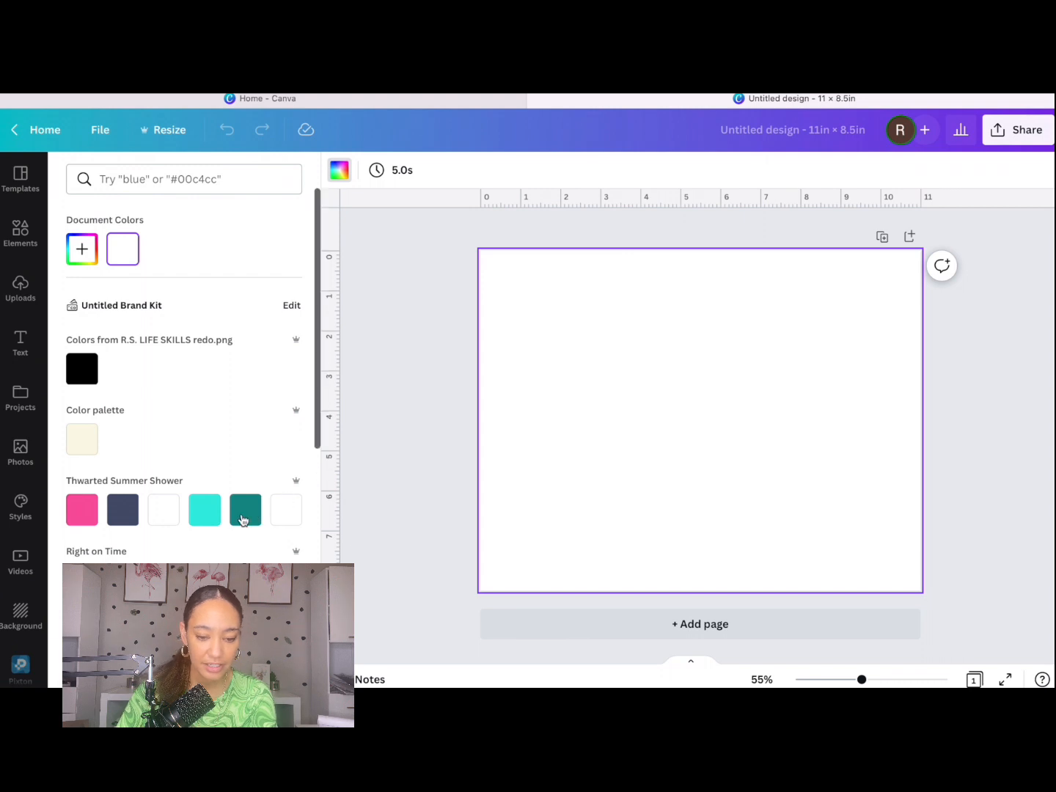
scroll(243, 519, "down", 3)
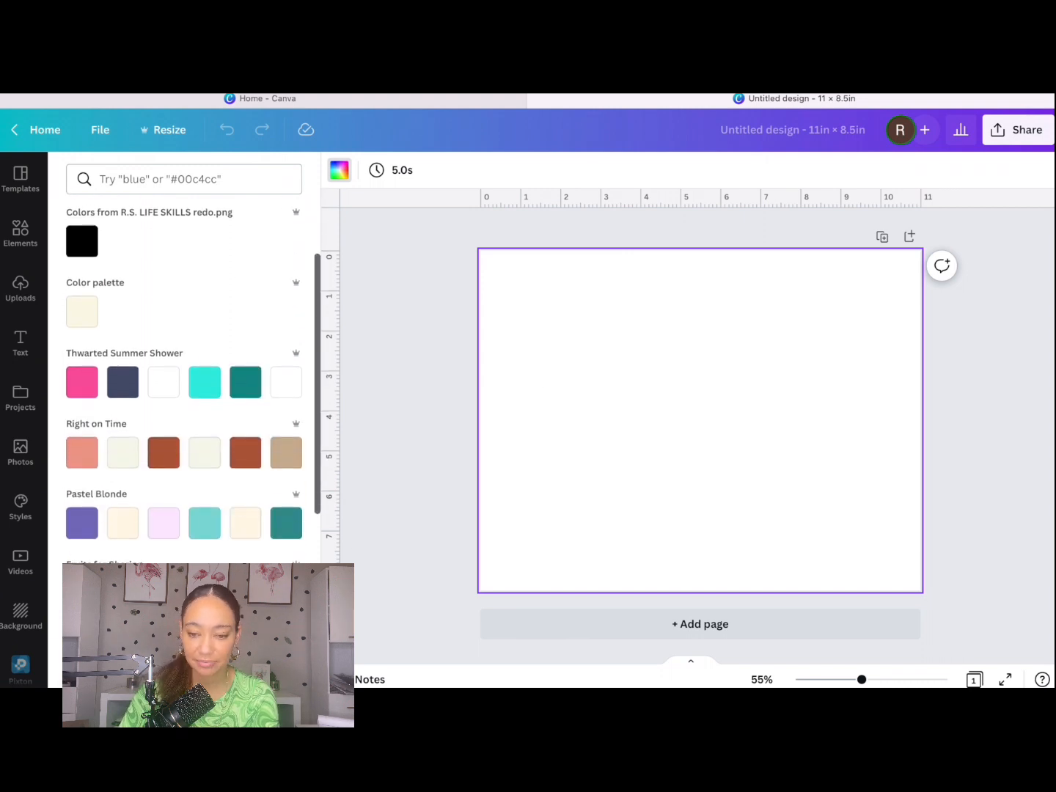
left_click(204, 452)
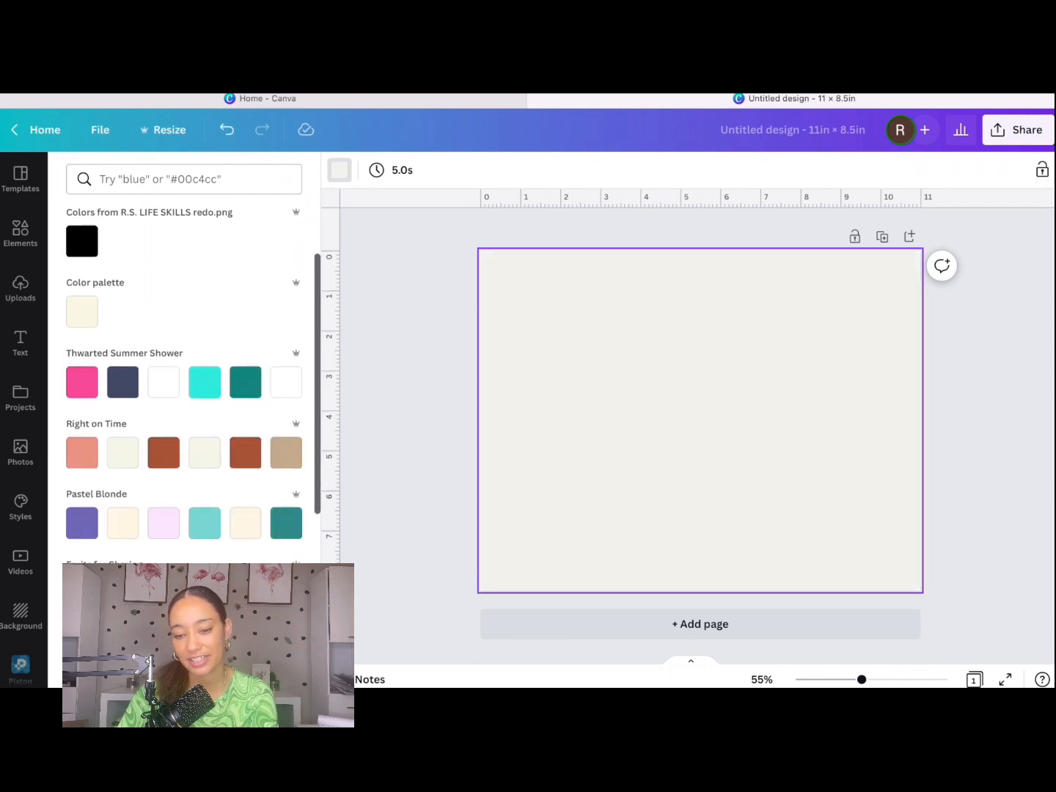
left_click(359, 505)
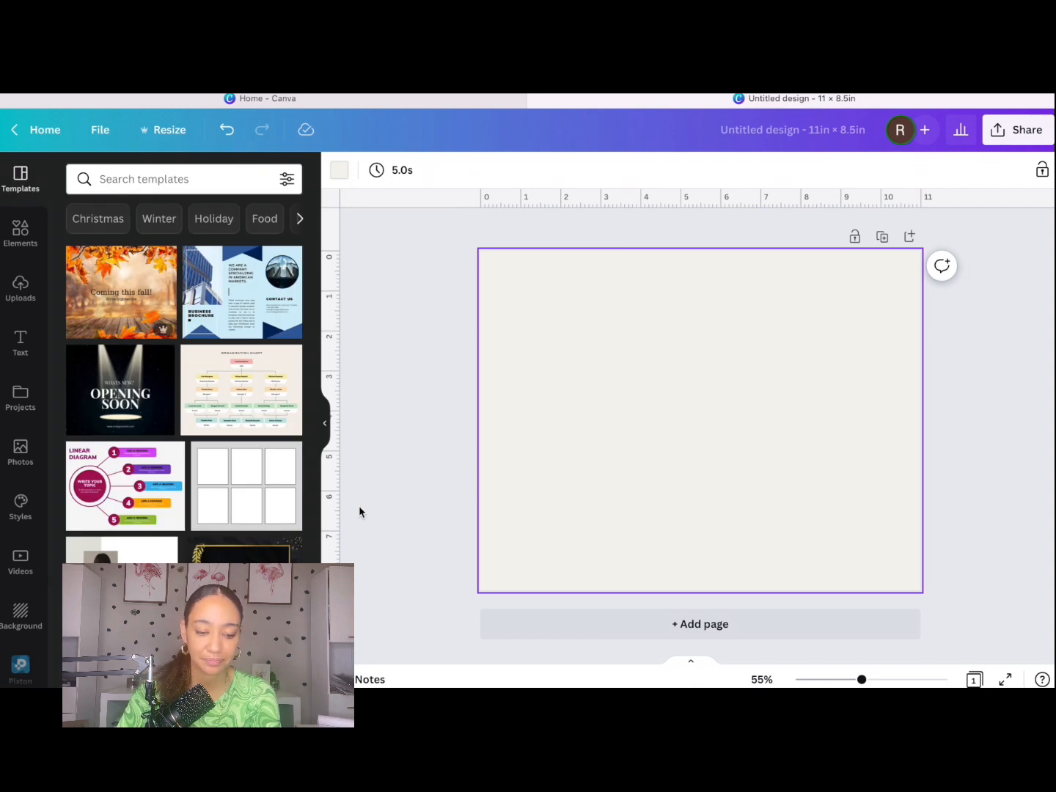
Add a body text box near the page's upper-left corner, enlarge it to about 20.5 and enter JANUARY.
left_click(20, 344)
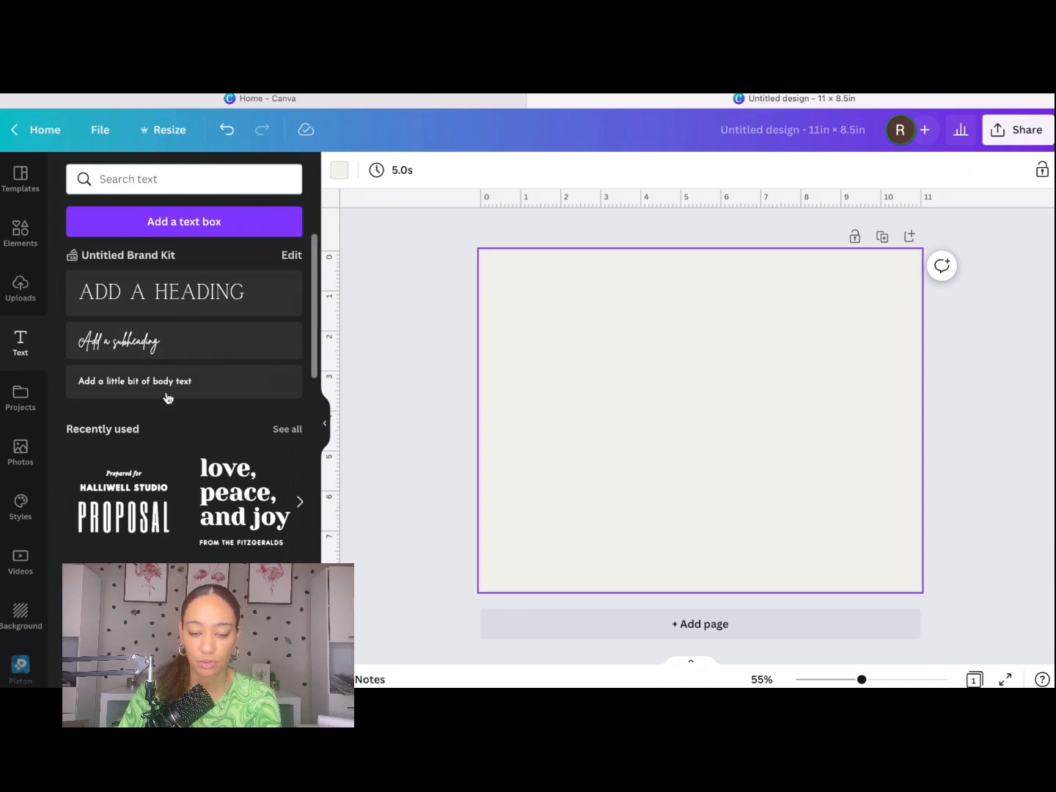
key("t")
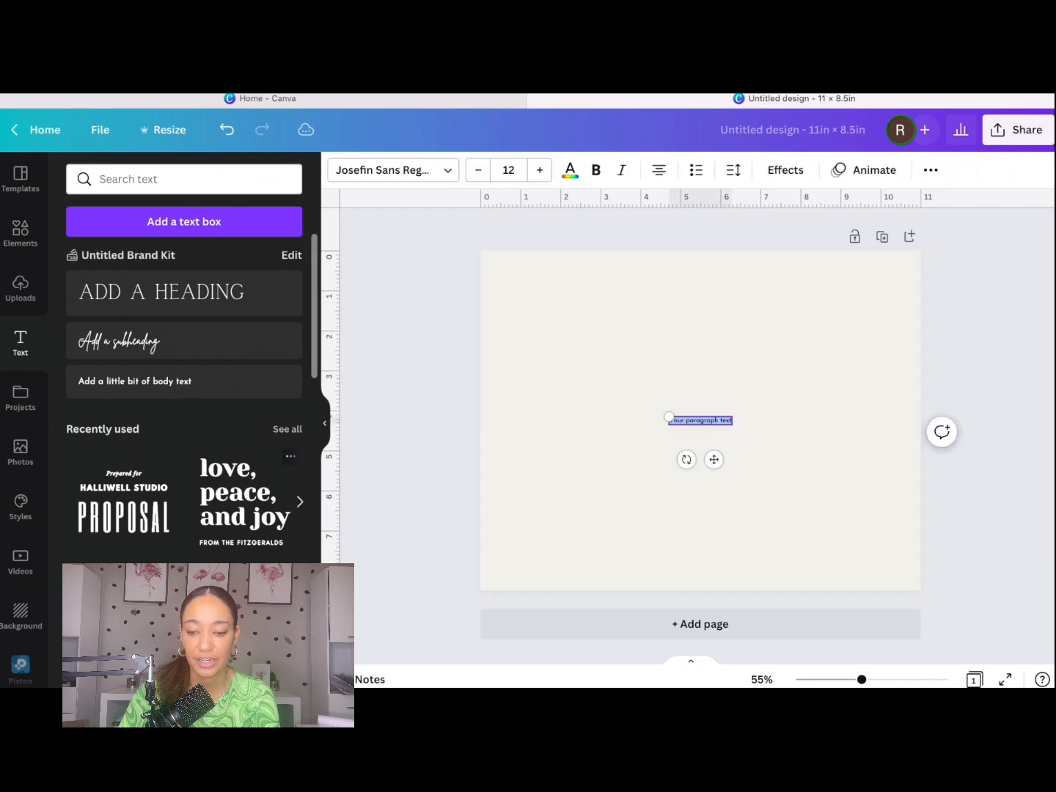
left_click_drag(715, 470, 620, 336)
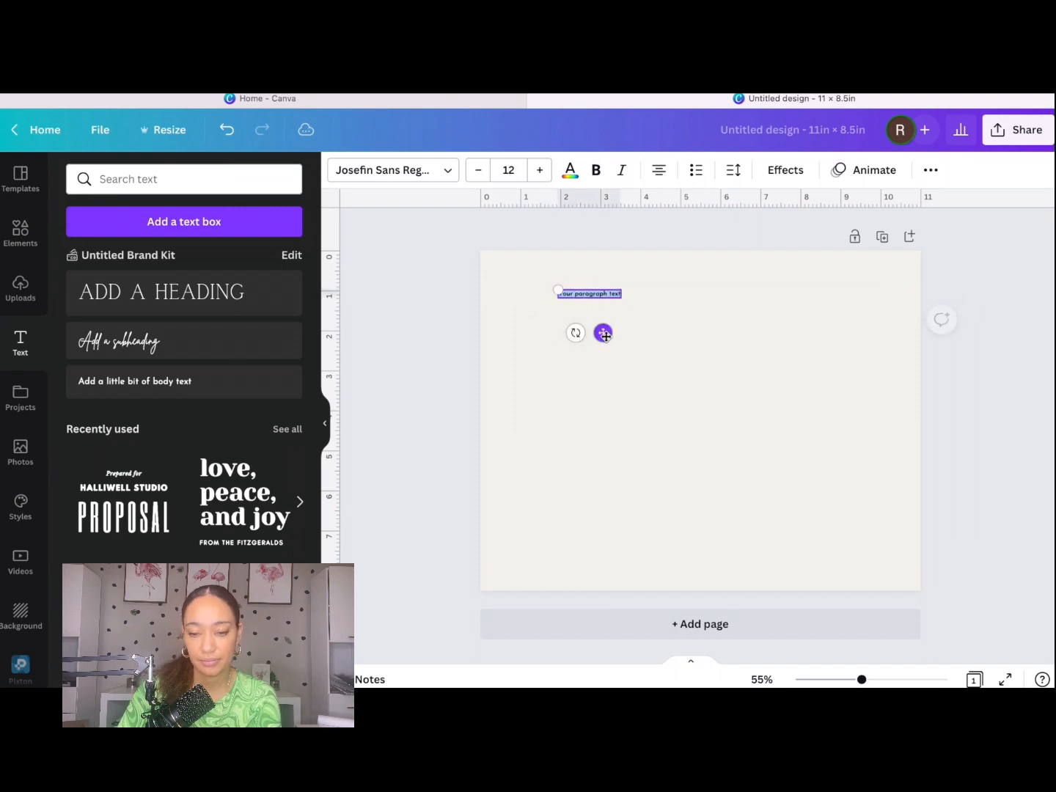
left_click_drag(556, 284, 512, 280)
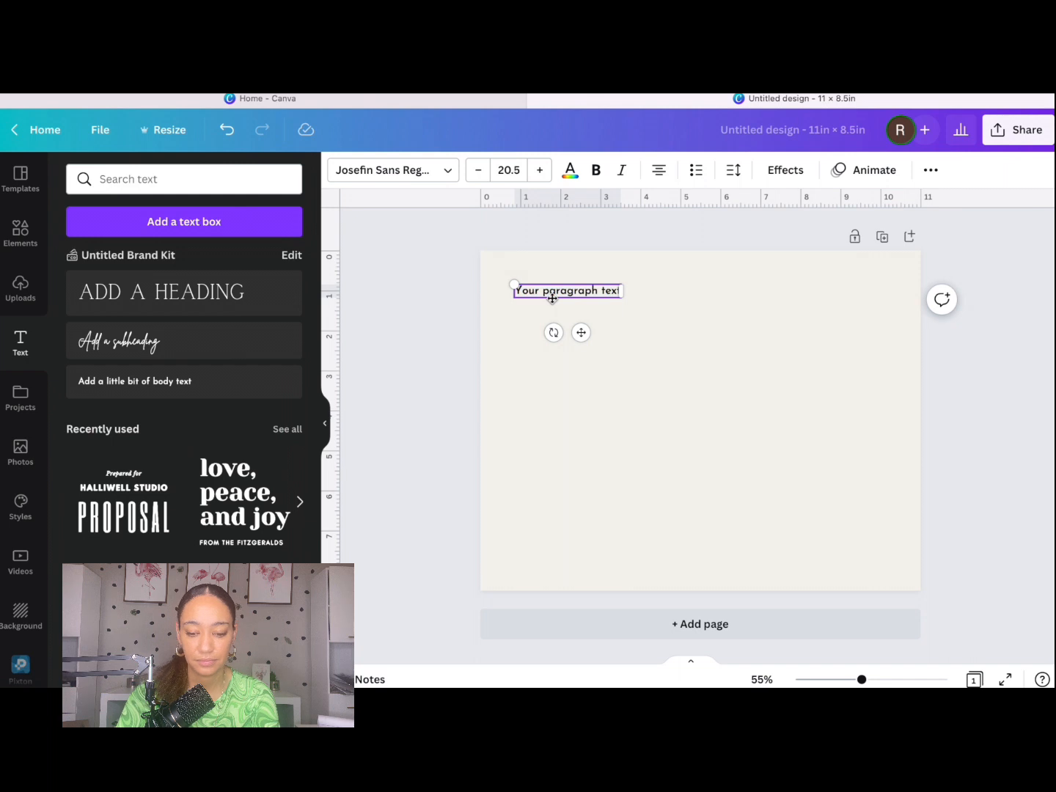
double_click(545, 288)
type("JANUARY")
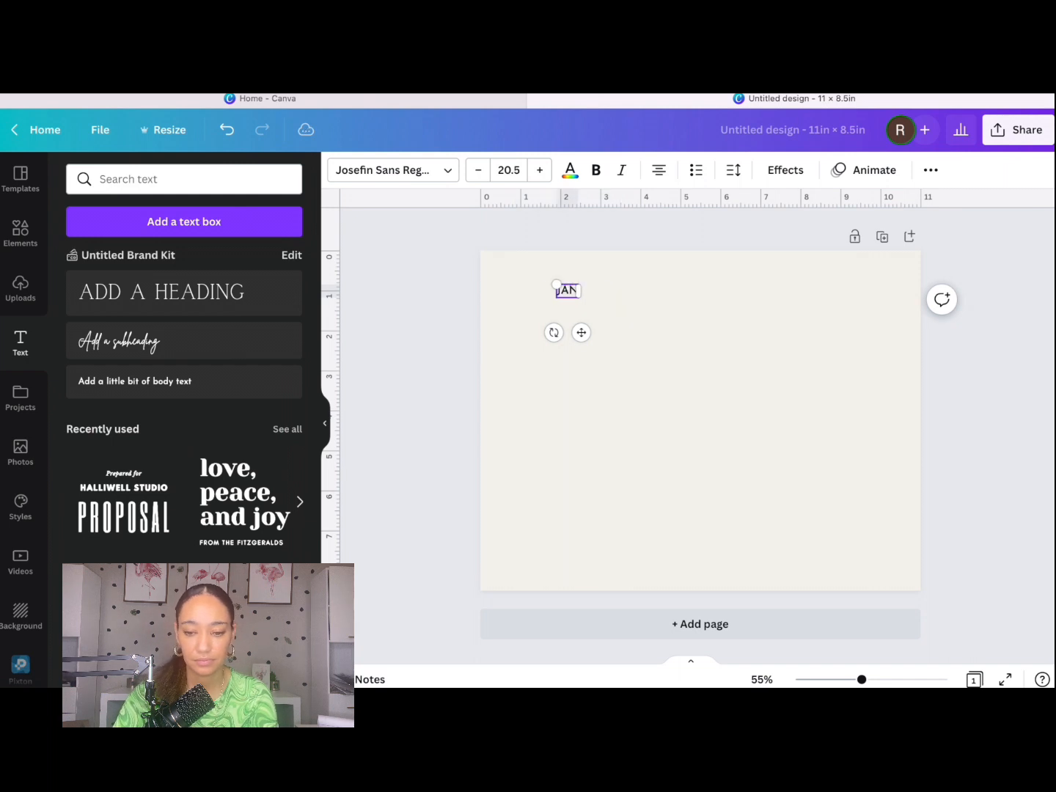
left_click(649, 353)
Enlarge the JANUARY text to about size 37 and align it in the page's upper-left corner.
left_click(542, 285)
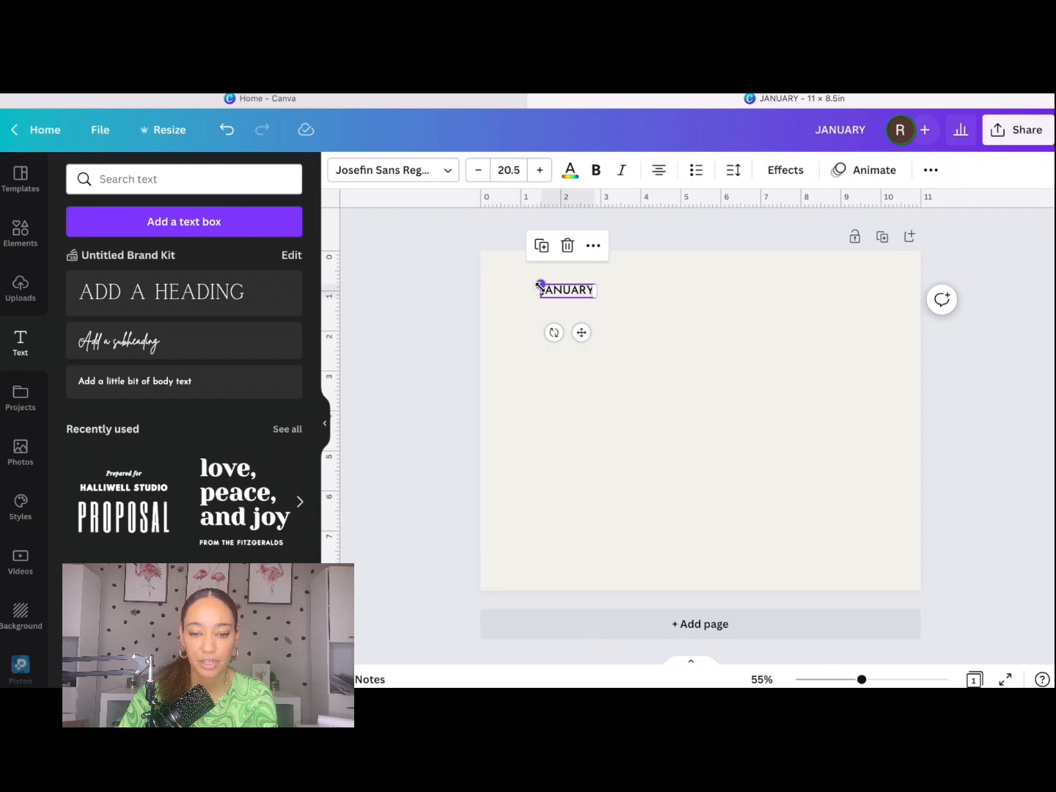
left_click_drag(539, 284, 498, 273)
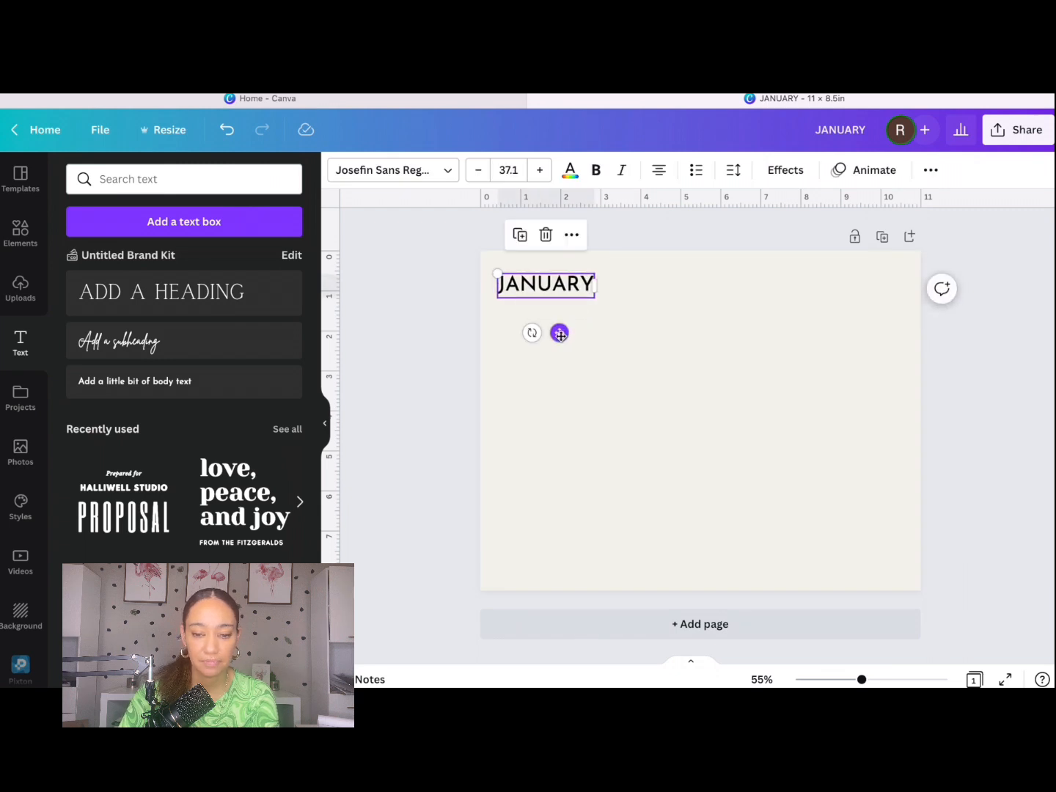
left_click_drag(560, 333, 567, 330)
left_click(599, 404)
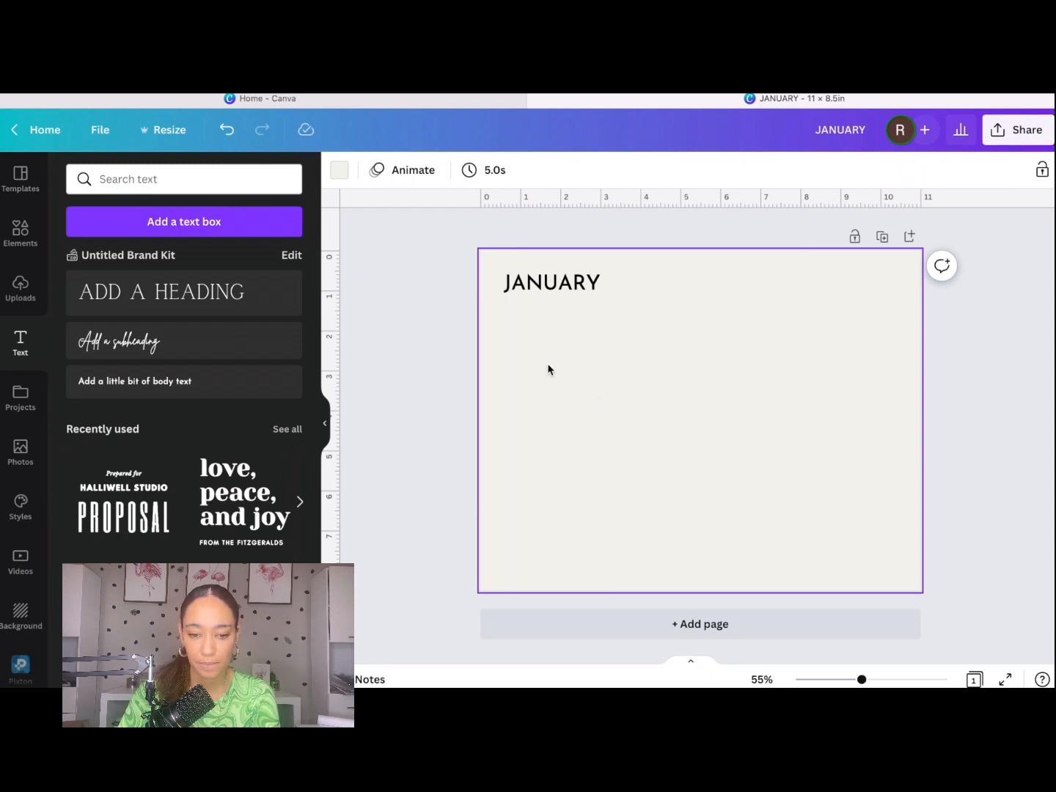
Add a subheading text in the Brittany font reading "Month at Glance".
left_click(228, 361)
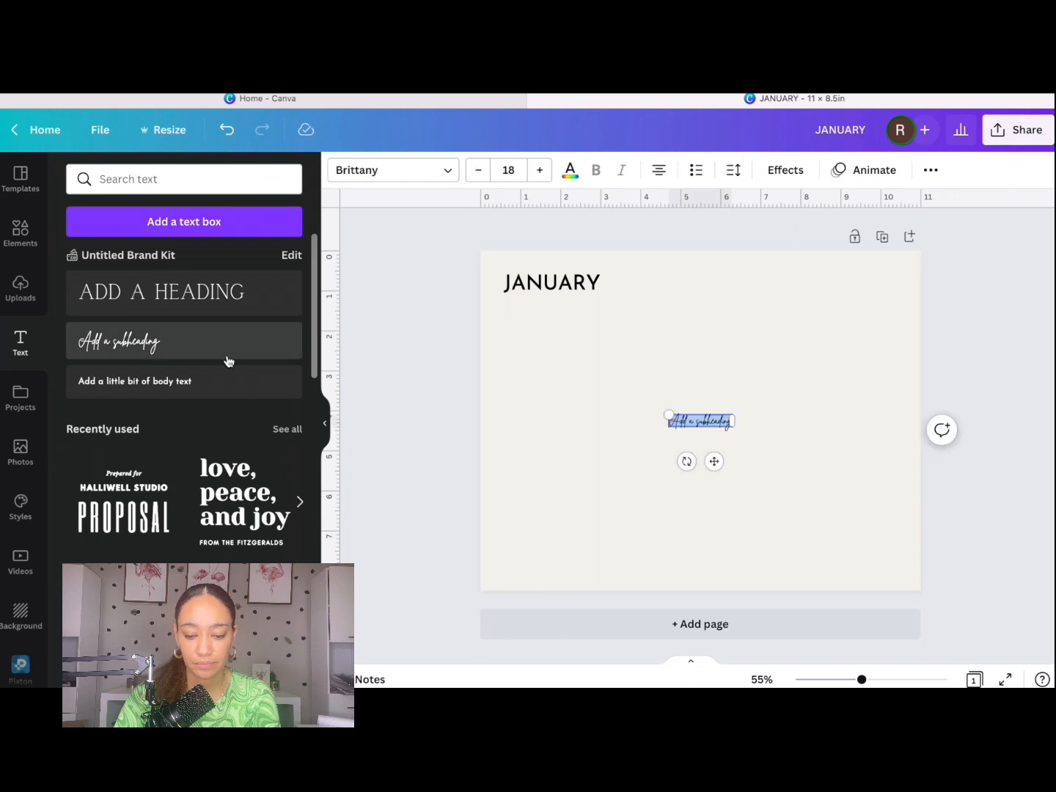
type("MOND")
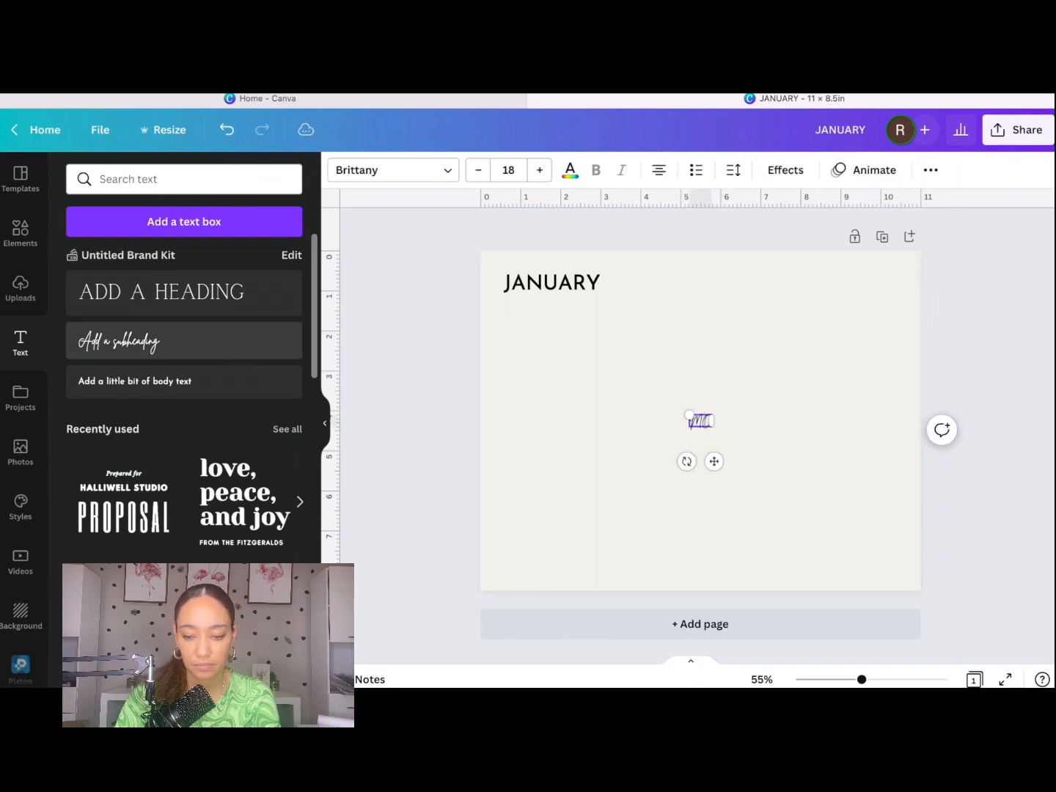
key("BackSpace")
key("BackSpace")
key("BackSpace")
type("onth")
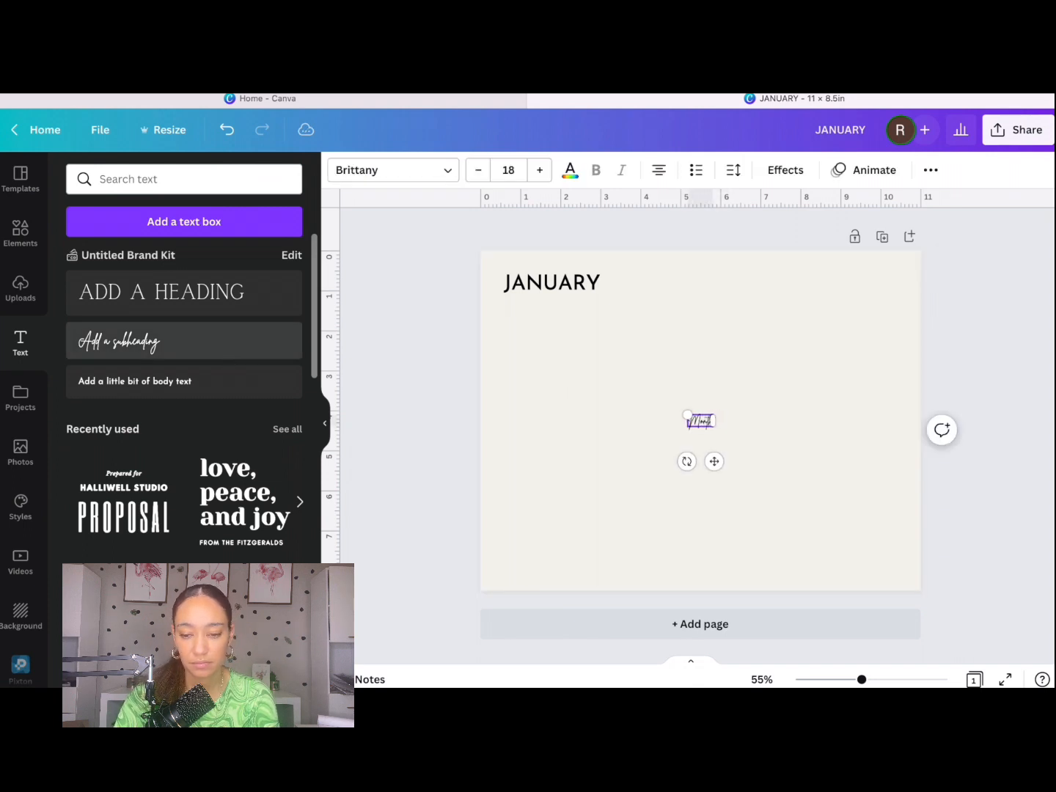
type(" at a Gla")
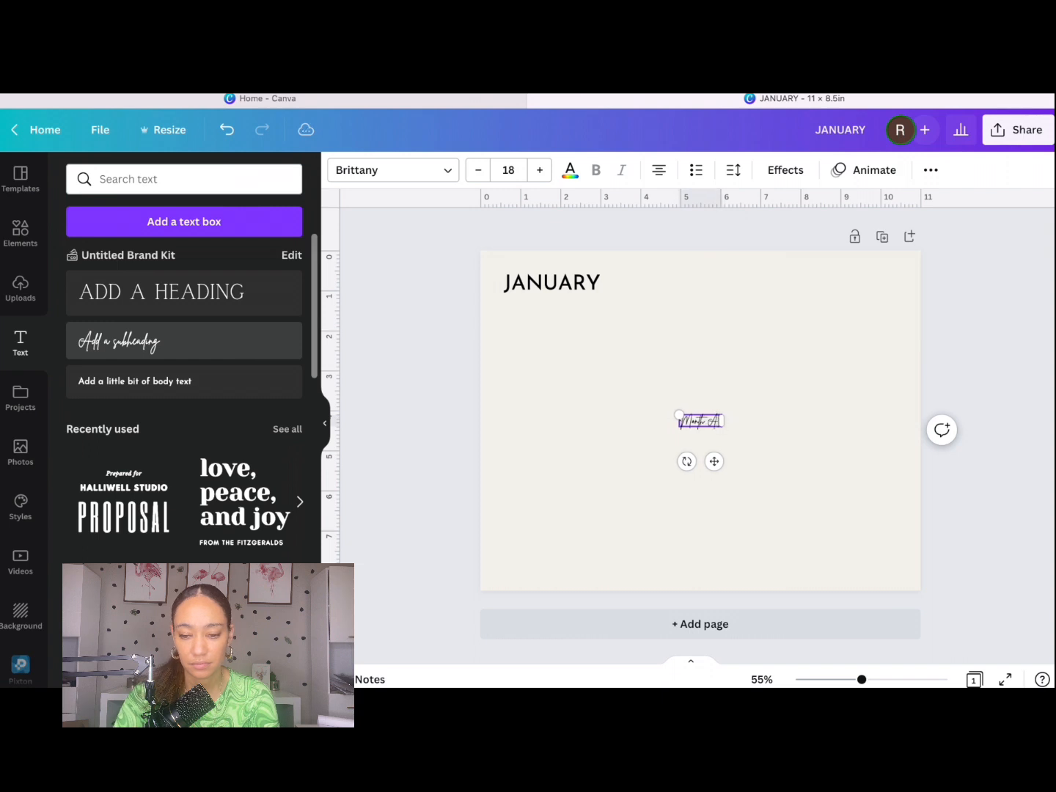
type("nce")
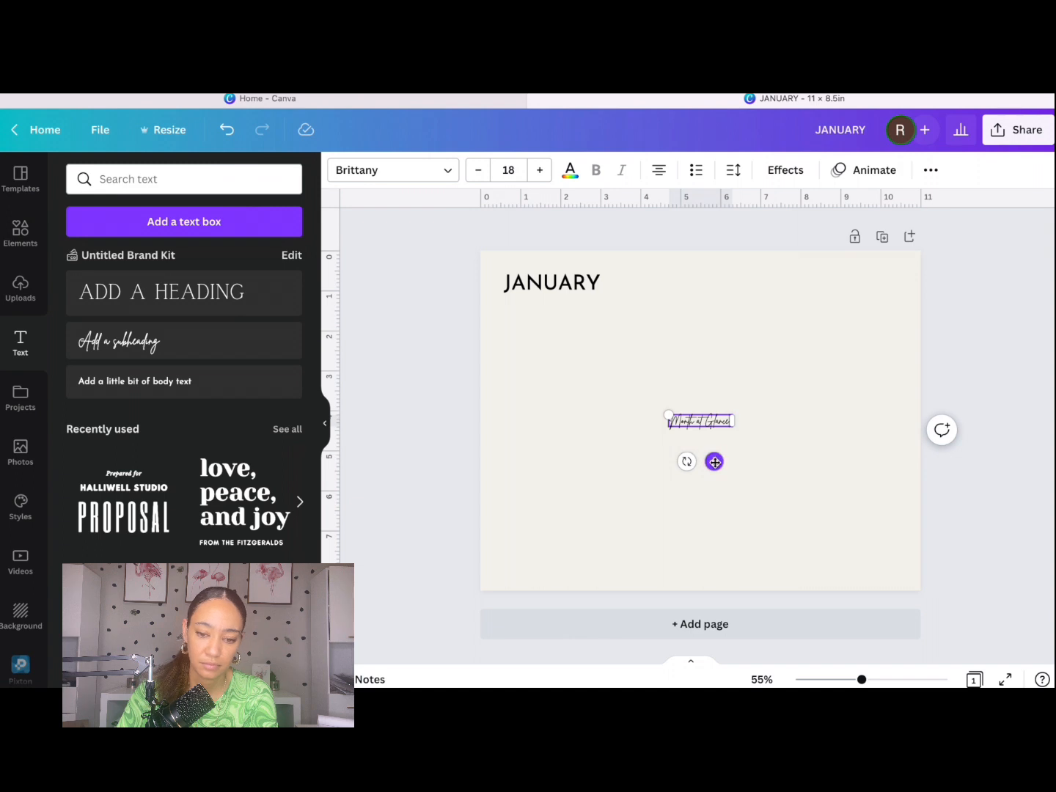
Move the "Month at Glance" subheading just beneath JANUARY, shifted to the right, and enlarge it to about size 24.4.
left_click_drag(715, 461, 582, 333)
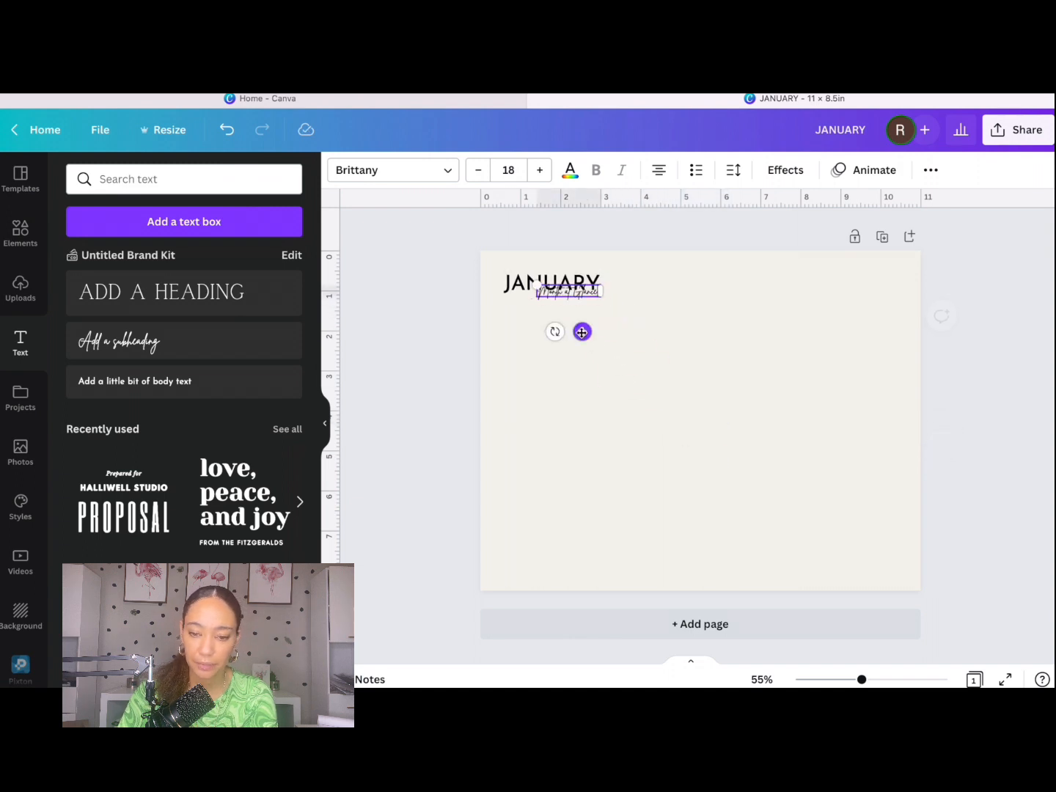
left_click_drag(535, 294, 514, 300)
mouse_move(571, 332)
left_mouse_down()
mouse_move(606, 346)
mouse_move(590, 340)
left_mouse_up()
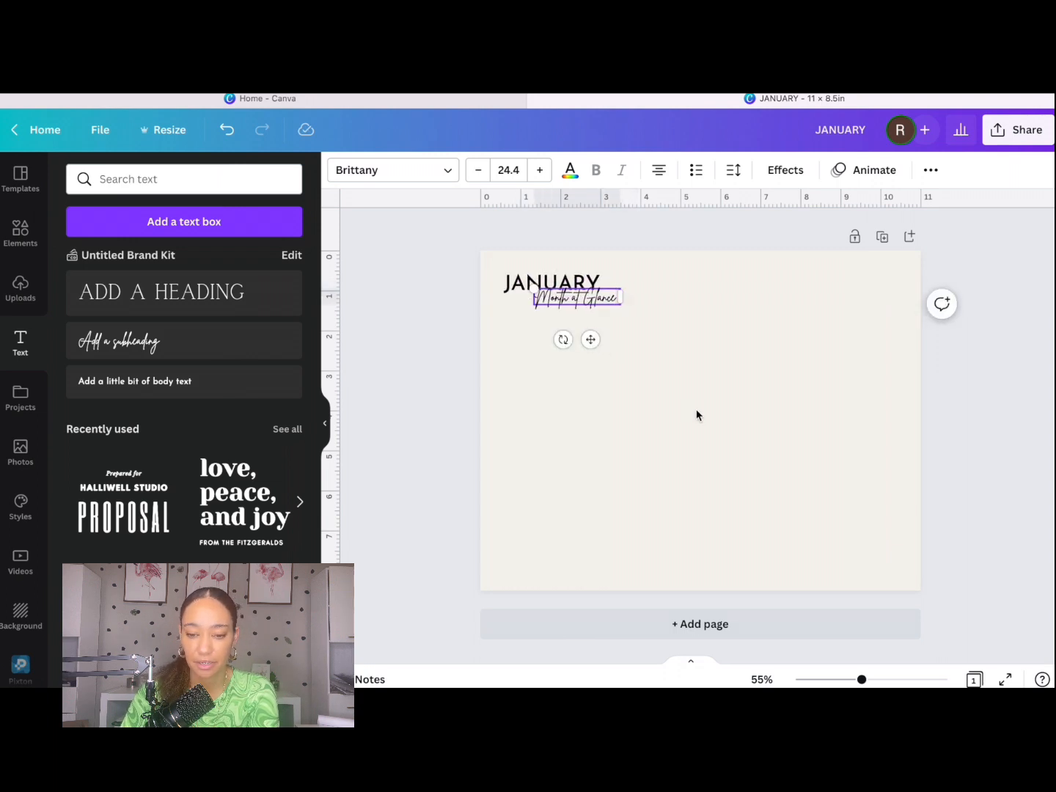
left_click(882, 439)
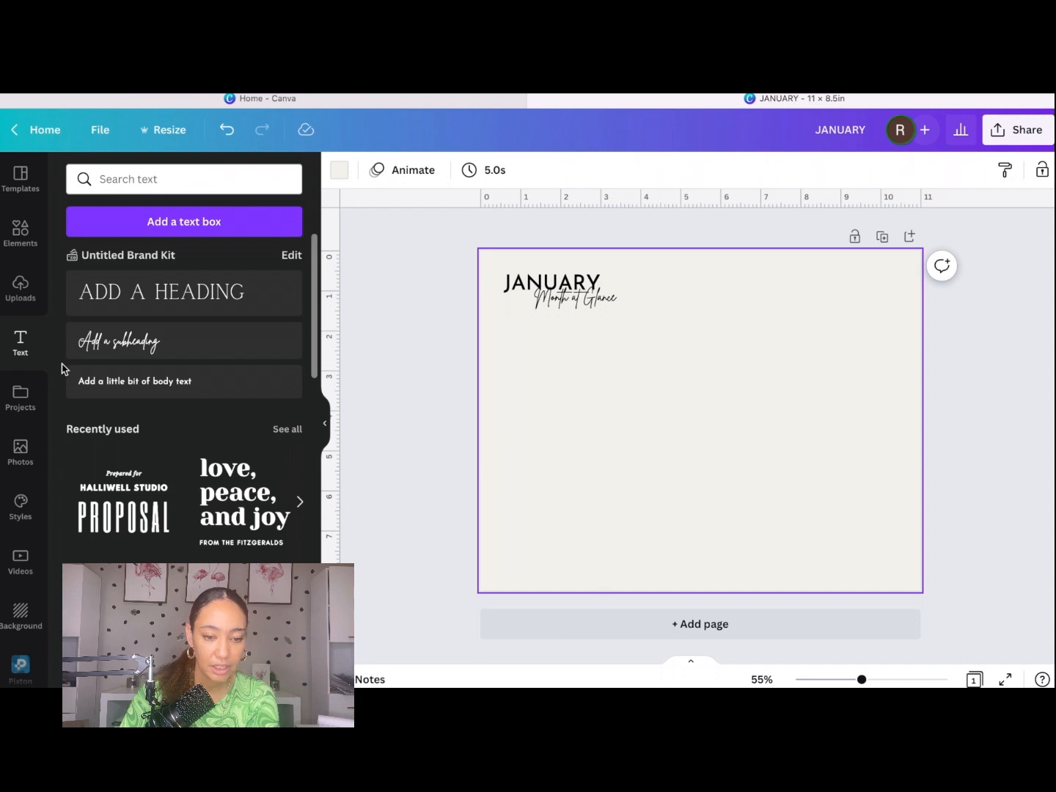
Add a straight line to the page and set its line weight to 2.
left_click(22, 232)
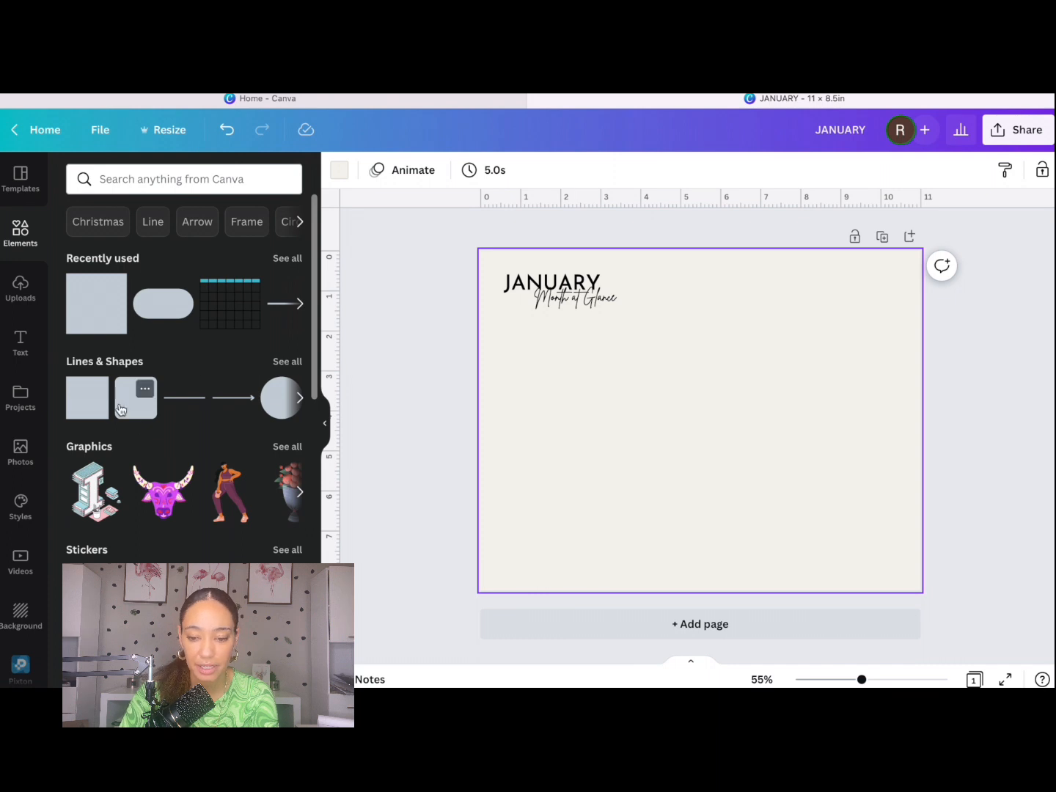
left_click(201, 399)
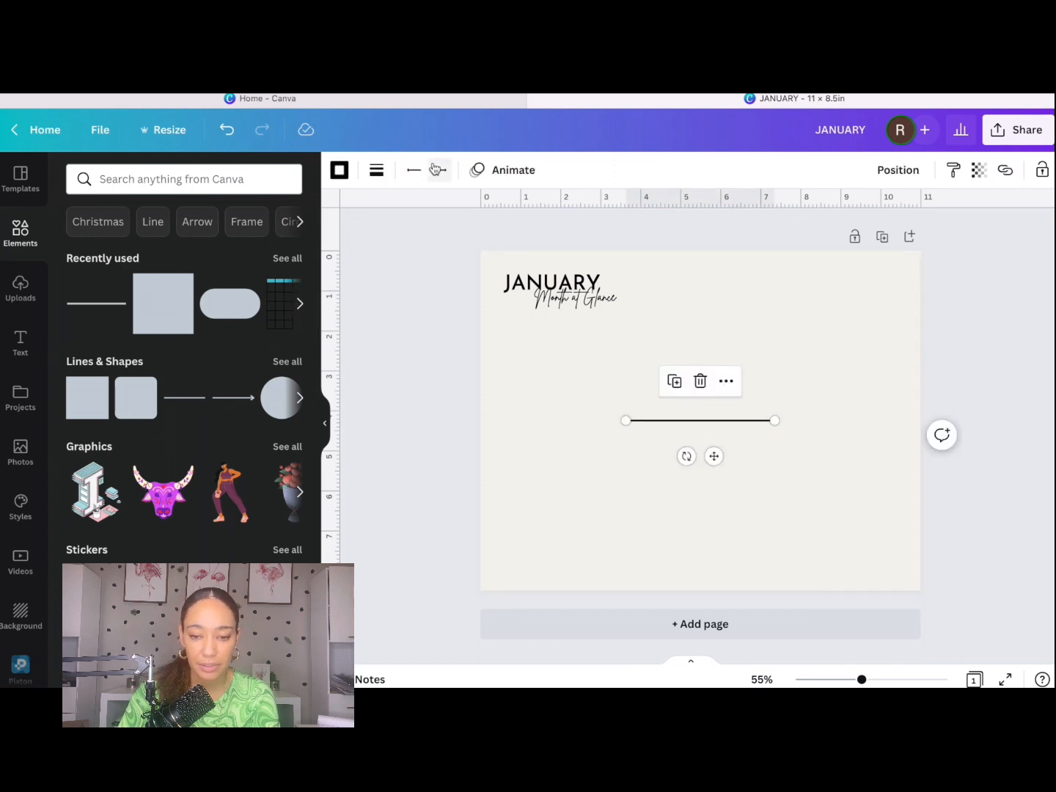
left_click(376, 168)
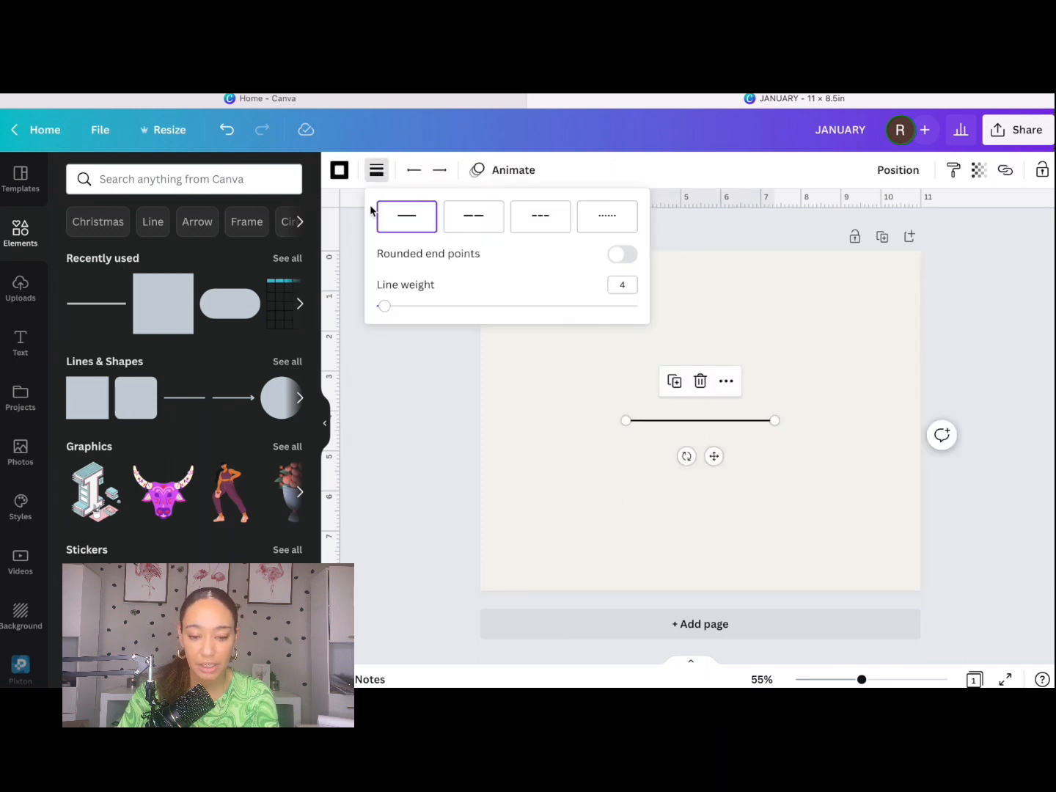
double_click(630, 288)
type("2")
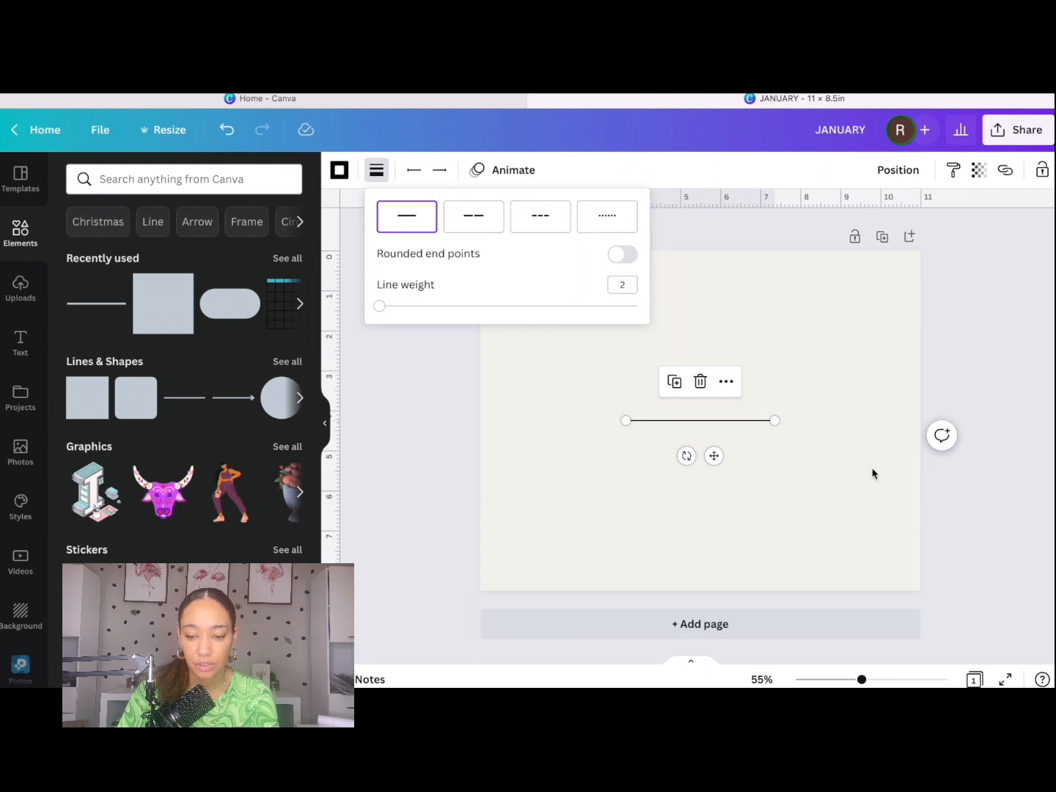
left_click(873, 474)
Place the line below the title, aligned with its left edge, and stretch it to about 8 in wide.
left_click(730, 419)
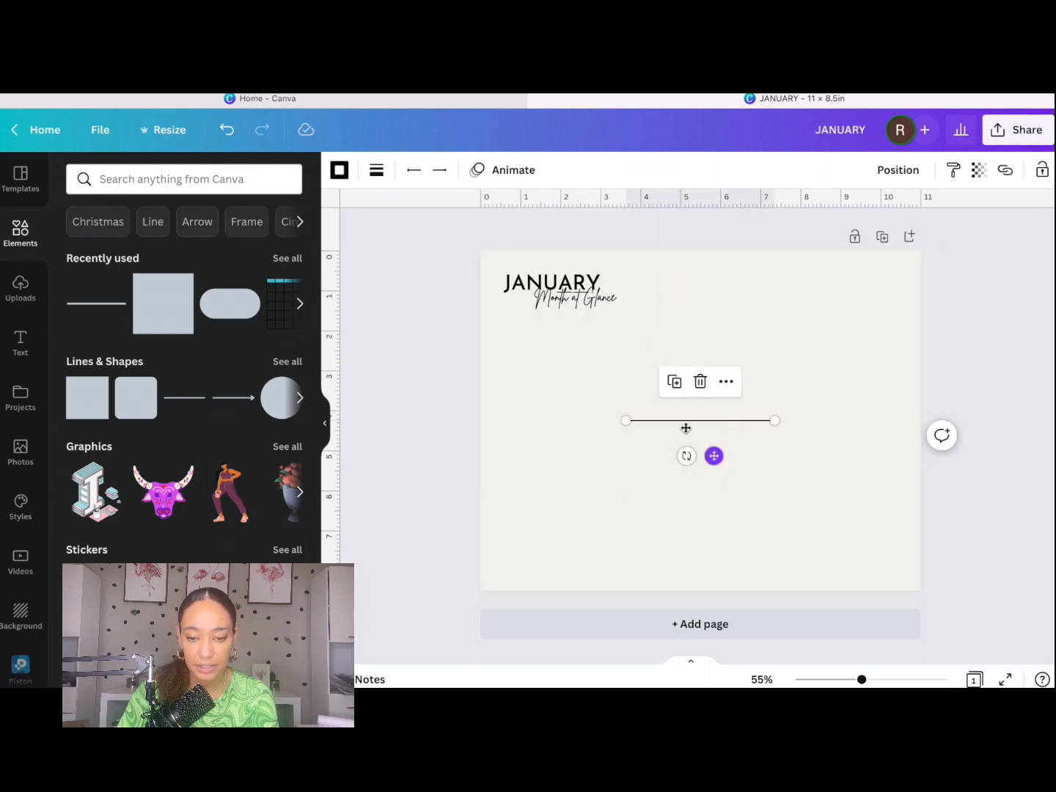
left_click_drag(685, 428, 599, 361)
left_click_drag(652, 326, 828, 327)
Duplicate the horizontal line five times, spacing the copies evenly about 0.8 in apart down the page.
left_click(638, 286)
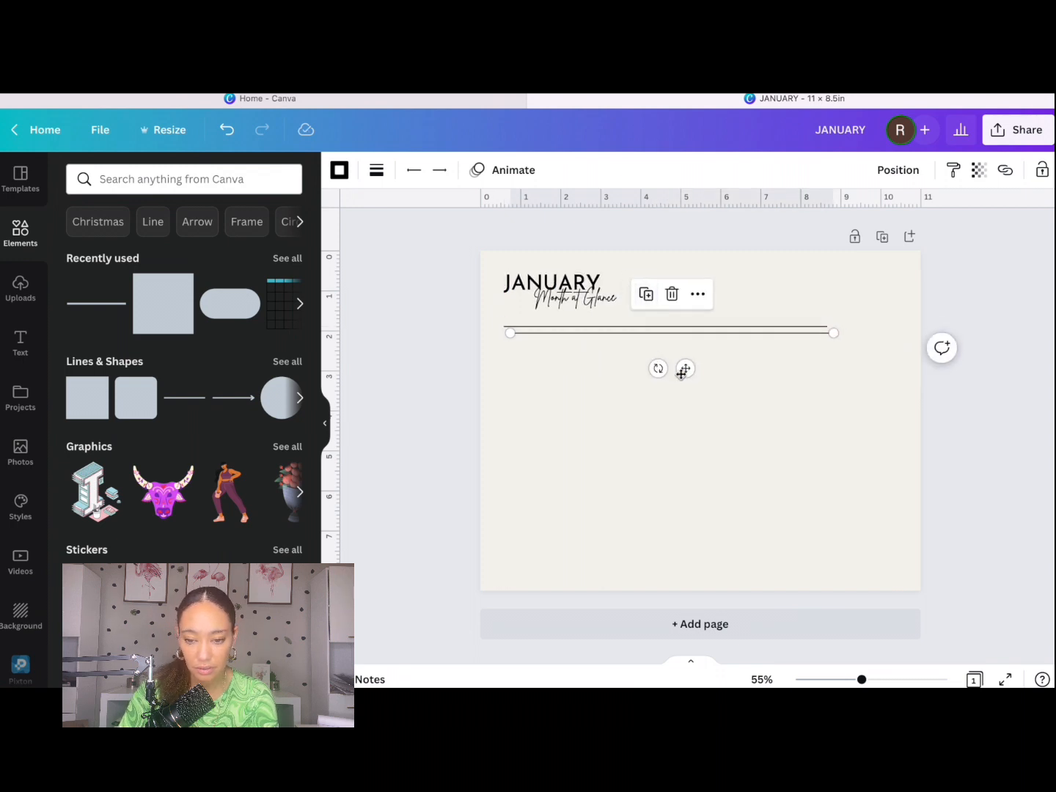
left_click_drag(683, 374, 683, 397)
left_click(638, 320)
left_click(640, 352)
left_click(639, 384)
left_click(639, 418)
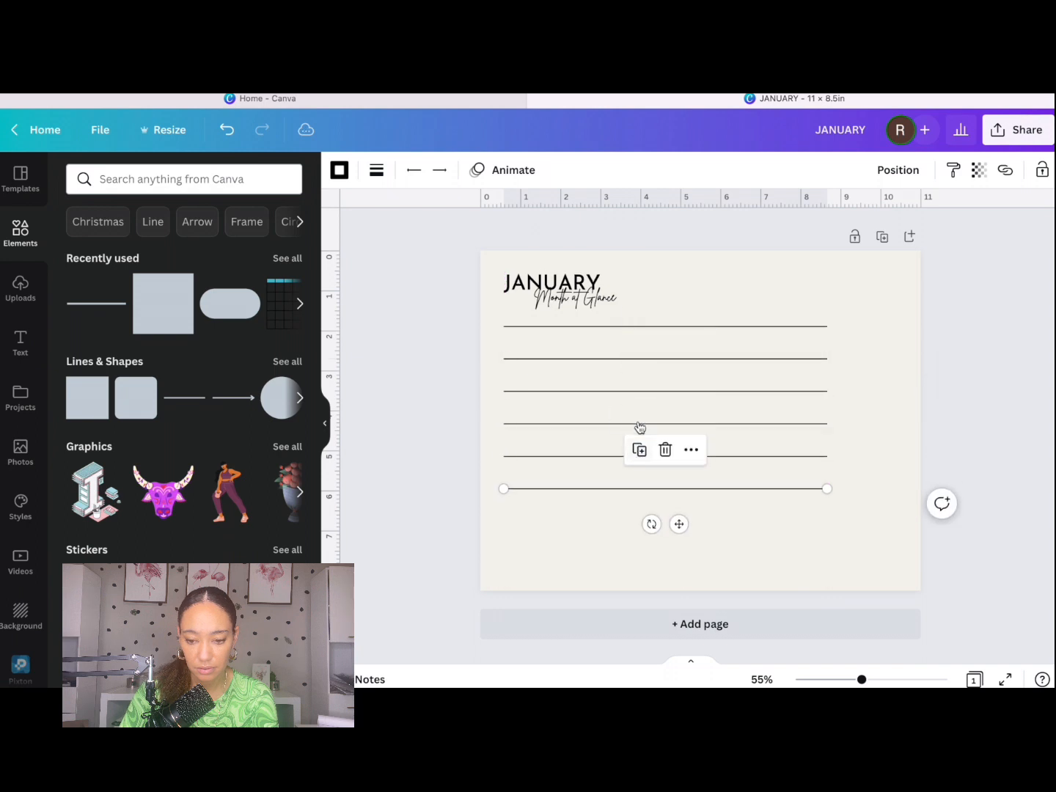
Add a vertical line of weight 2 joining the left ends of the horizontal lines, from the first to the last.
key("l")
left_click_drag(686, 455, 539, 389)
left_click_drag(503, 479, 504, 489)
left_click(376, 168)
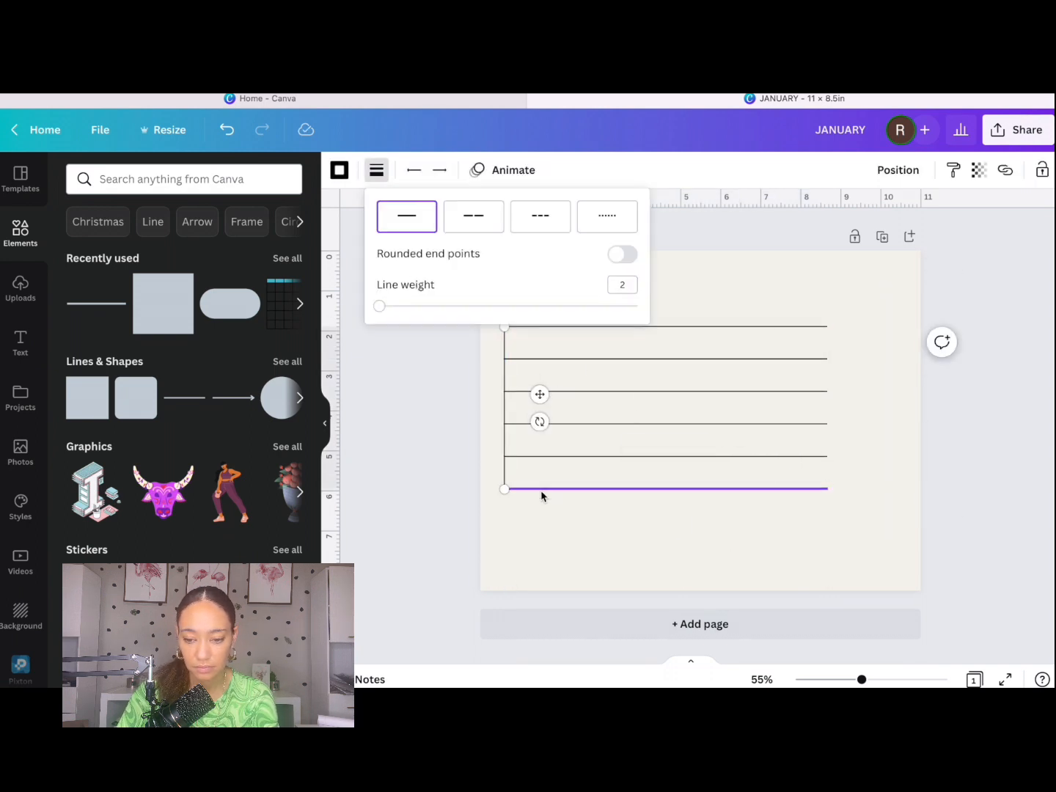
Duplicate the vertical line to close the grid's right end, and place seven more copies about 0.7 in apart from its left edge.
key("ctrl+d")
mouse_move(558, 394)
left_mouse_down()
mouse_move(859, 404)
mouse_move(576, 399)
left_mouse_up()
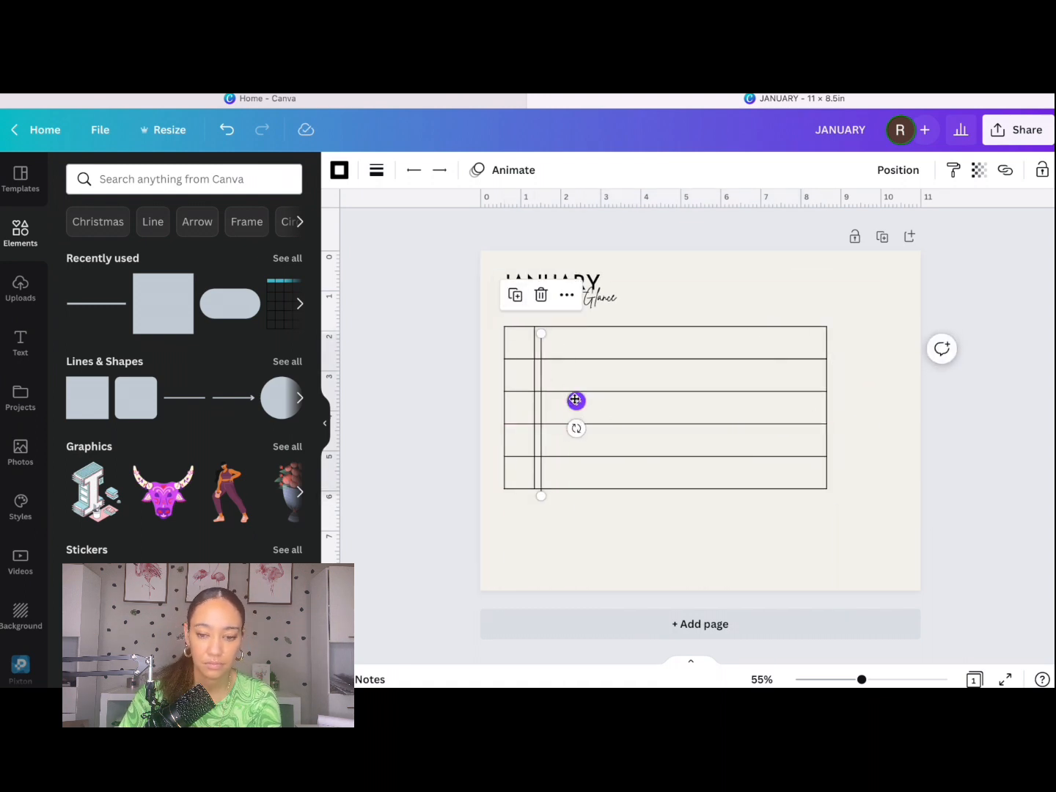
left_click(515, 294)
left_click(538, 288)
left_click(566, 288)
left_click(594, 287)
left_click(623, 287)
left_click(652, 287)
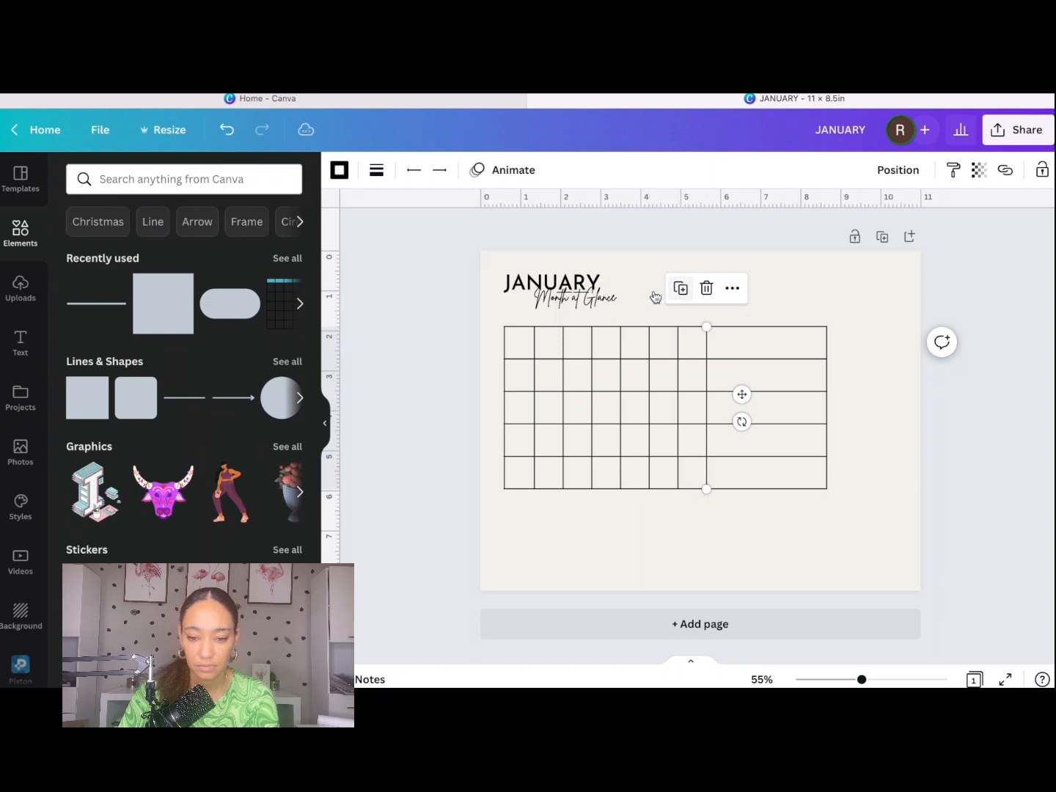
Select all nine vertical lines and space them evenly across the grid with Tidy up.
left_click(825, 384)
left_click(708, 384, "shift")
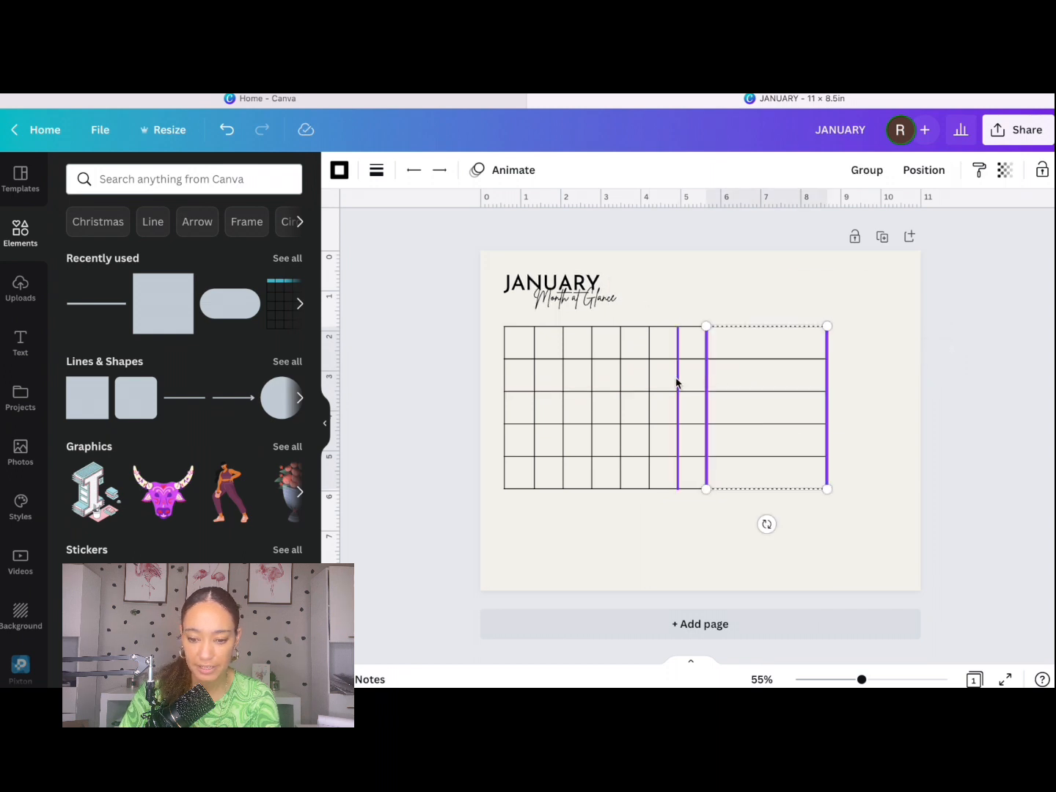
left_click(676, 382, "shift")
left_click(649, 379, "shift")
left_click(621, 382, "shift")
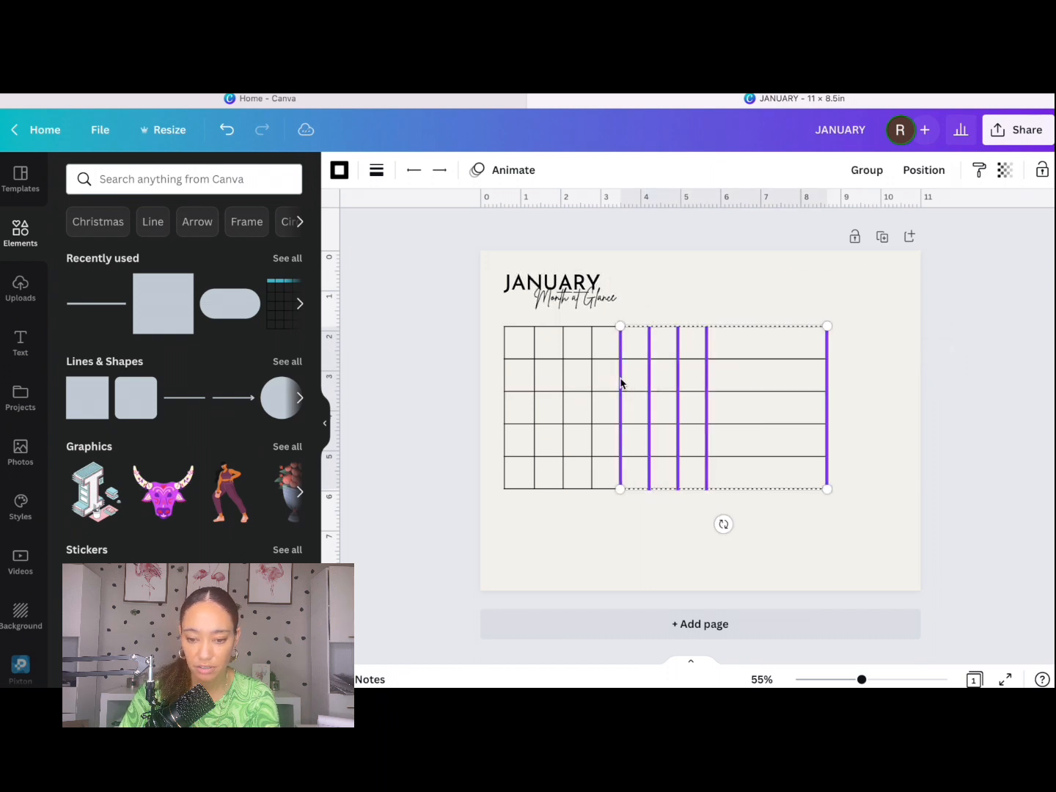
left_click(592, 383, "shift")
left_click(563, 382, "shift")
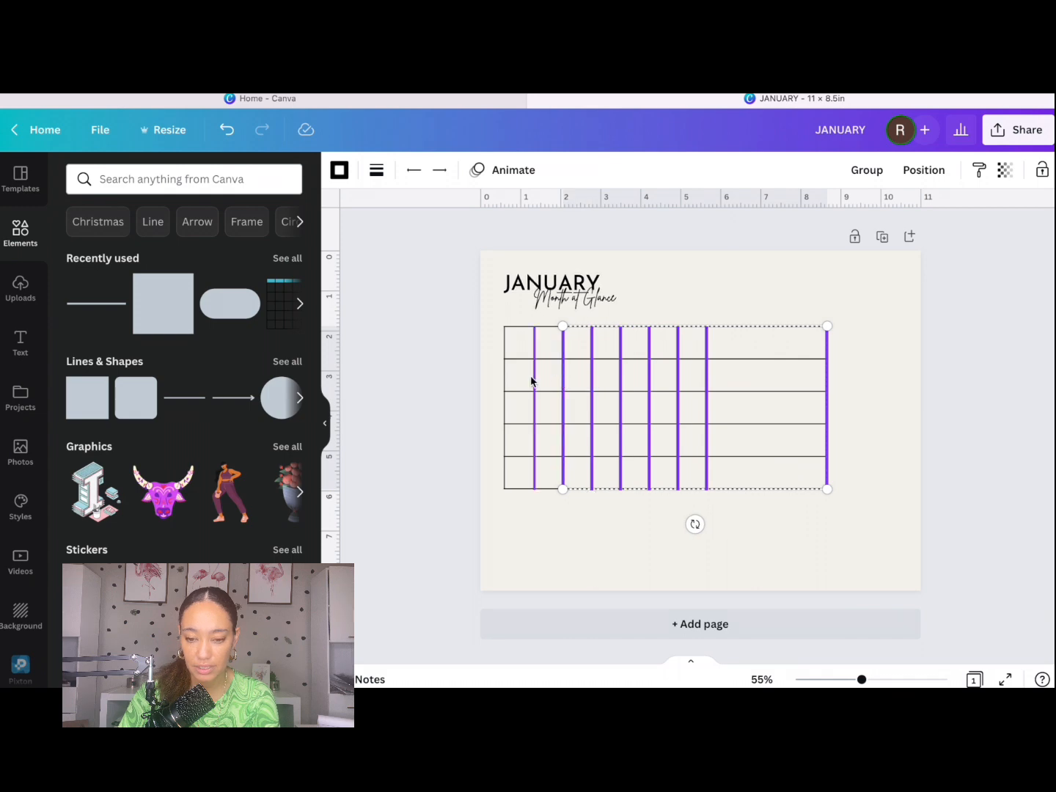
left_click(533, 380, "shift")
left_click(505, 380, "shift")
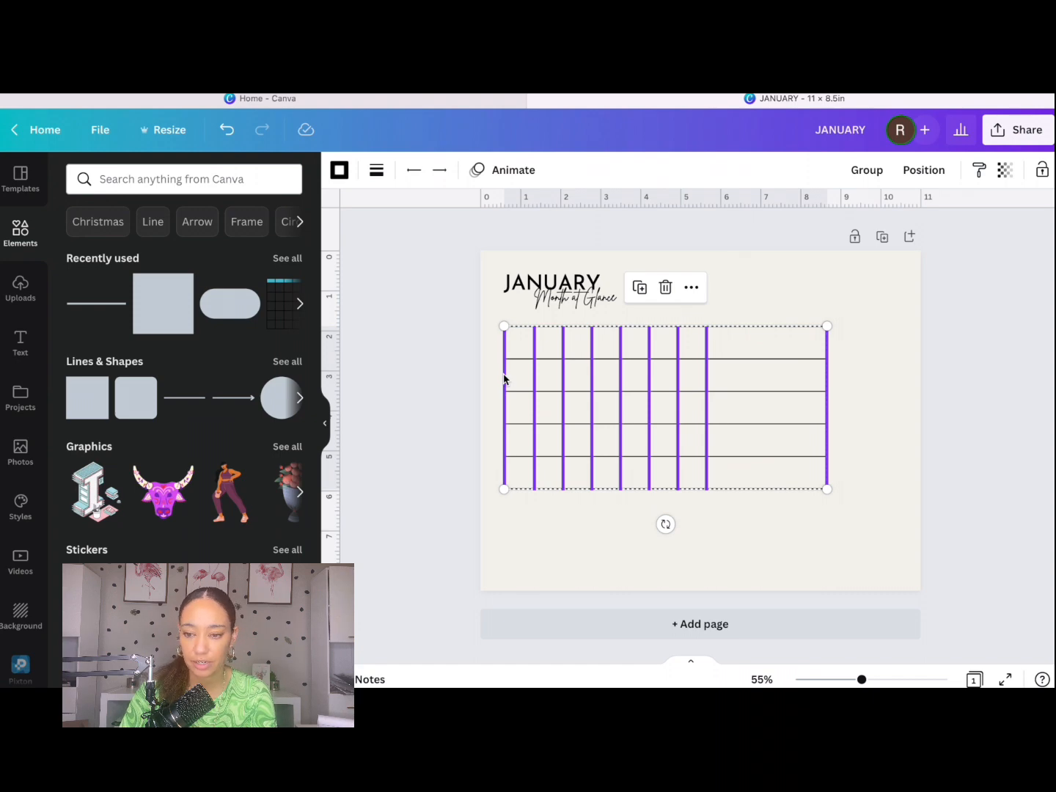
left_click(924, 172)
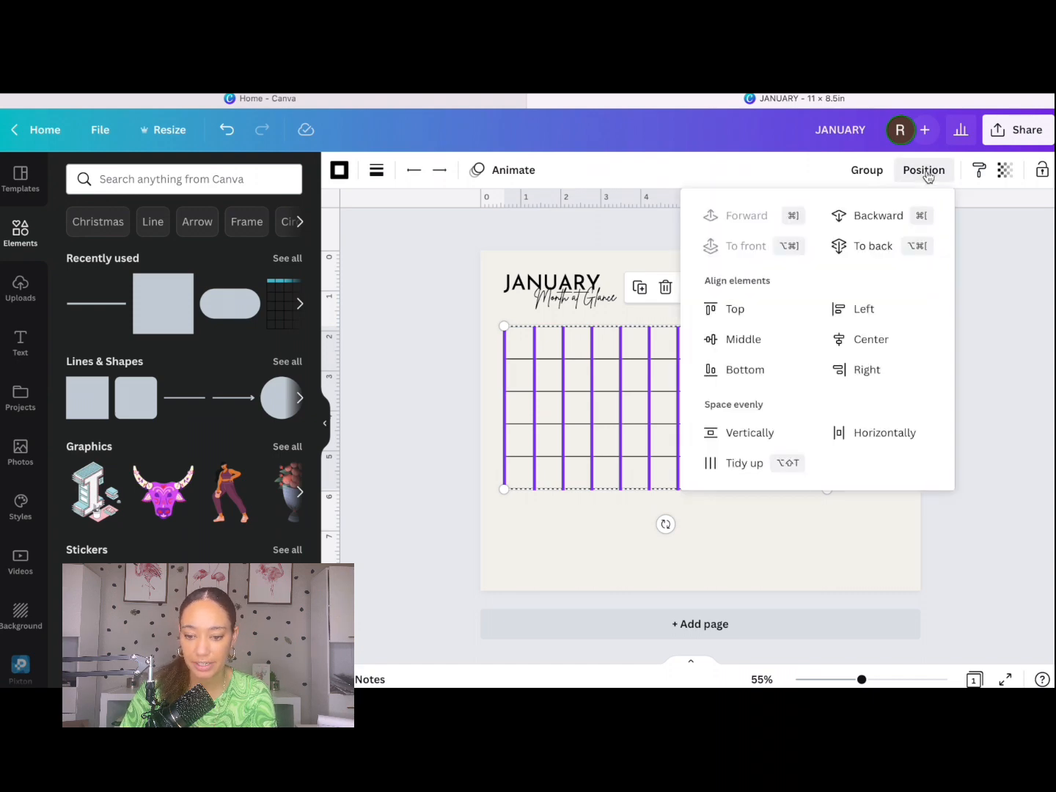
left_click(745, 464)
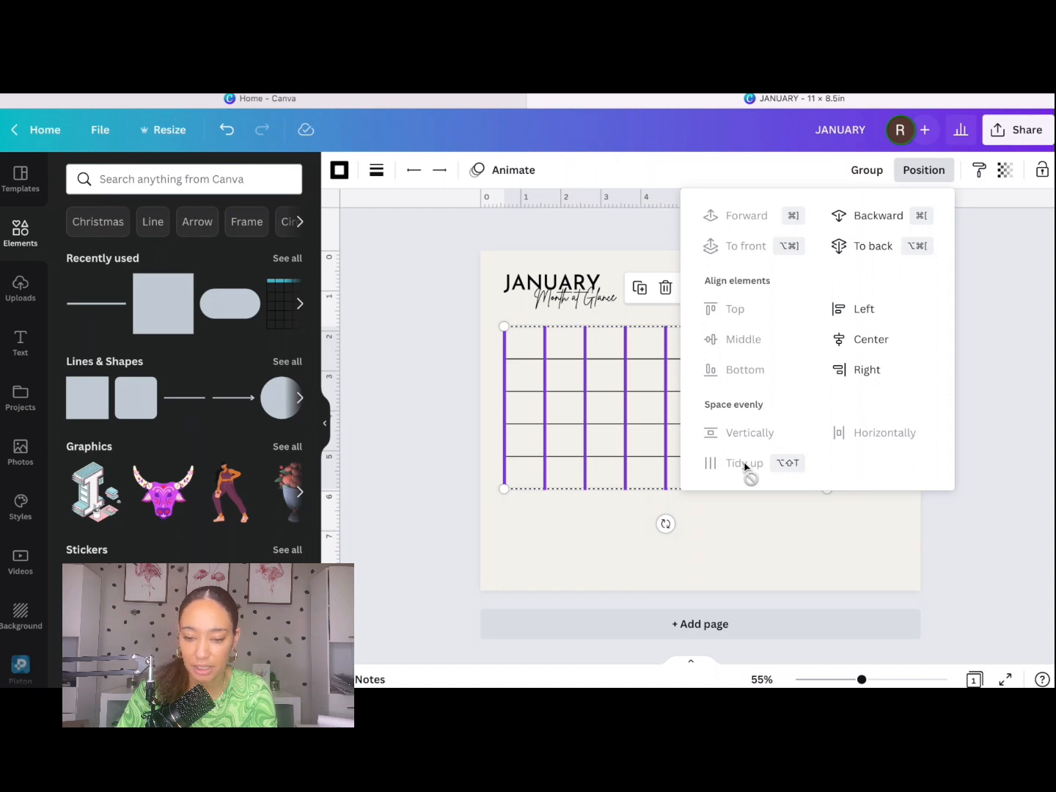
left_click(528, 554)
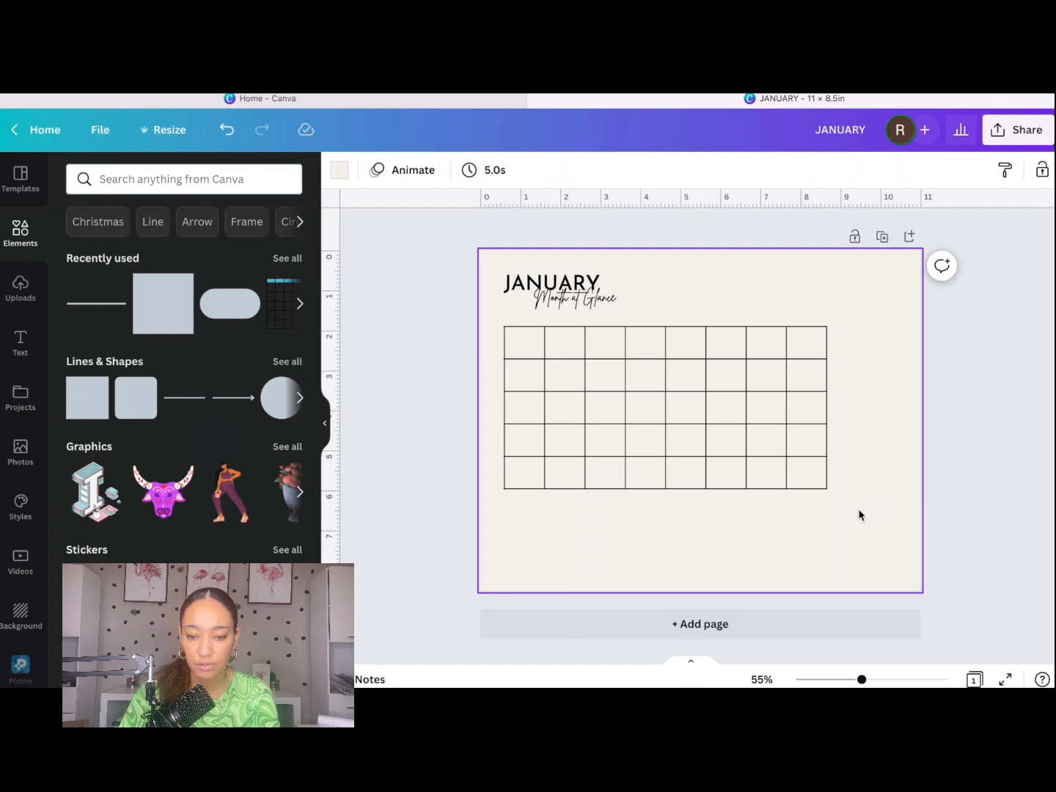
Delete the entire line grid below the title.
left_click_drag(858, 509, 492, 320)
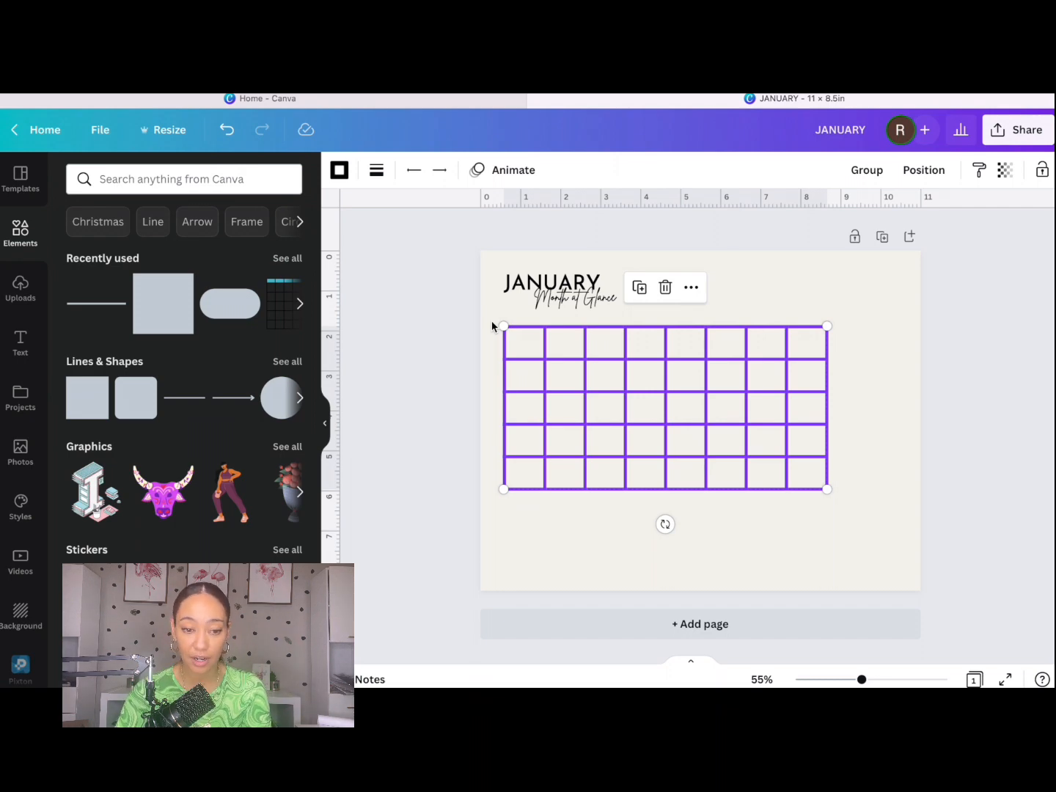
key("Delete")
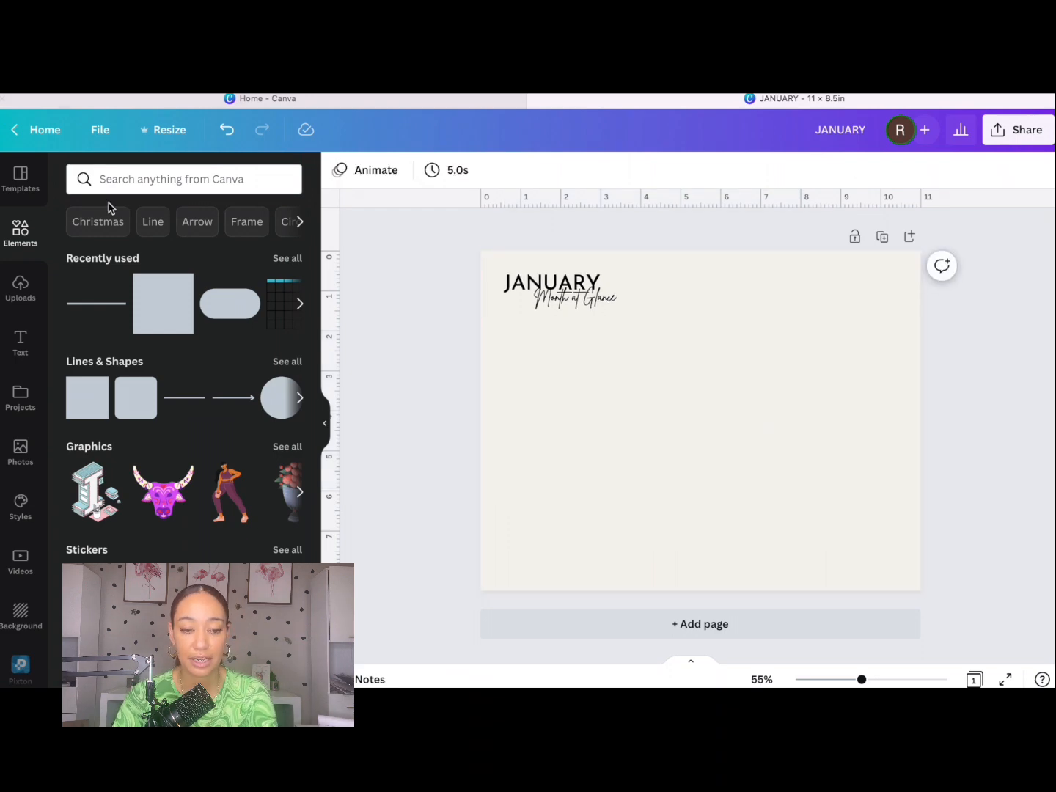
Search the graphics for "calendar" and add the plain white line grid with seven columns and five rows to the page.
left_click(153, 180)
type("cal")
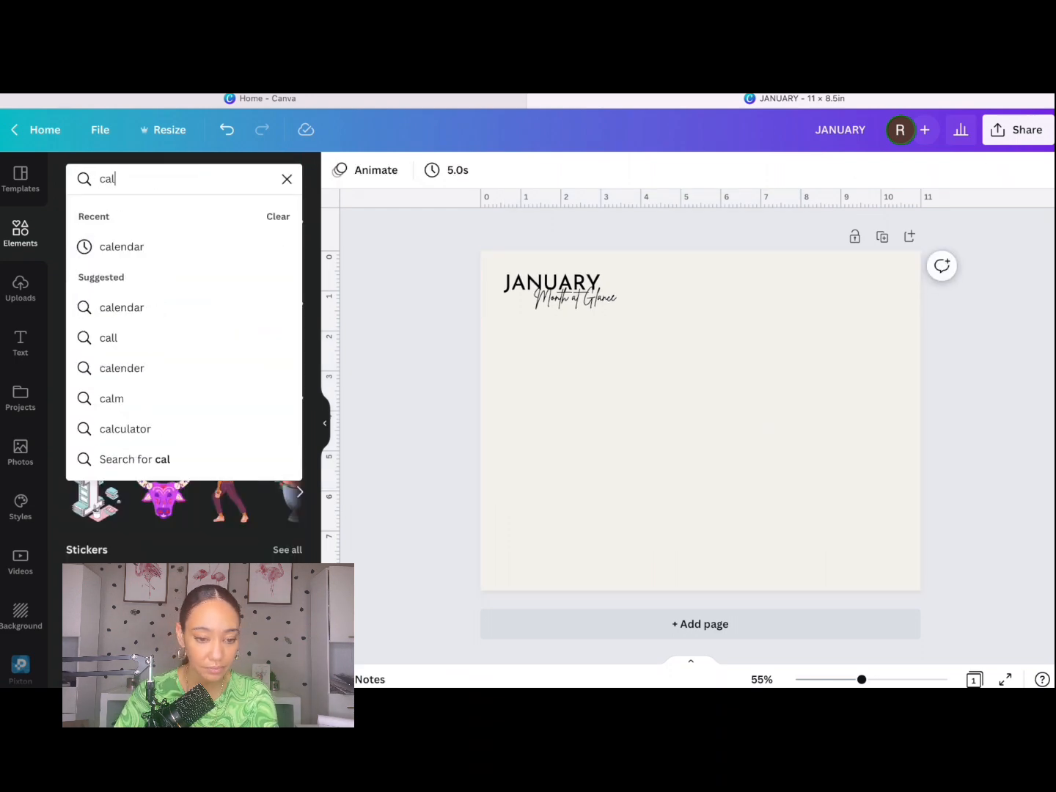
left_click(117, 248)
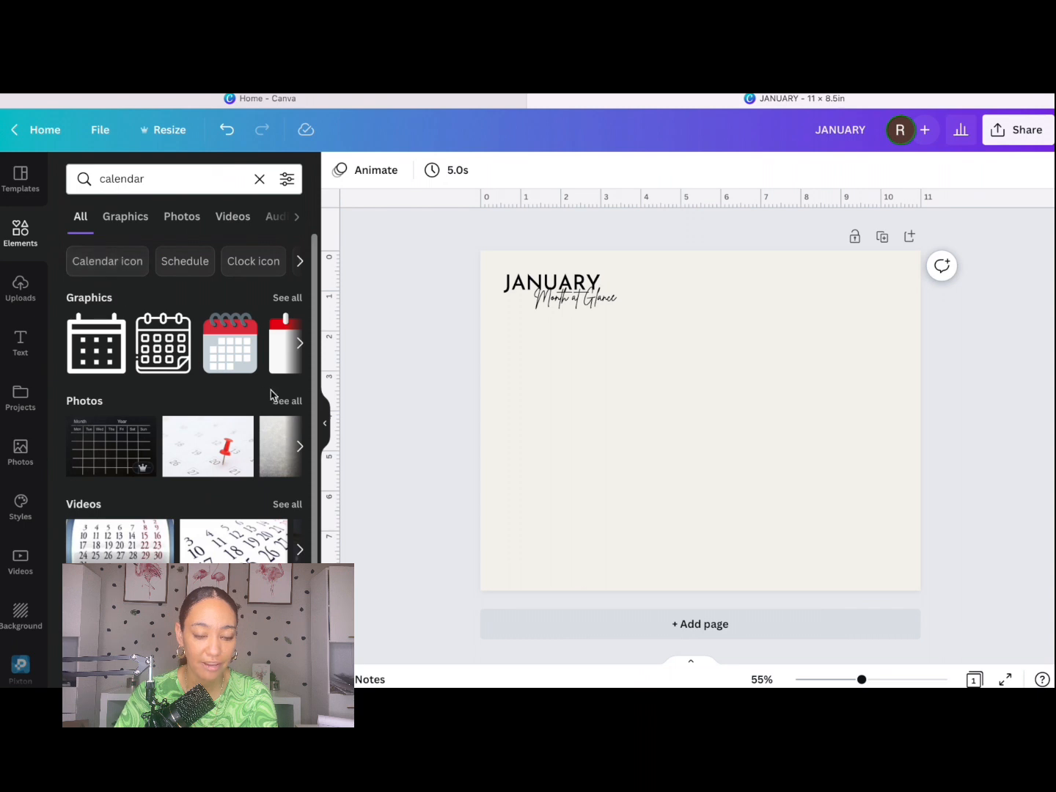
left_click(133, 216)
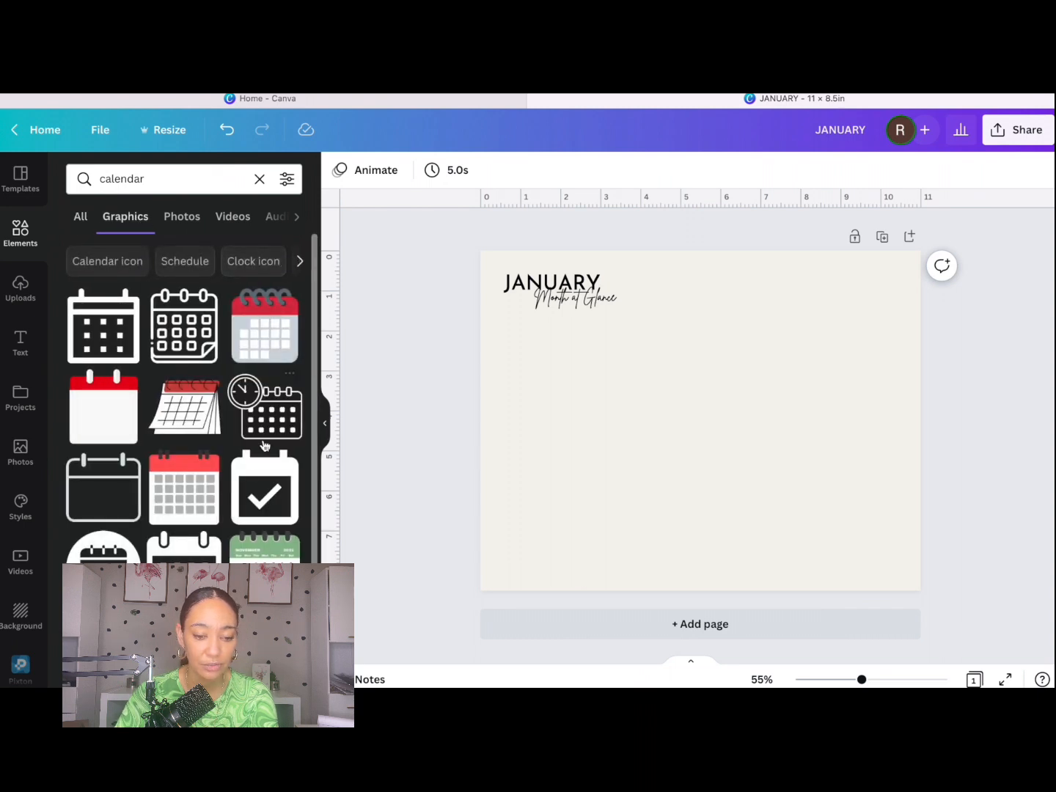
scroll(198, 500, "down", 2)
scroll(198, 498, "down", 5)
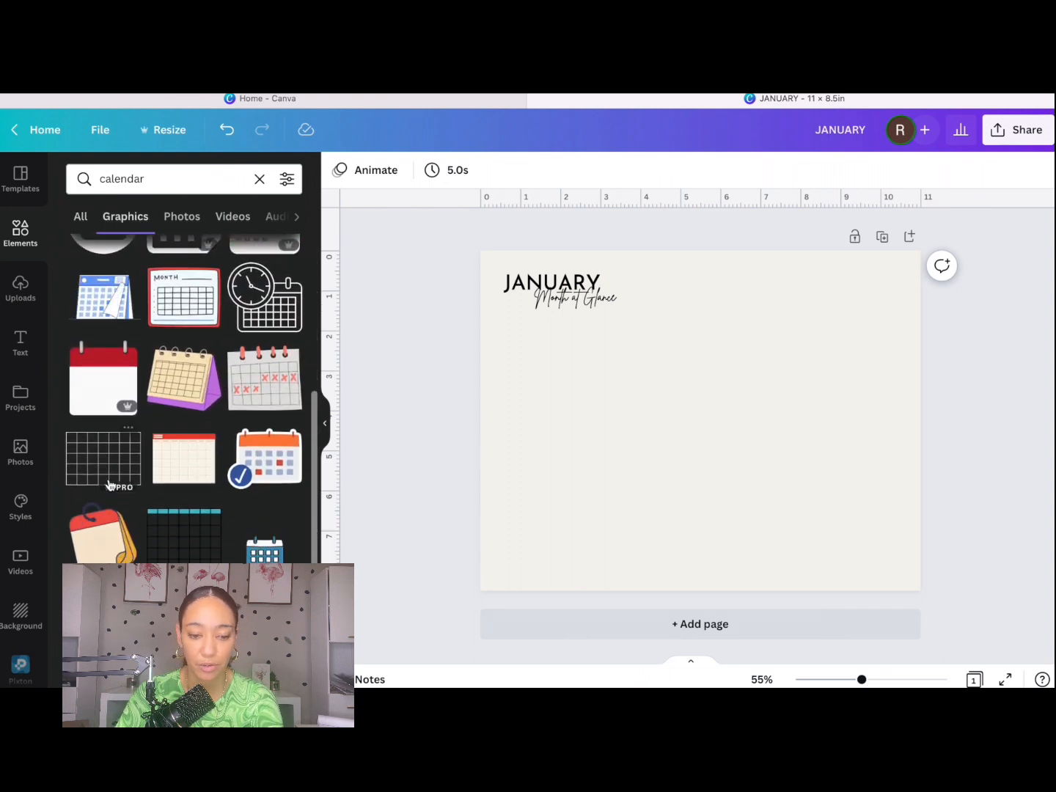
left_click(97, 469)
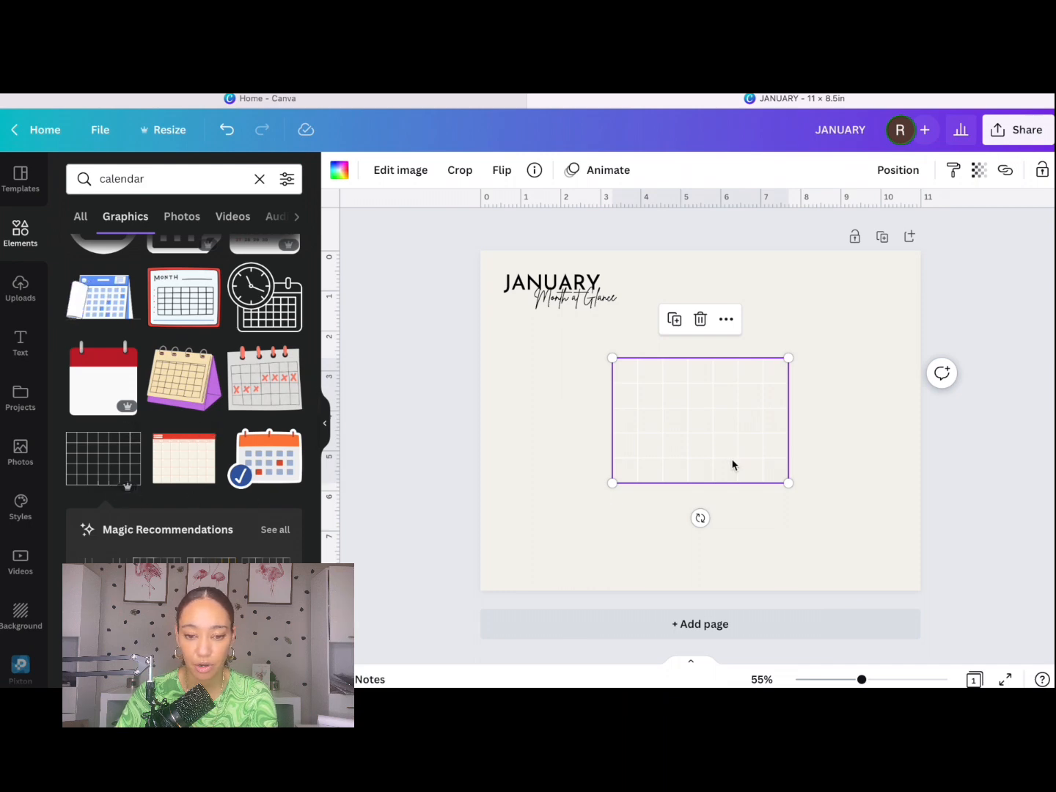
Recolour the calendar grid graphic black.
left_click(339, 169)
left_click(122, 248)
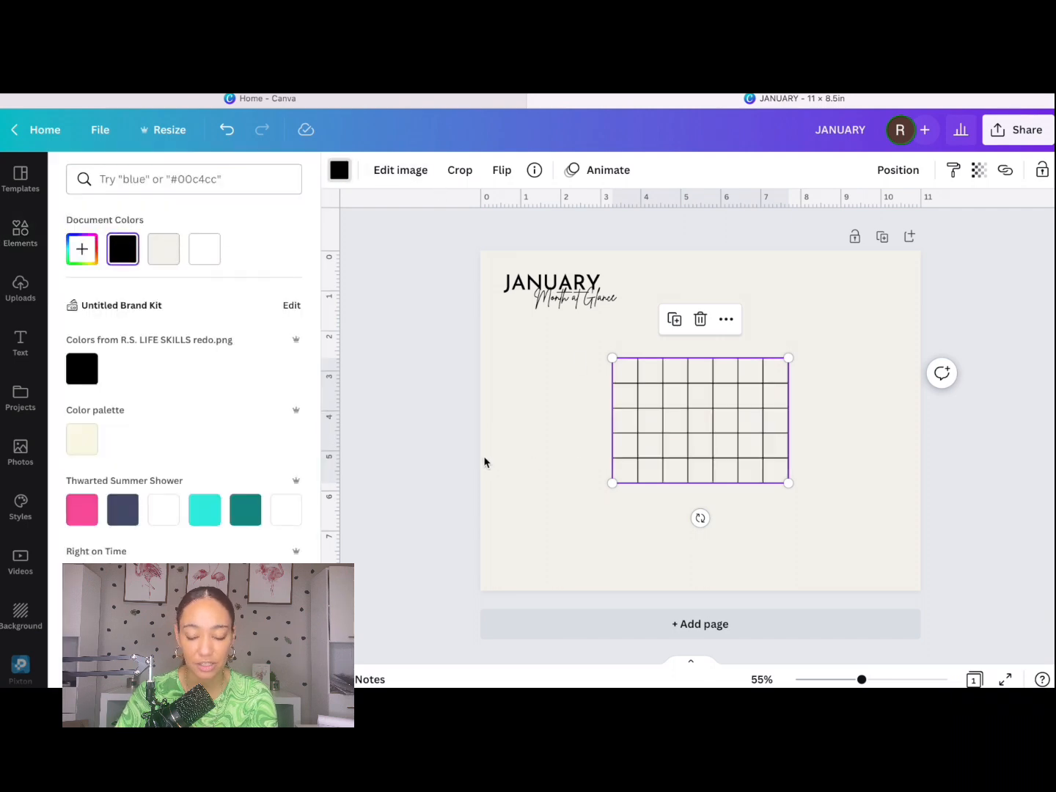
left_click(445, 466)
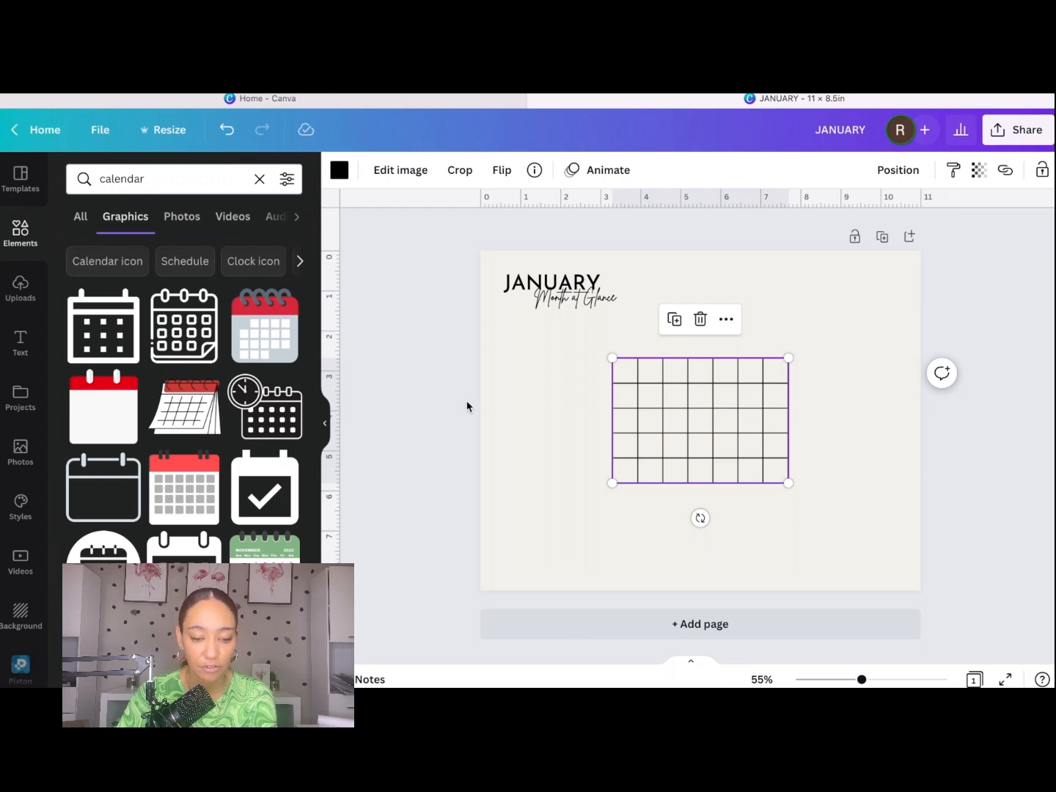
left_click(448, 415)
Try the calendar grid graphic with the teal header row, recolouring the header off-white, and remove it from the page.
scroll(188, 501, "down", 3)
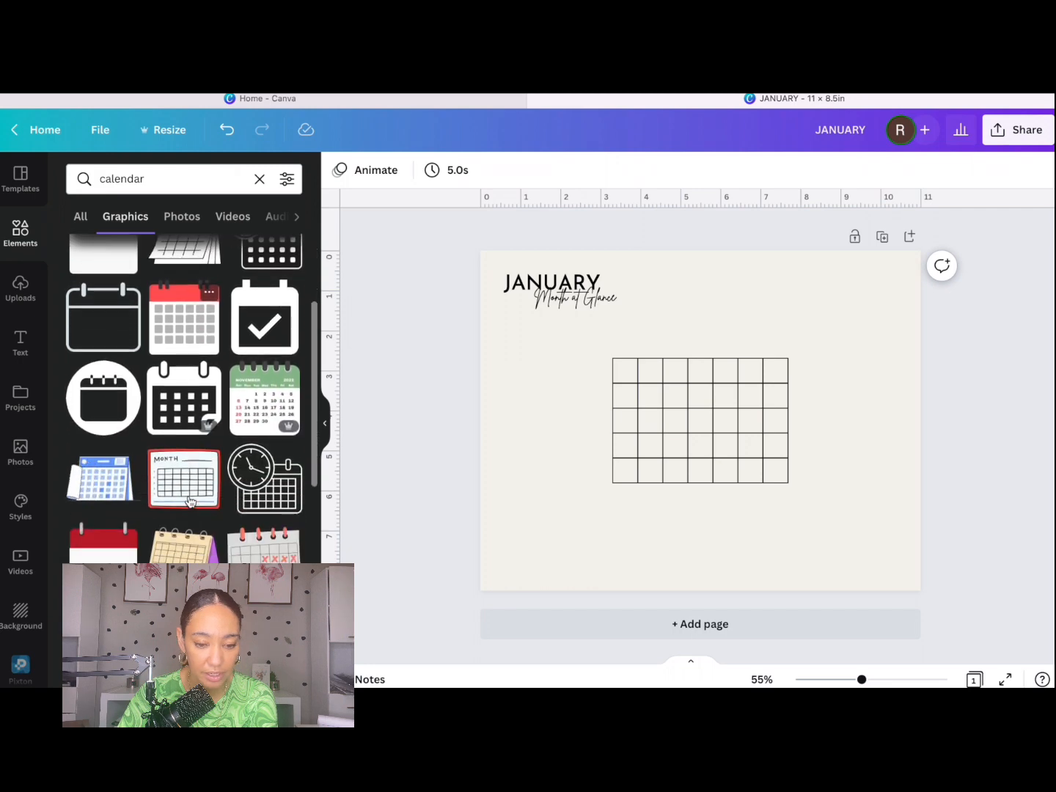
scroll(189, 500, "down", 10)
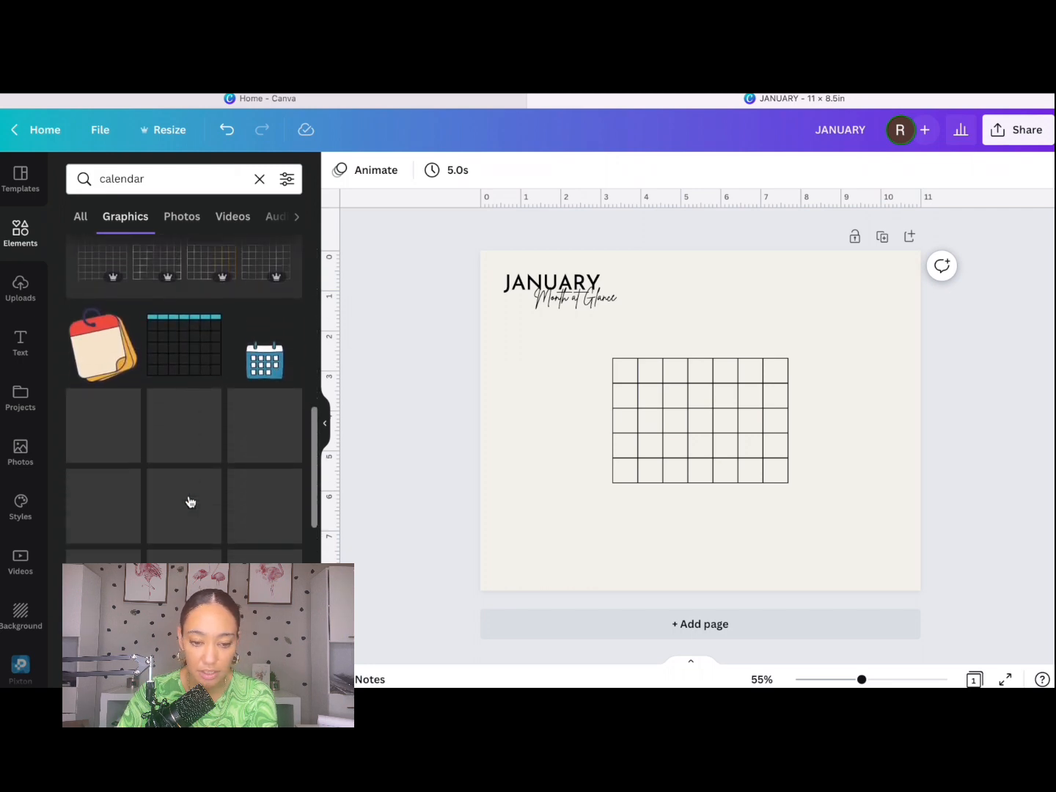
left_click(180, 344)
left_click_drag(683, 400, 544, 462)
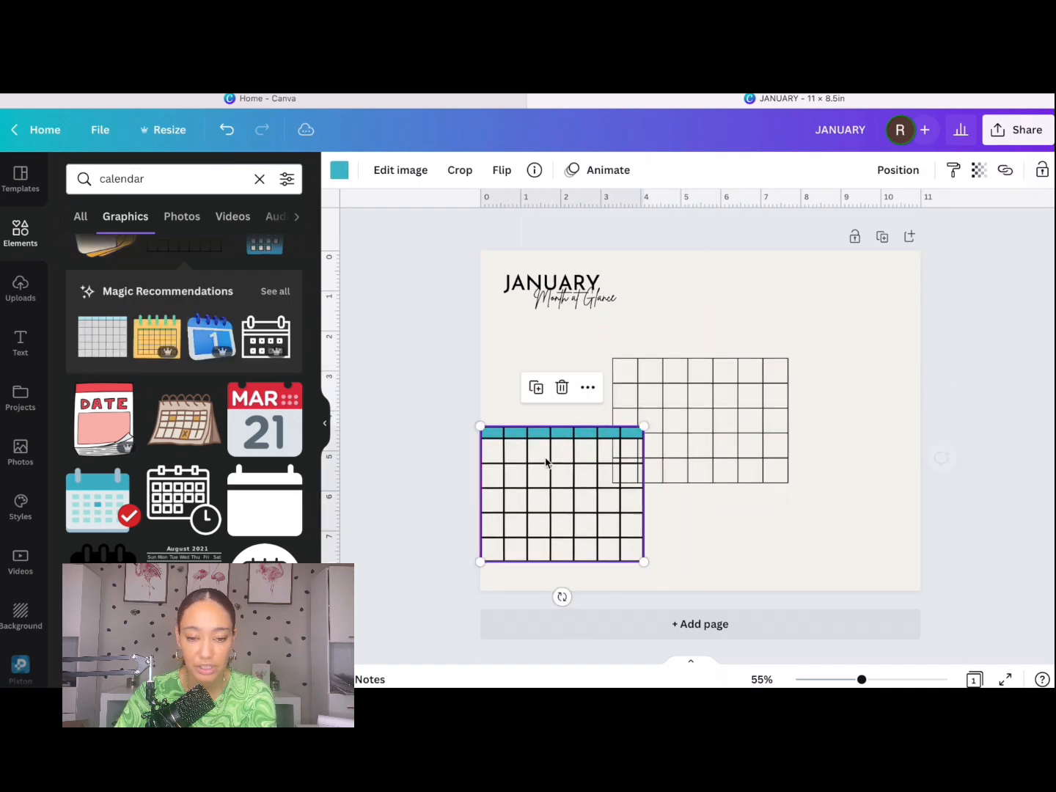
left_click(332, 176)
left_click(204, 250)
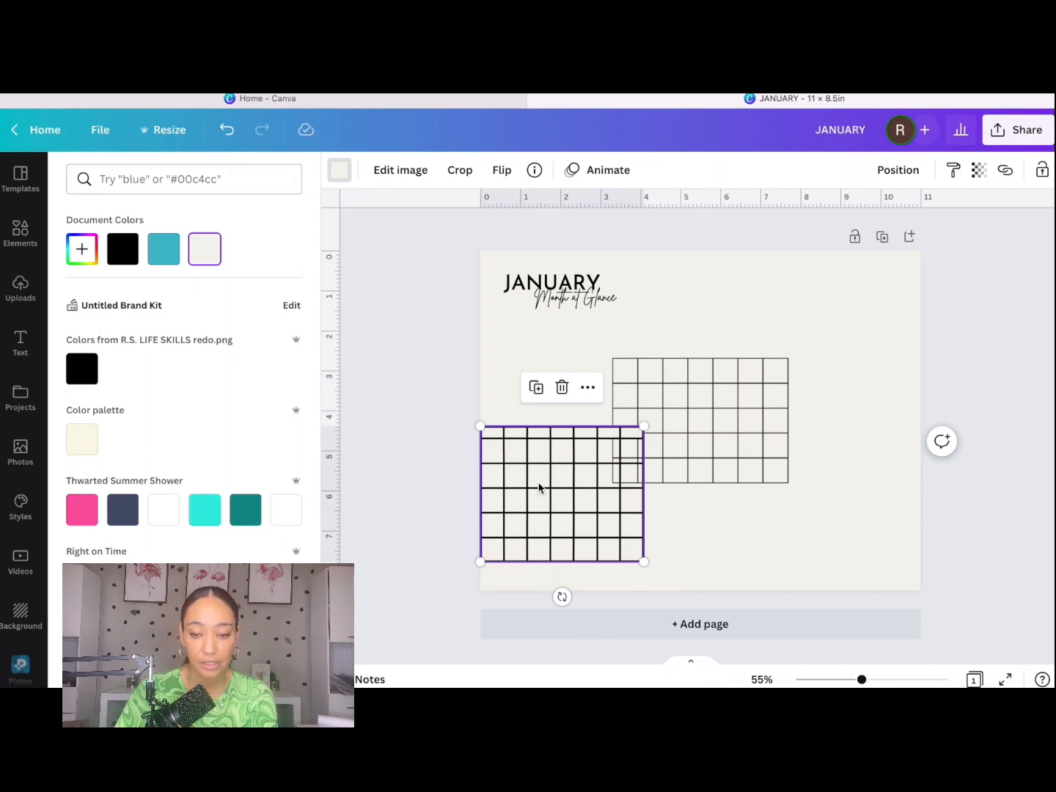
key("Delete")
Place the black grid below the title, aligned with its left edge, and enlarge it to about 8.3 × 5.9 in.
left_click_drag(697, 431, 599, 433)
scroll(194, 495, "down", 6)
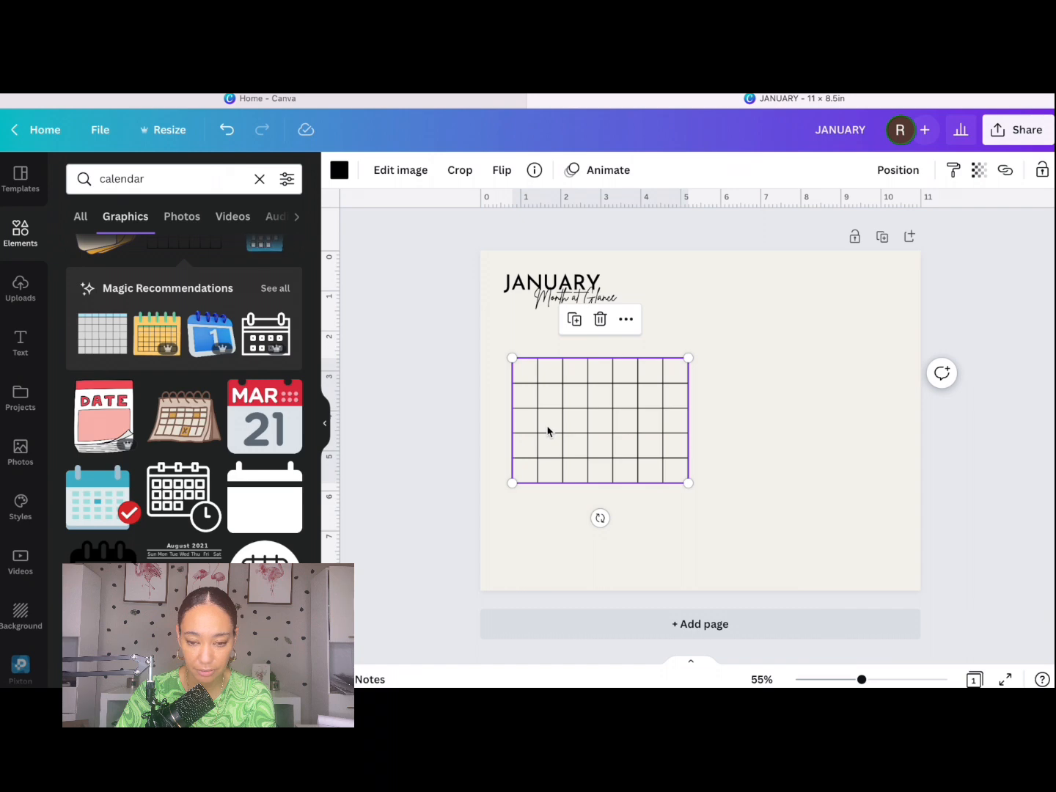
left_click_drag(547, 432, 543, 389)
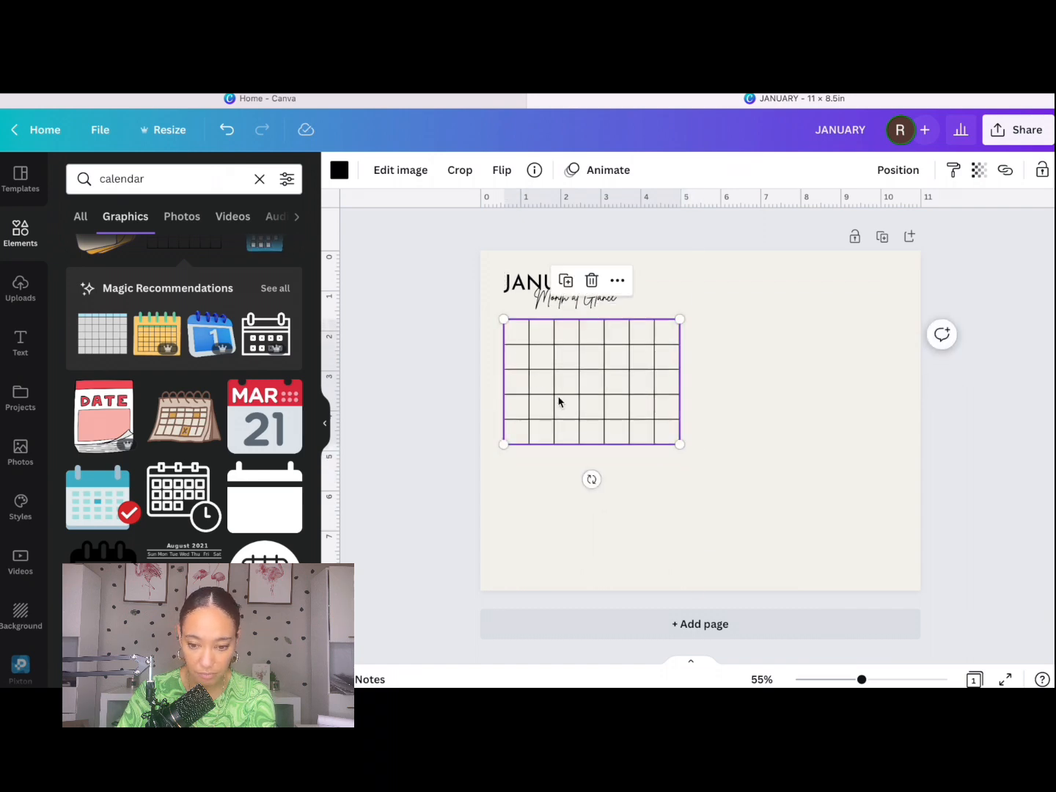
left_click_drag(680, 444, 836, 557)
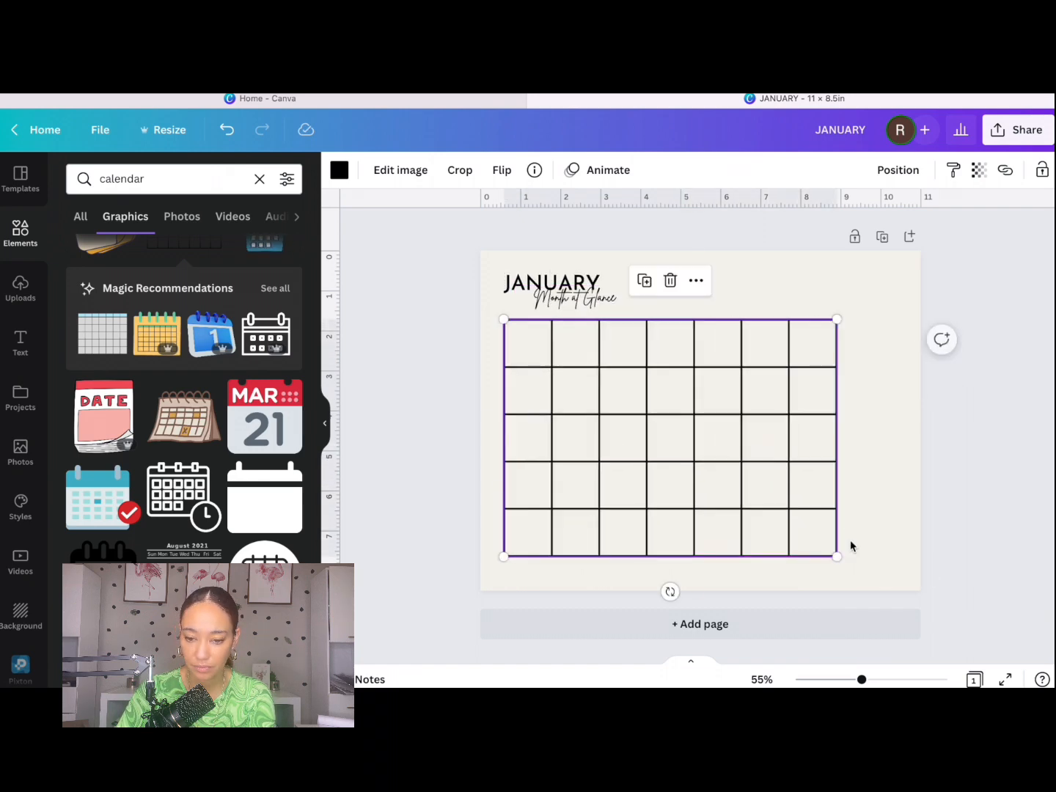
left_click(767, 454)
left_click(662, 447)
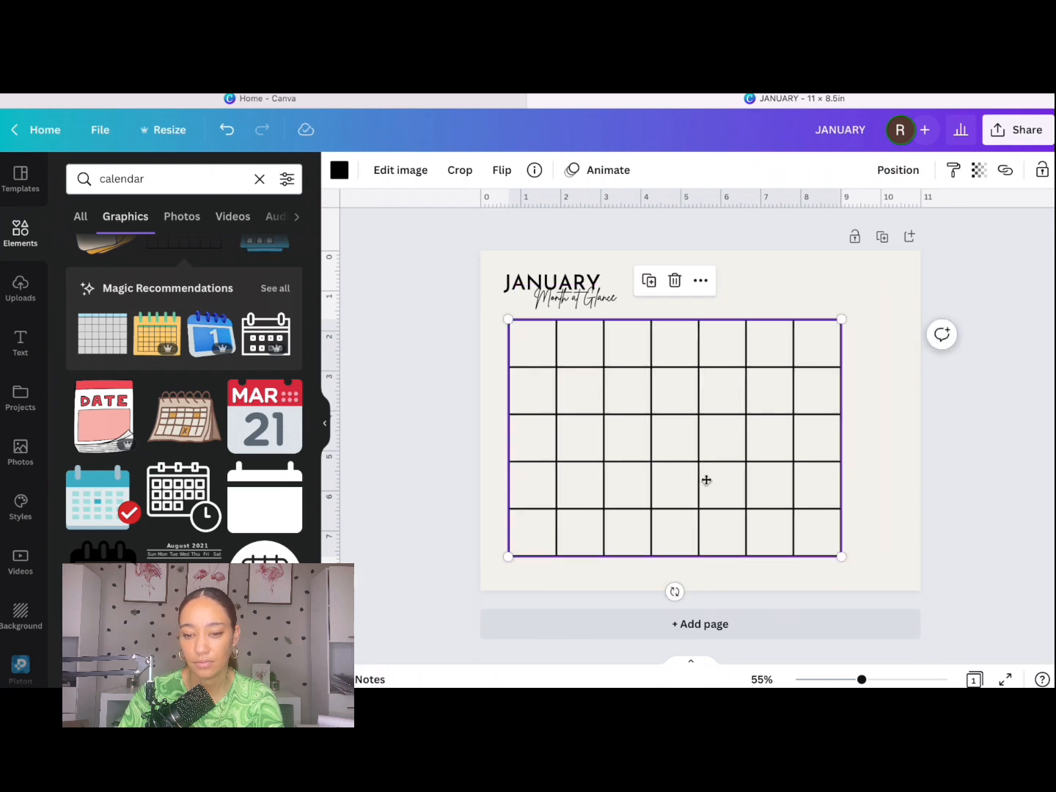
left_click_drag(705, 481, 705, 485)
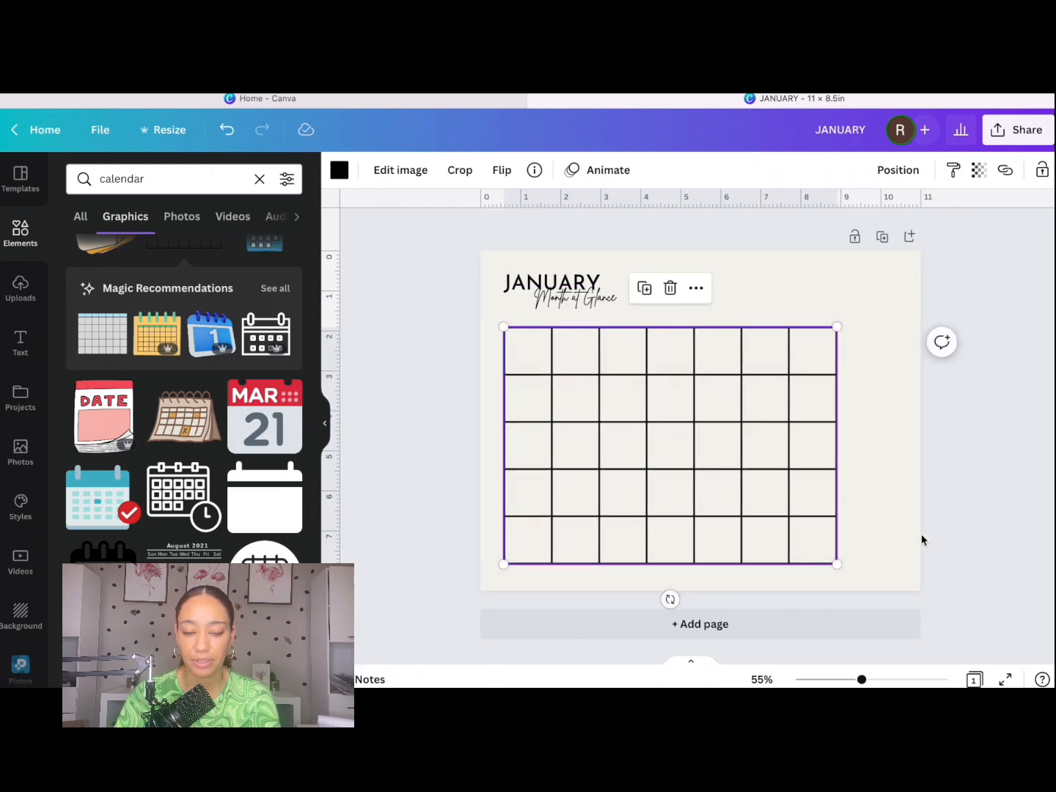
Add the text label MONDAY and place it centred just above the grid's first column.
left_click(883, 540)
type("t")
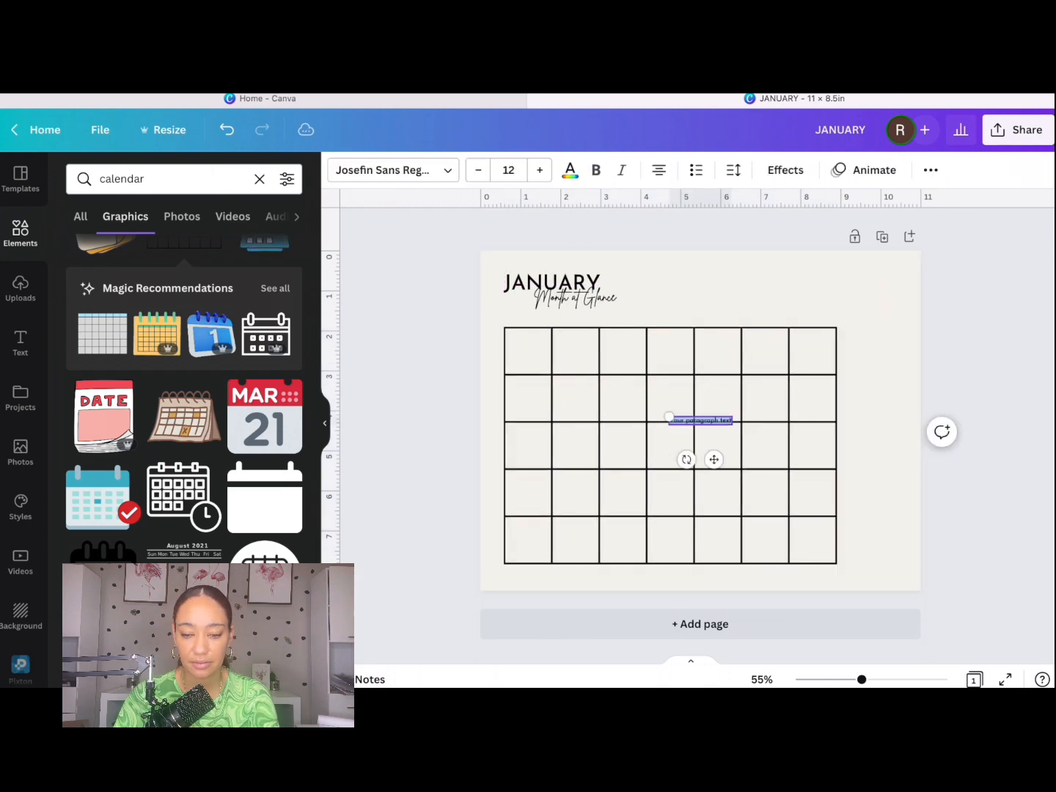
type("MONDAY")
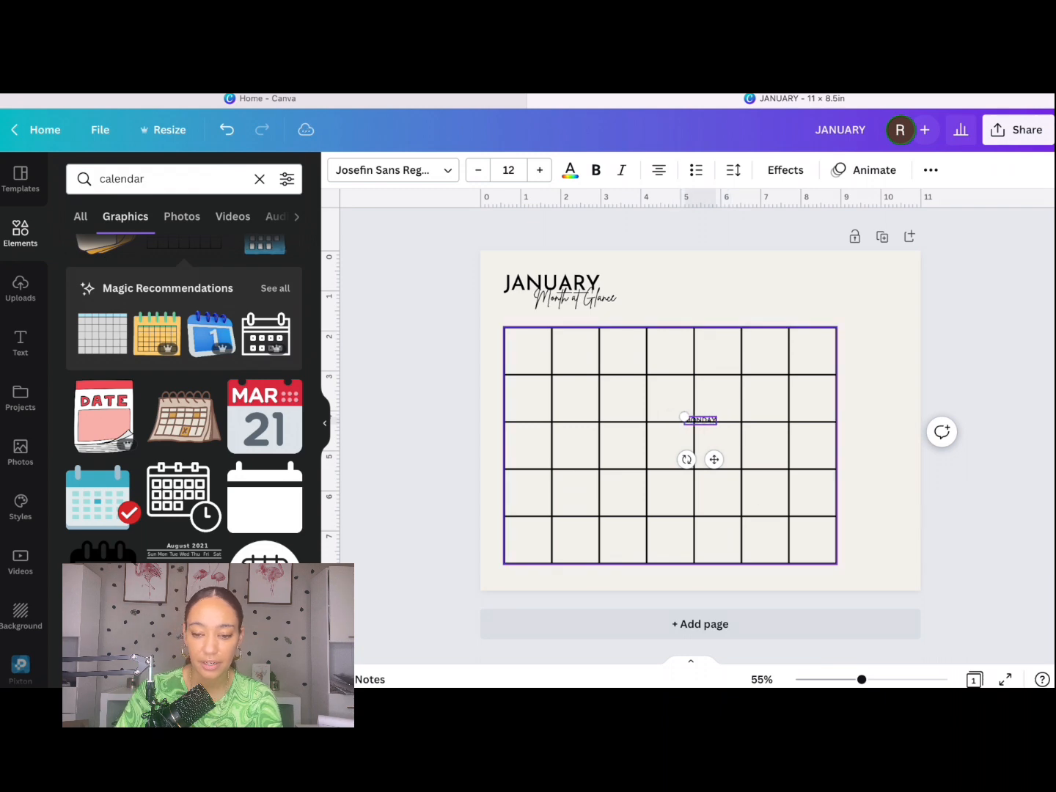
left_click_drag(712, 466, 539, 323)
left_click(433, 349)
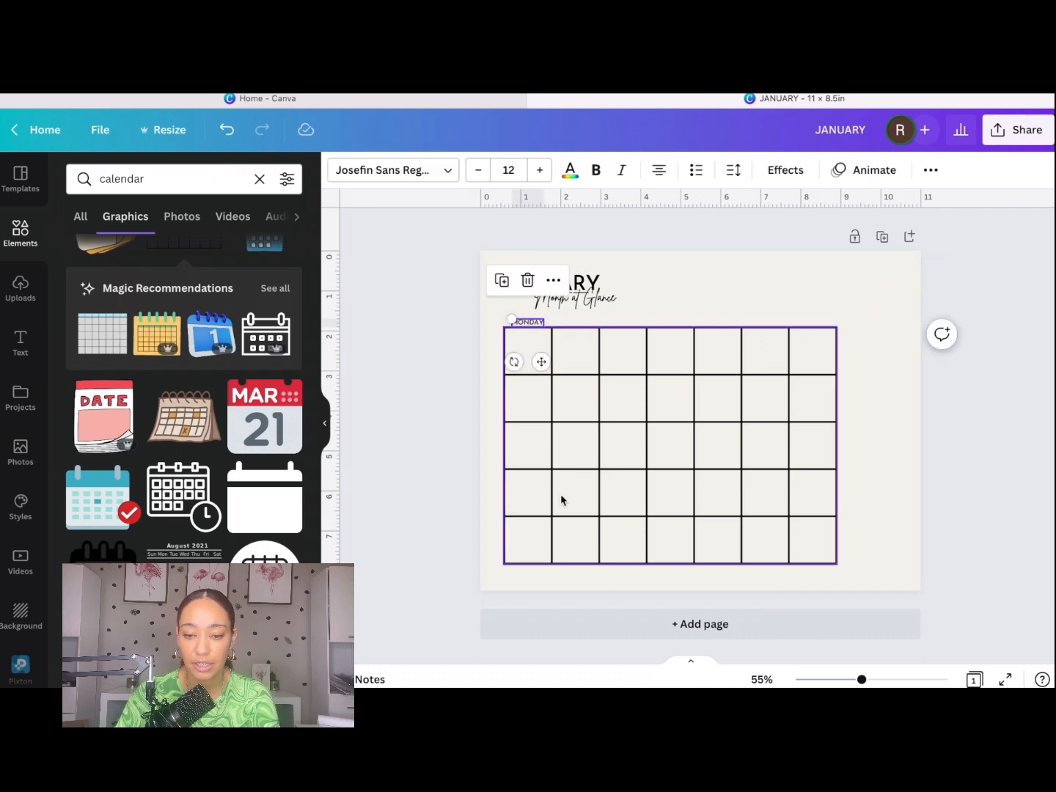
Duplicate the MONDAY label, centre the copy above the second column, and change its text to TUESDAY.
left_click(502, 281)
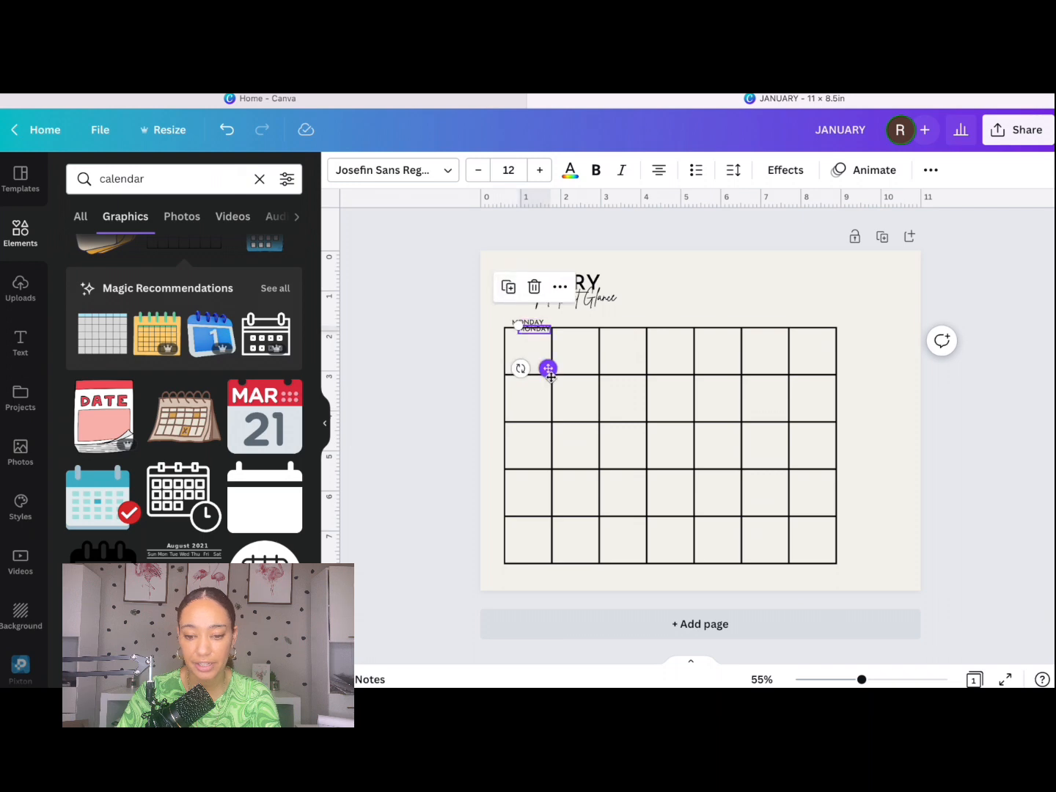
left_click_drag(548, 367, 591, 368)
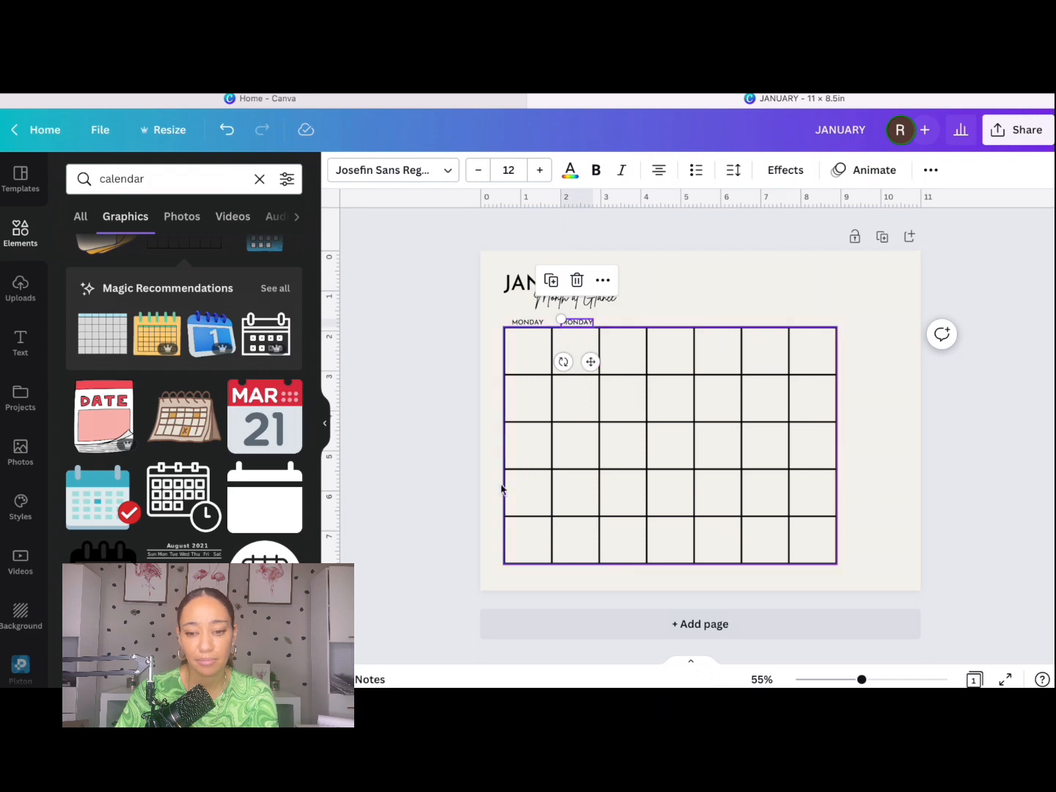
left_click(471, 447)
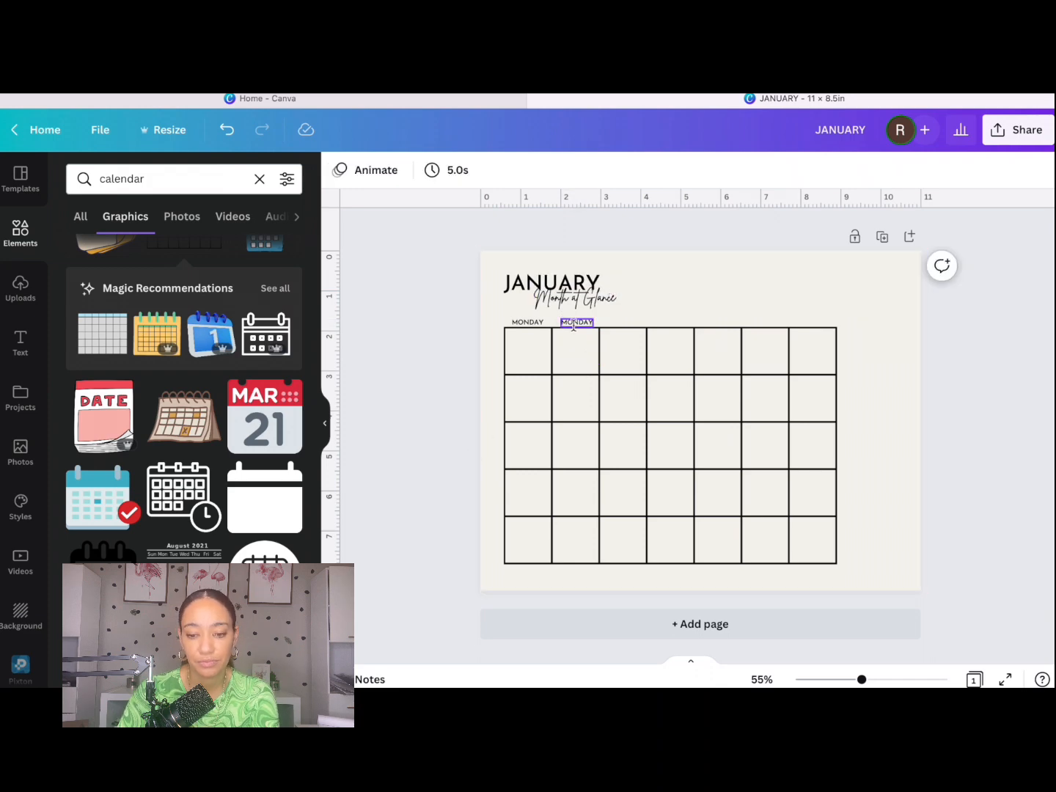
left_click_drag(577, 323, 575, 322)
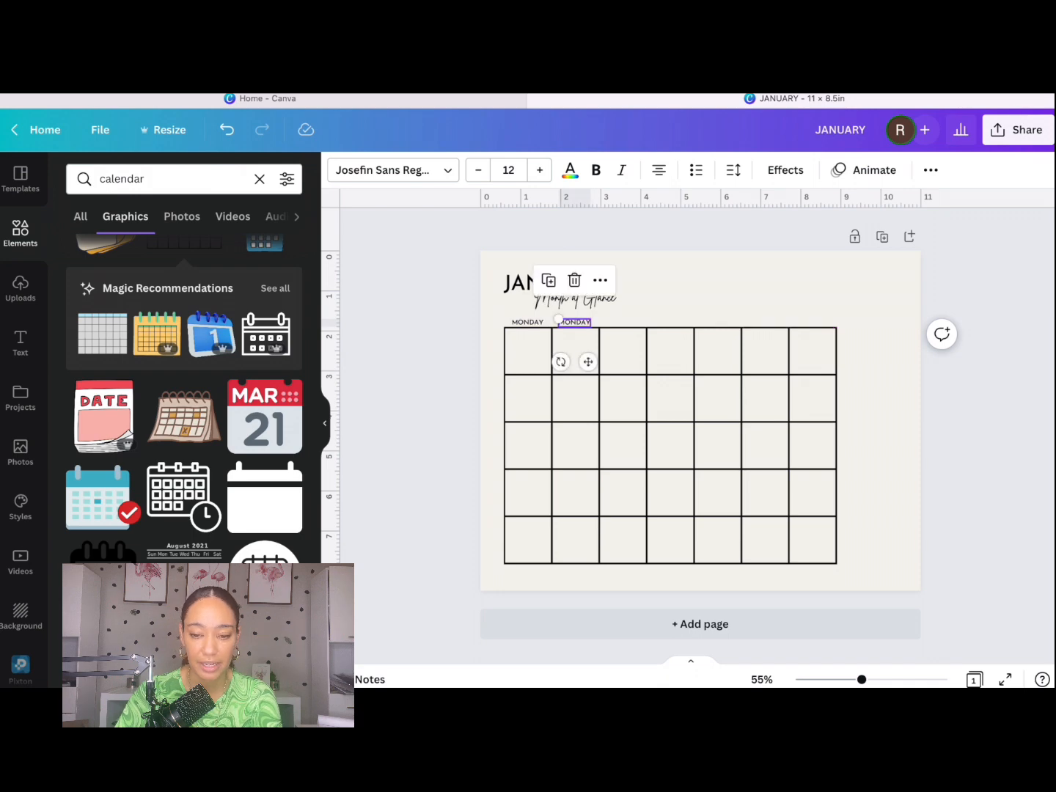
double_click(574, 323)
type("TUESDAY")
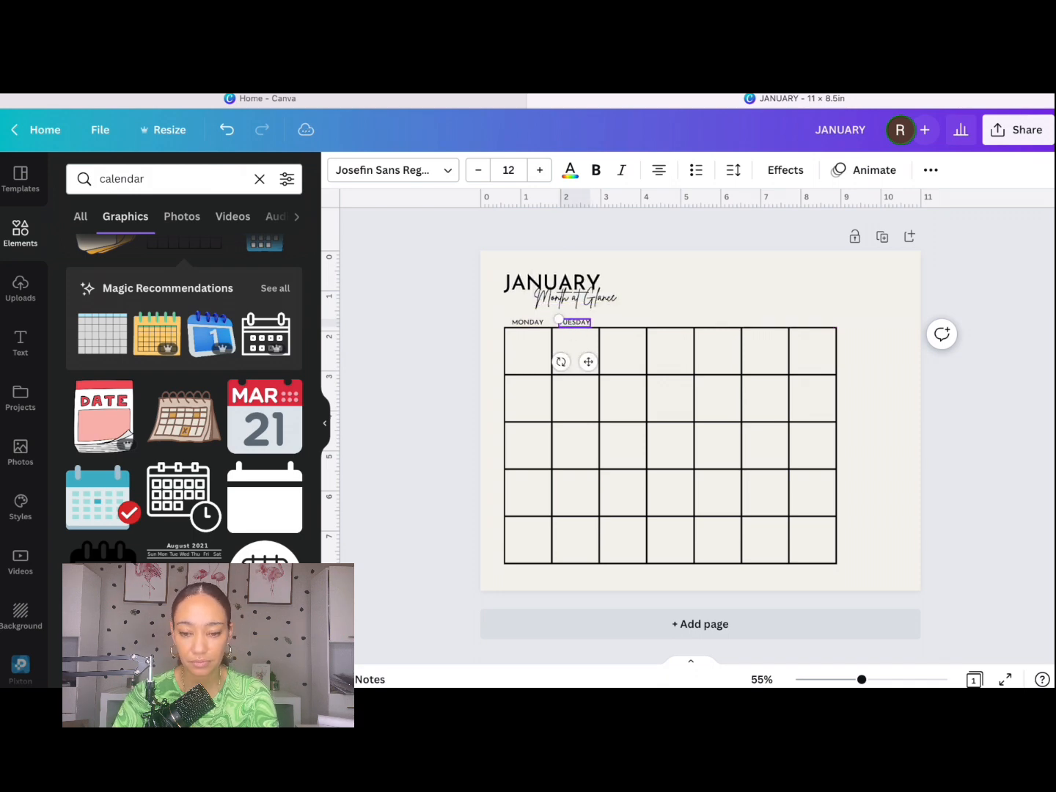
Shift the MONDAY and TUESDAY labels one column to the right and add the label SUNDAY above the first column.
left_click(631, 309)
left_click(575, 322)
left_click(513, 323, "shift")
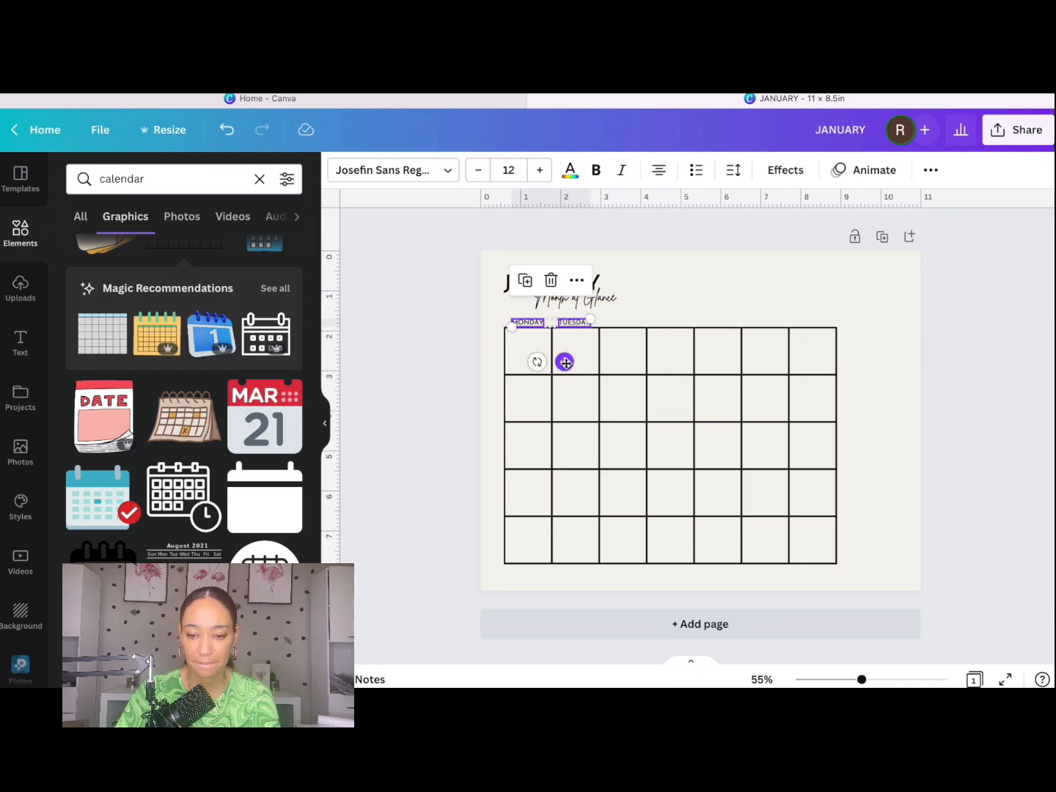
left_click_drag(565, 362, 540, 361)
left_click(574, 322)
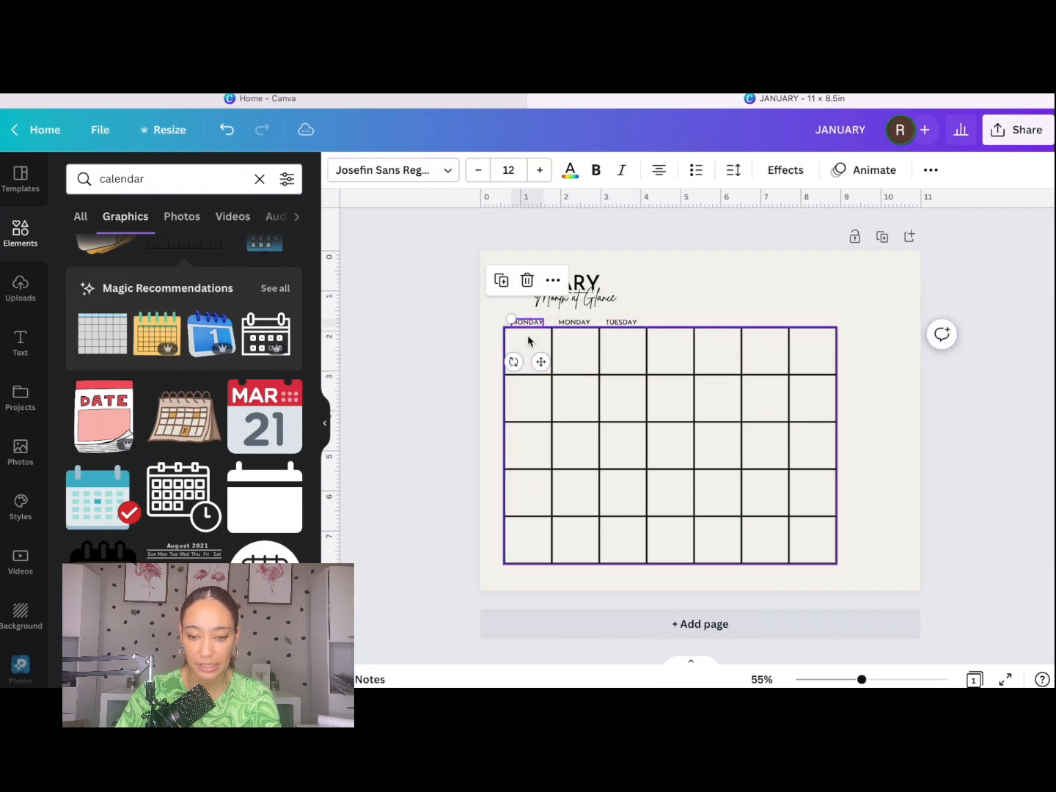
double_click(528, 323)
type("SUNDAY")
left_click(527, 379)
Duplicate the TUESDAY label, centre the copy above the fourth column, and change its text to WEDNESDAY.
left_click(619, 323)
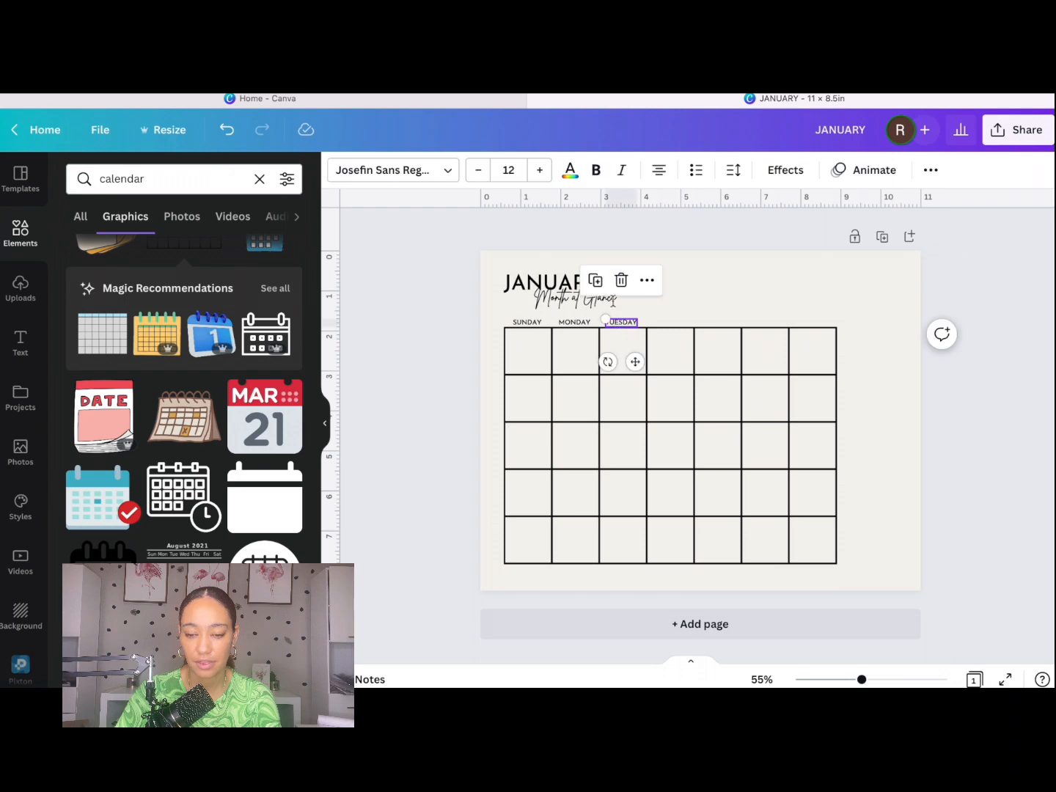
left_click_drag(635, 362, 683, 360)
double_click(667, 323)
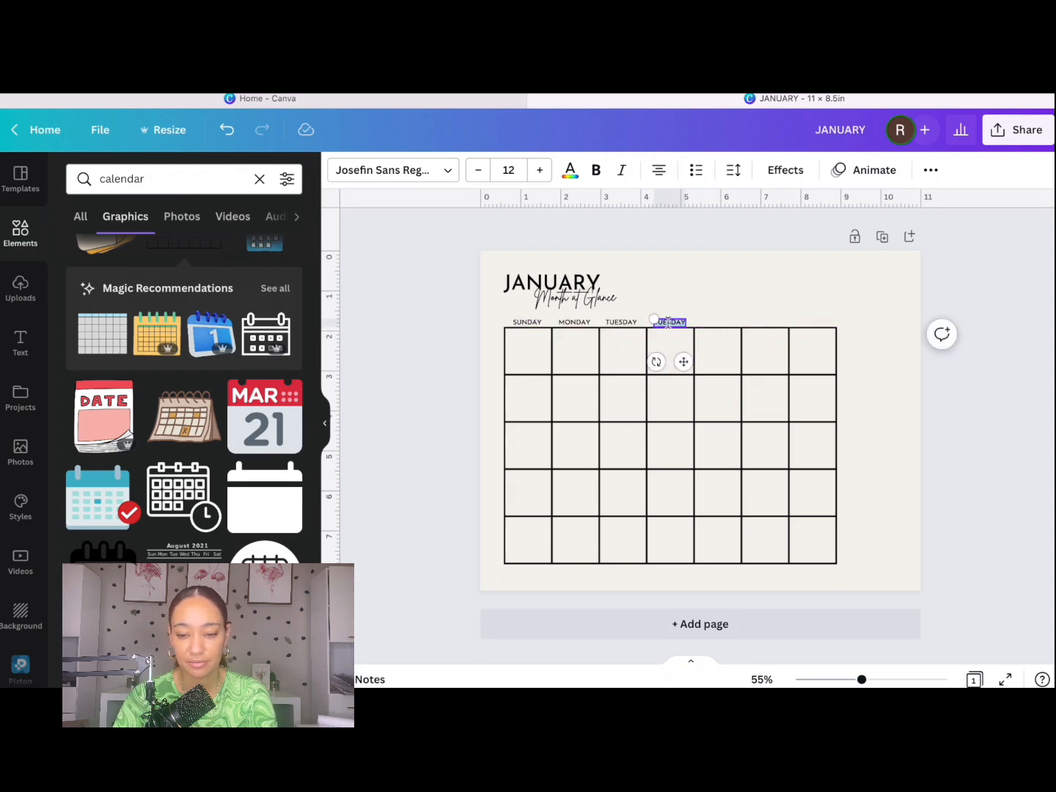
type("WEDNESDAY")
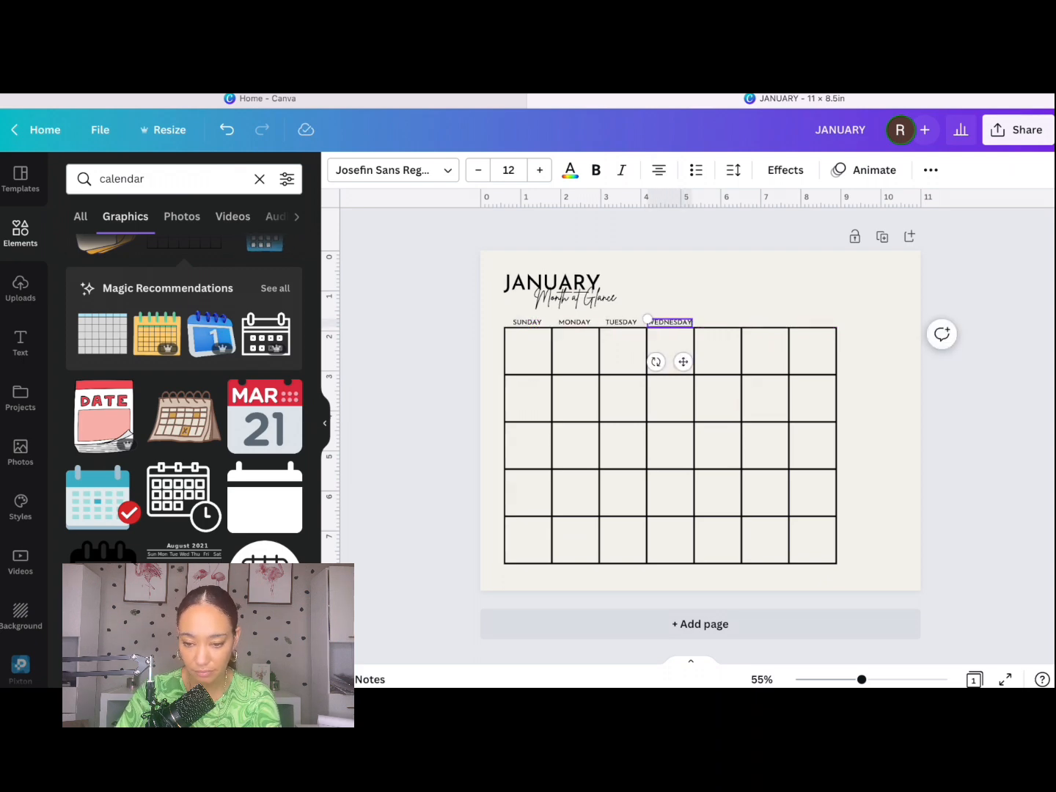
left_click(914, 460)
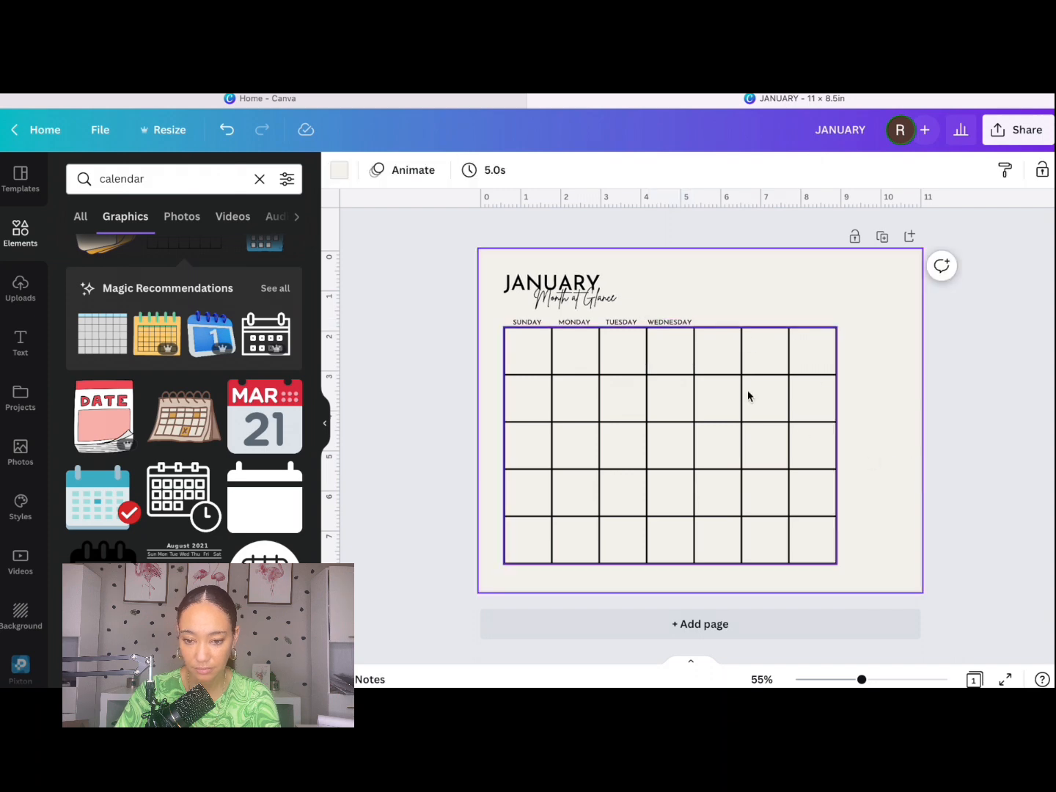
Duplicate the WEDNESDAY label, centre the copy above the fifth column, and change its text to THURSDAY.
left_click(673, 330)
key("ctrl+d")
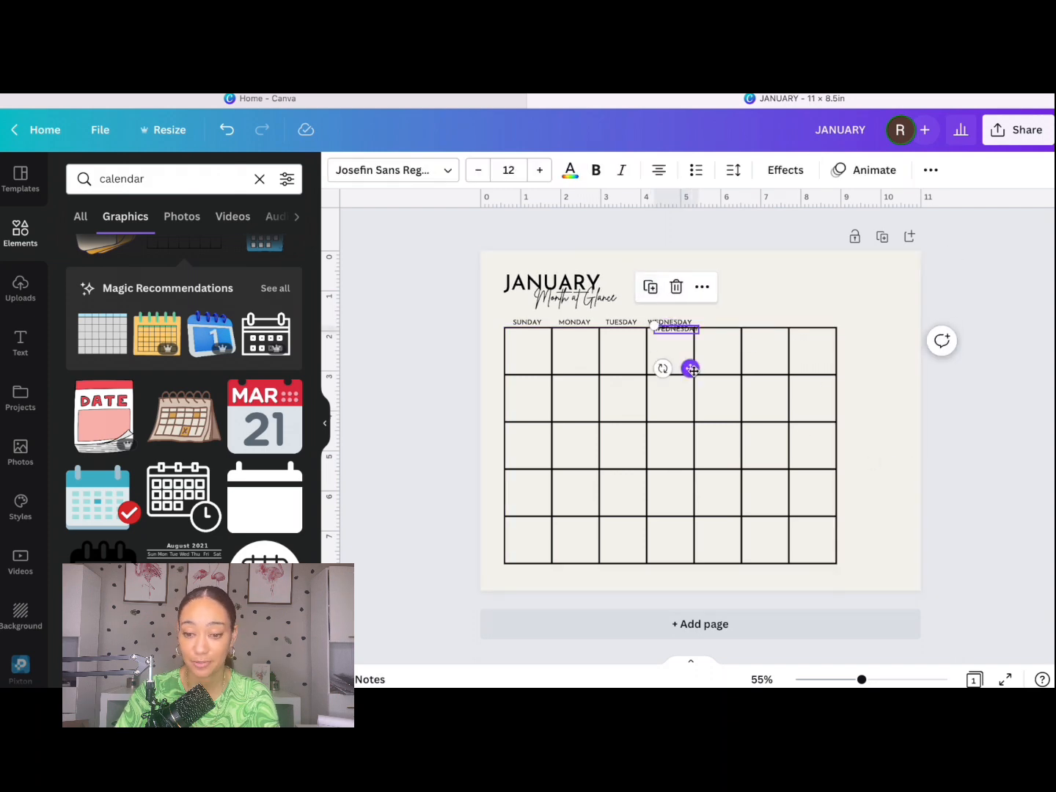
left_click_drag(691, 369, 731, 362)
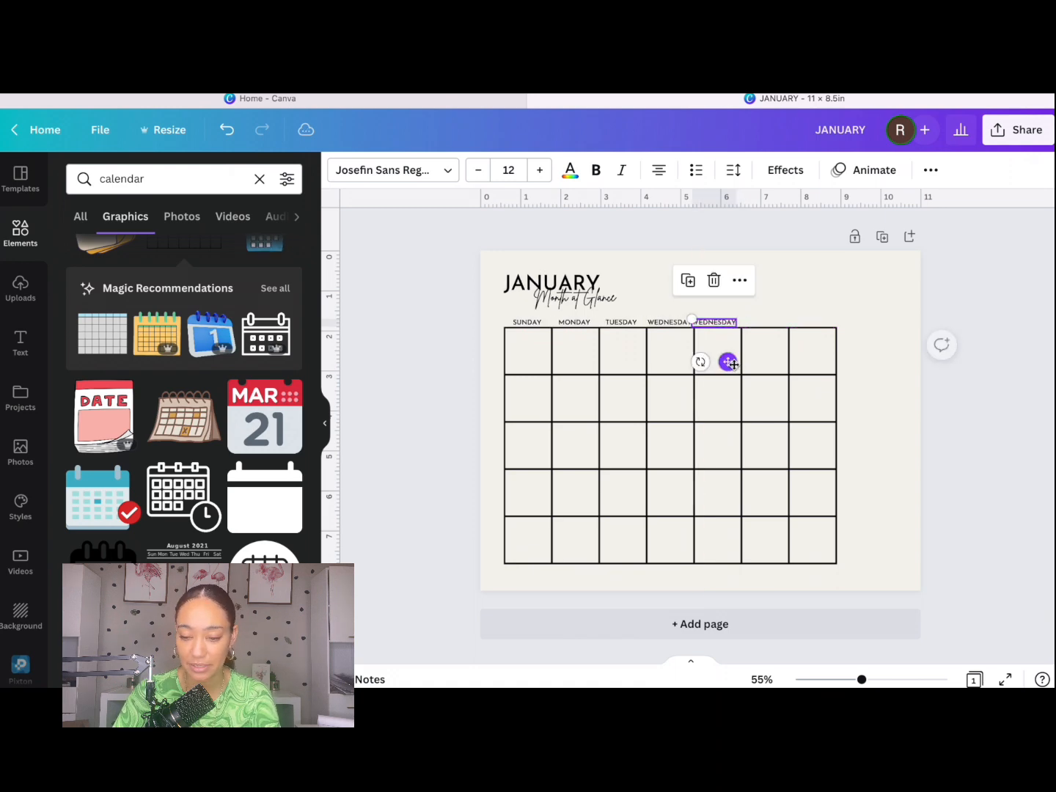
left_click(880, 429)
left_click(715, 323)
type("THURSDAY")
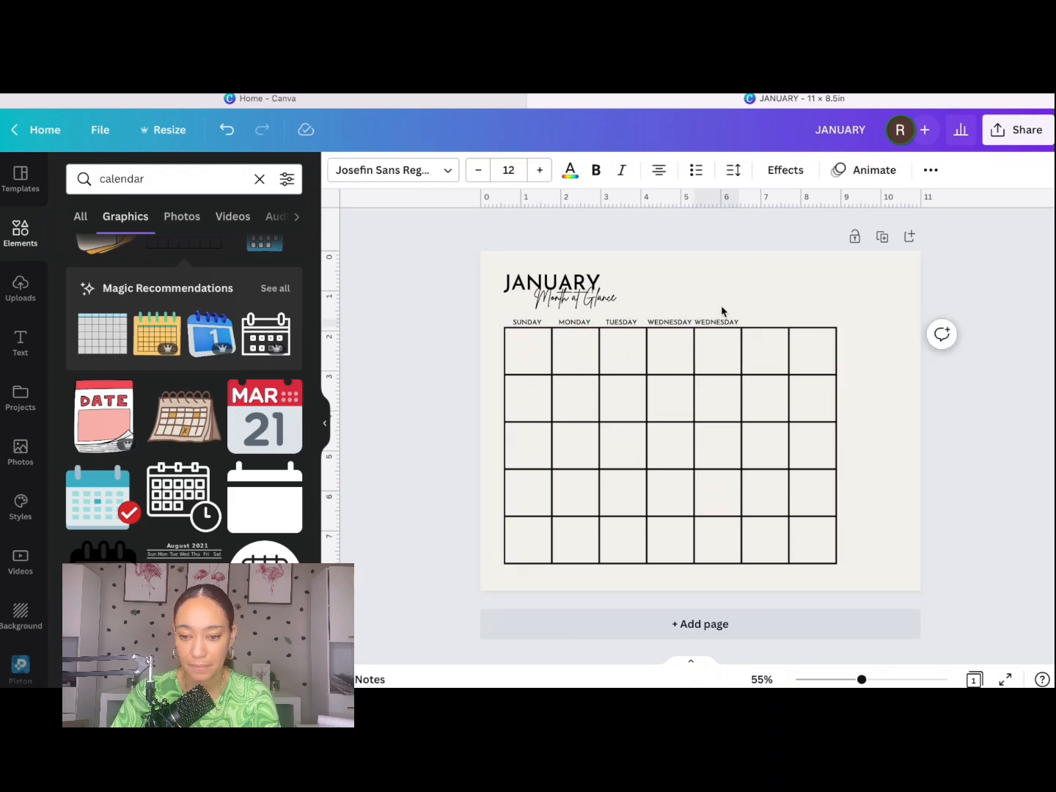
Duplicate the THURSDAY label, centre the copy above the sixth column, and change its text to FRIDAY.
key("ctrl+d")
left_click_drag(730, 361, 831, 364)
double_click(761, 323)
type("FRIDAY")
left_click(781, 327)
Duplicate the FRIDAY label, centre the copy above the seventh column, and change its text to SATURDAY.
left_click(767, 323)
key("super+d")
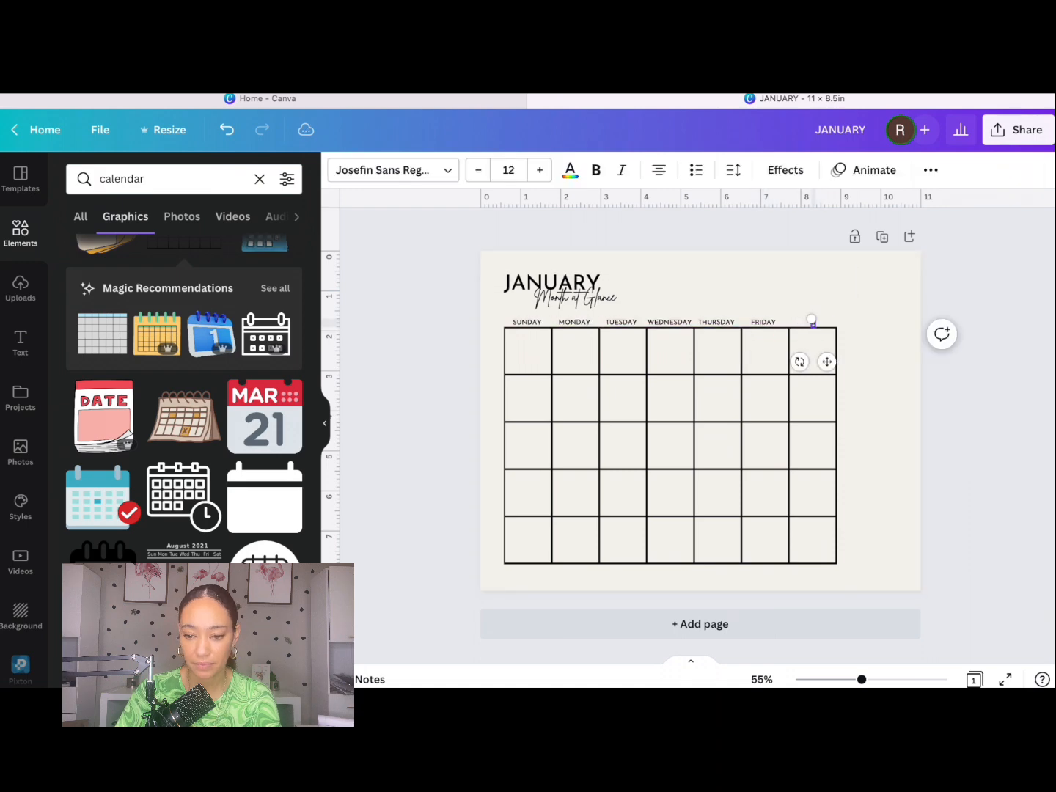
double_click(814, 323)
type("SATURDAY")
left_click(878, 395)
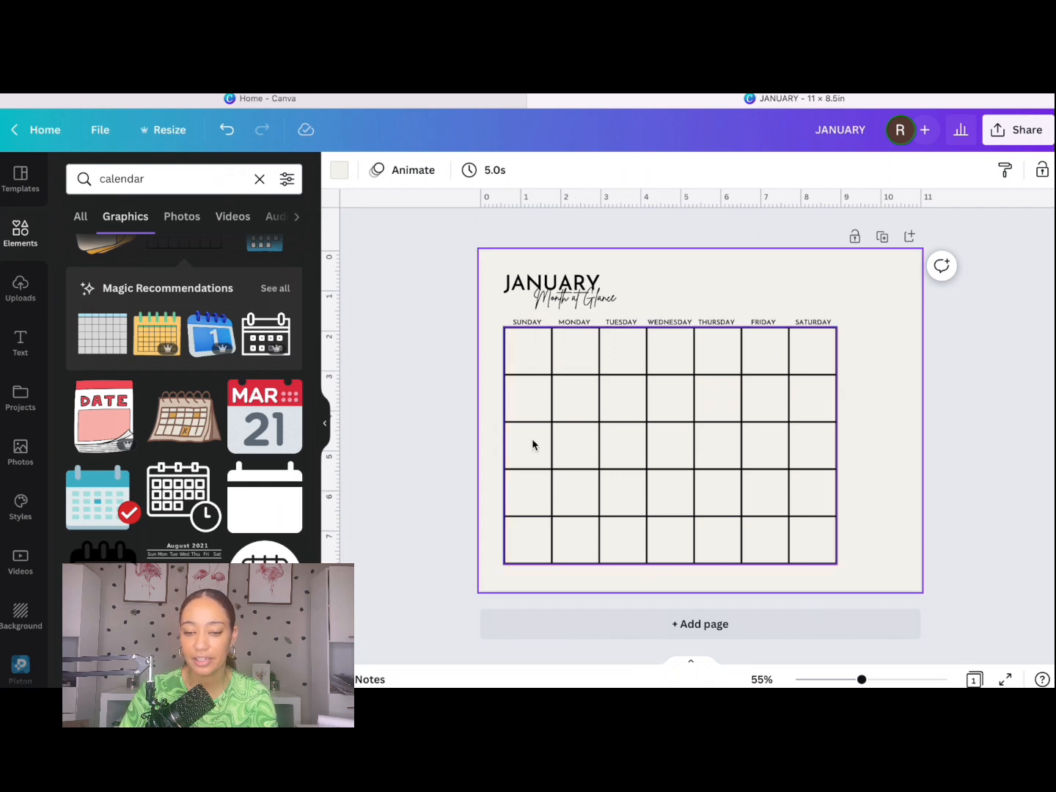
Search the elements for dots and add the rectangular dot grid graphic to the page.
left_click(260, 180)
left_click(228, 179)
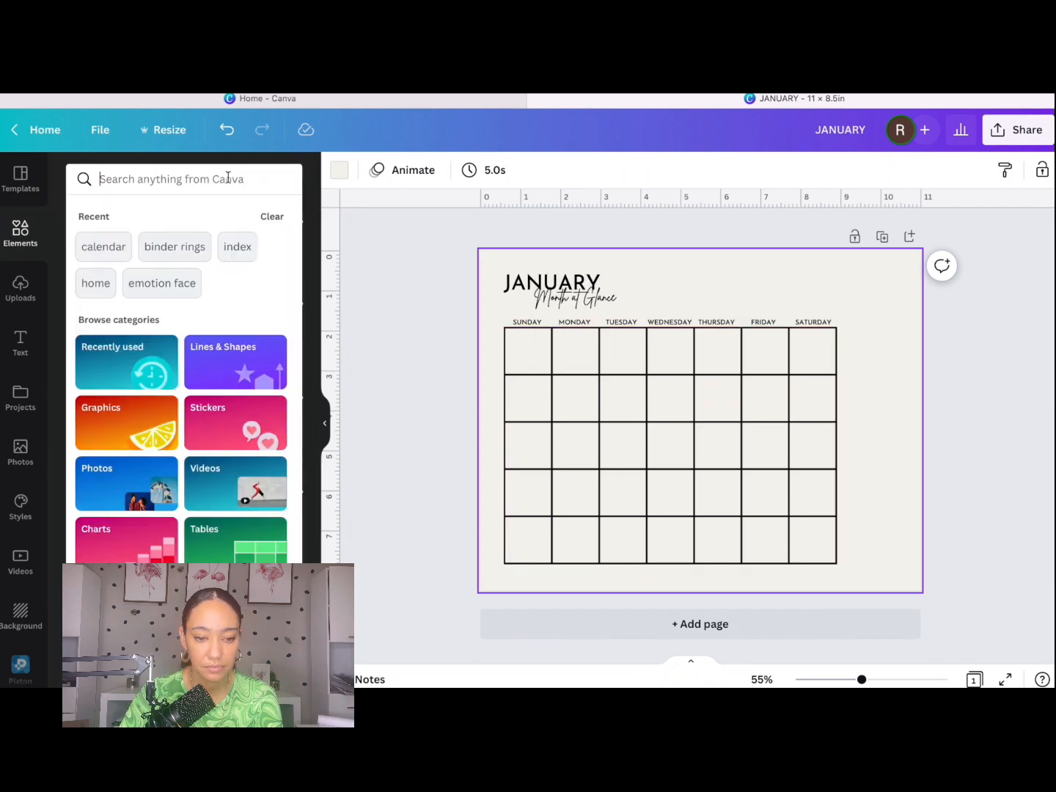
type("DOTS")
left_click(260, 238)
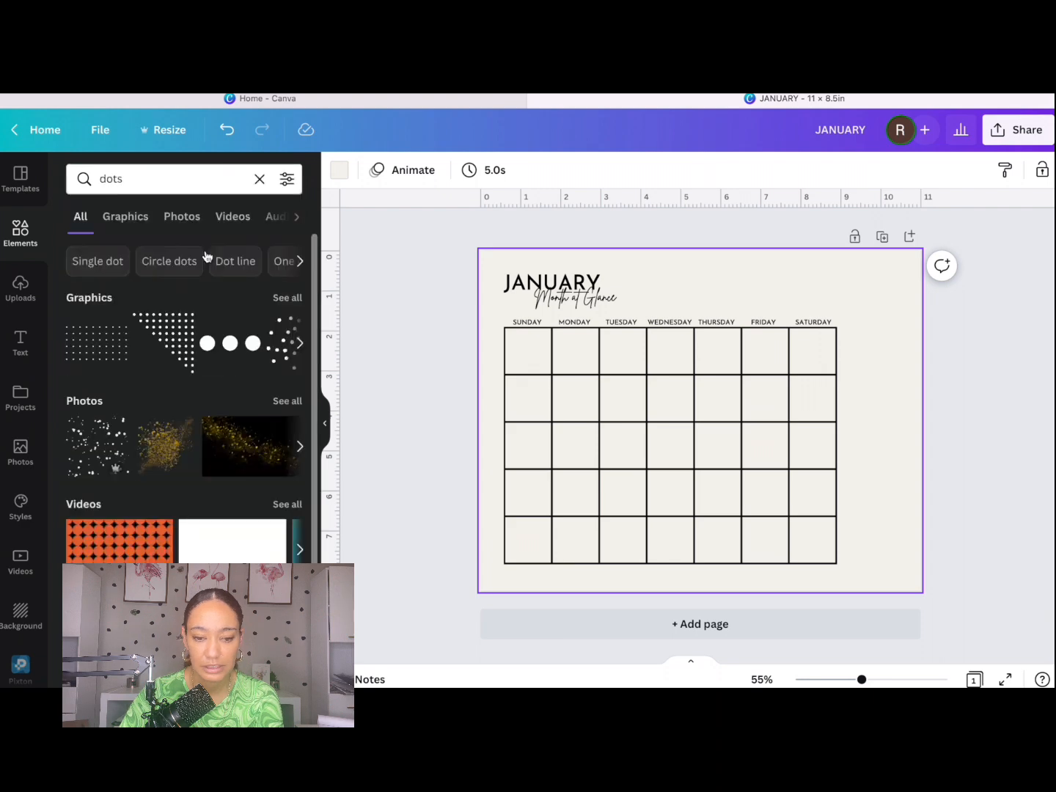
left_click(85, 364)
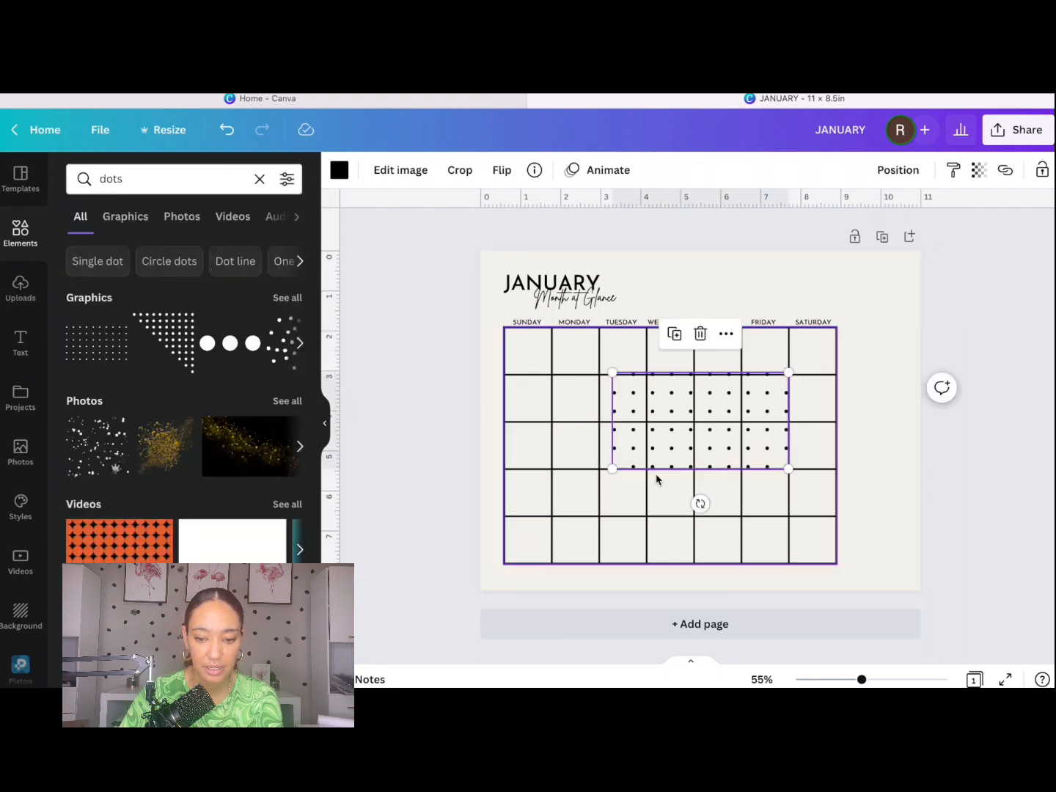
left_click(286, 298)
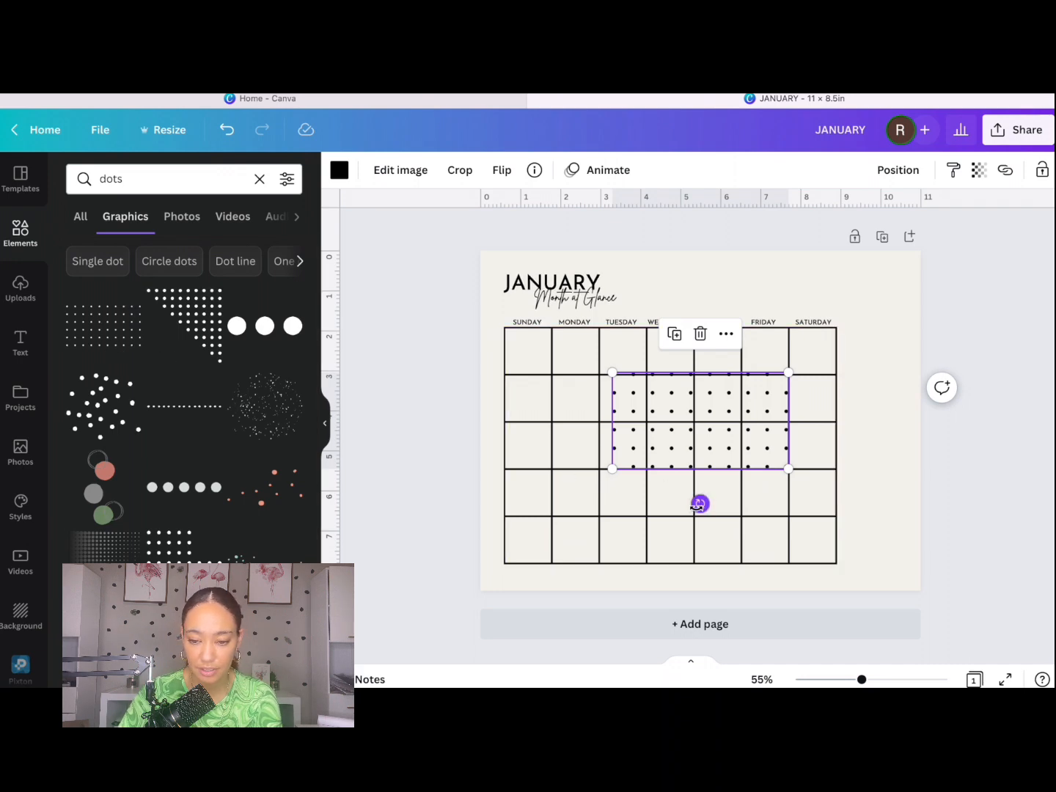
Rotate the dot grid upright, shrink it to fit right of the calendar, and stack a duplicate below it down to the calendar's bottom edge.
left_click_drag(700, 503, 883, 394)
left_click_drag(940, 473, 914, 422)
mouse_move(878, 359)
left_mouse_down()
mouse_move(885, 488)
mouse_move(869, 371)
left_mouse_up()
key("ctrl+d")
left_click(977, 554)
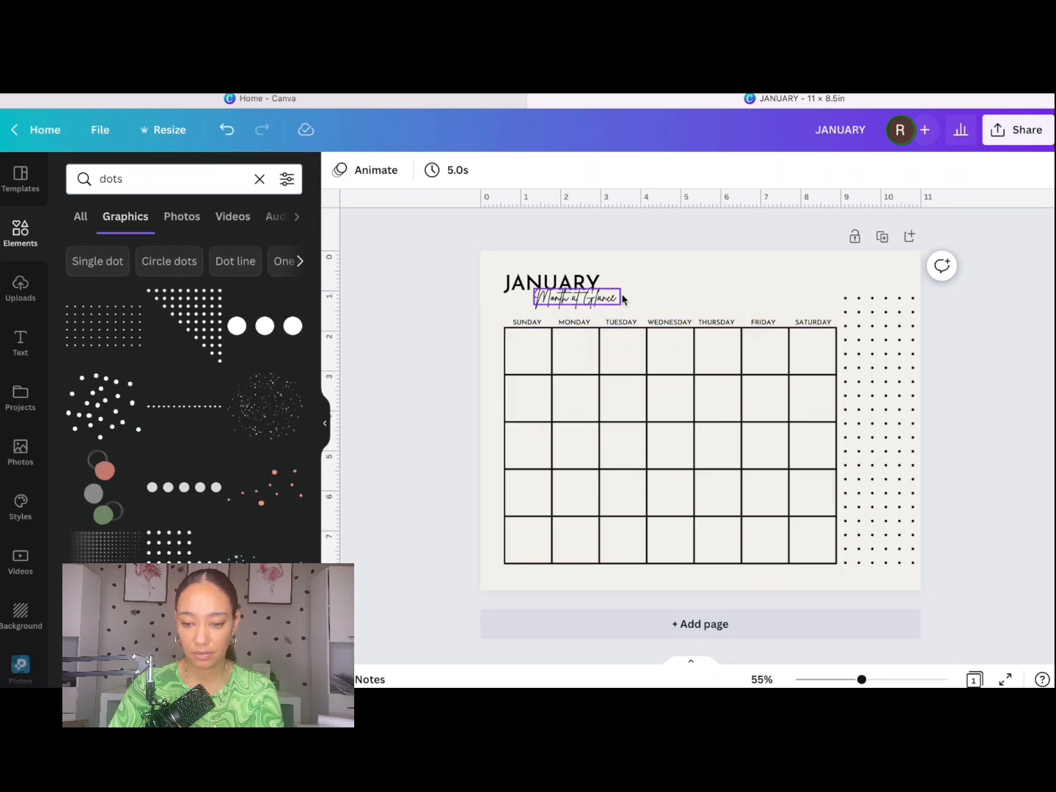
Add the text Notes in the Brittany font, enlarge it, and place it just above the dotted area.
key("t")
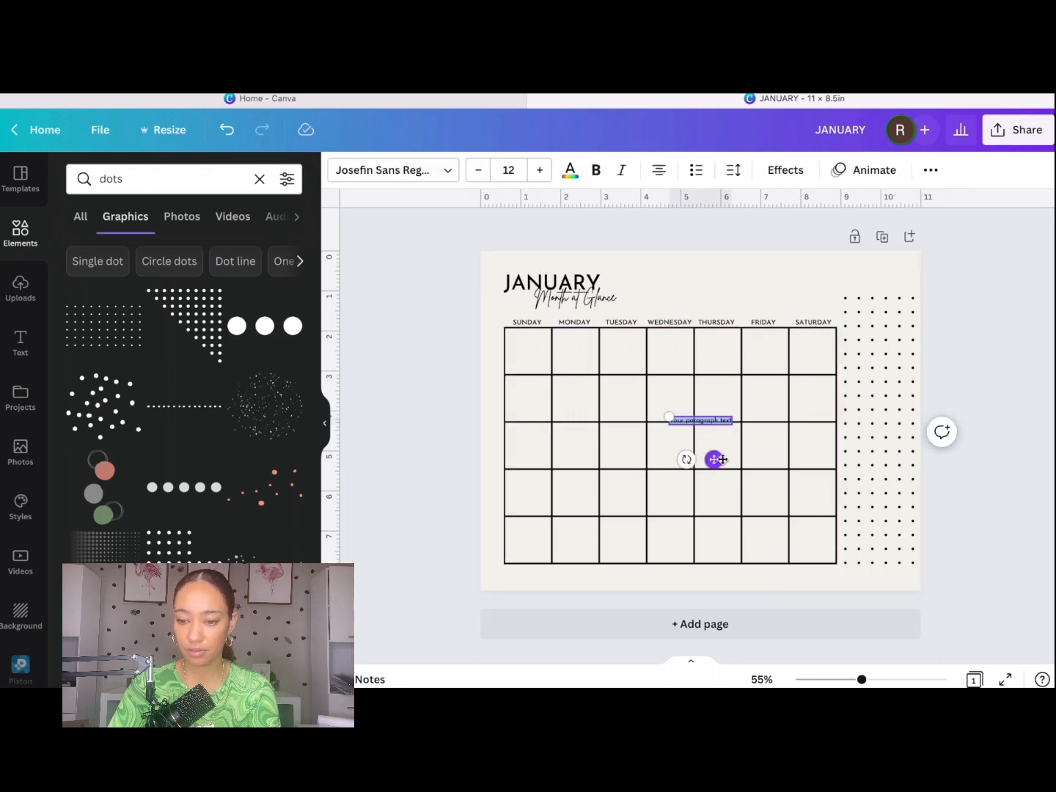
left_click_drag(715, 458, 869, 311)
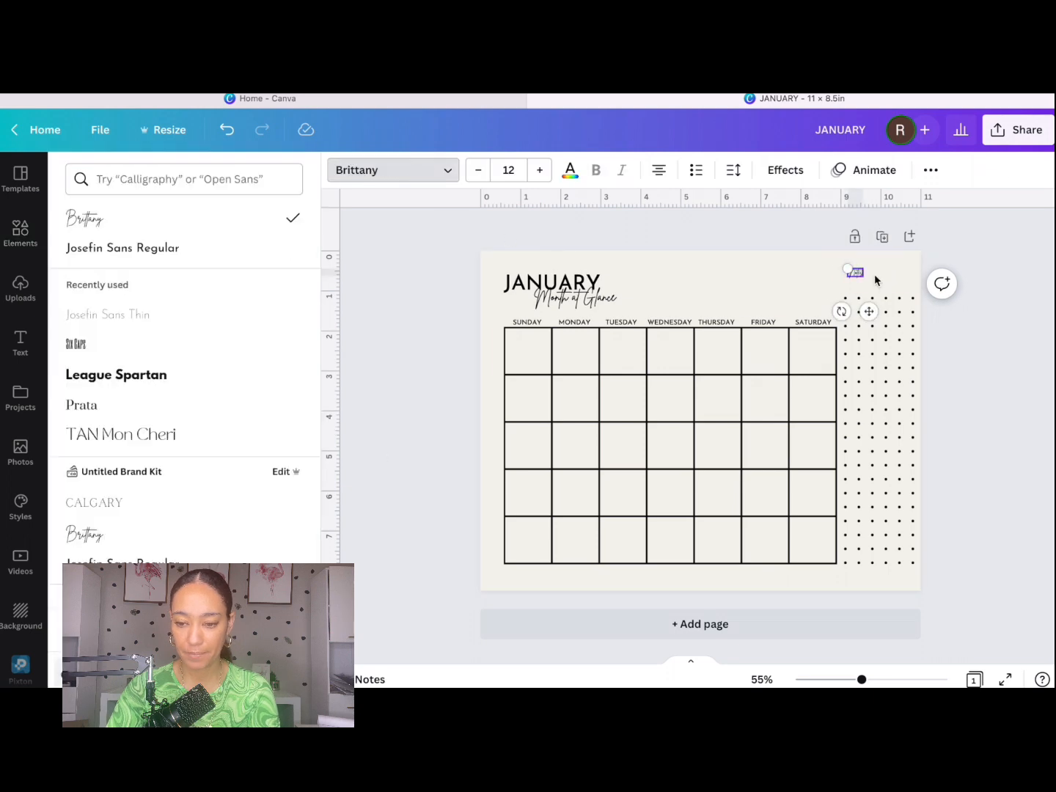
left_click(892, 288)
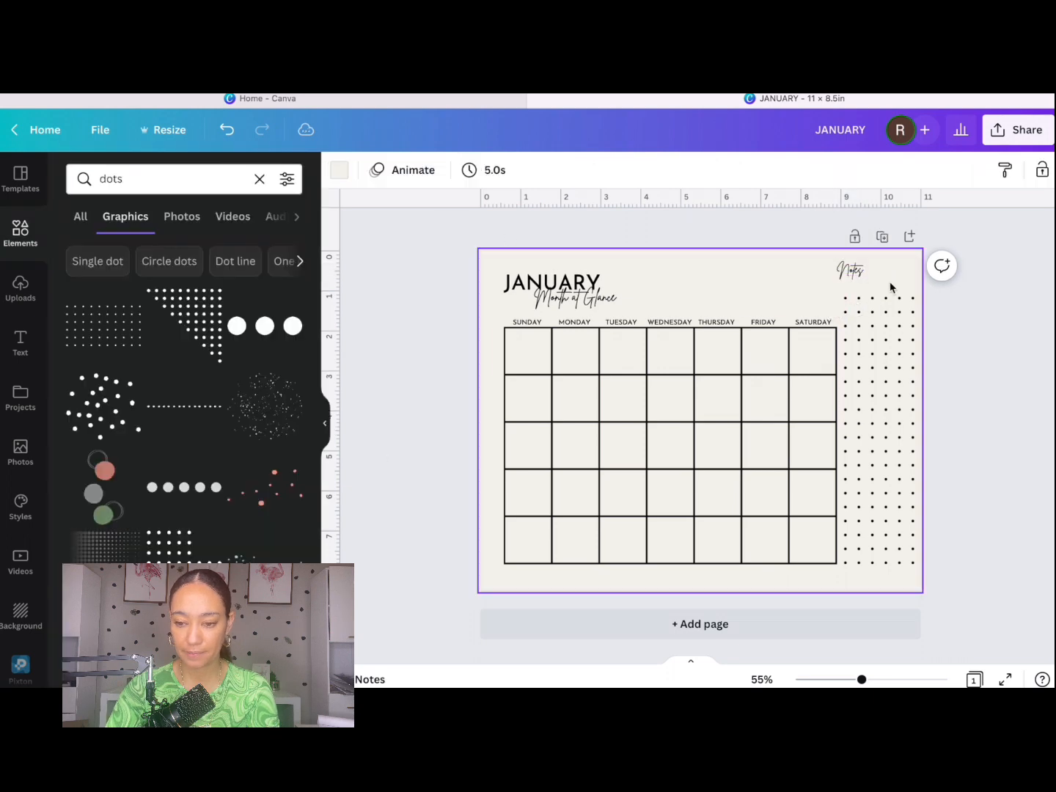
left_click(891, 288)
left_click(1028, 422)
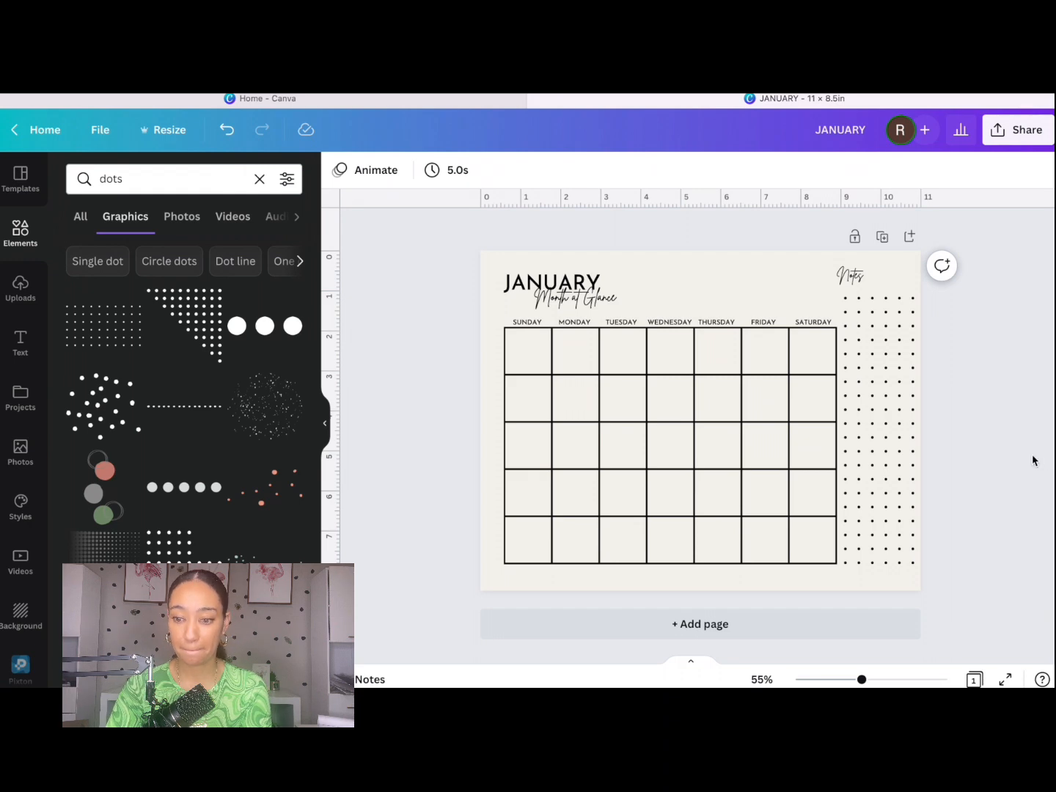
Duplicate the JANUARY page, title the copy FEBRUARY, and change its heading to FEBRUARY.
left_click(881, 236)
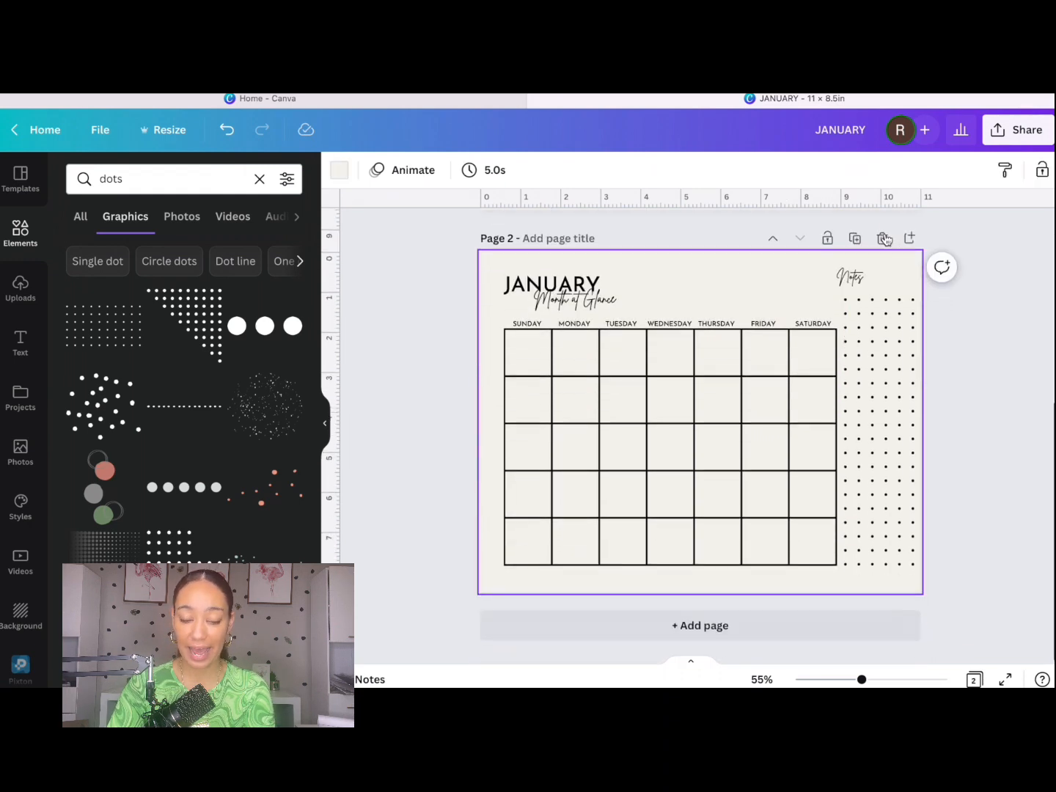
left_click(545, 239)
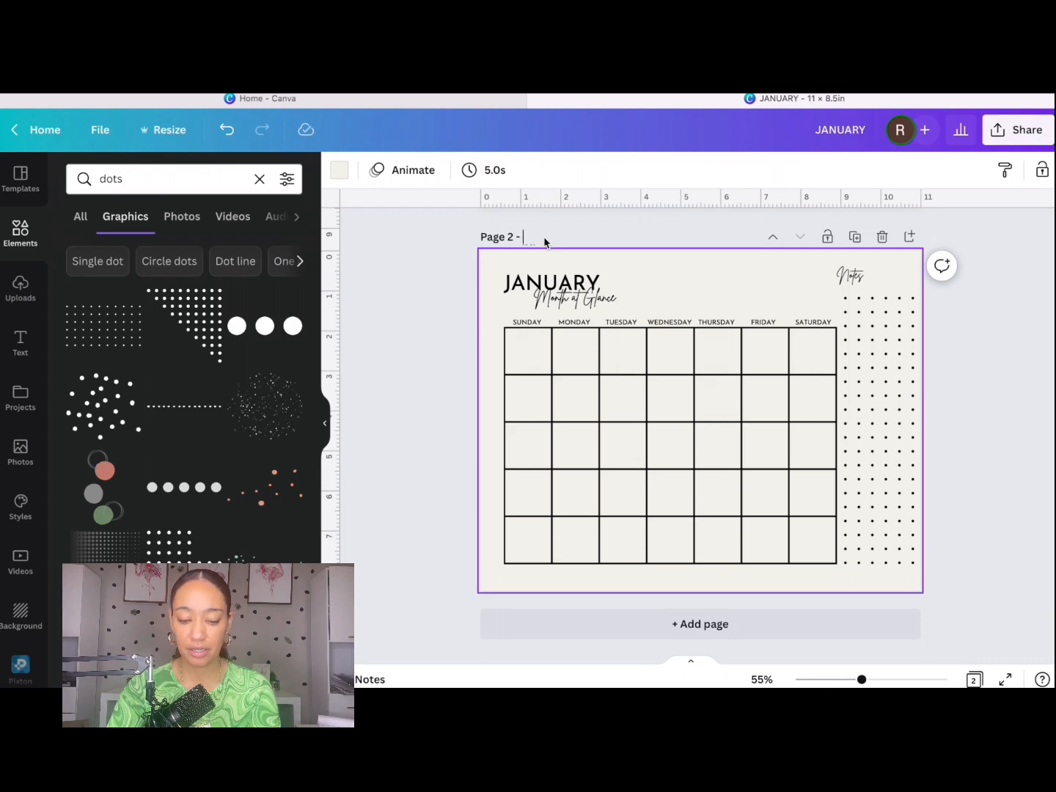
double_click(534, 239)
key("ctrl+c")
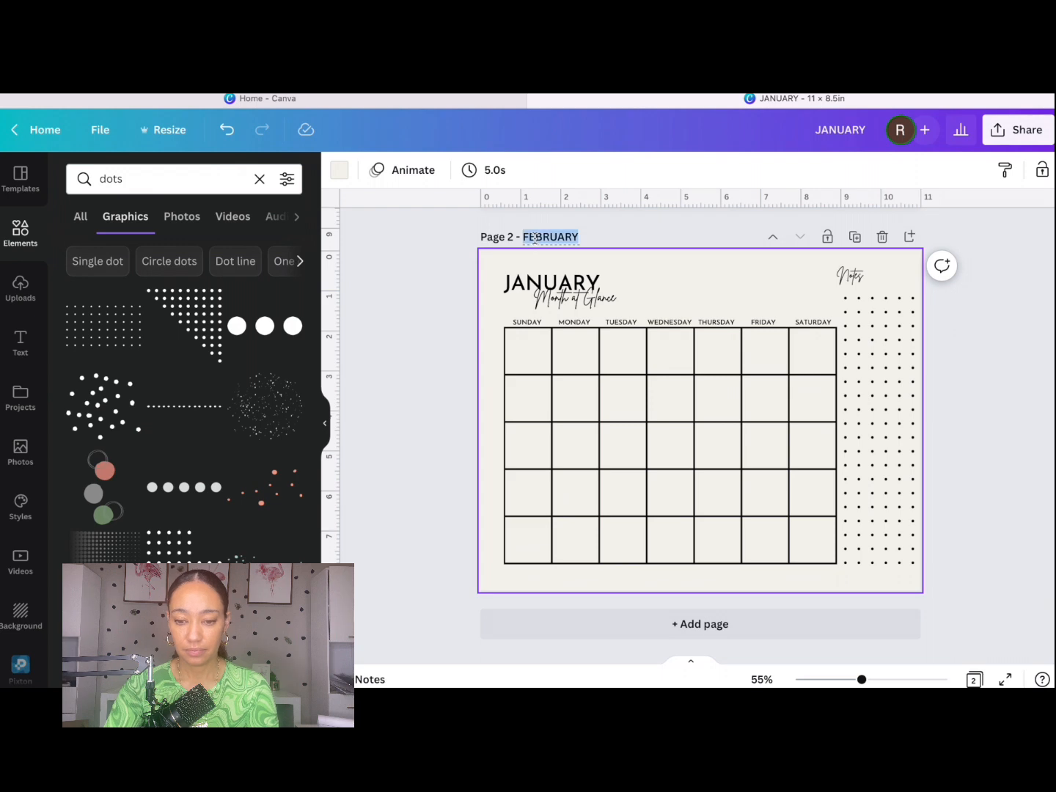
double_click(551, 283)
key("ctrl+v")
Duplicate the FEBRUARY page and change the copy's page title and heading to MARCH.
left_click(855, 237)
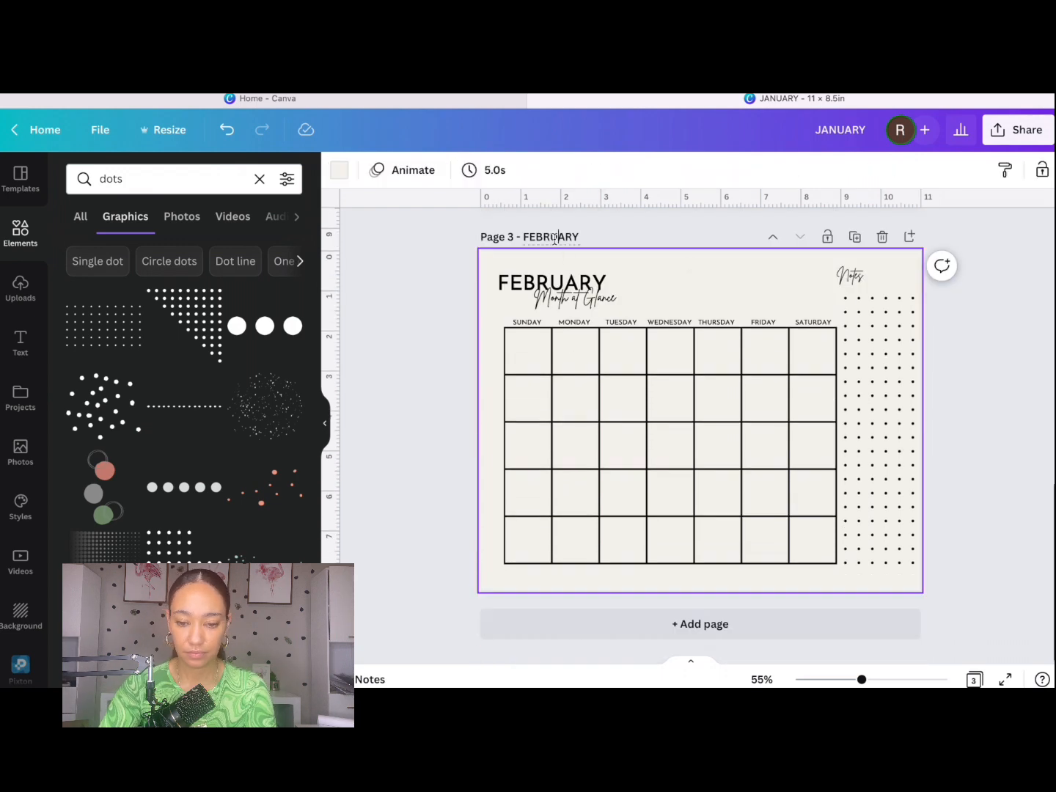
double_click(552, 236)
type("MARCH")
double_click(545, 236)
left_click(566, 284)
double_click(567, 285)
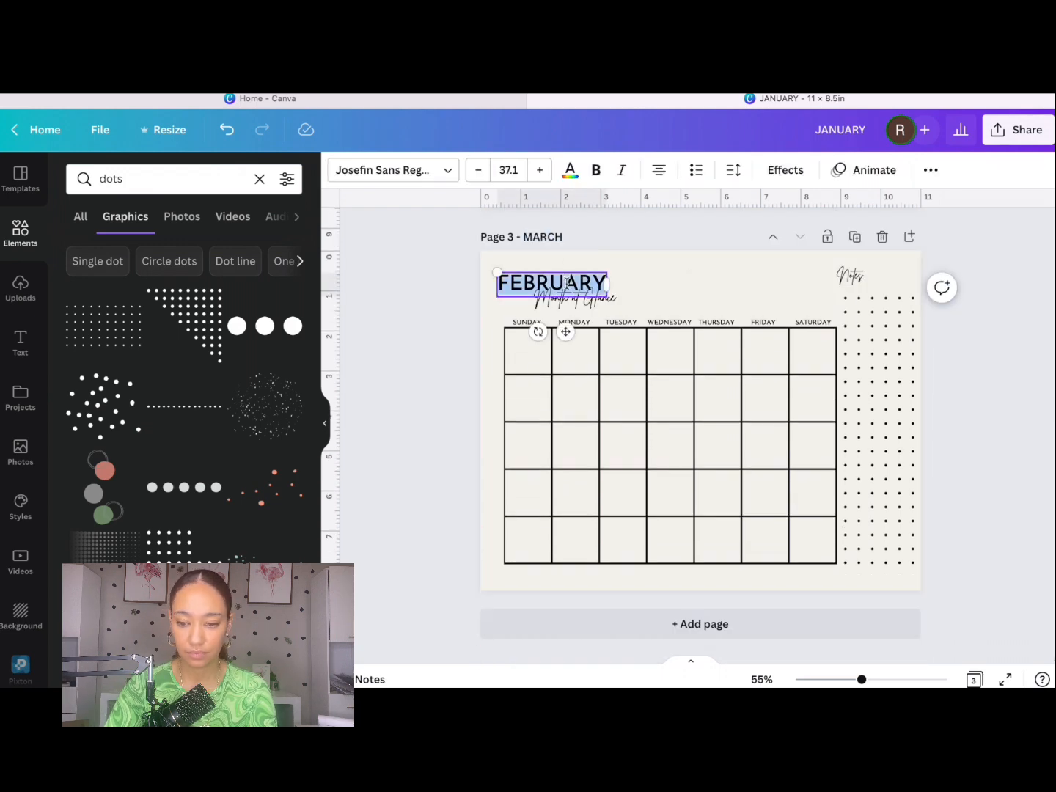
key("ctrl+v")
Duplicate the latest month page for APRIL and again for MAY, changing each copy's page title and heading.
left_click(854, 237)
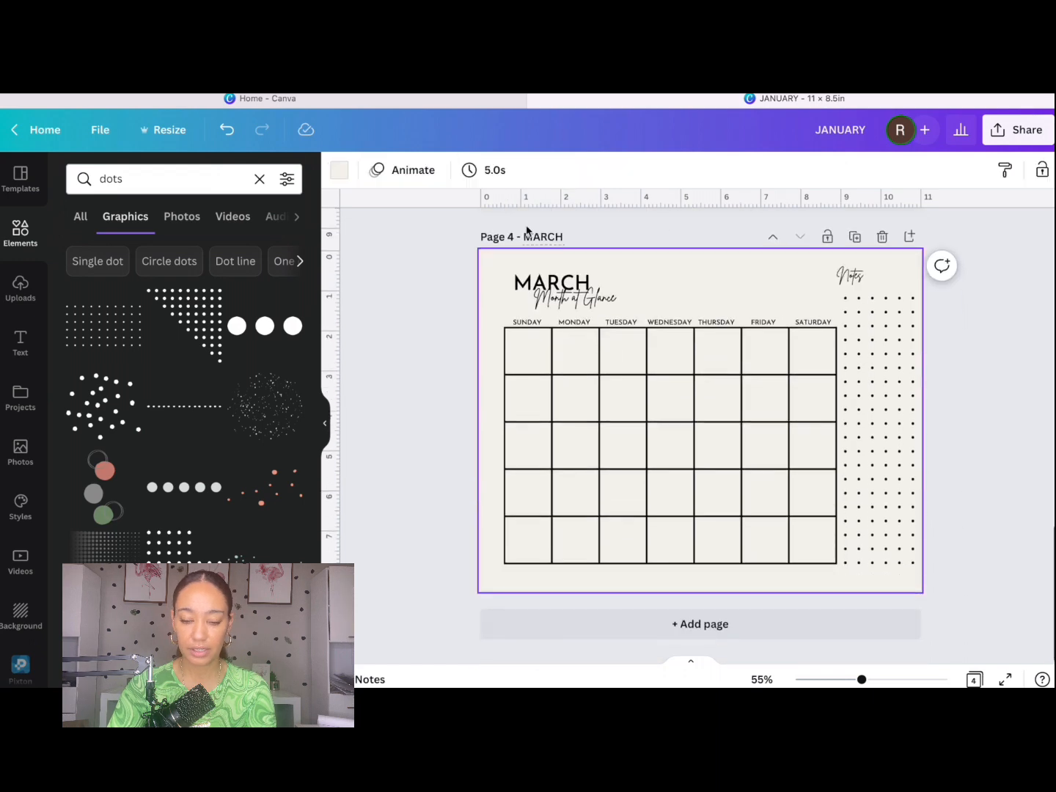
double_click(544, 236)
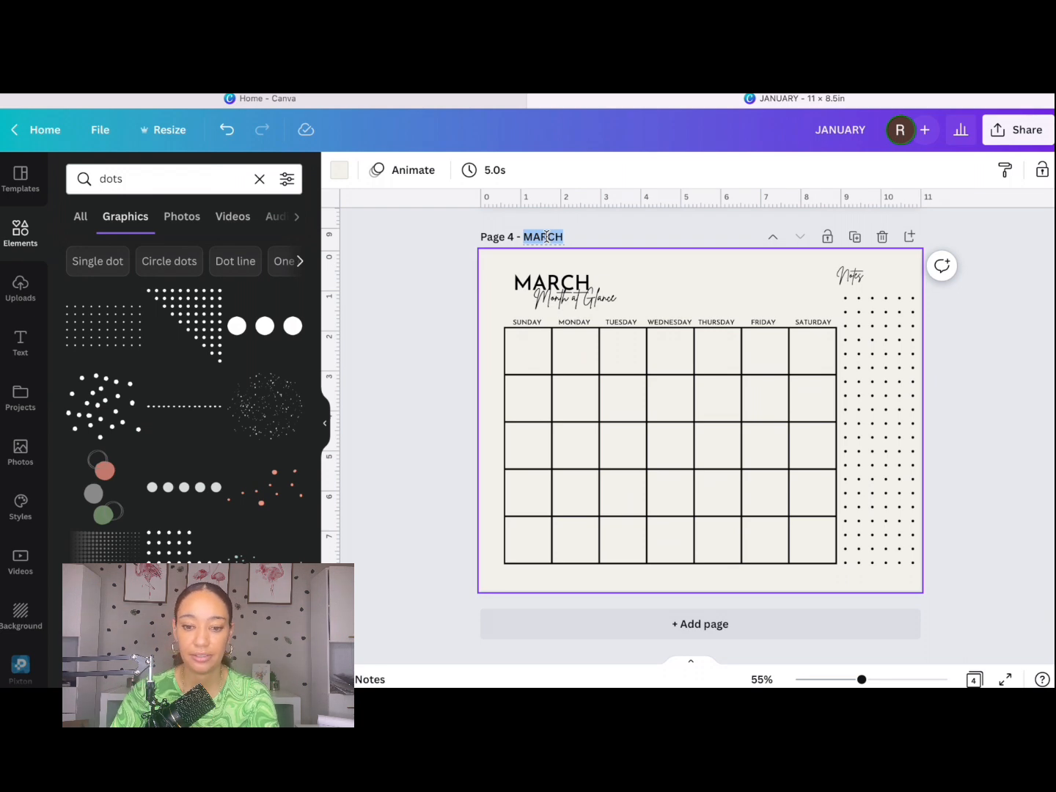
type("APRIL")
left_click(855, 237)
type("M")
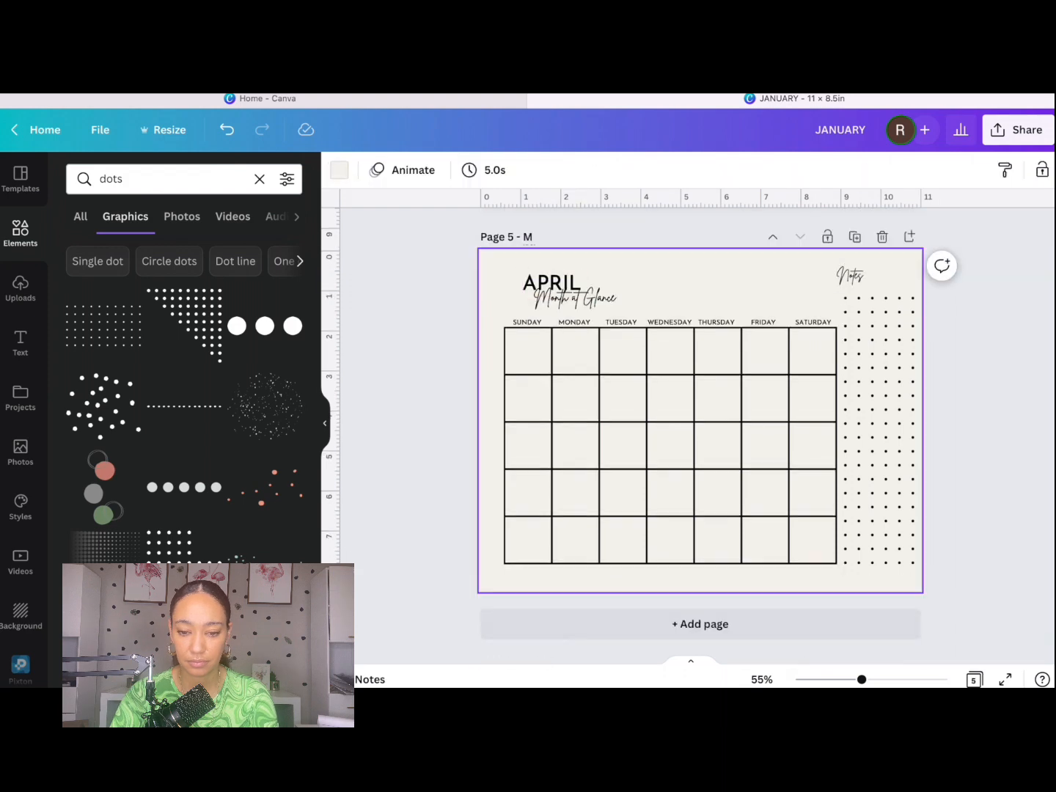
Create the JUNE, JULY, AUGUST and SEPTEMBER pages by duplicating the previous month and changing each page title and heading.
left_click(855, 237)
type("JUNE")
left_click(855, 237)
type("JULYAUGUST")
left_click(855, 237)
type("SEPTEMBER")
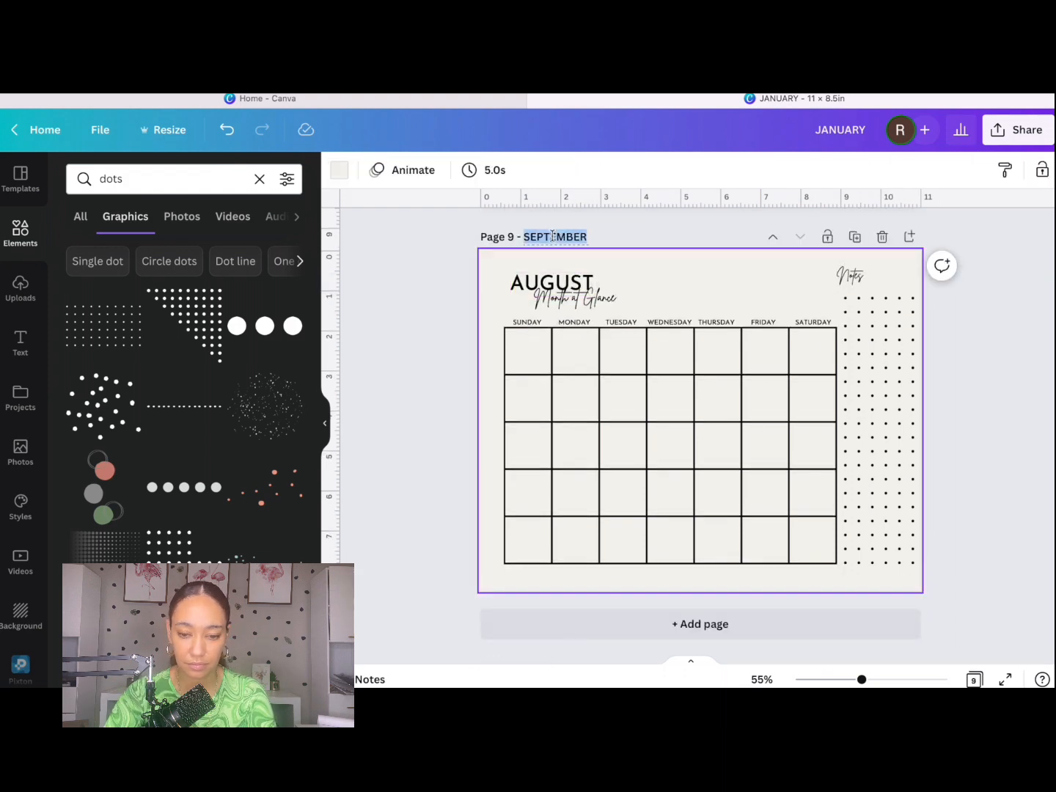
Create the OCTOBER and NOVEMBER pages by duplicating the previous month and changing each page title and heading.
left_click(855, 237)
type("OCTOBER")
left_click(855, 237)
type("NOVEMBER")
Duplicate the NOVEMBER page and change the copy's page title and heading to DECEMBER.
left_click(854, 237)
type("DECEMBER")
double_click(564, 282)
type("DECEMBER")
left_click(1050, 596)
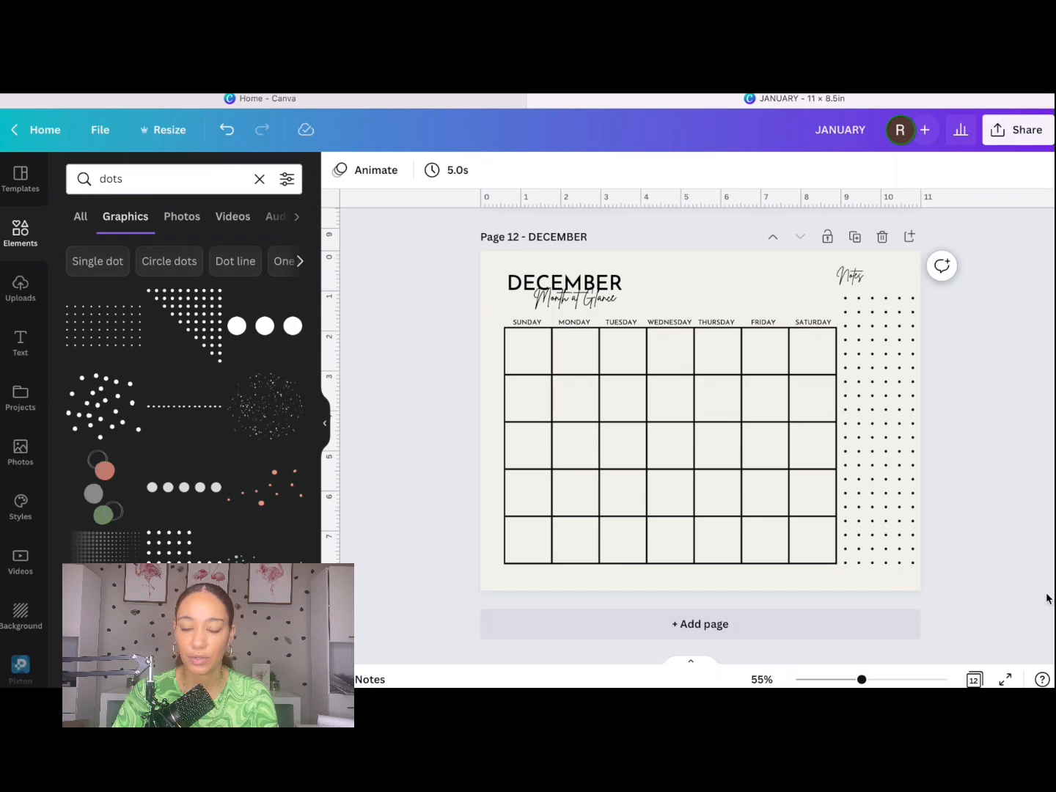
Add a black ribbon banner shape to the JANUARY page, shrink it to about 1.3 in wide and place it in the page's upper-left corner.
scroll(1050, 597, "up", 20)
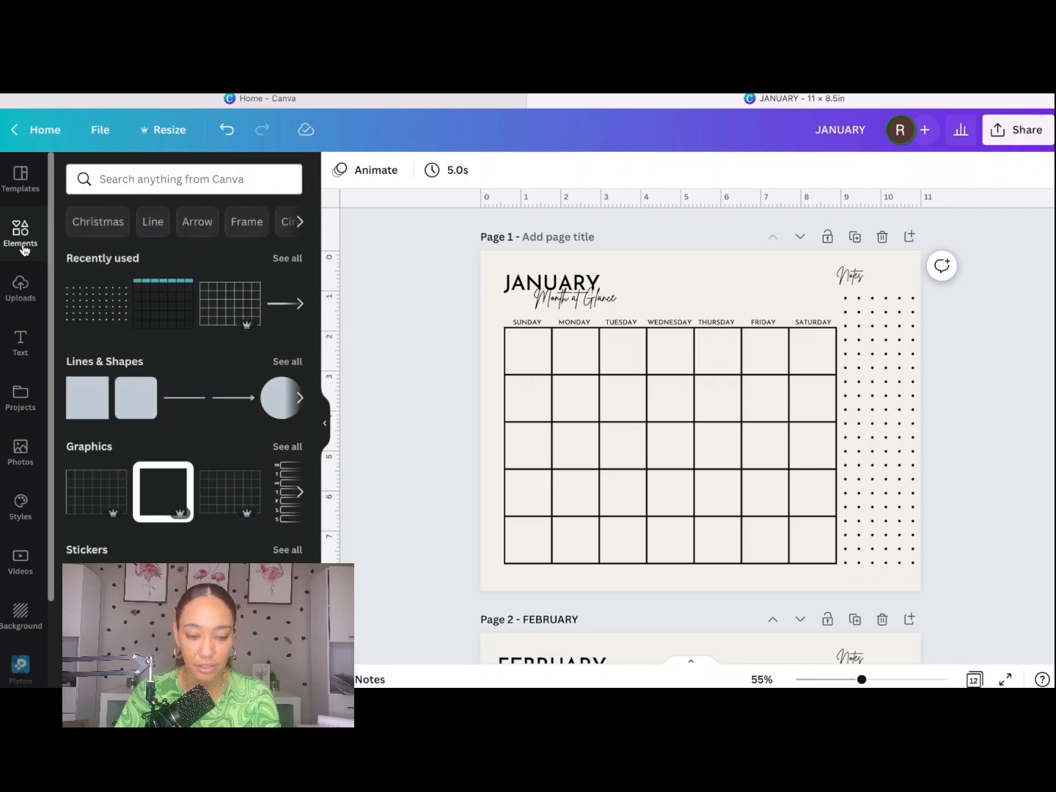
left_click(283, 363)
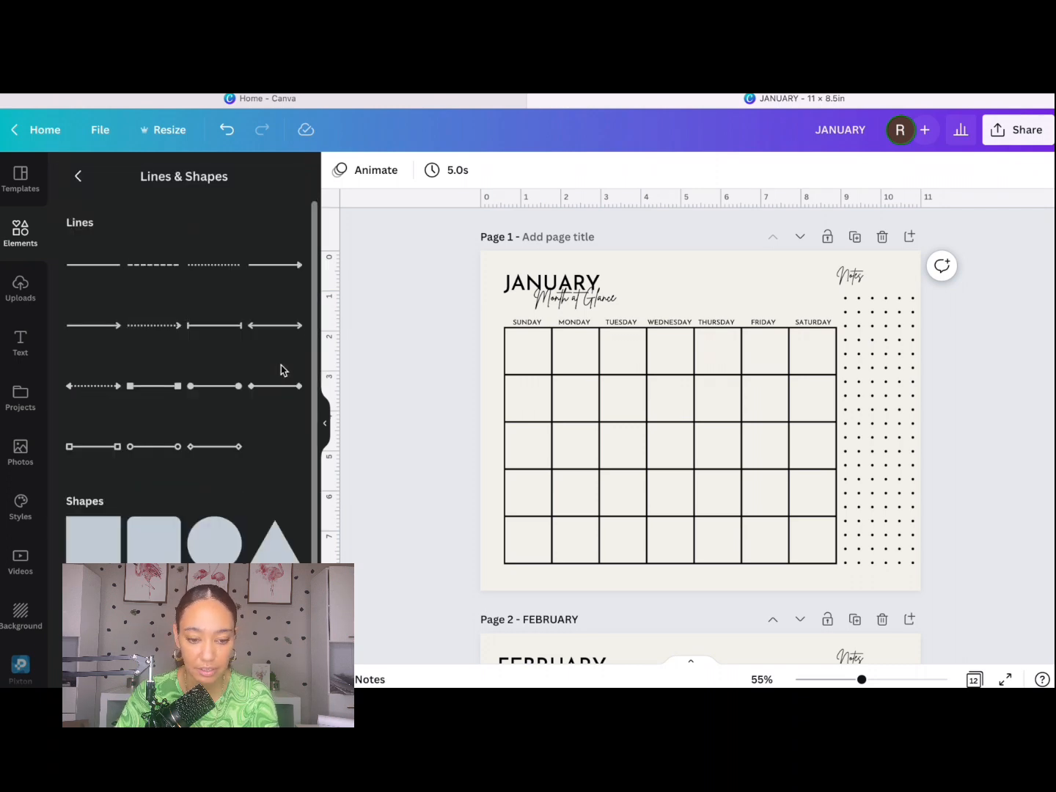
scroll(147, 526, "down", 10)
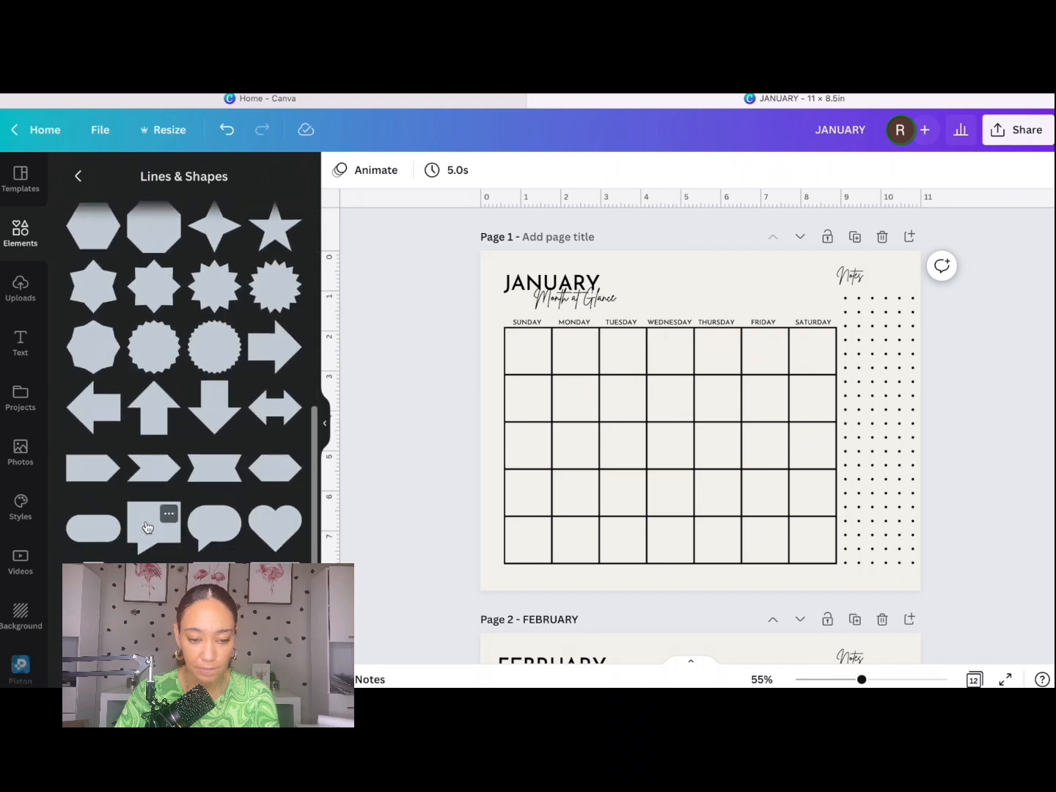
left_click(206, 478)
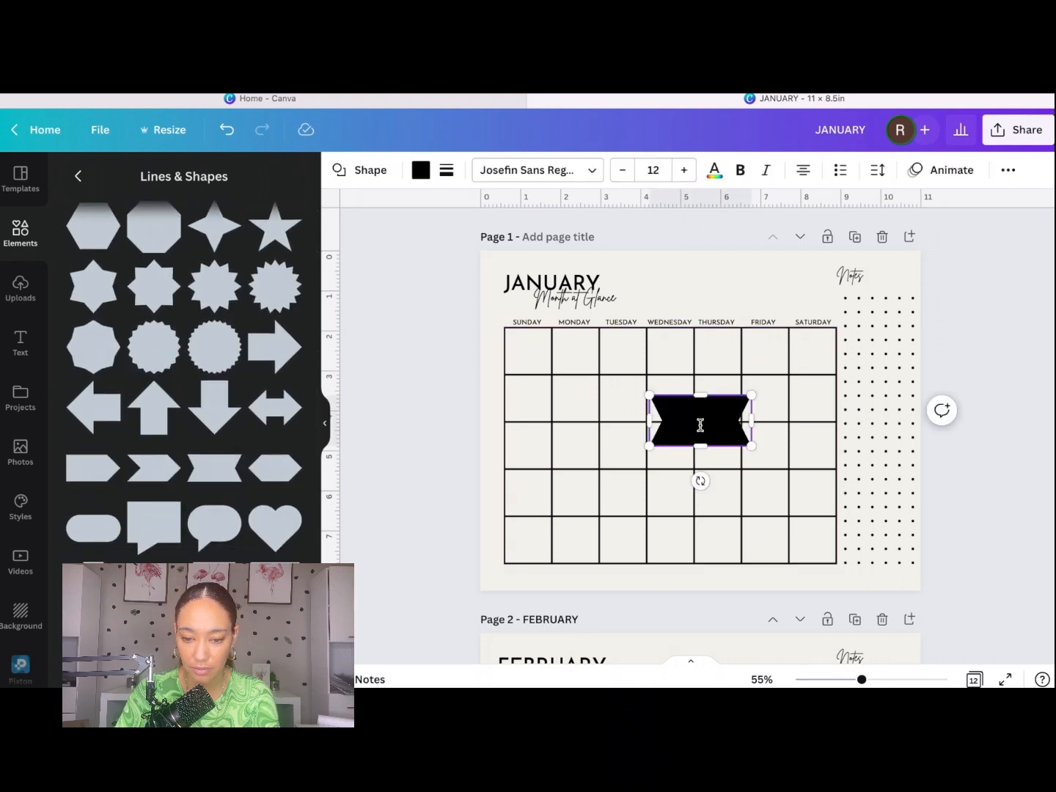
left_click_drag(689, 428, 514, 256)
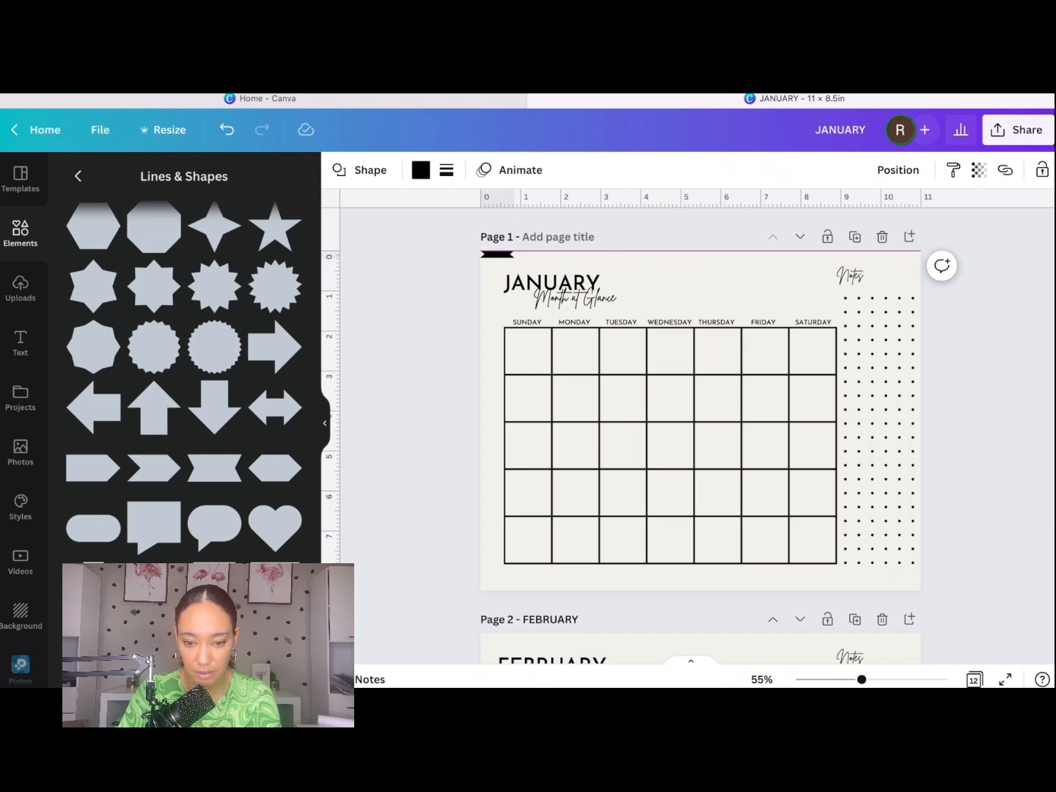
left_click_drag(481, 265, 465, 277)
Duplicate the ribbon seven times, end to end along the JANUARY page's upper edge.
left_click_drag(506, 301, 571, 303)
key("super+d")
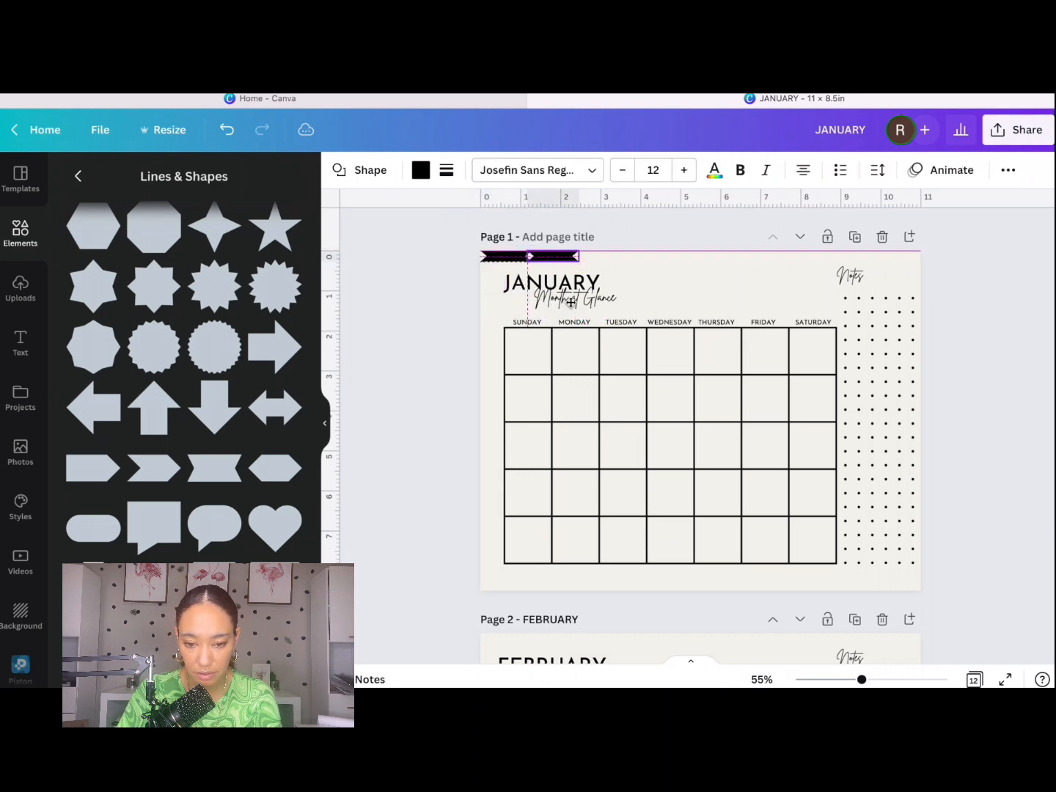
left_click(528, 212)
left_click(584, 213)
left_click(634, 214)
left_click(686, 213)
left_click(738, 213)
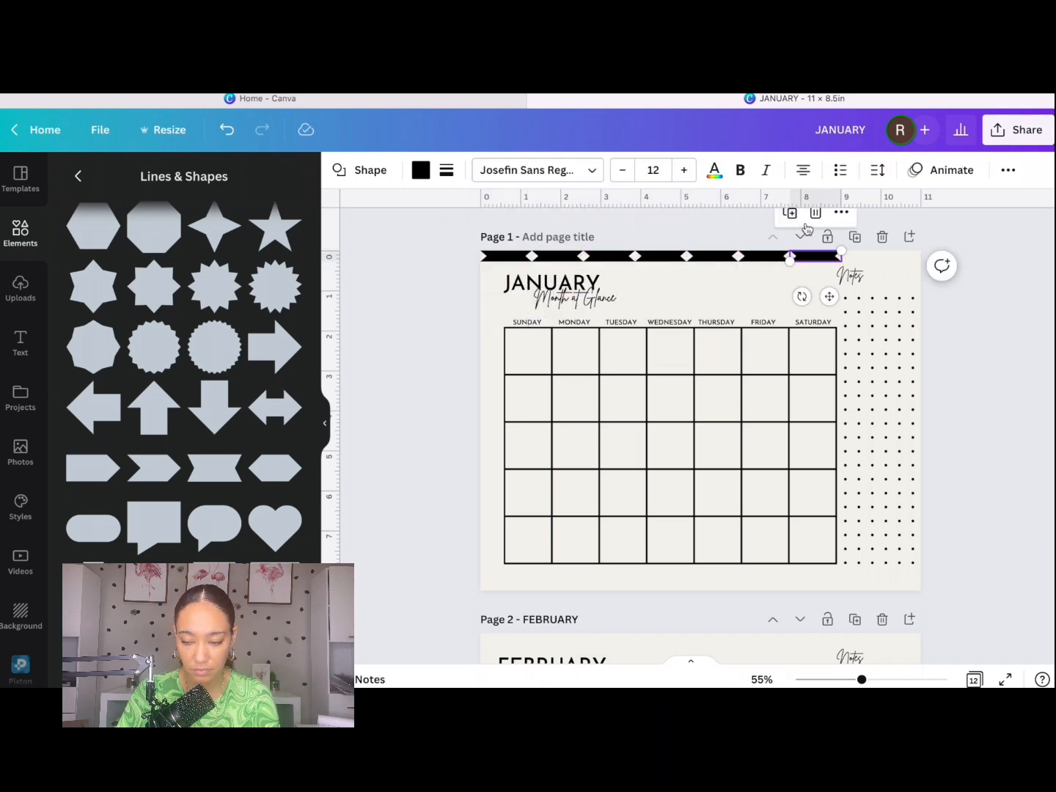
left_click(789, 213)
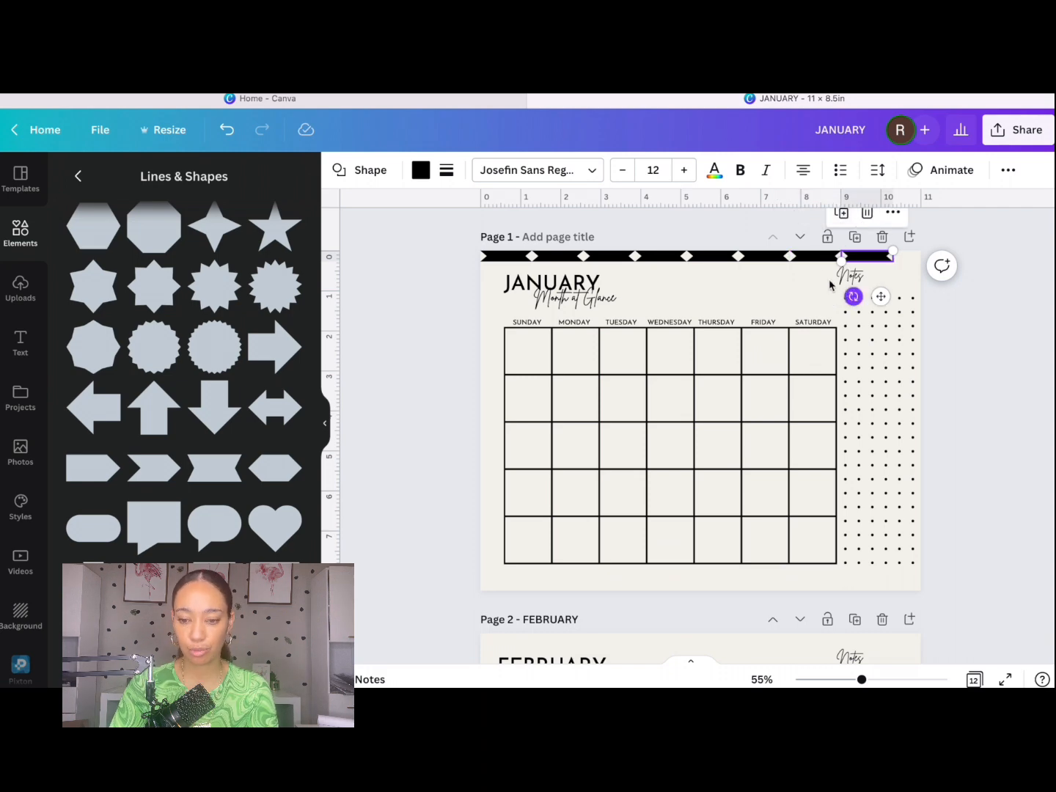
Select the row of ribbons and delete the seven copies, keeping only the ribbon in the page corner.
left_click(803, 259, "shift")
left_click(761, 256, "shift")
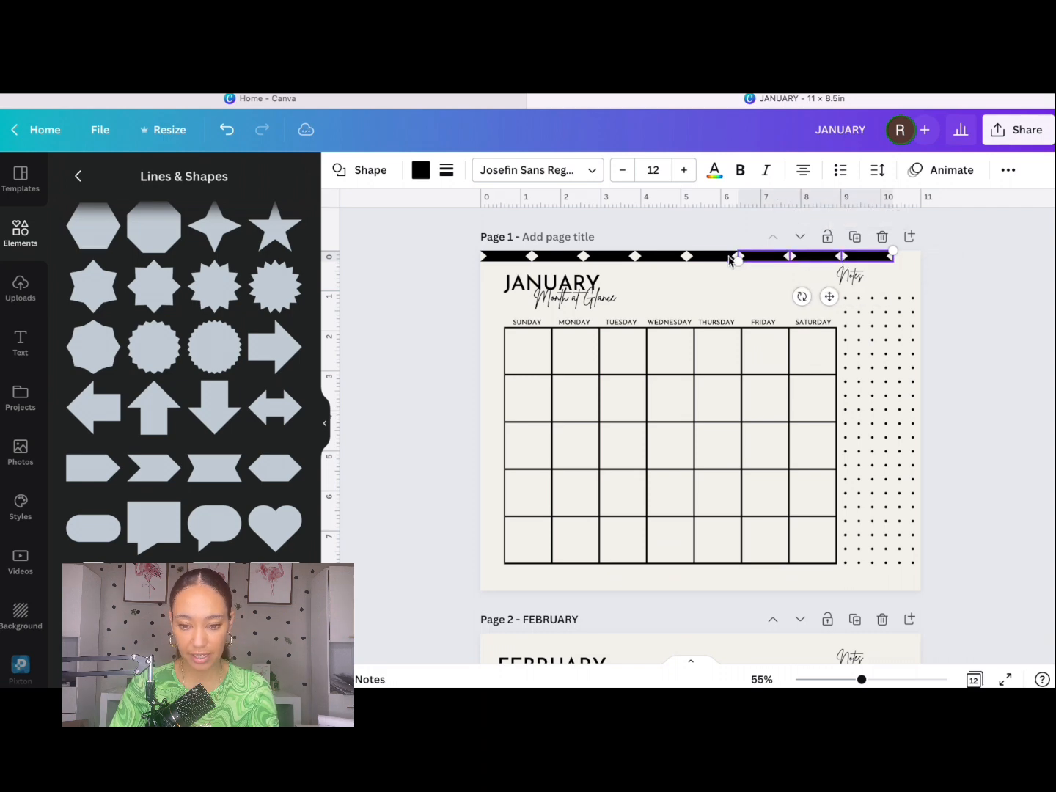
left_click(712, 256, "shift")
left_click(660, 257, "shift")
left_click(605, 256, "shift")
left_click(531, 257, "shift")
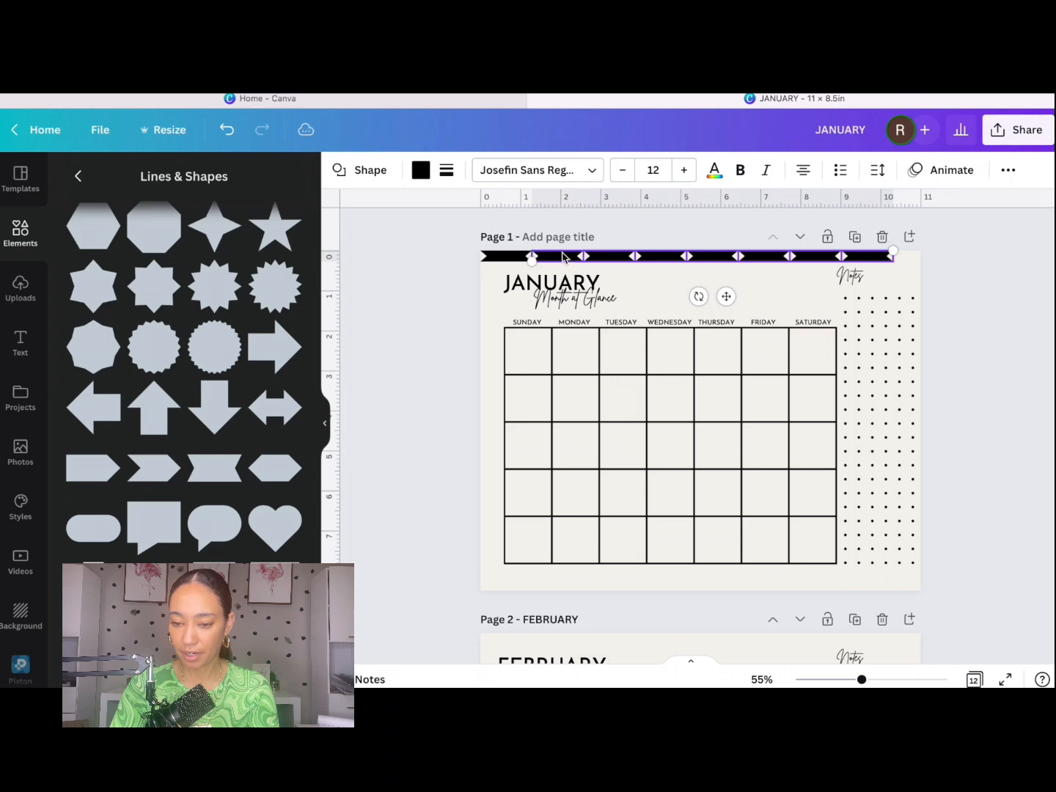
left_click(487, 257, "shift")
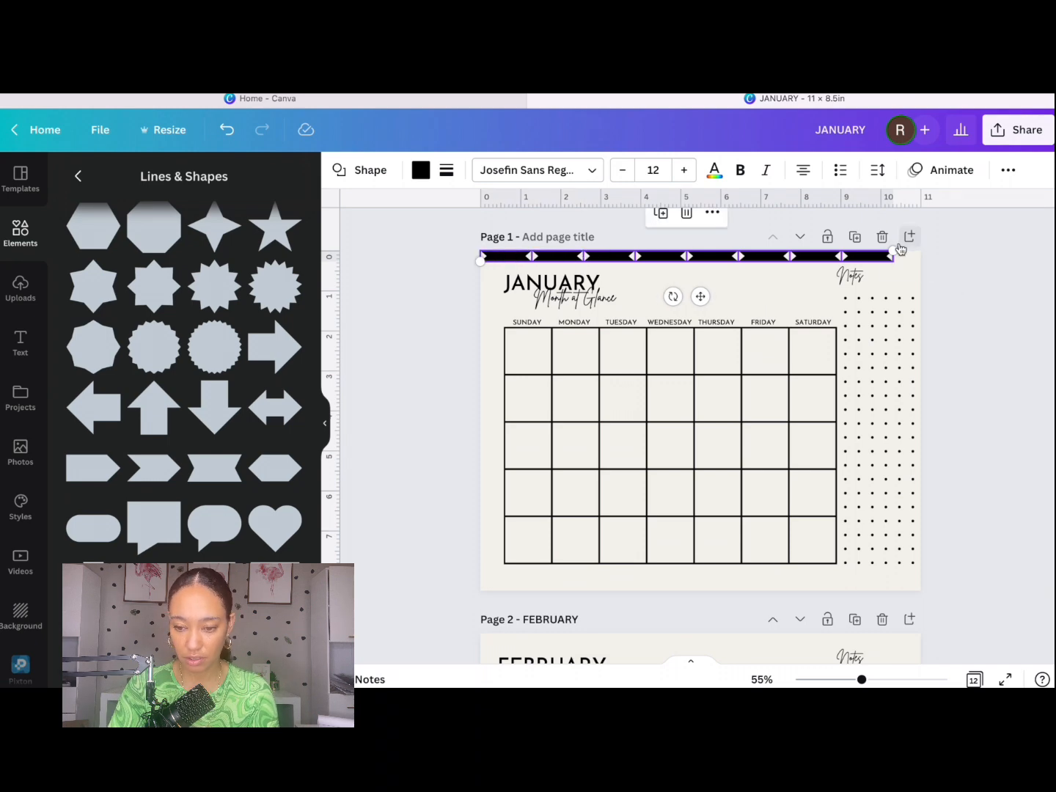
left_click_drag(894, 250, 532, 240)
left_click(910, 267)
key("Delete")
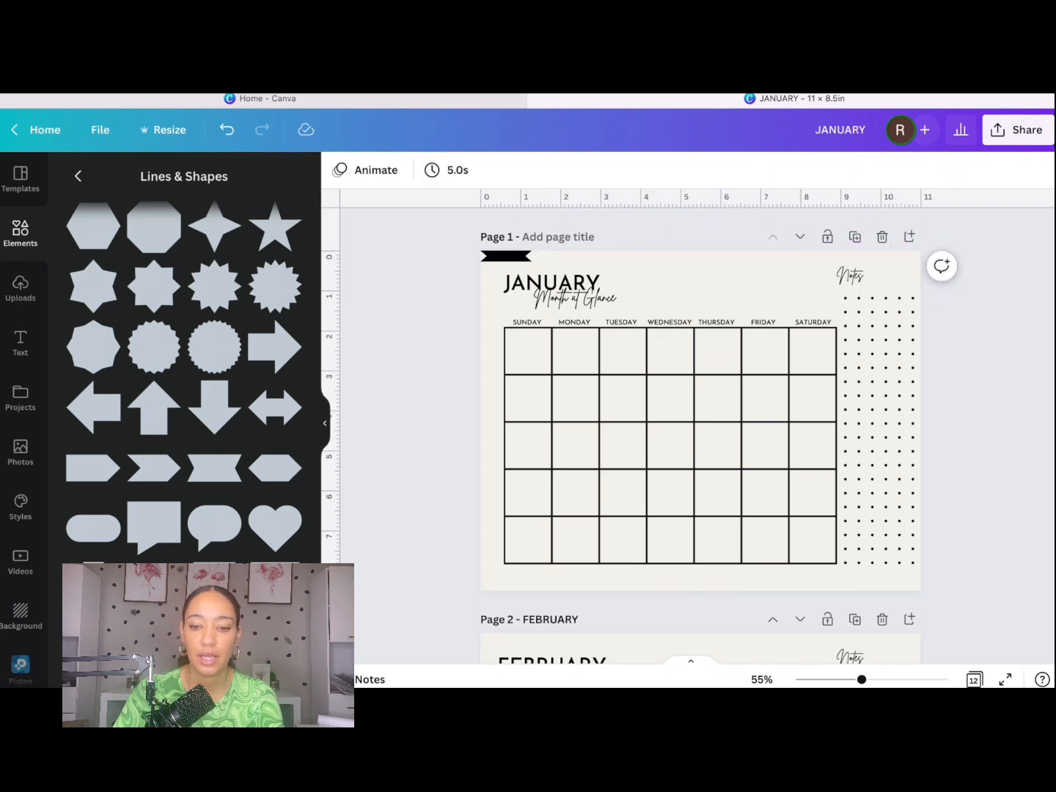
Shrink the corner ribbon to about 1 in wide, then duplicate it and align the copy end to end with it.
left_click(513, 254)
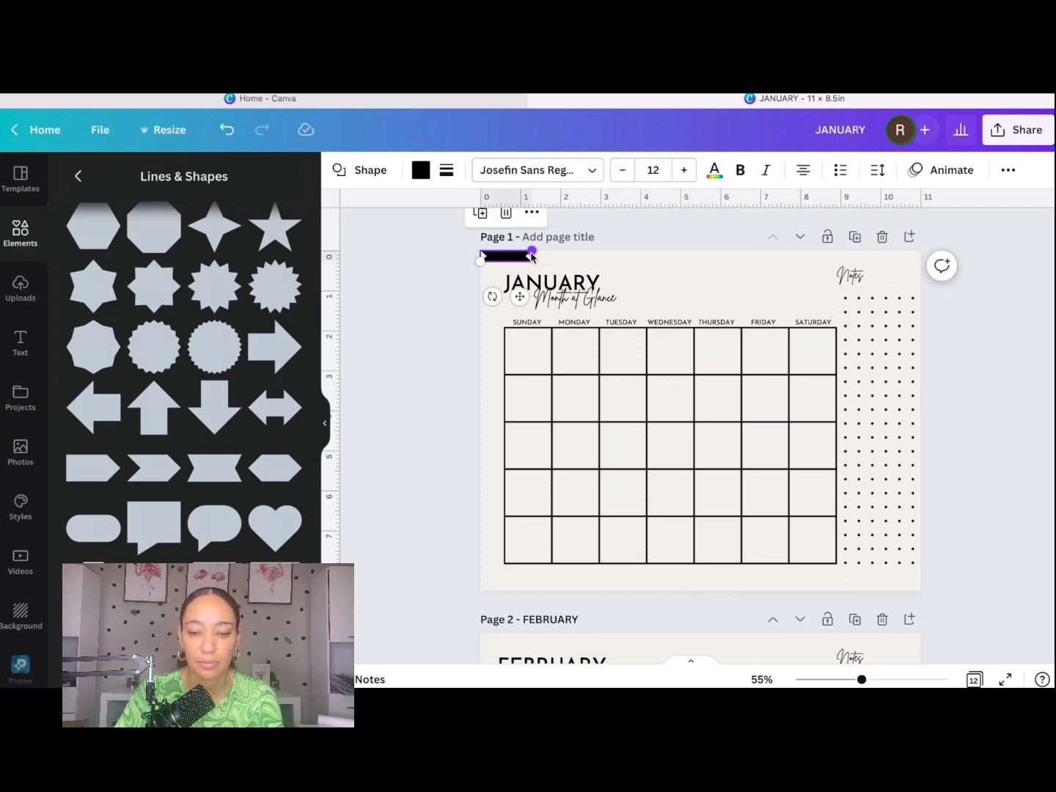
left_click_drag(531, 255, 519, 257)
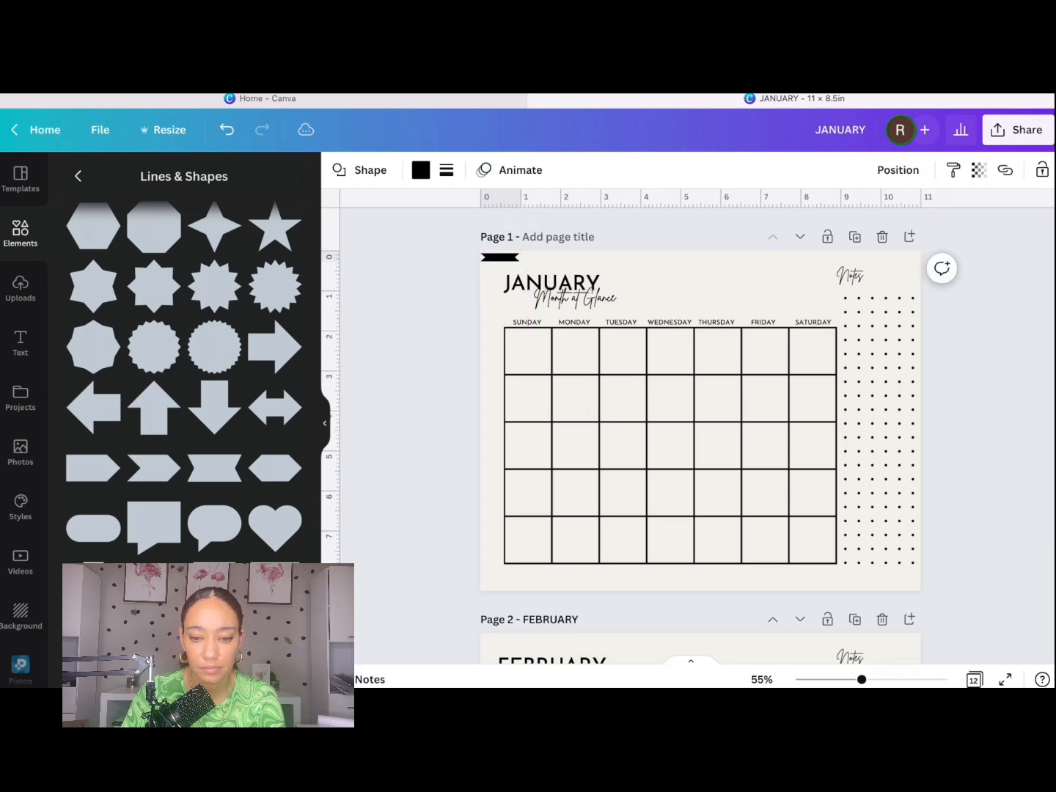
left_click(501, 257)
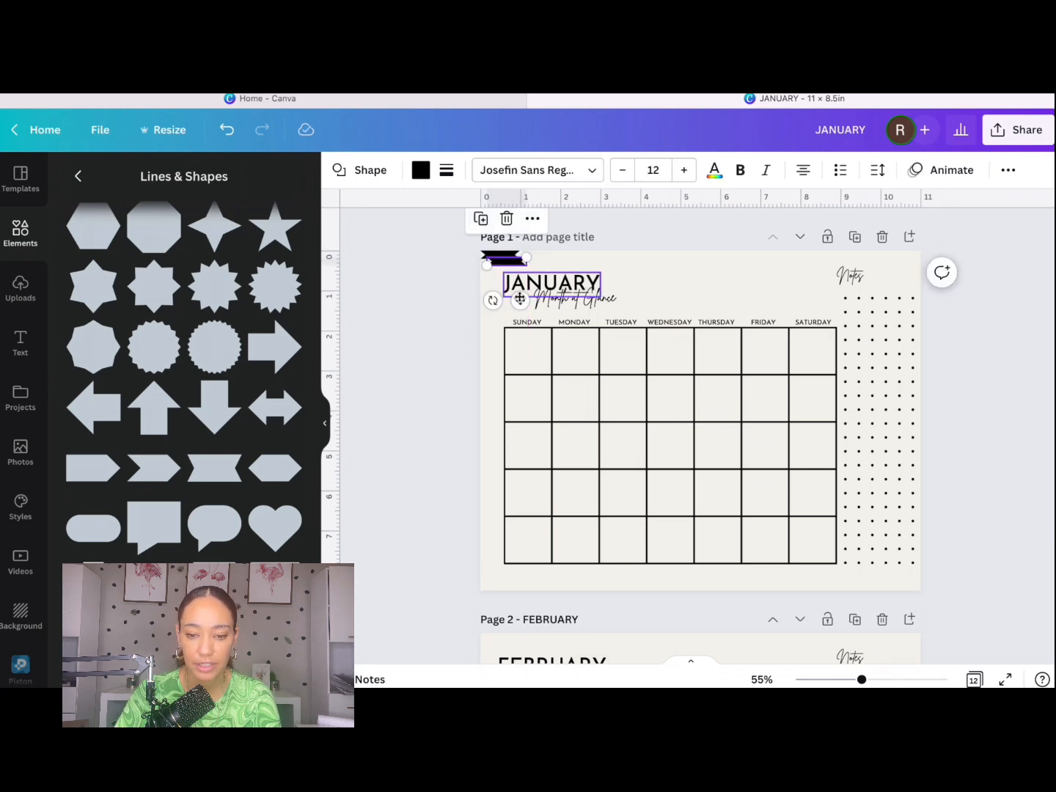
left_click_drag(520, 298, 559, 298)
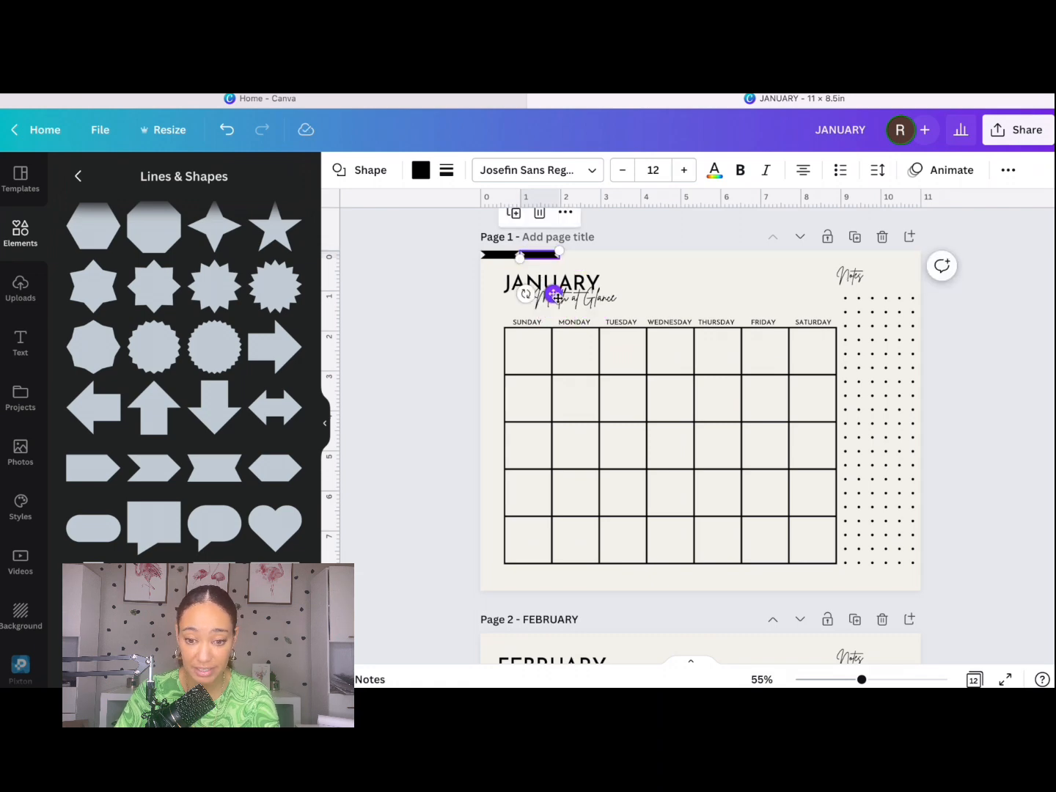
Duplicate the second ribbon ten more times to run the row along the upper edge and past the page's far side.
left_click(515, 214)
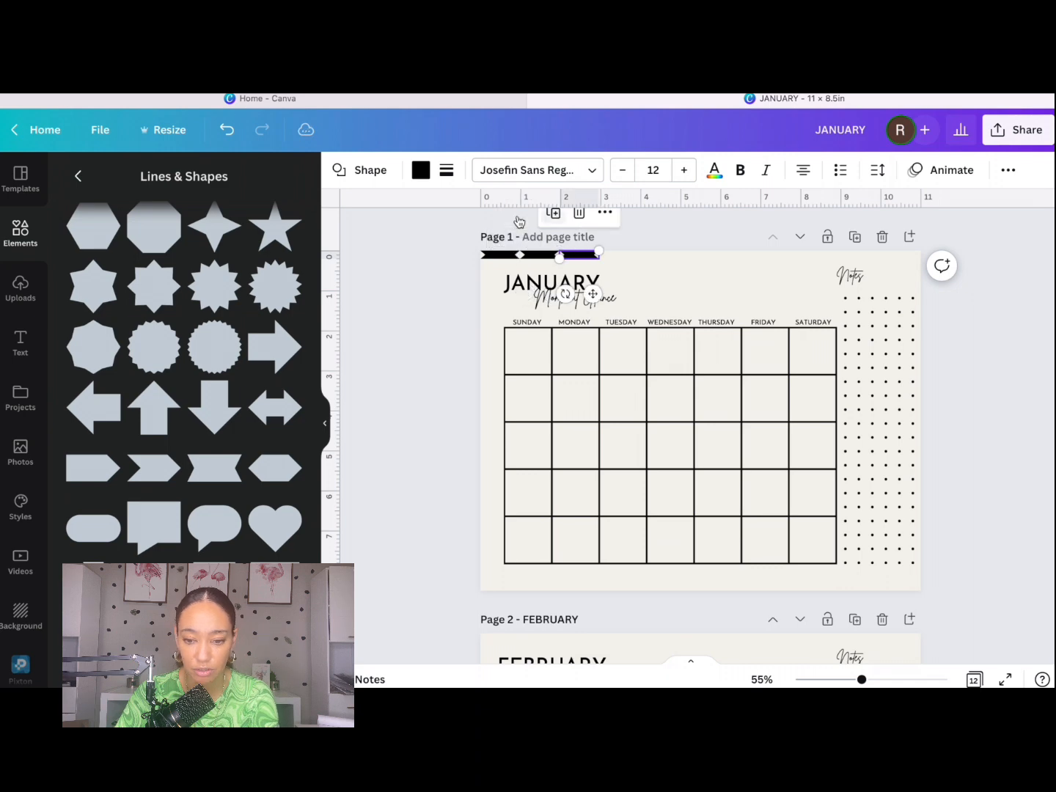
left_click(554, 214)
left_click(593, 213)
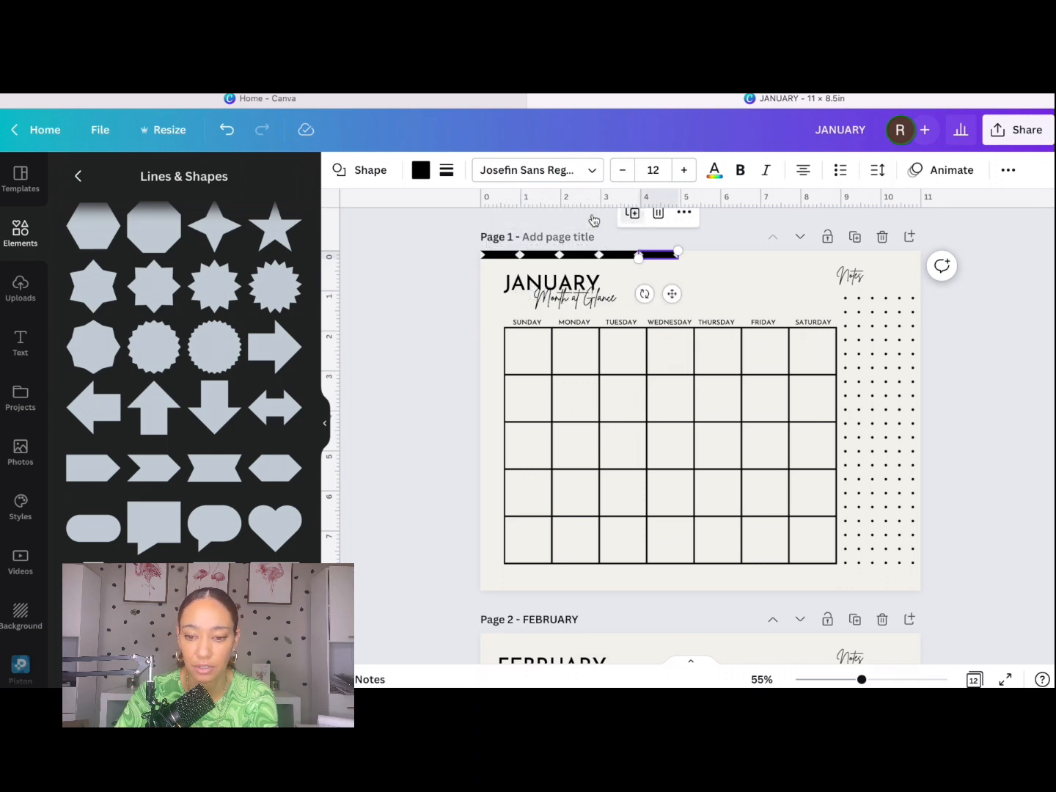
left_click(632, 213)
left_click(672, 214)
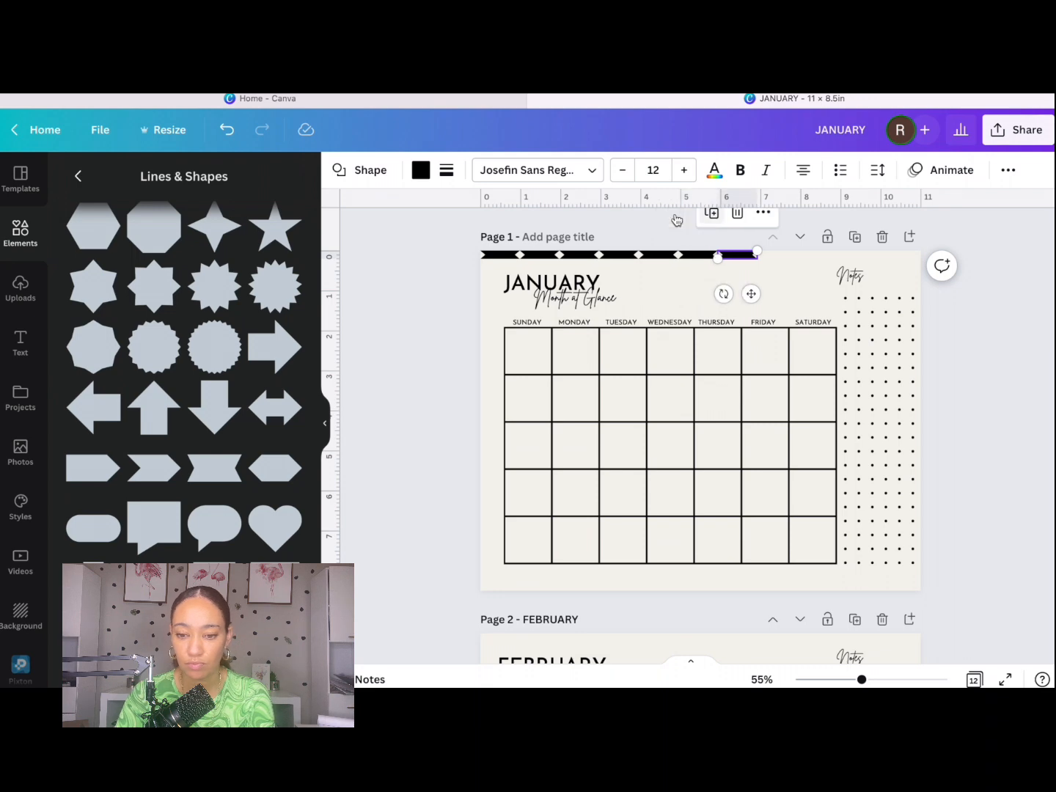
left_click(710, 215)
left_click(750, 215)
left_click(789, 215)
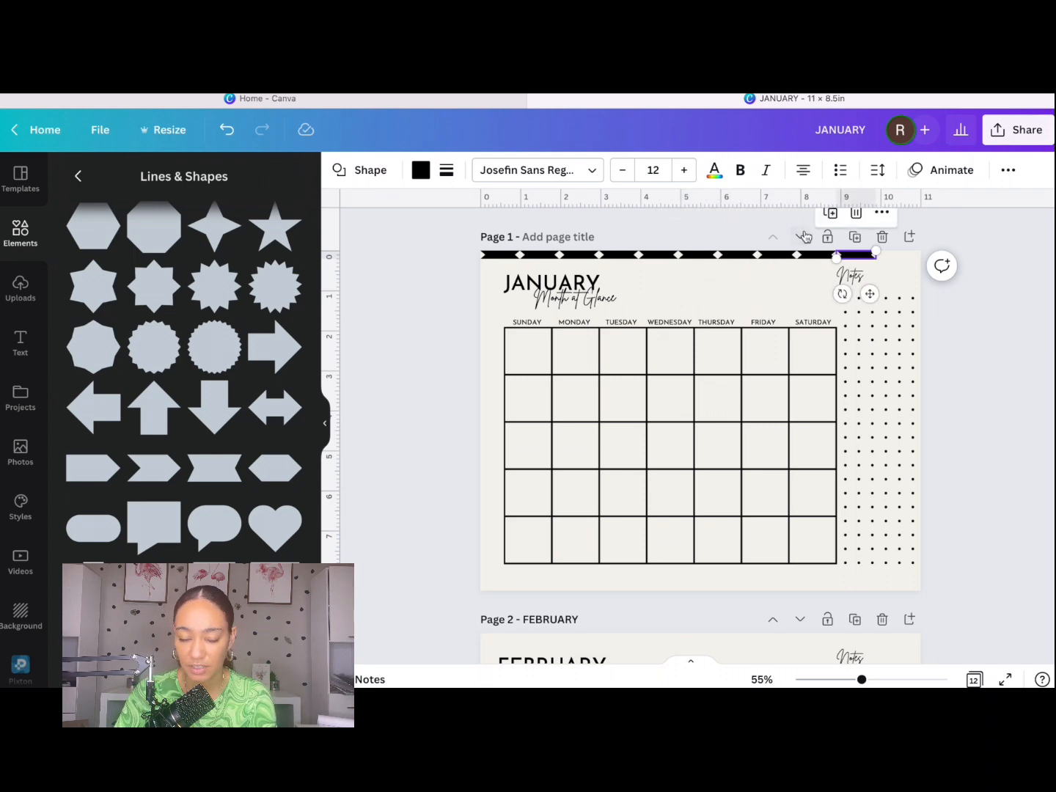
left_click(830, 214)
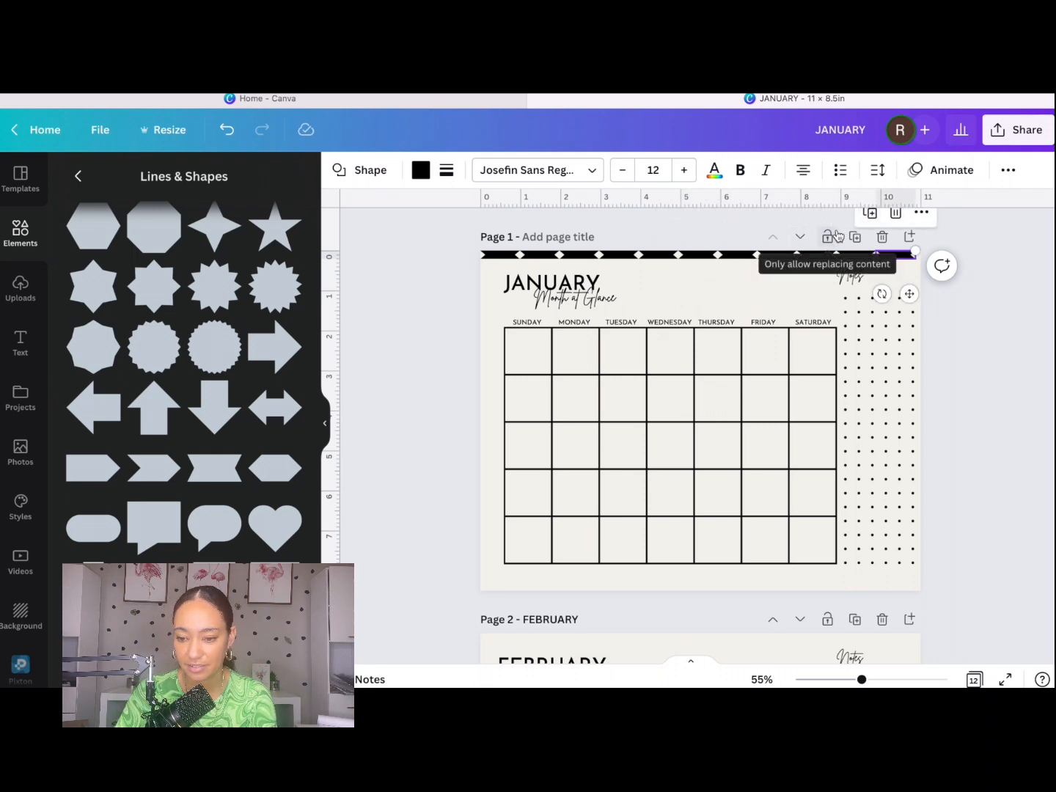
left_click(871, 215)
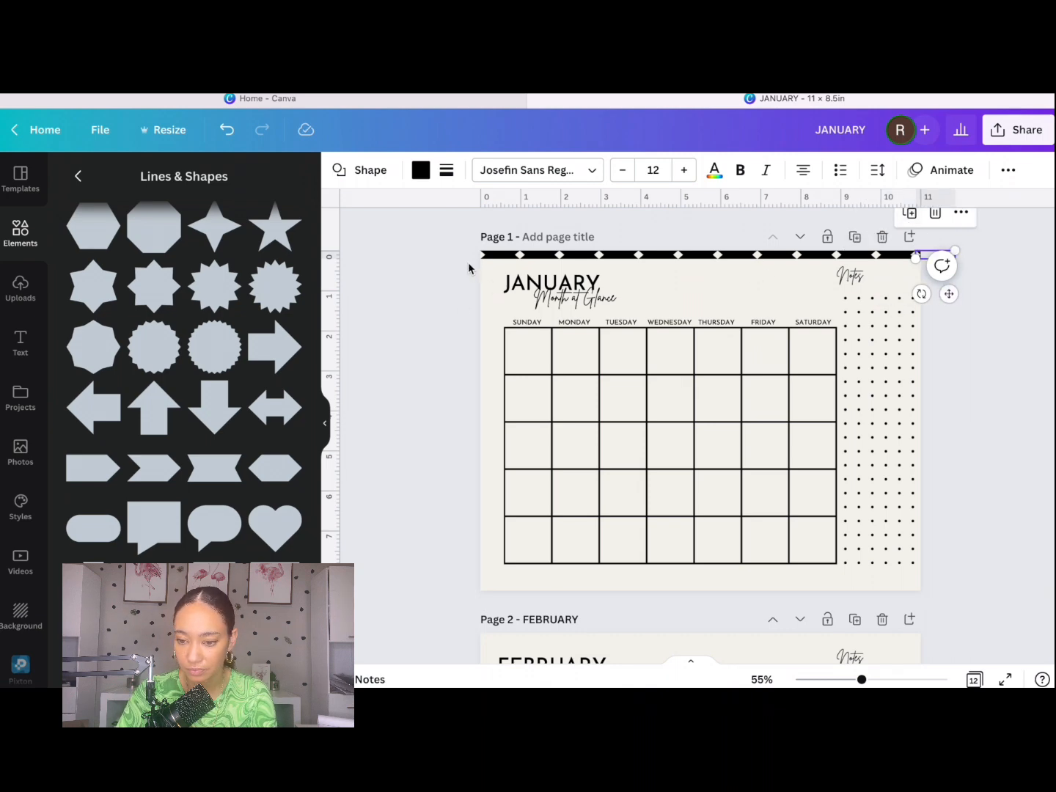
Select the whole row of ribbons and shift it sideways to centre it across the page's upper edge.
left_click_drag(468, 262, 969, 253)
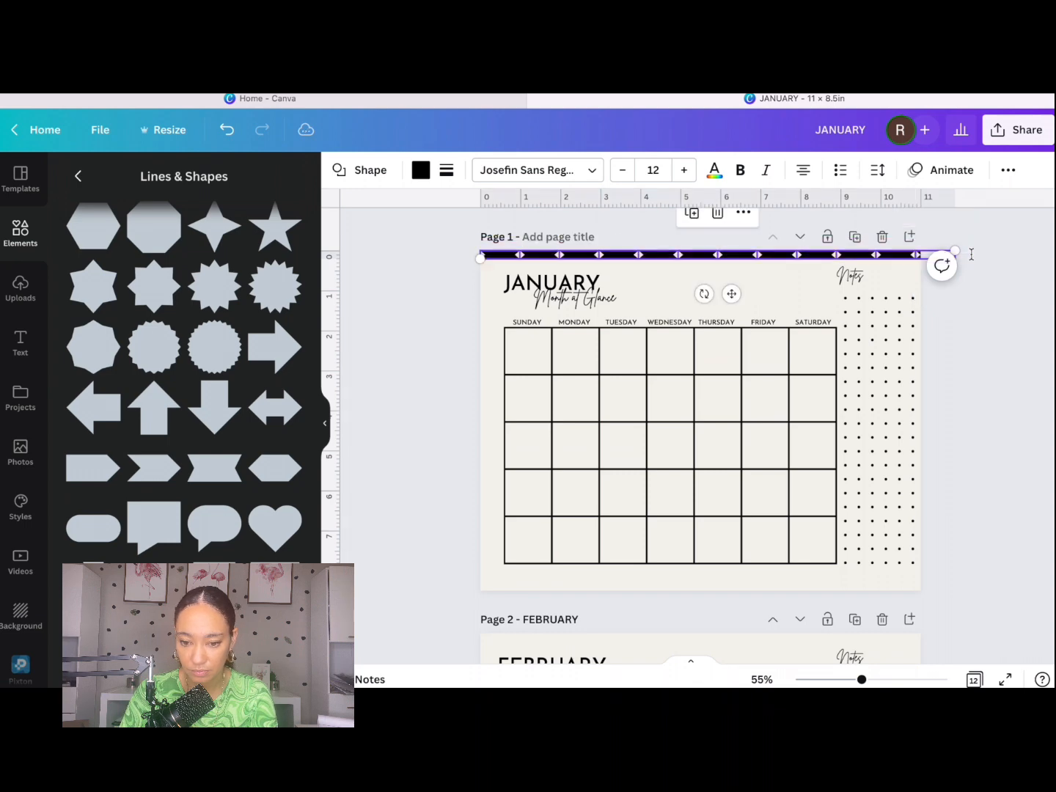
key("Escape")
left_click_drag(707, 254, 701, 253)
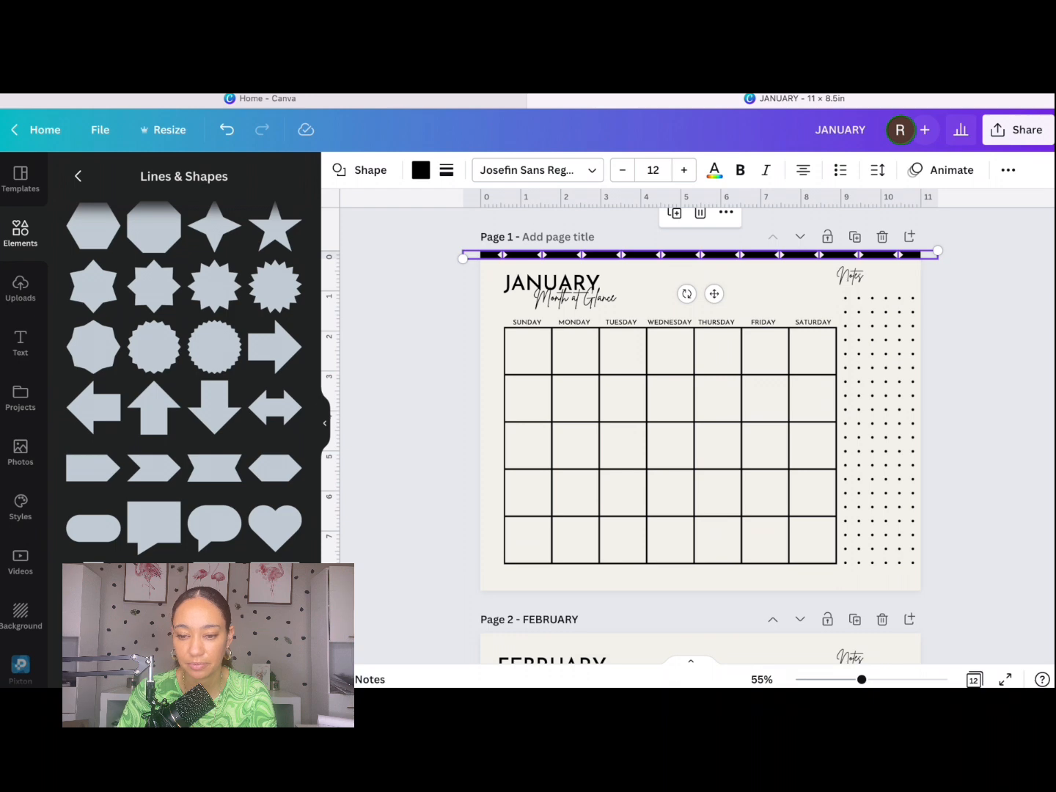
key("Escape")
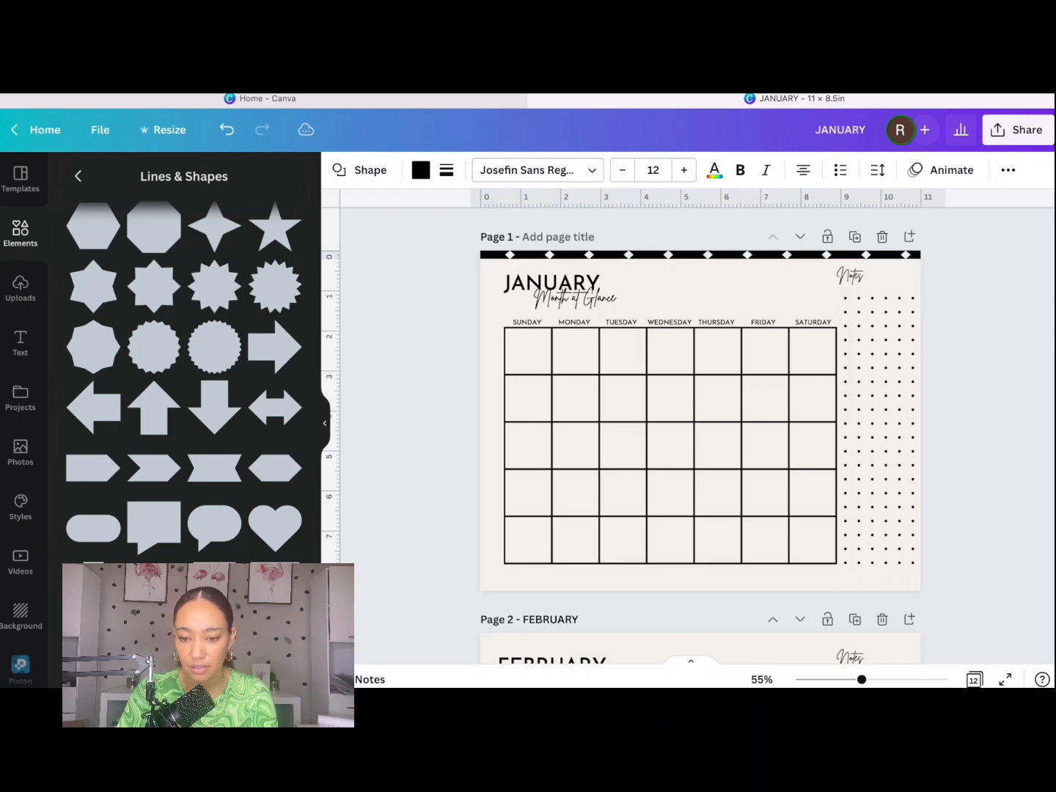
Delete the ribbon copies from the row and shrink the remaining corner ribbon to about 0.8 in wide.
key("ctrl+z")
left_click_drag(965, 269, 512, 252)
key("Delete")
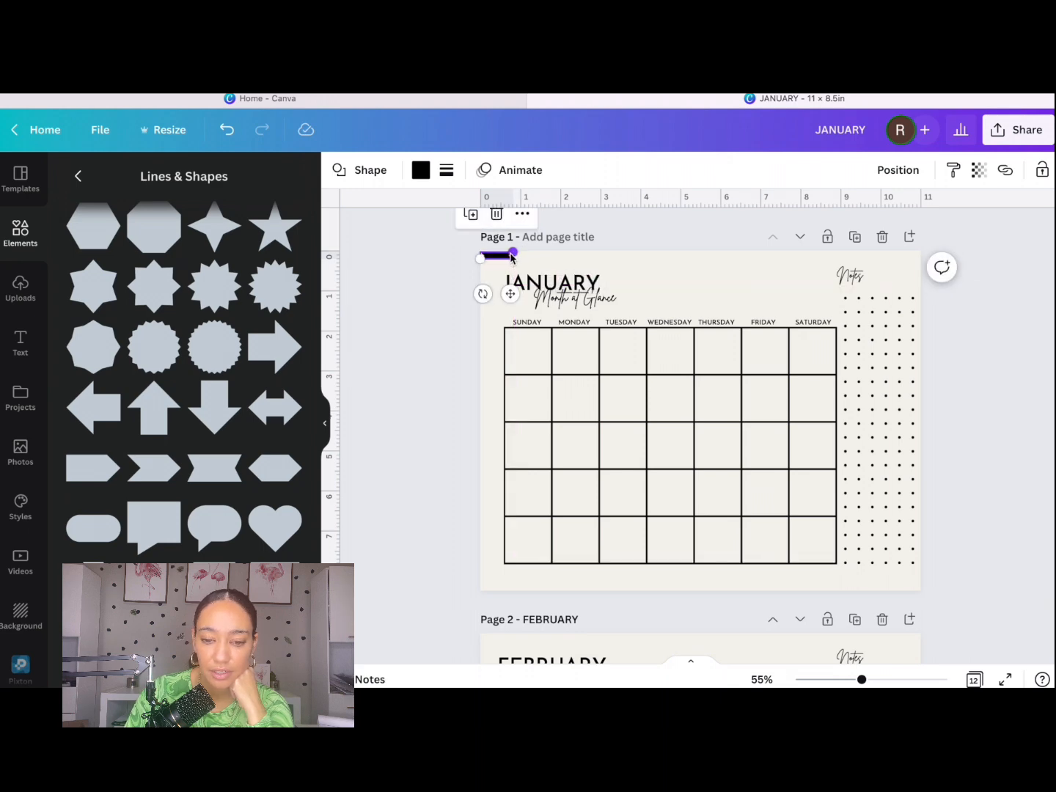
key("Escape")
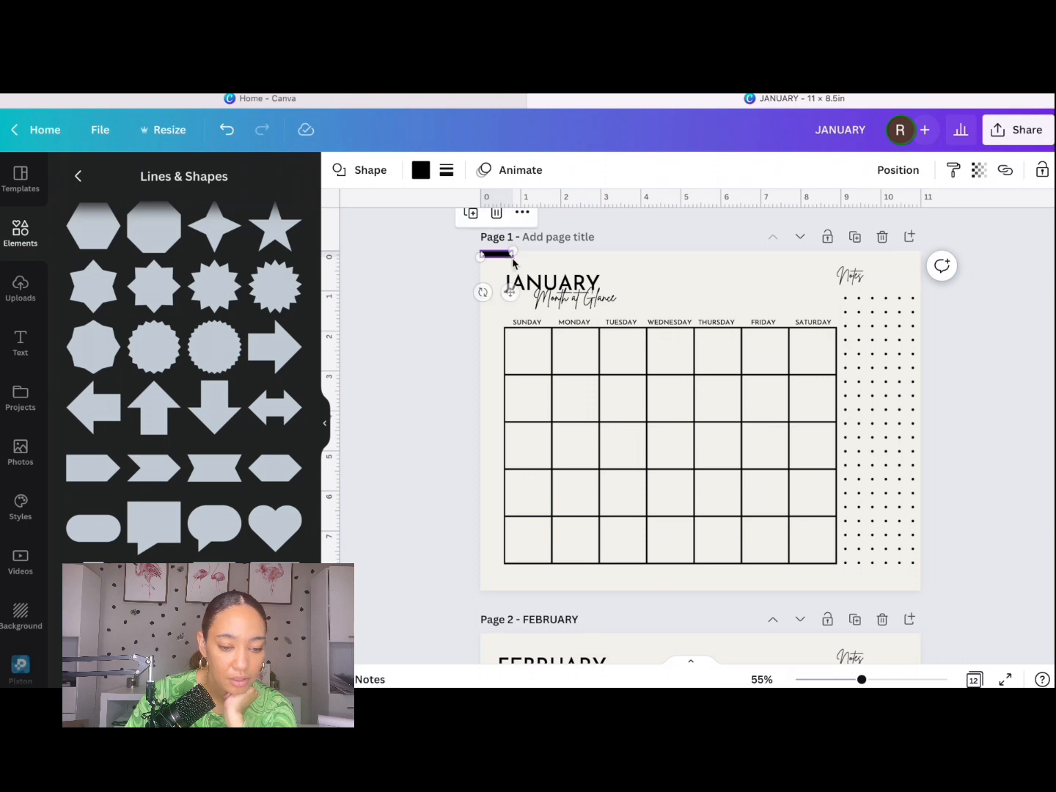
Replace the corner ribbon with a pill shape about 0.8 in wide in the JANUARY page's upper-left corner.
left_click(94, 527)
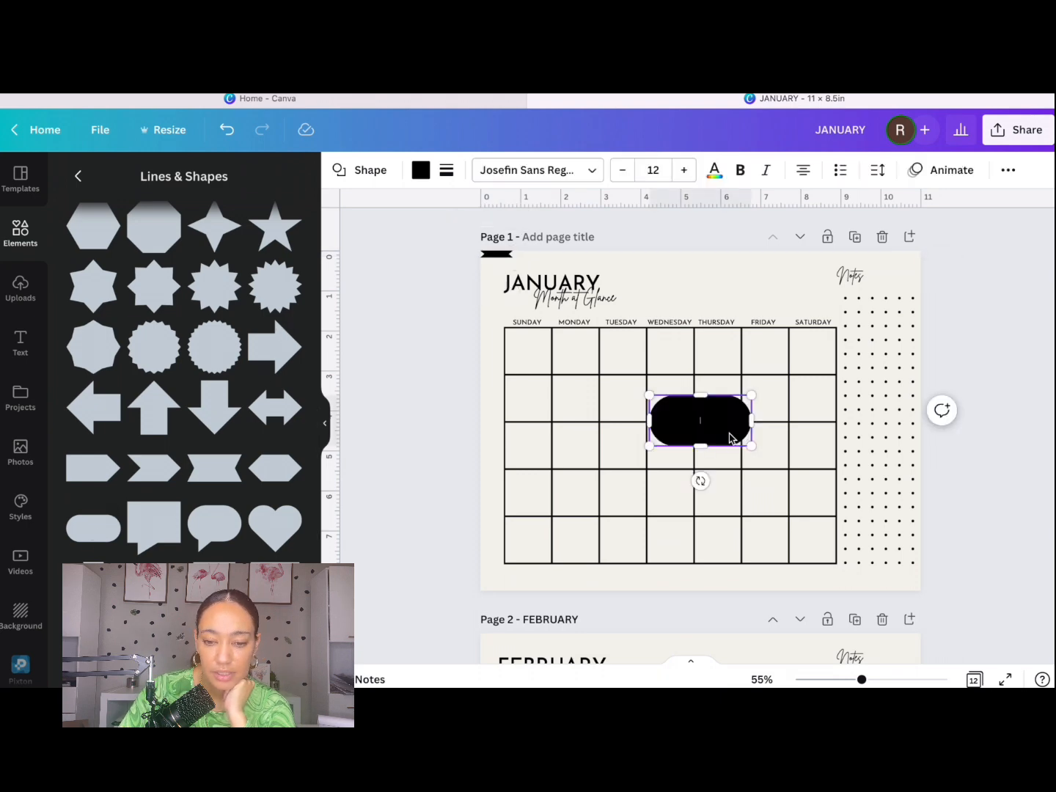
scroll(710, 433, "down", 1)
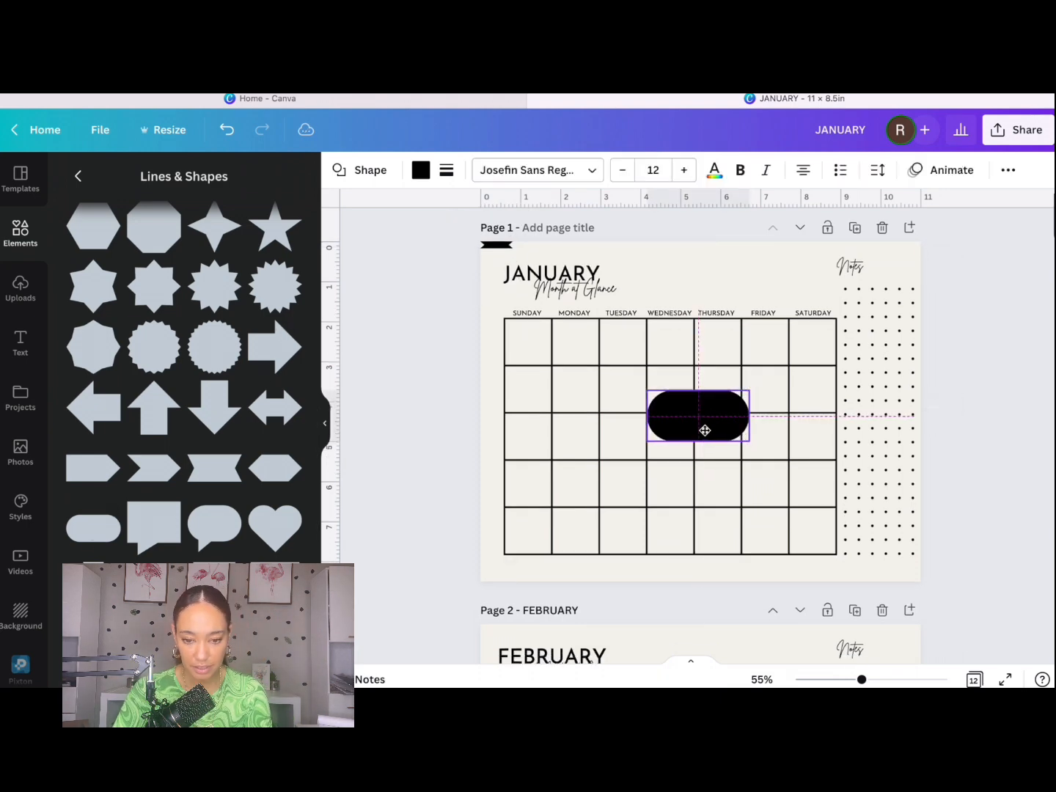
left_click_drag(697, 393, 512, 260)
left_click_drag(526, 311, 497, 251)
left_click(498, 245)
key("Delete")
left_click(497, 258)
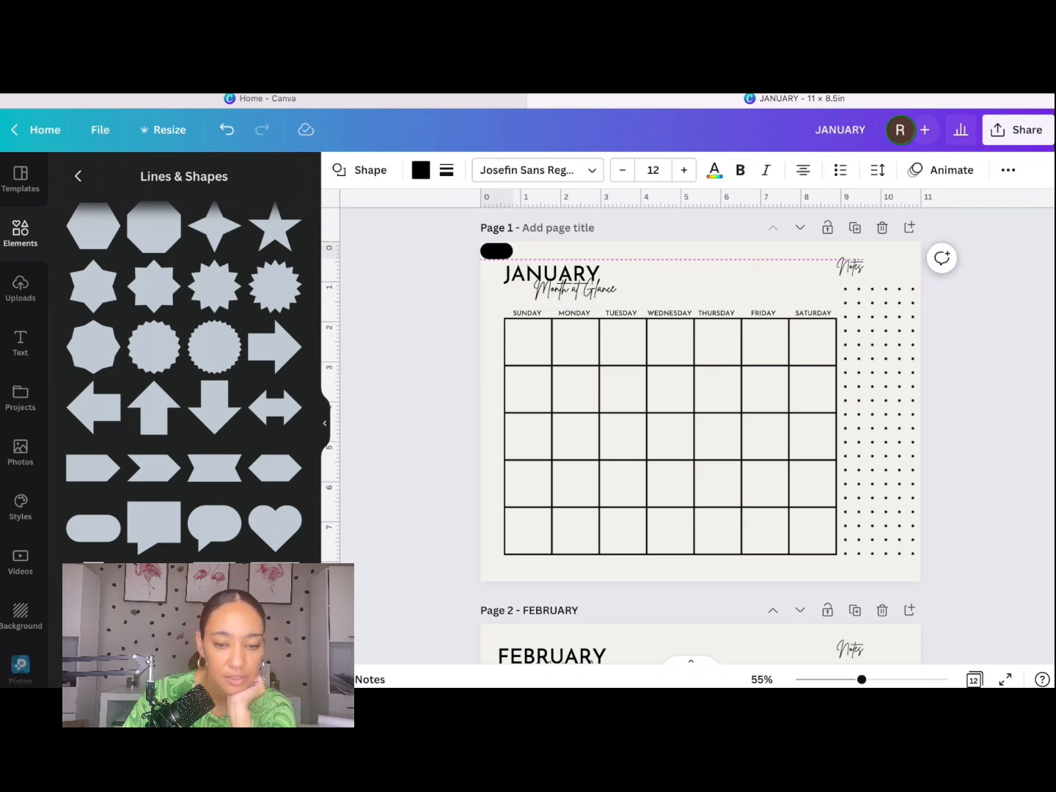
Recolor the pill tan from the Right on Time palette, then duplicate it and place the copy flush beside it.
left_click(420, 178)
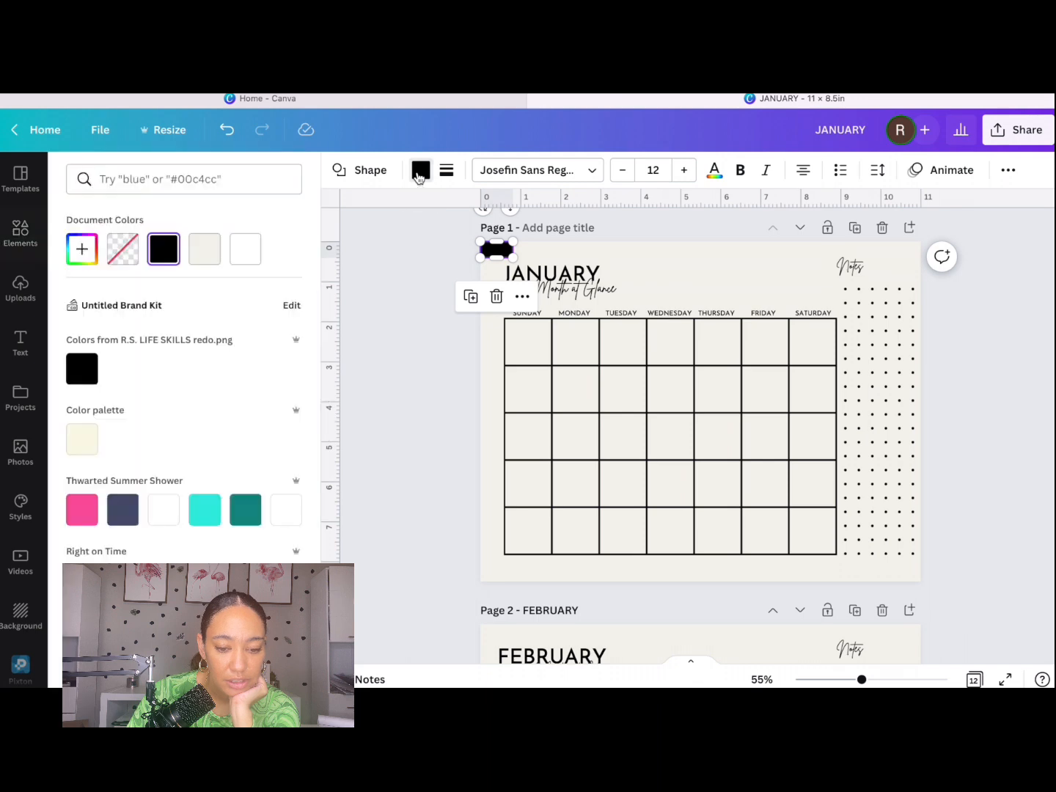
scroll(201, 431, "down", 3)
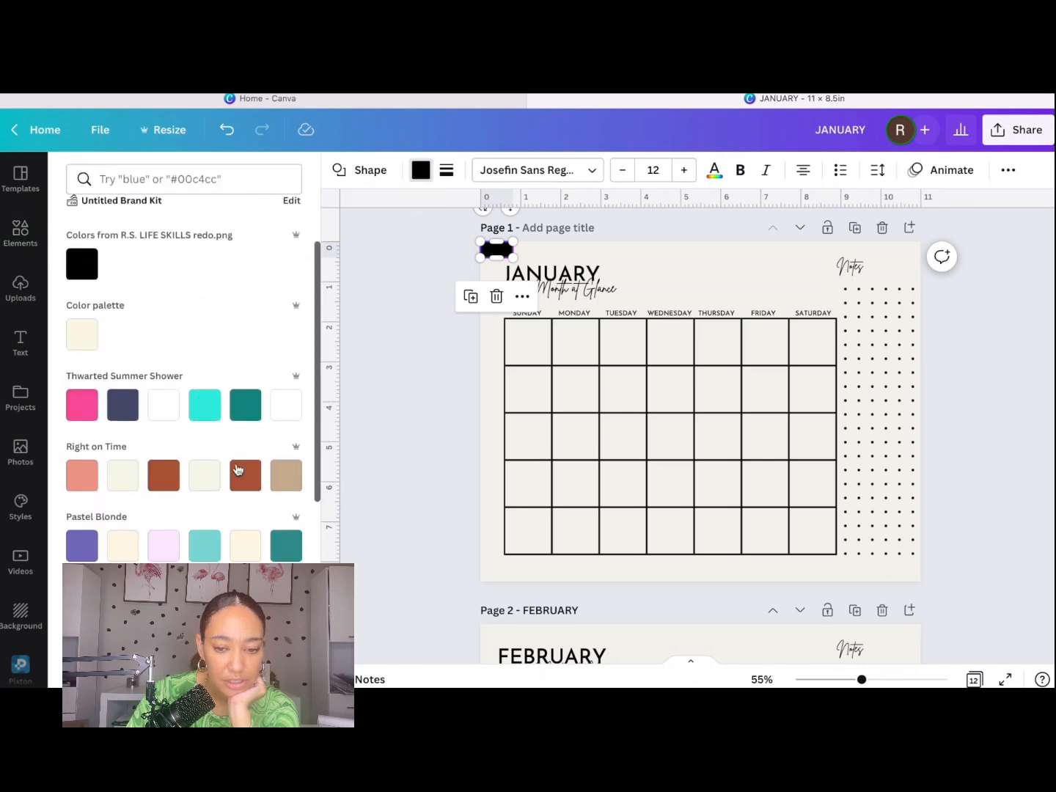
left_click(286, 483)
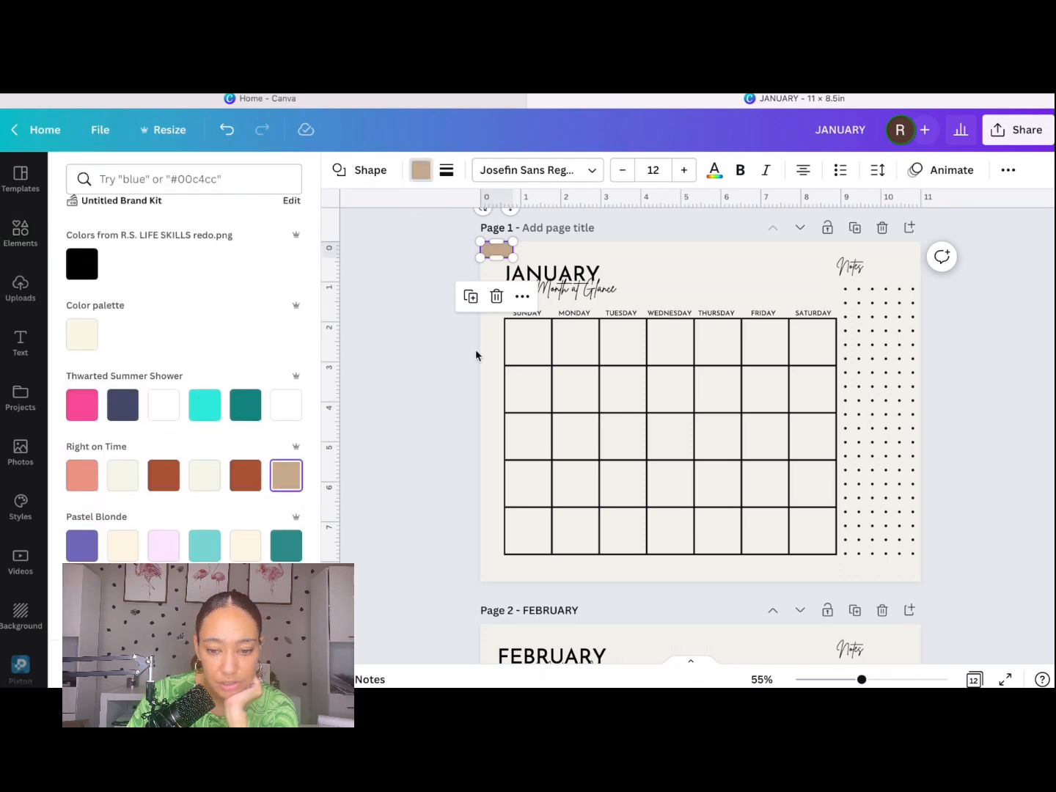
left_click(473, 299)
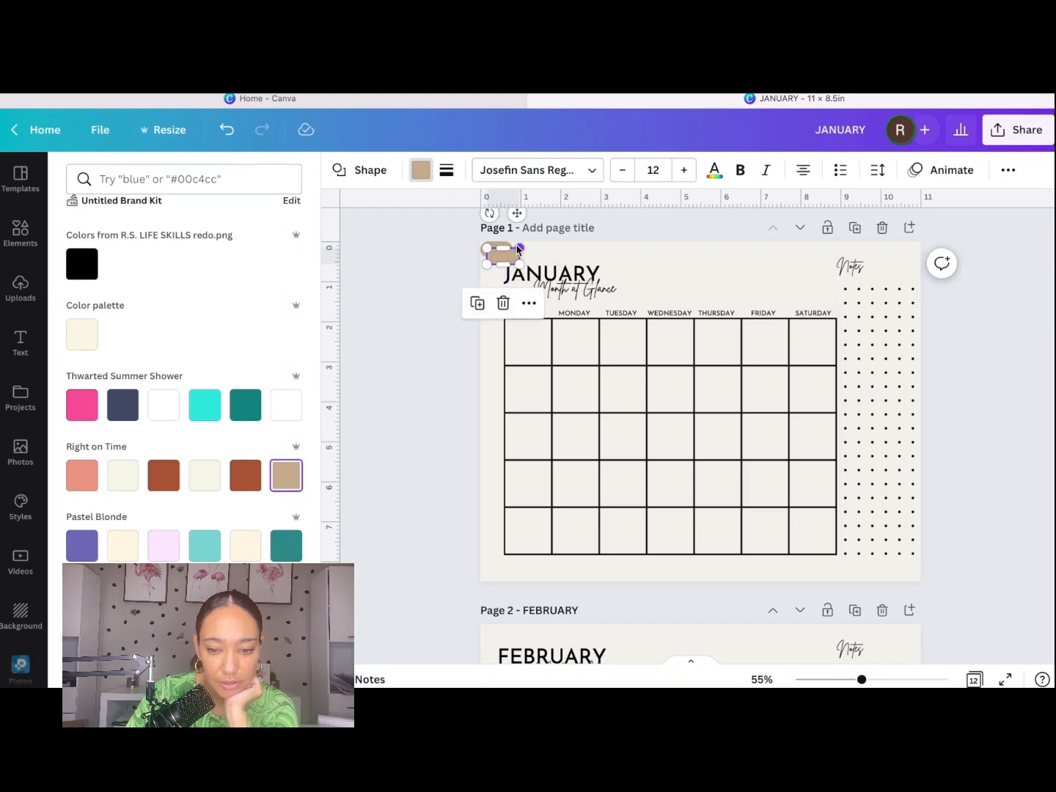
left_click_drag(517, 214, 544, 207)
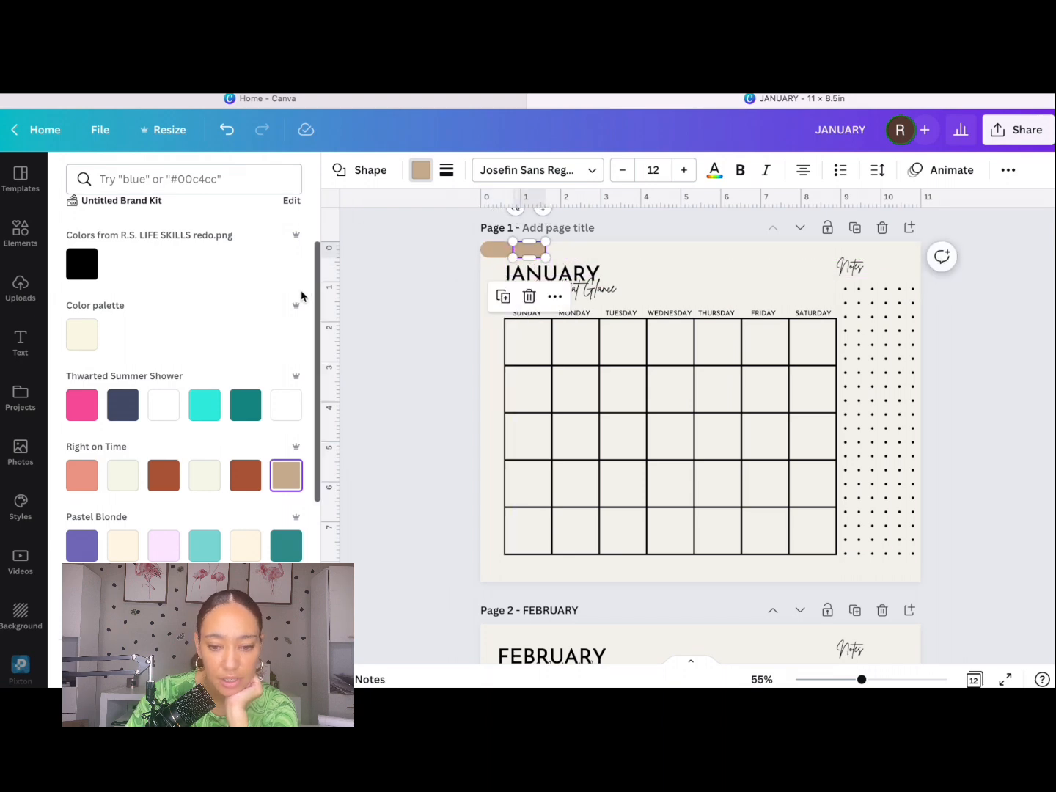
Duplicate the tan pill repeatedly along the JANUARY page's upper edge to make a row of 12 pills.
left_click(503, 296)
left_click(535, 296)
left_click(568, 296)
left_click(601, 296)
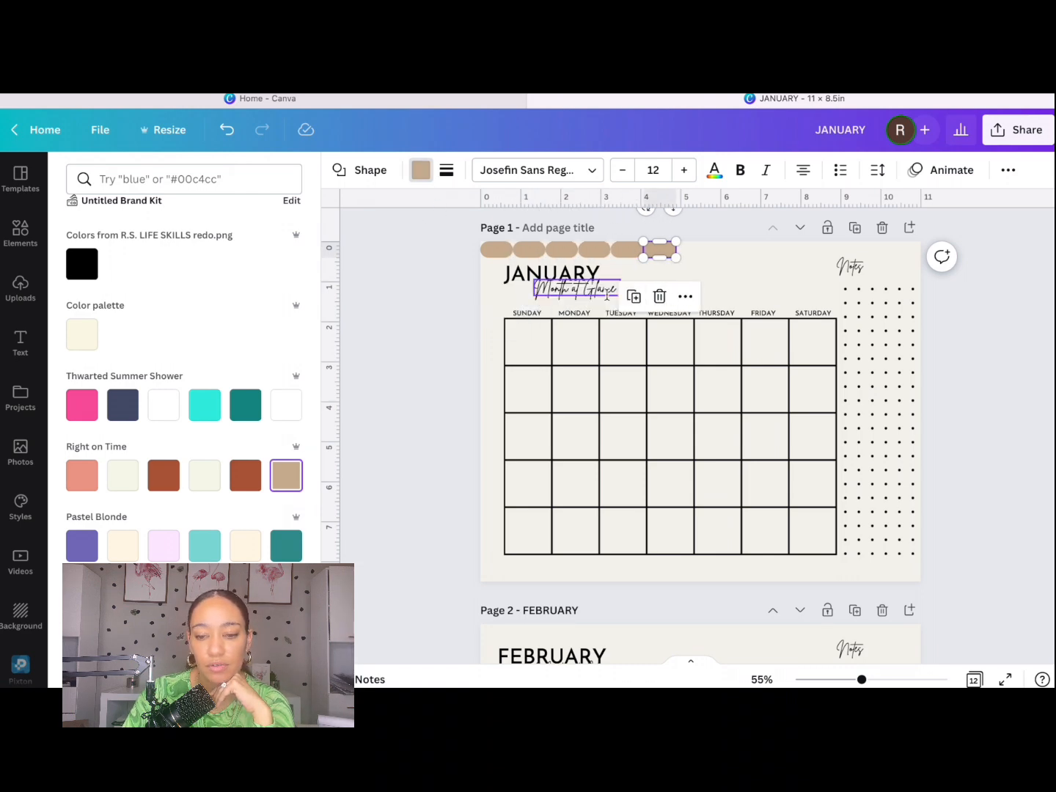
left_click(634, 296)
left_click(665, 296)
left_click(697, 297)
left_click(730, 296)
left_click(763, 296)
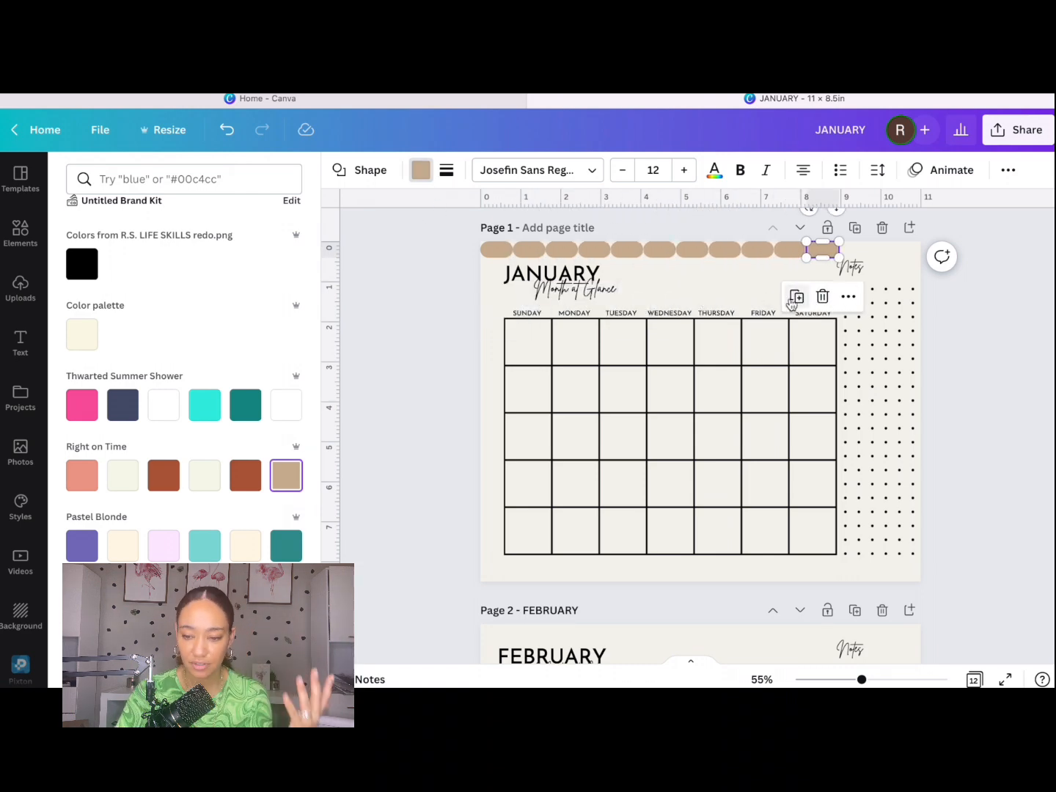
left_click(796, 297)
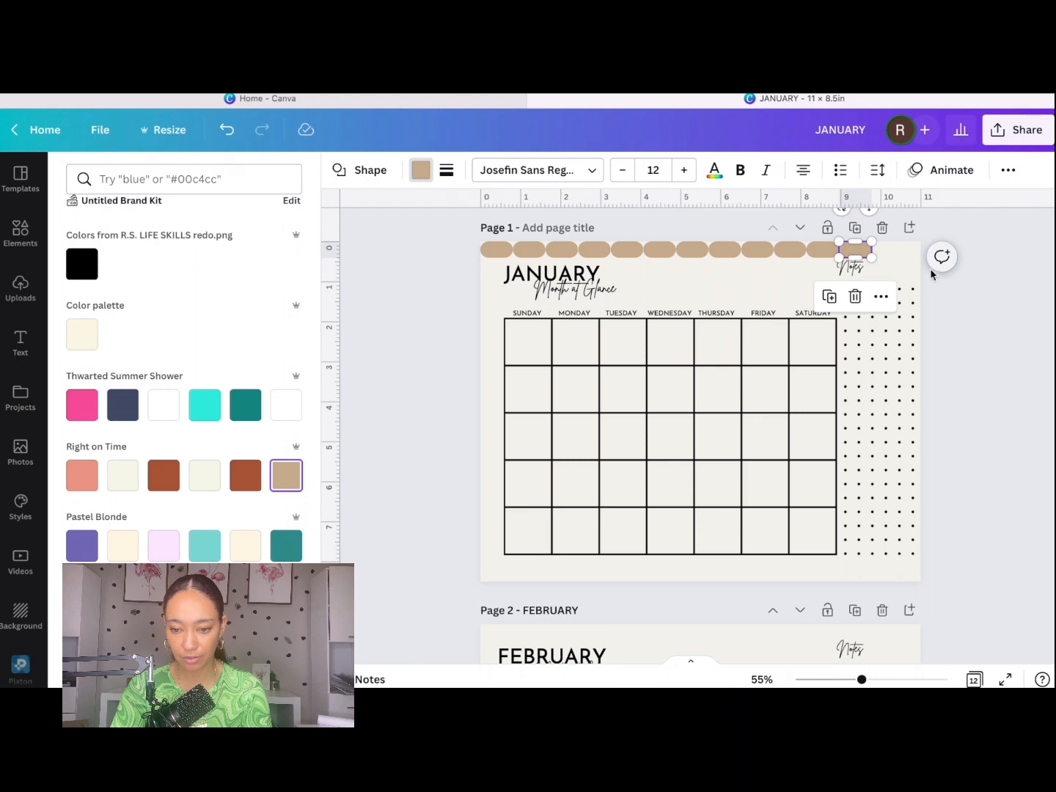
left_click(958, 316)
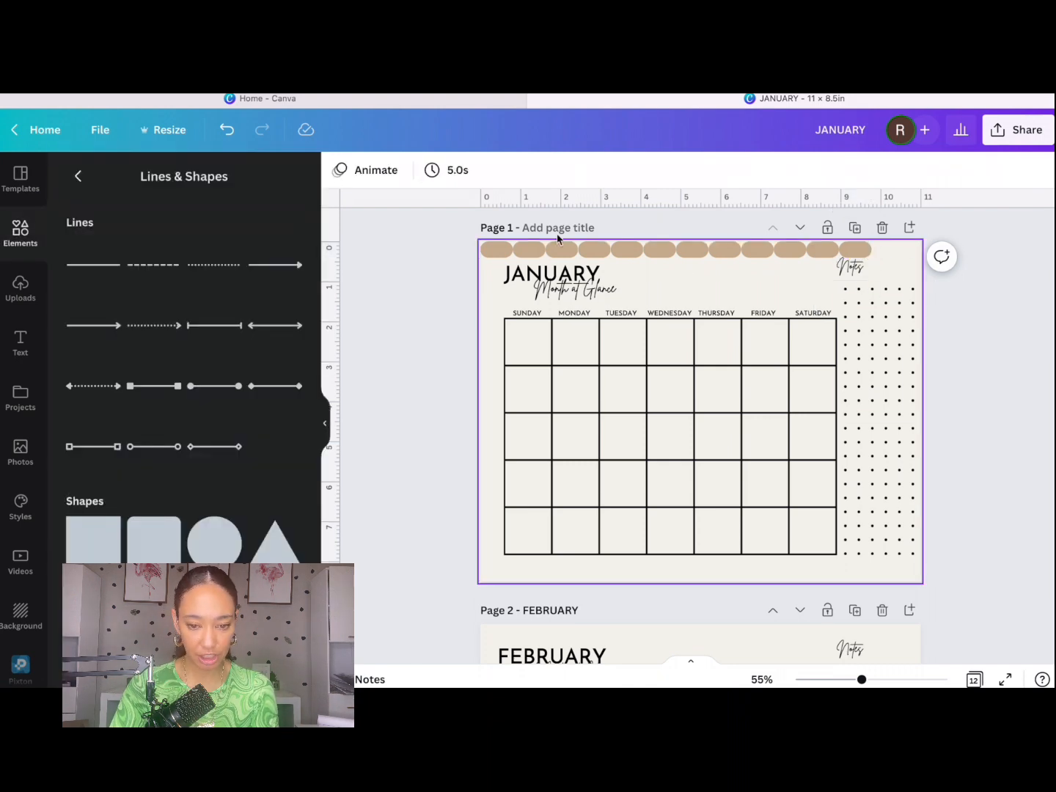
Recolor the pills in a repeating tan, salmon pink and rust pattern using the Right on Time palette.
left_click(531, 249)
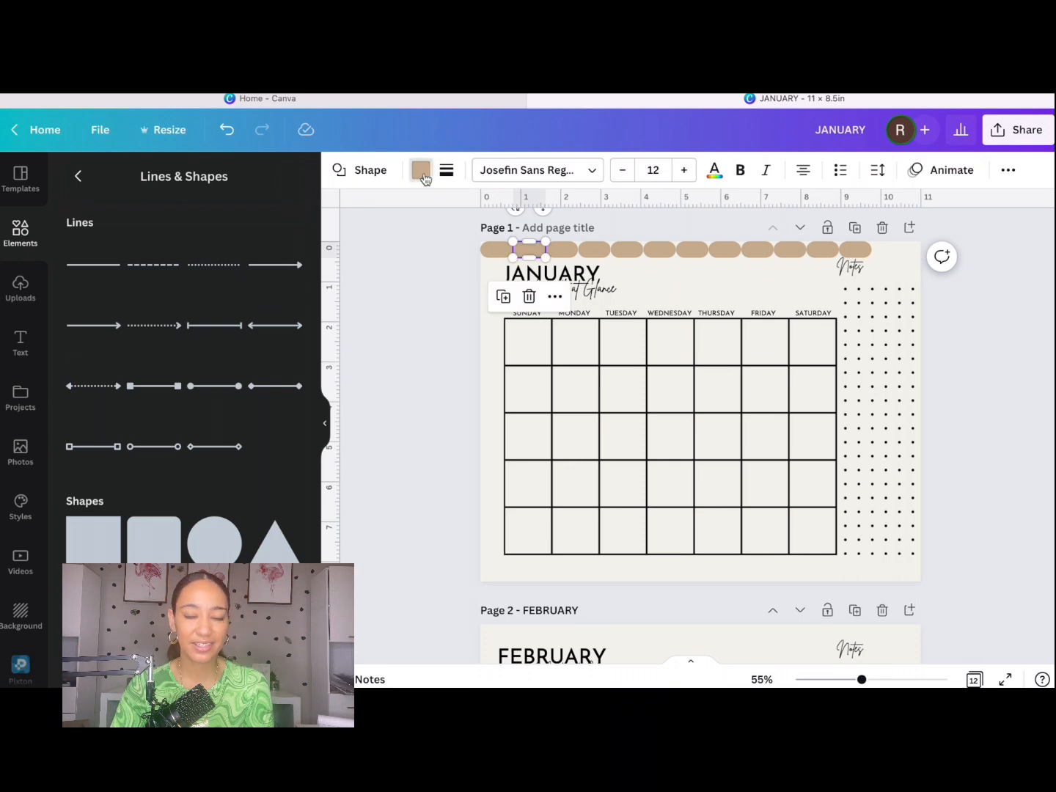
left_click(421, 174)
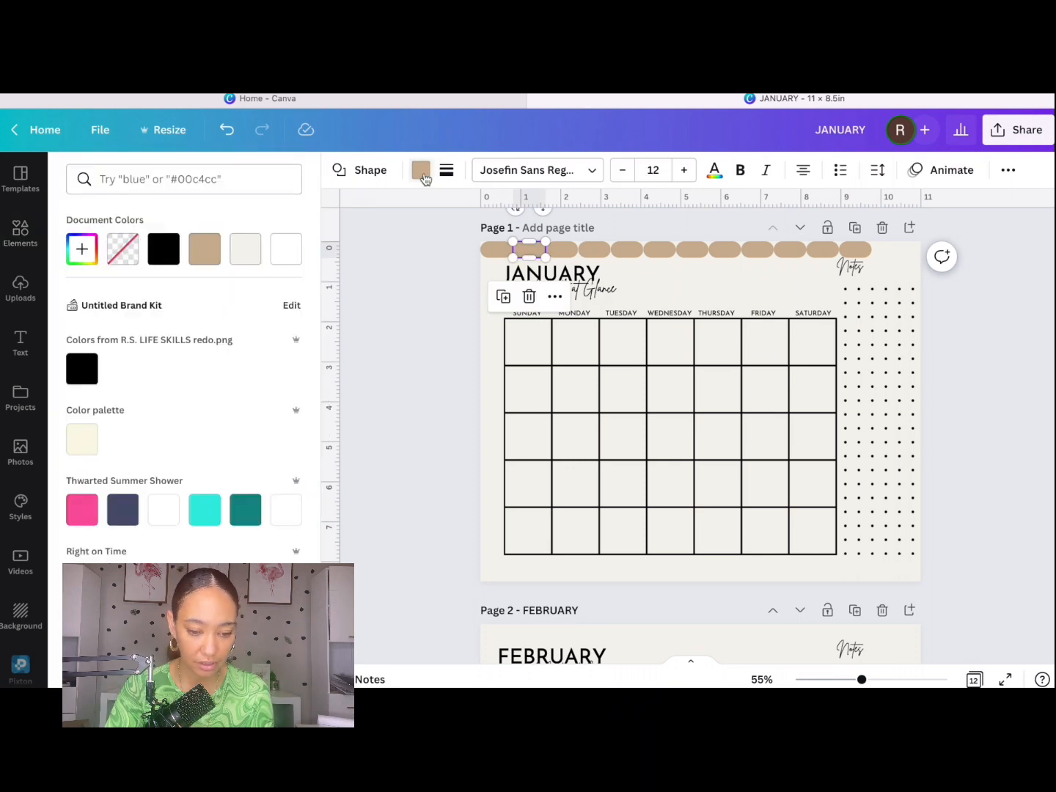
scroll(123, 436, "down", 3)
left_click(568, 253)
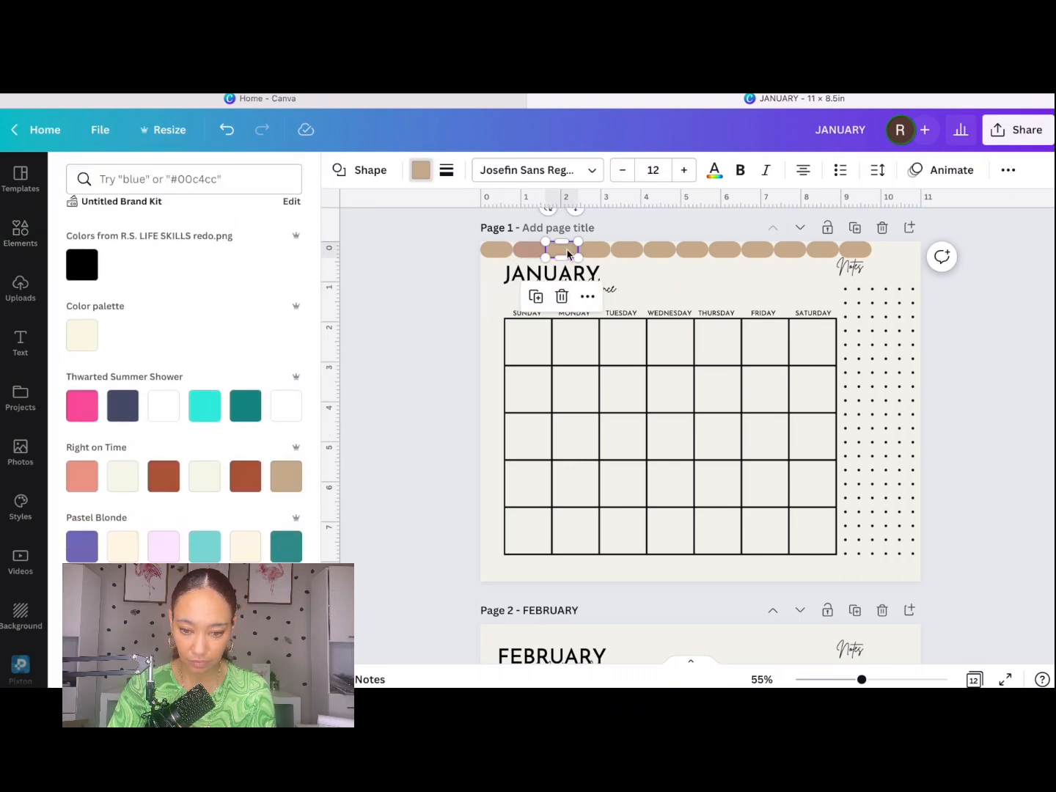
left_click(164, 477)
left_click(627, 250)
left_click(82, 477)
left_click(659, 250)
left_click(163, 477)
left_click(823, 250)
left_click(82, 477)
left_click(854, 249)
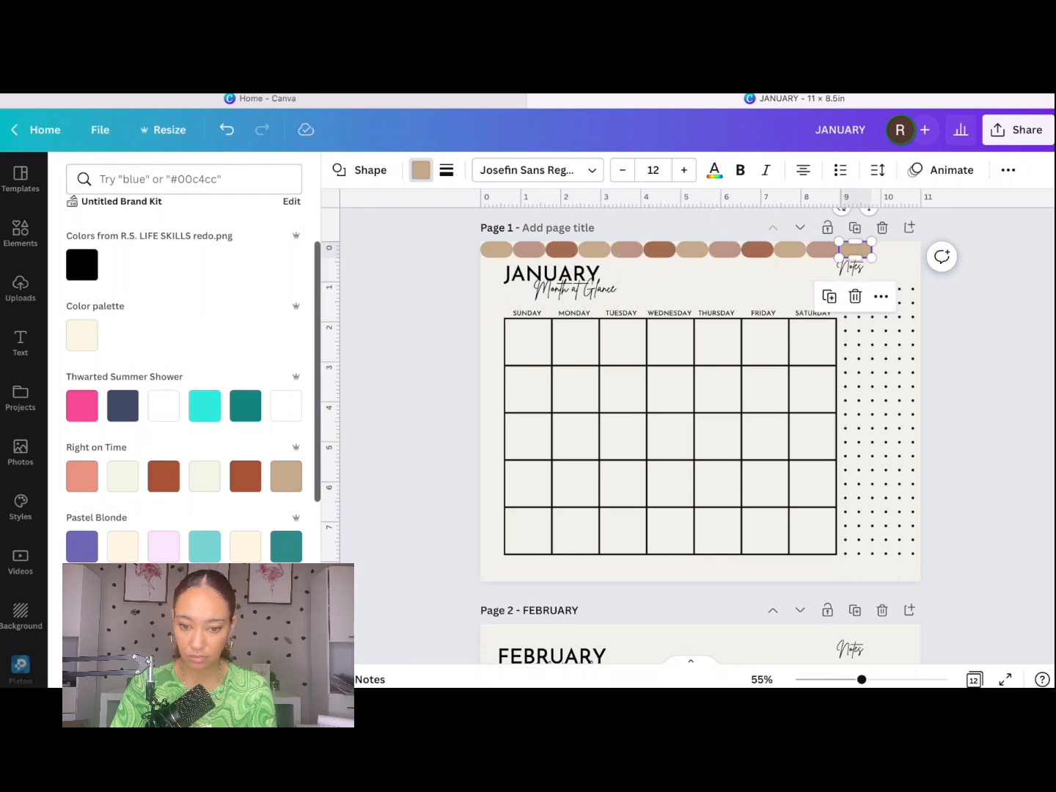
left_click(163, 478)
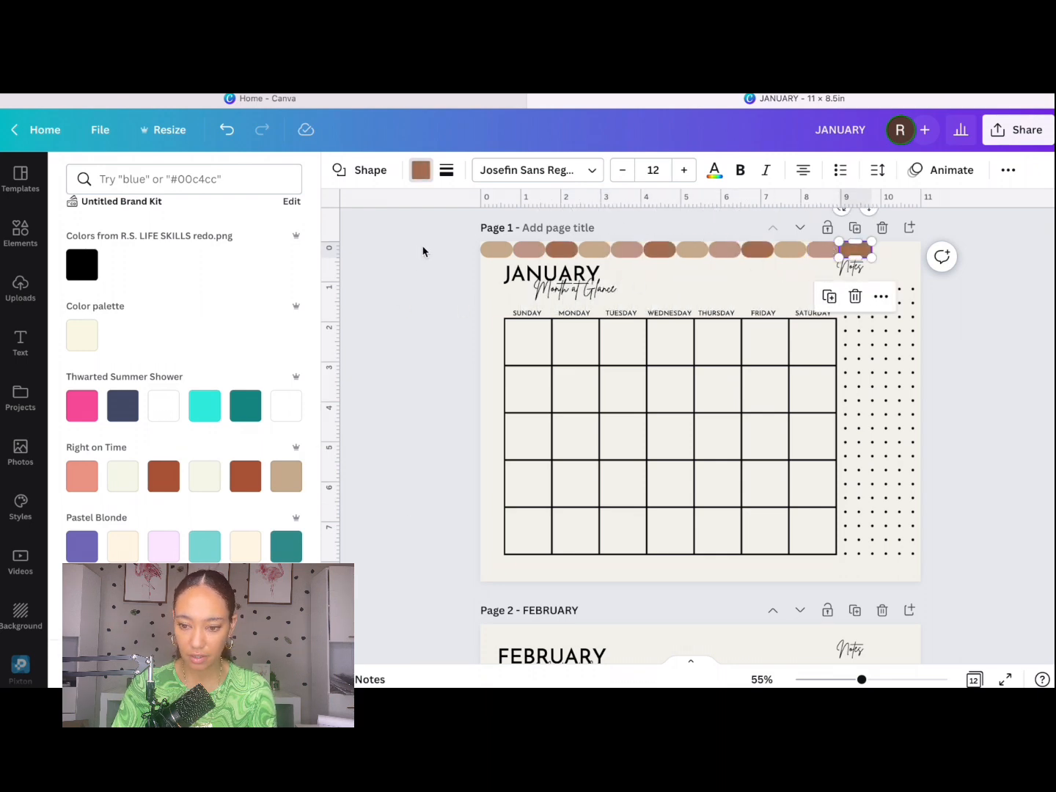
left_click_drag(422, 252, 890, 254)
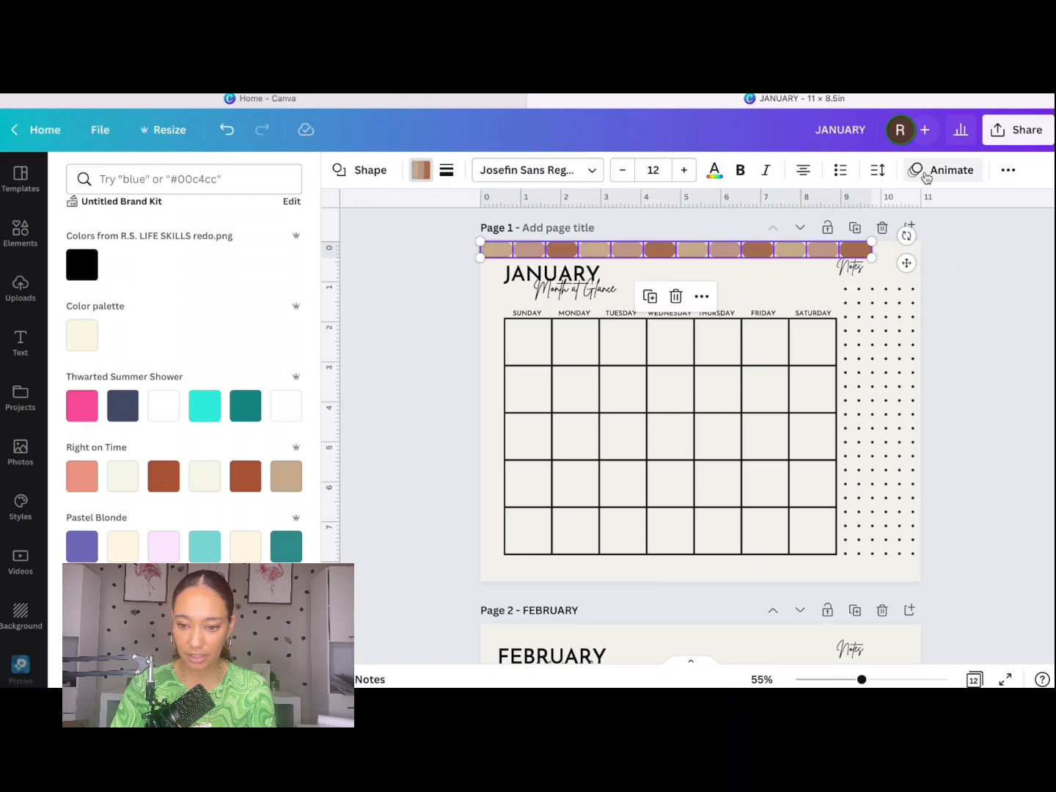
left_click(1006, 171)
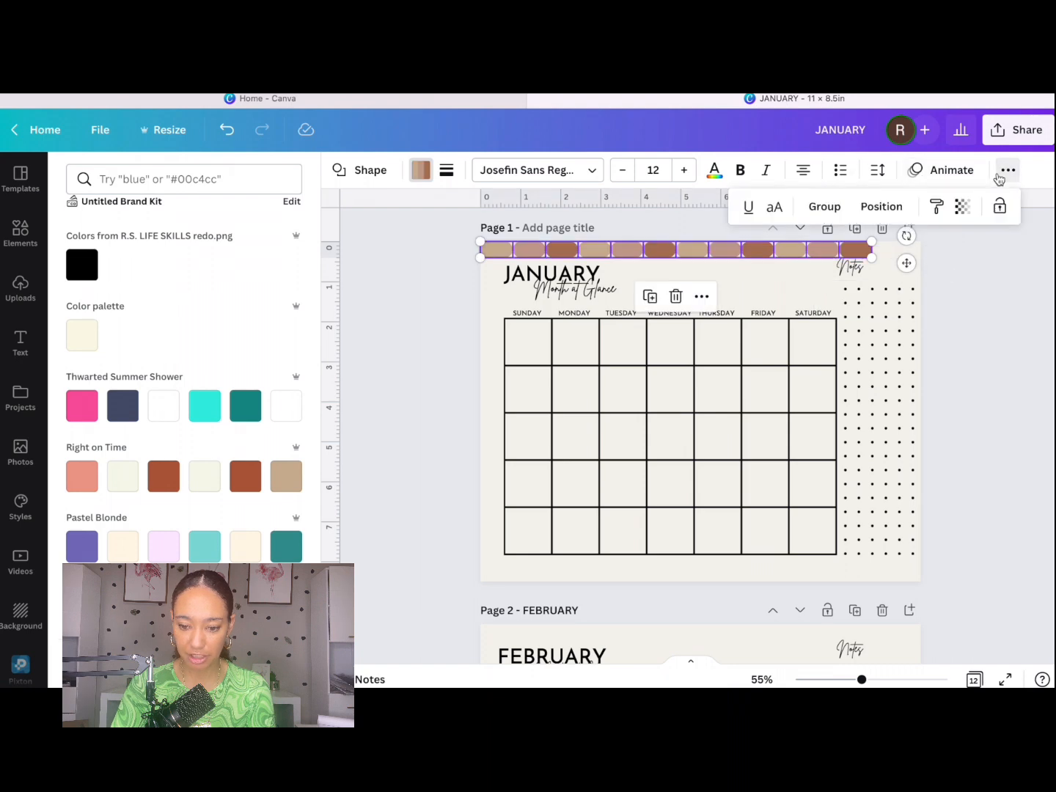
left_click(888, 208)
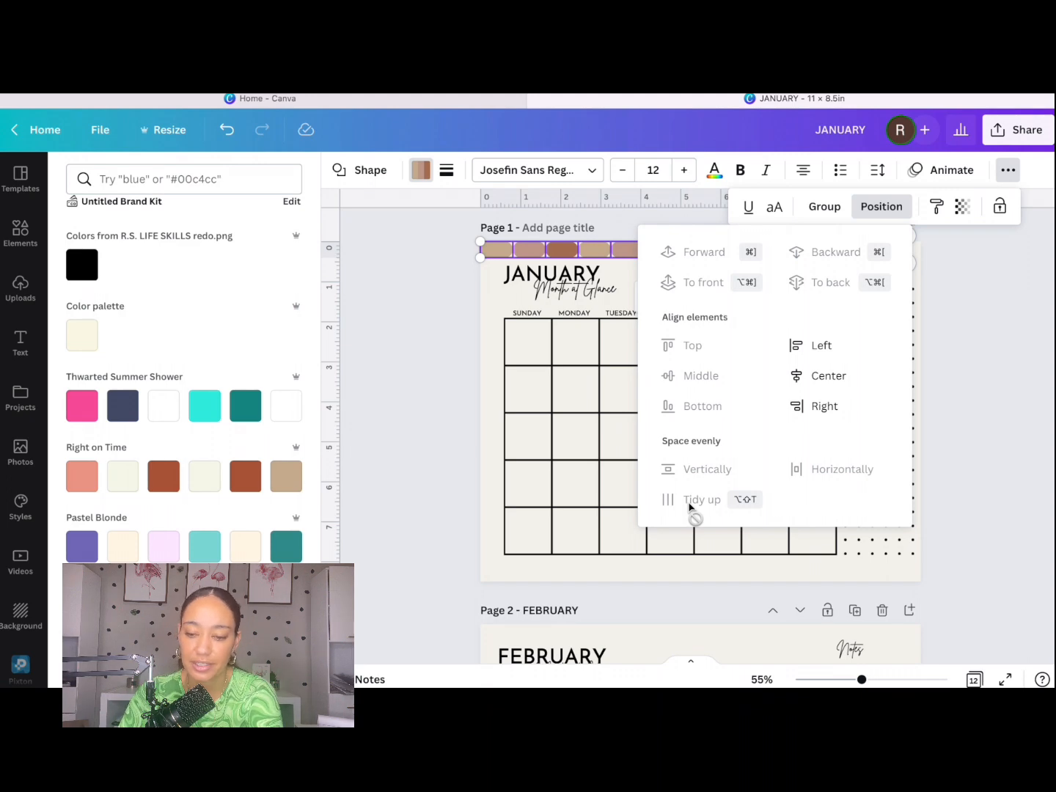
key("Escape")
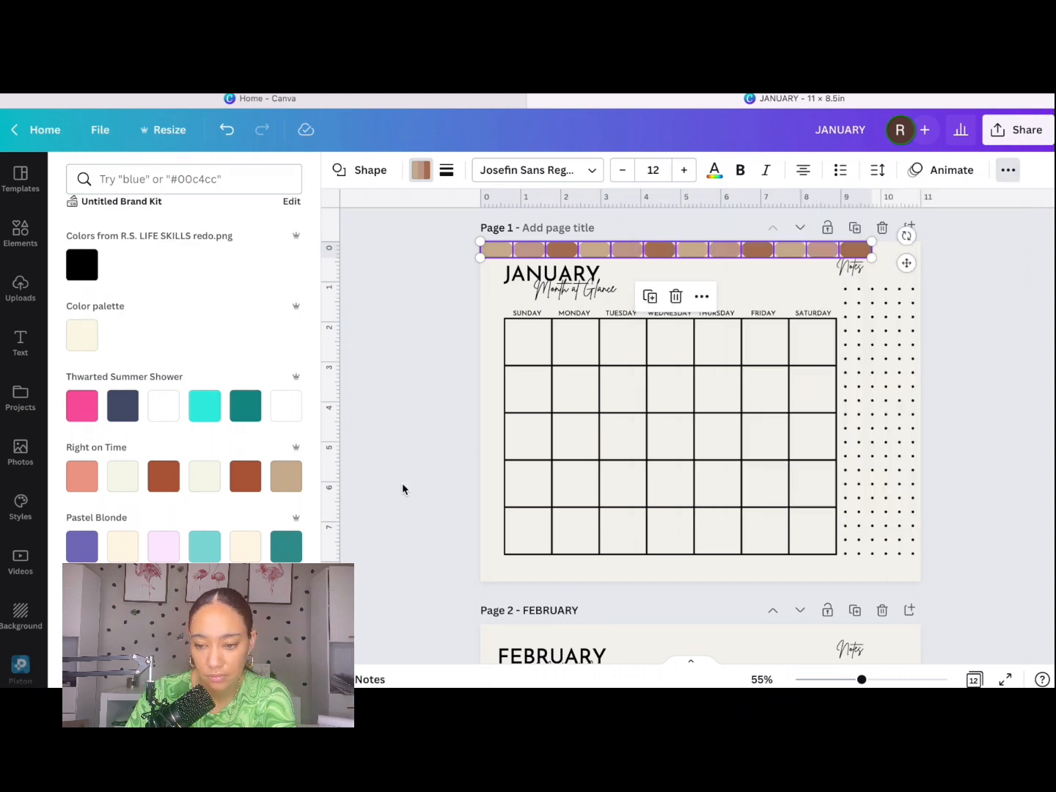
key("Escape")
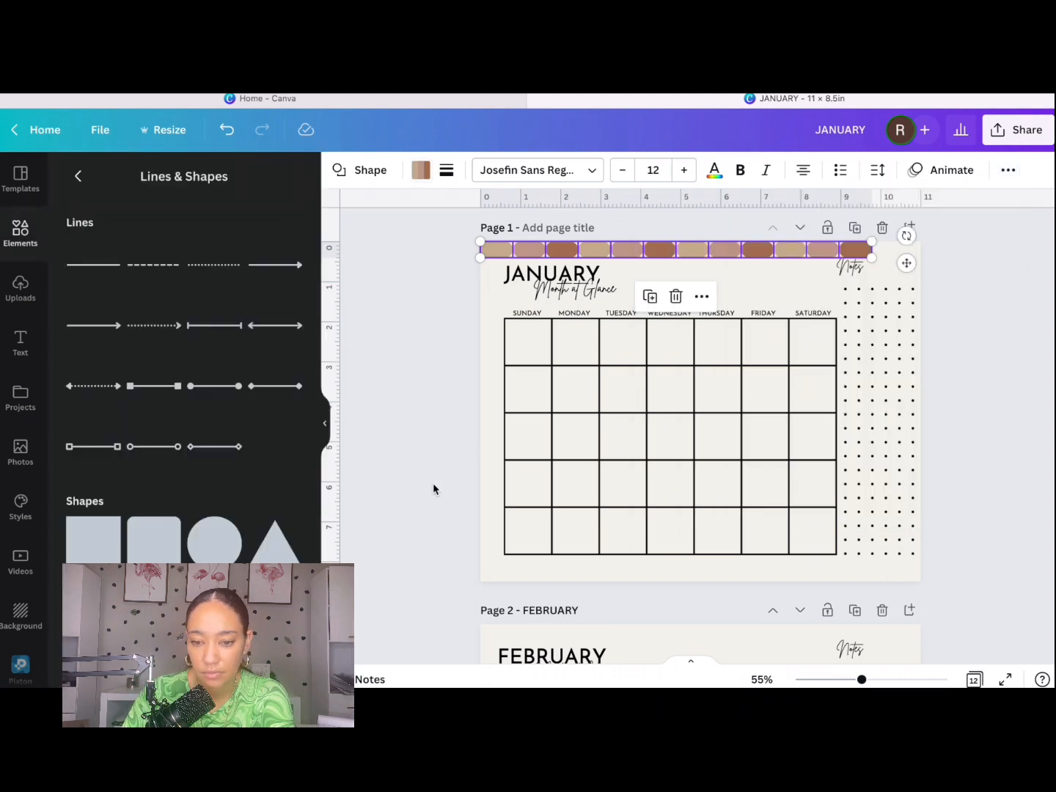
left_click(456, 433)
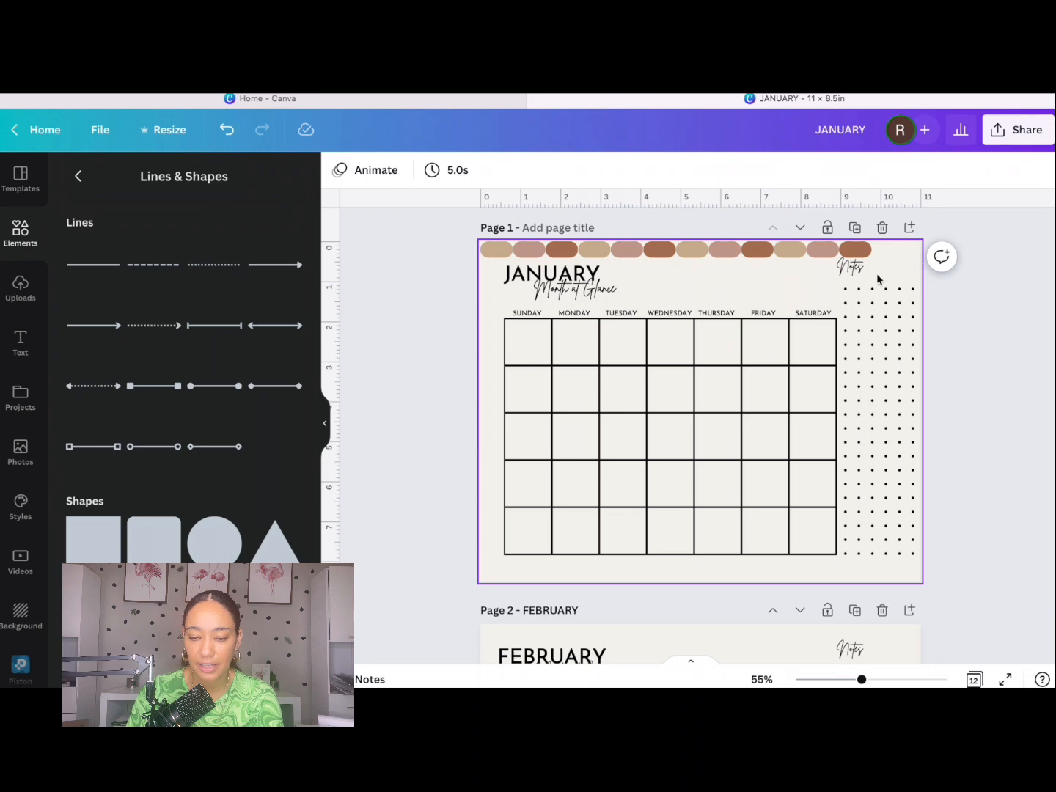
Move the JANUARY page's Notes heading slightly down, away from the row of pills.
left_click(850, 272)
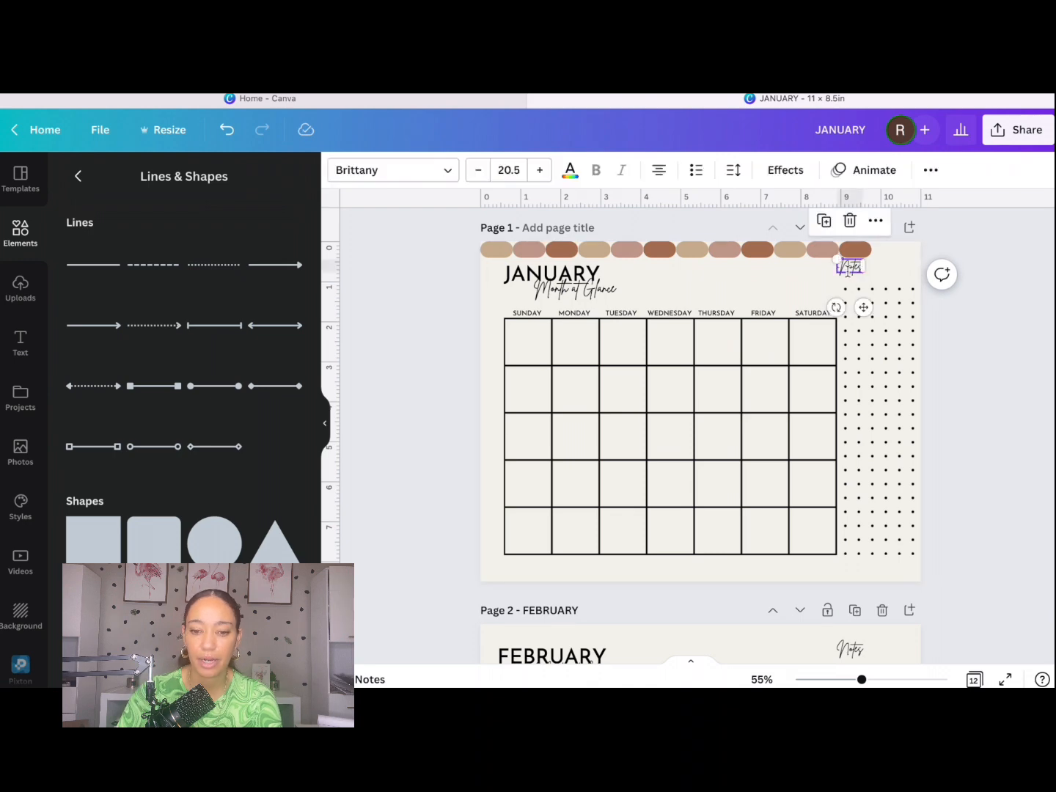
left_click_drag(848, 271, 850, 276)
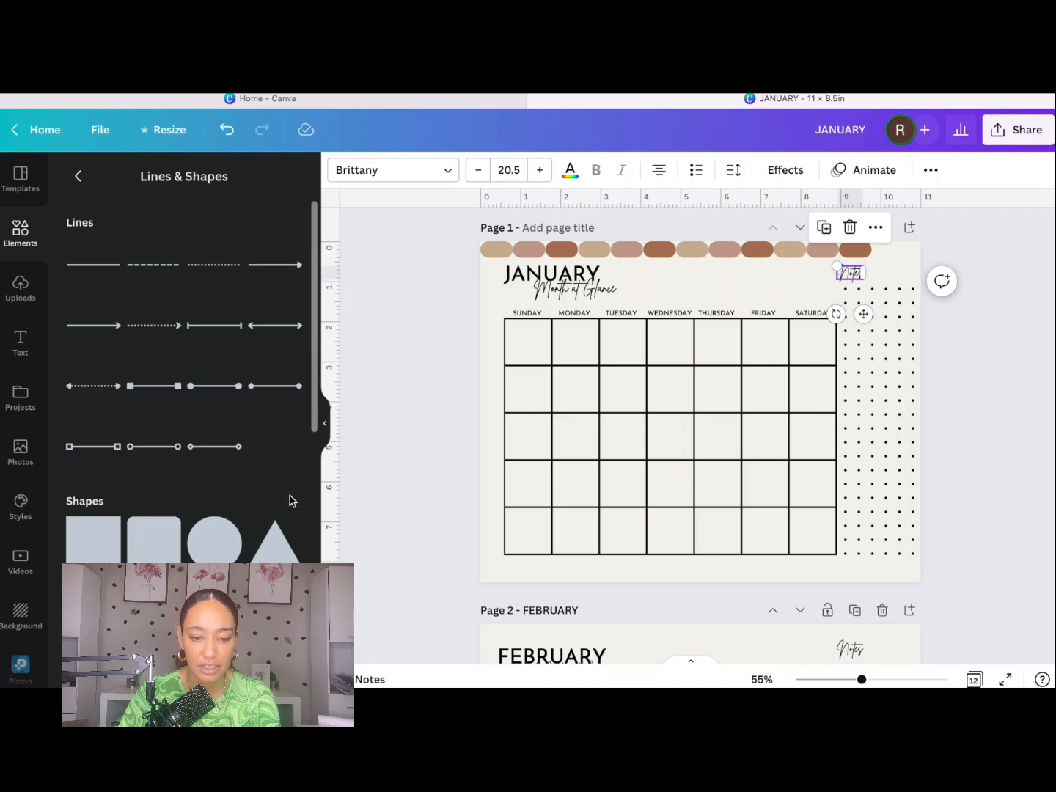
Add a square in the page's off-white, align it over the pills' lower half and stretch it to about 10 in wide.
left_click(88, 547)
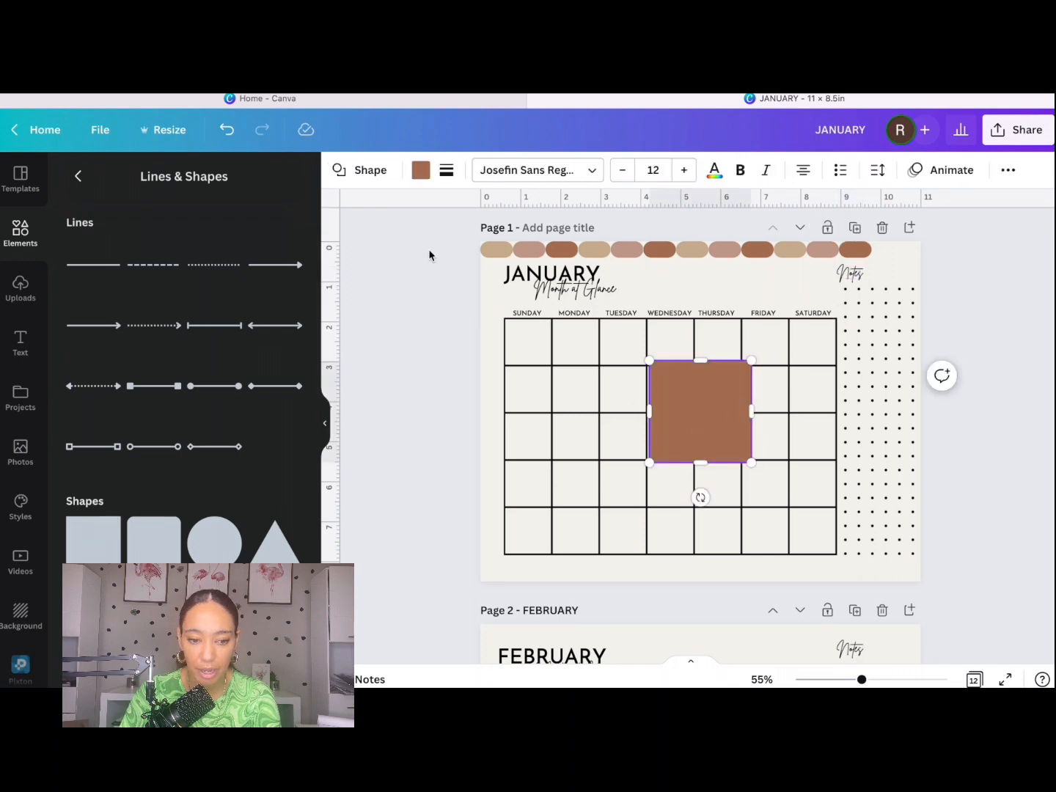
left_click(420, 170)
left_click(83, 289)
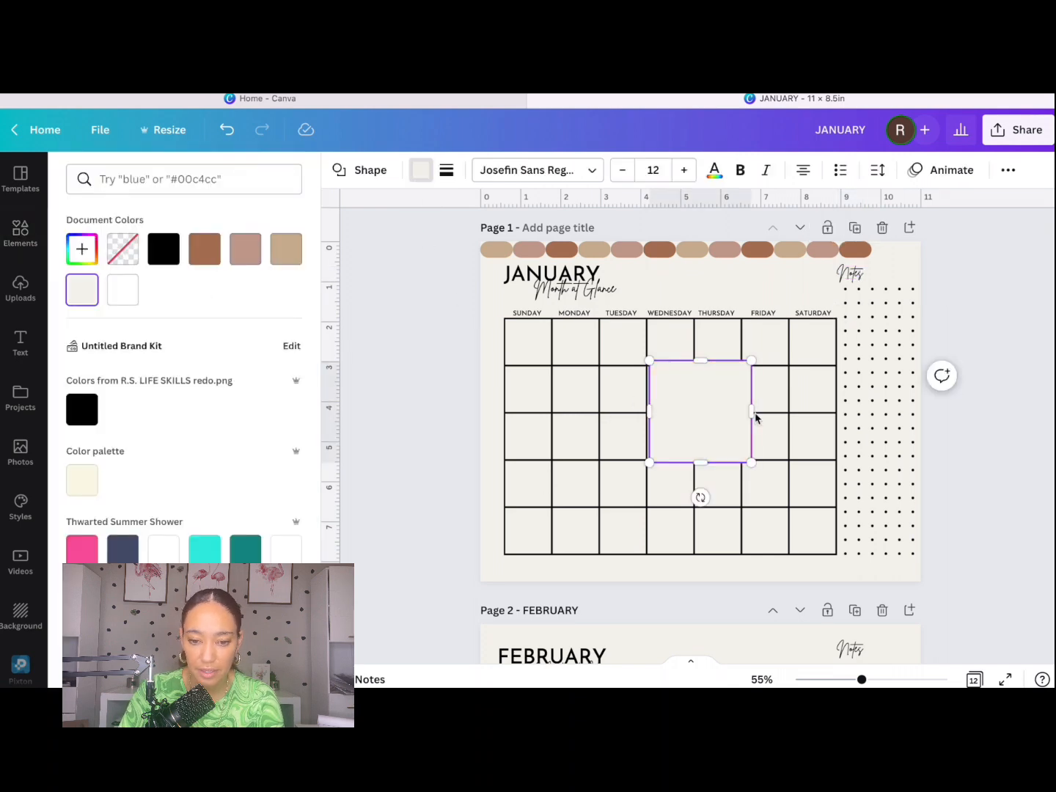
left_click_drag(726, 432, 879, 290)
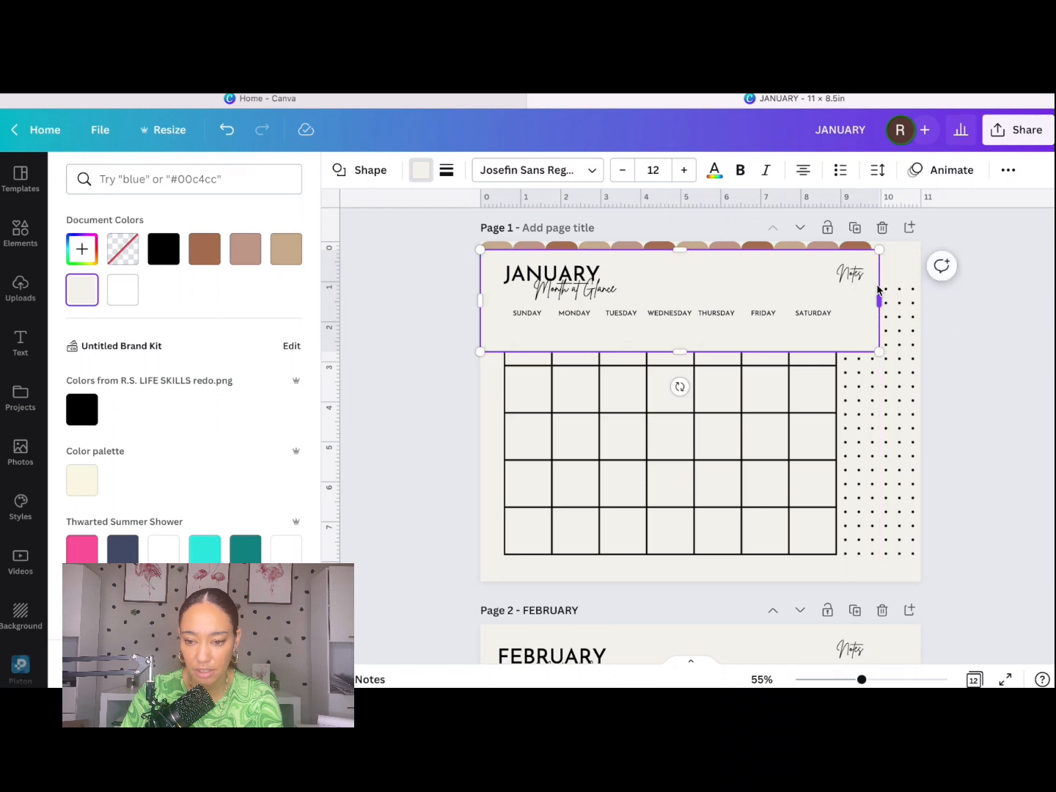
Send the off-white rectangle behind everything, then bring it to the front over the pill row.
right_click(766, 279)
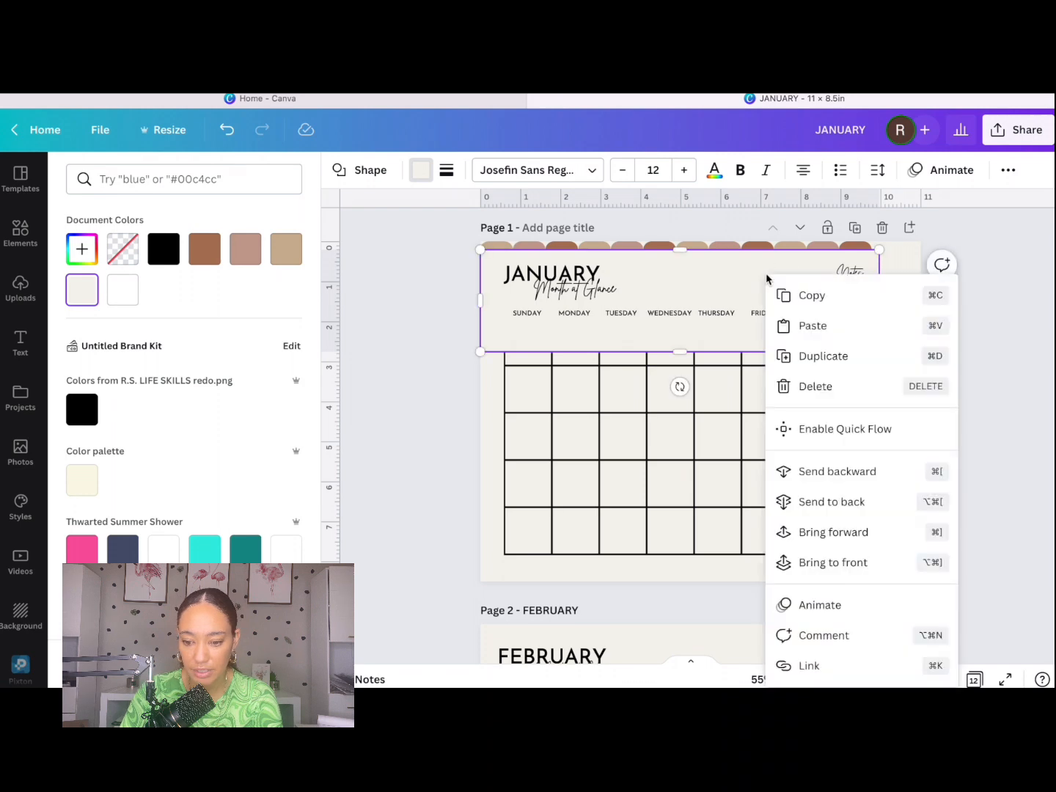
left_click(840, 501)
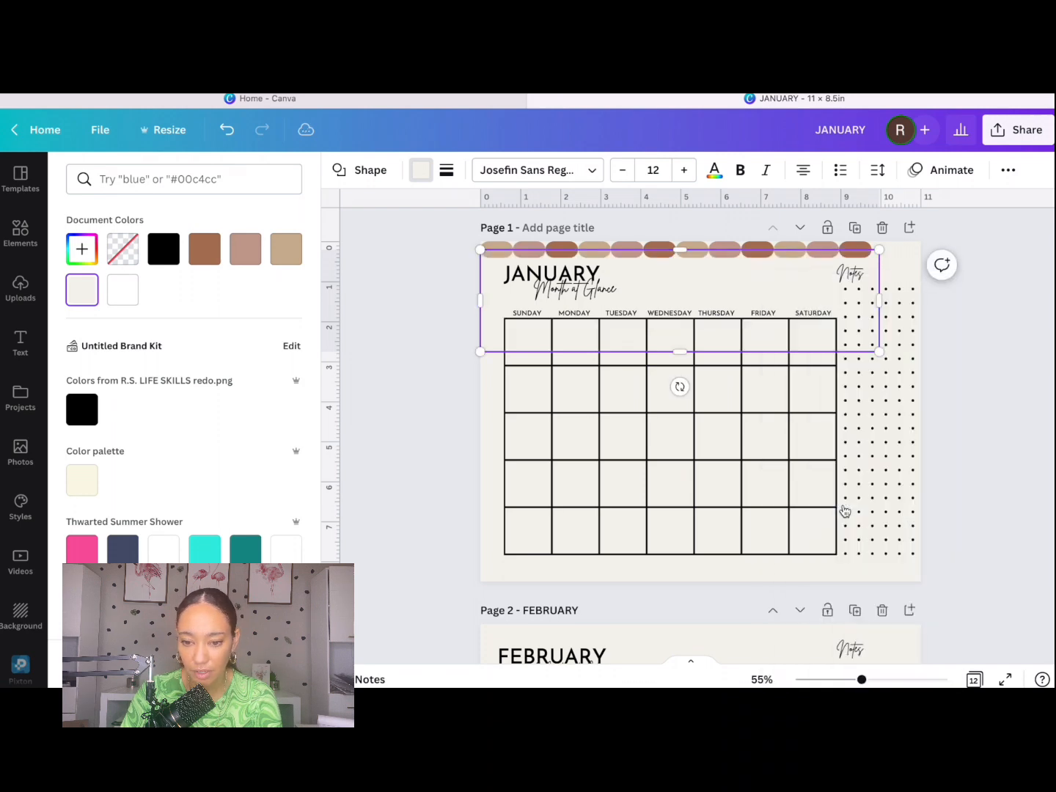
right_click(740, 287)
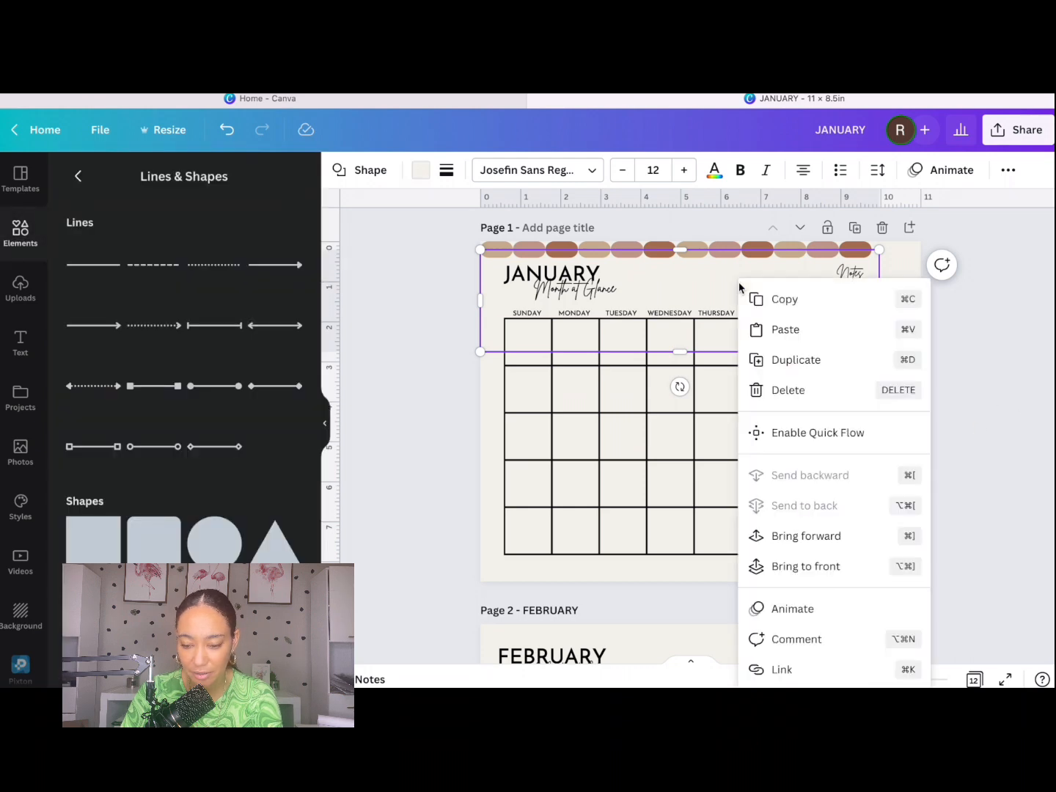
left_click(802, 565)
Bring the JANUARY page's Notes heading to the front.
left_click(822, 399)
left_click(836, 267)
right_click(858, 276)
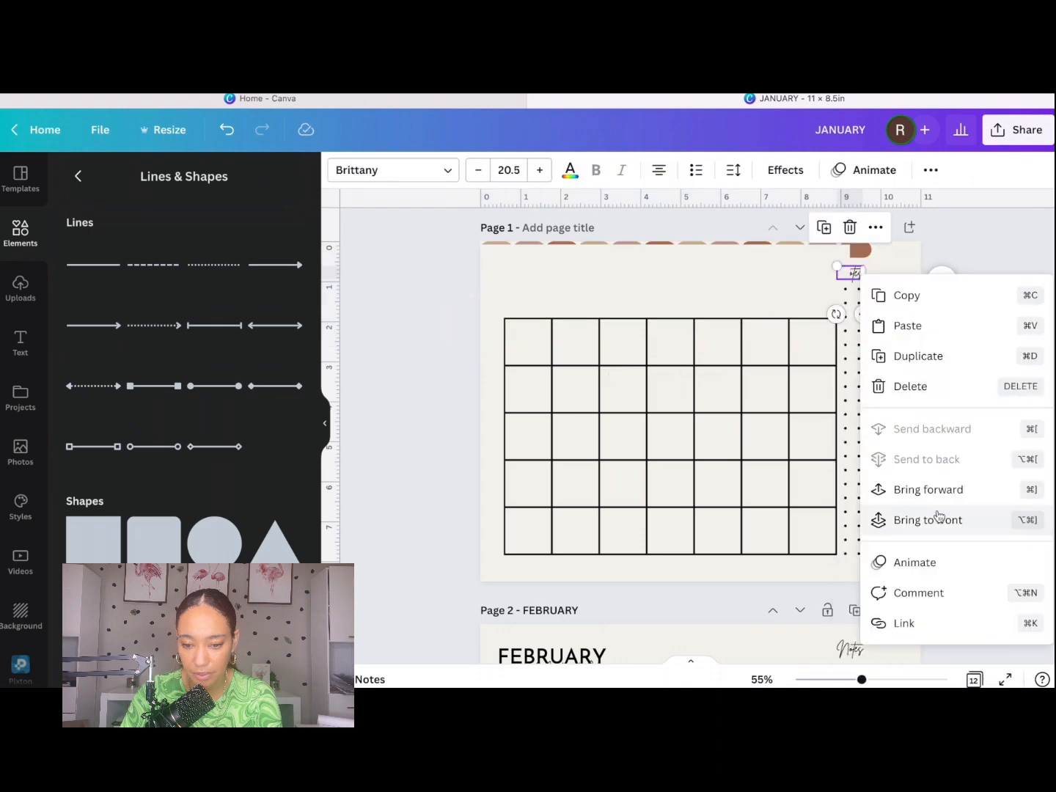
left_click(939, 518)
Reduce the off-white rectangle to a strip about 0.3 in tall that masks only the pills' lower half.
mouse_move(718, 268)
left_mouse_down()
mouse_move(770, 279)
mouse_move(719, 268)
left_mouse_up()
left_click_drag(678, 354, 669, 266)
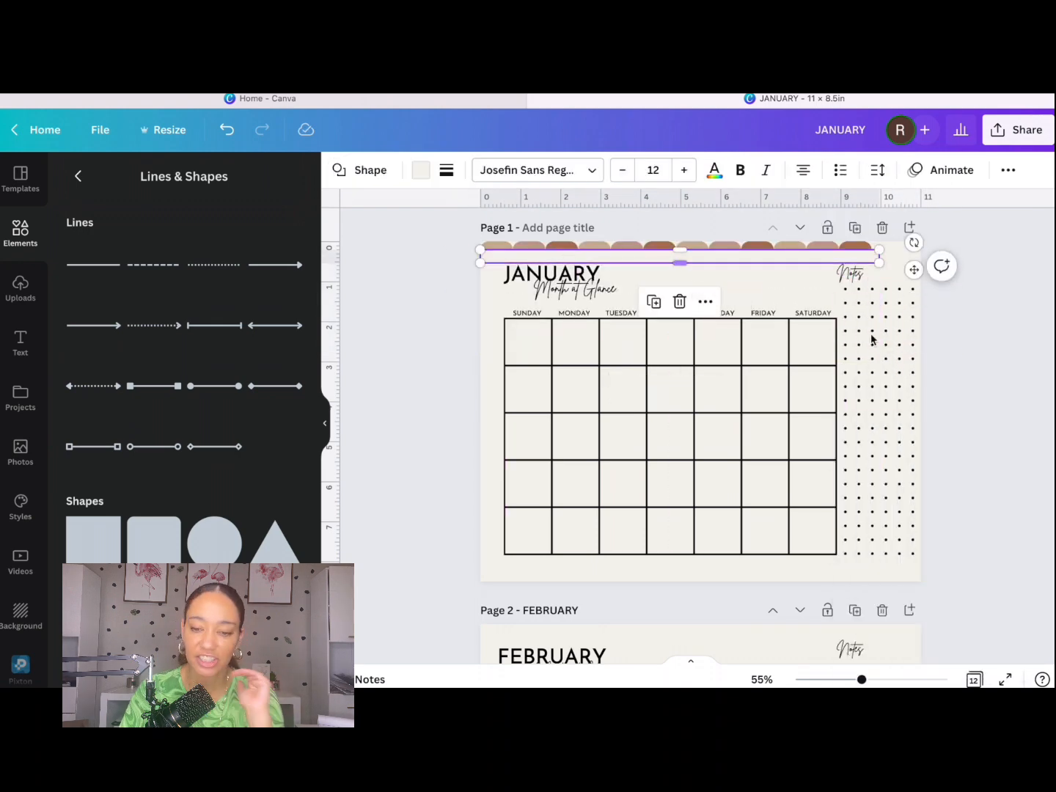
left_click(1036, 396)
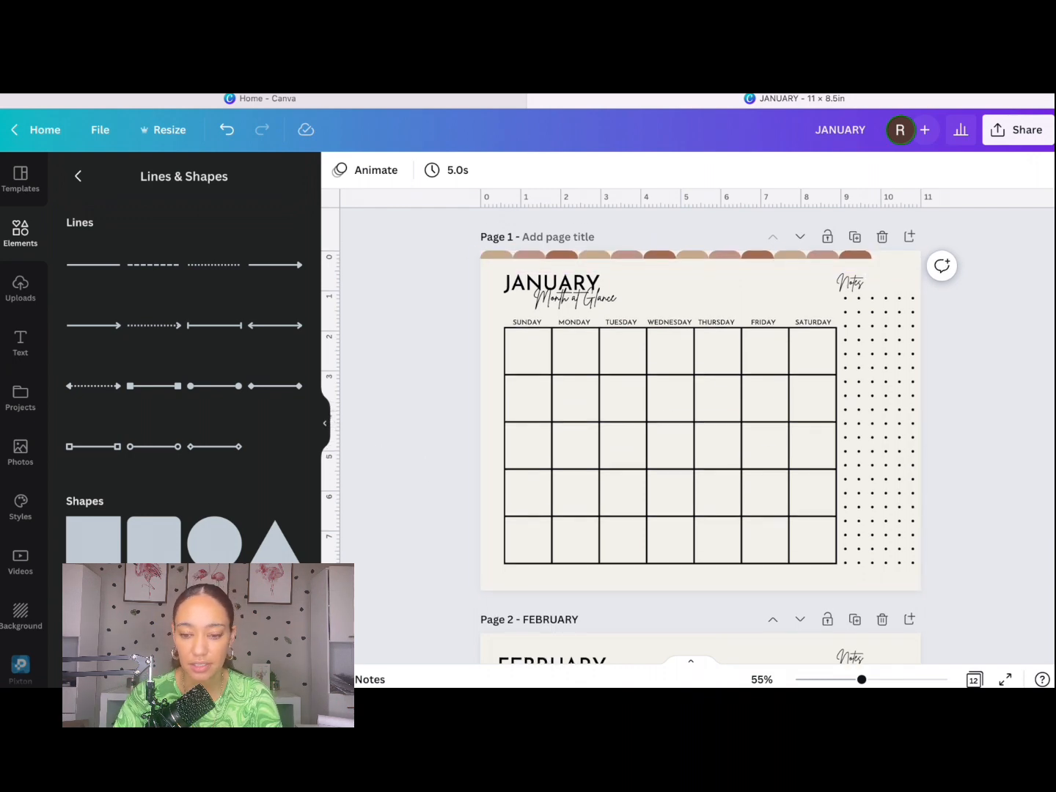
Label the first three tabs JAN, FEB and MAR in white 11 pt Josefin Sans Regular text.
type("tJAN")
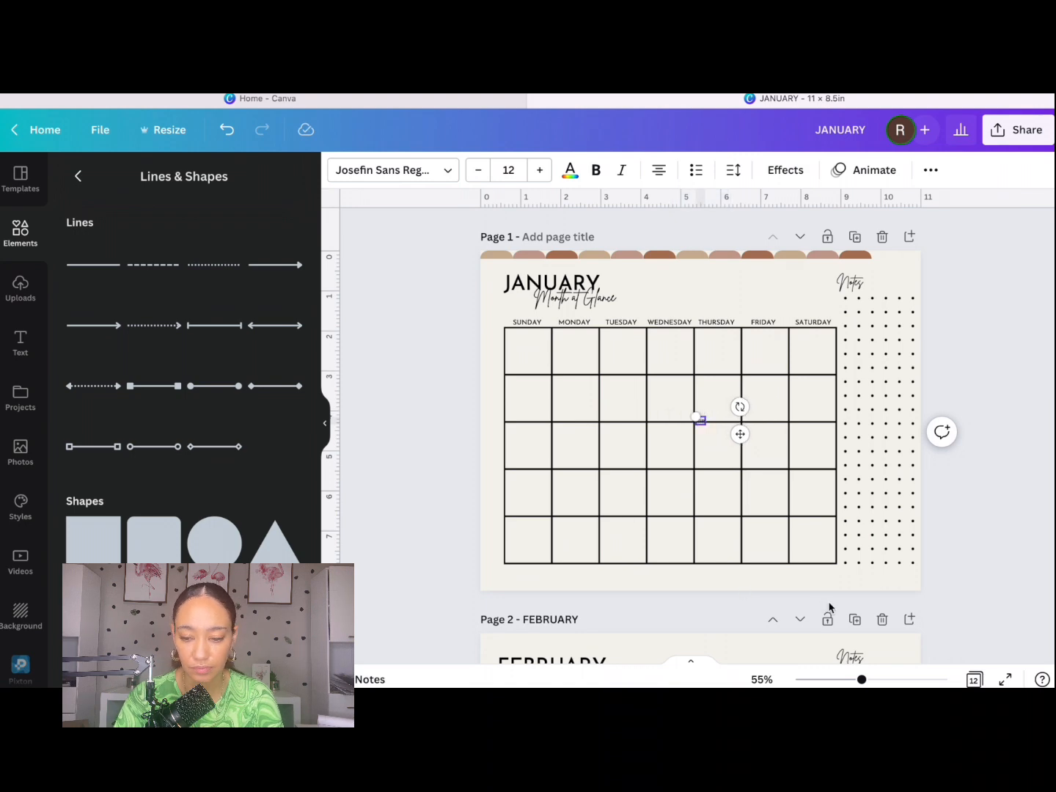
left_click_drag(740, 433, 563, 270)
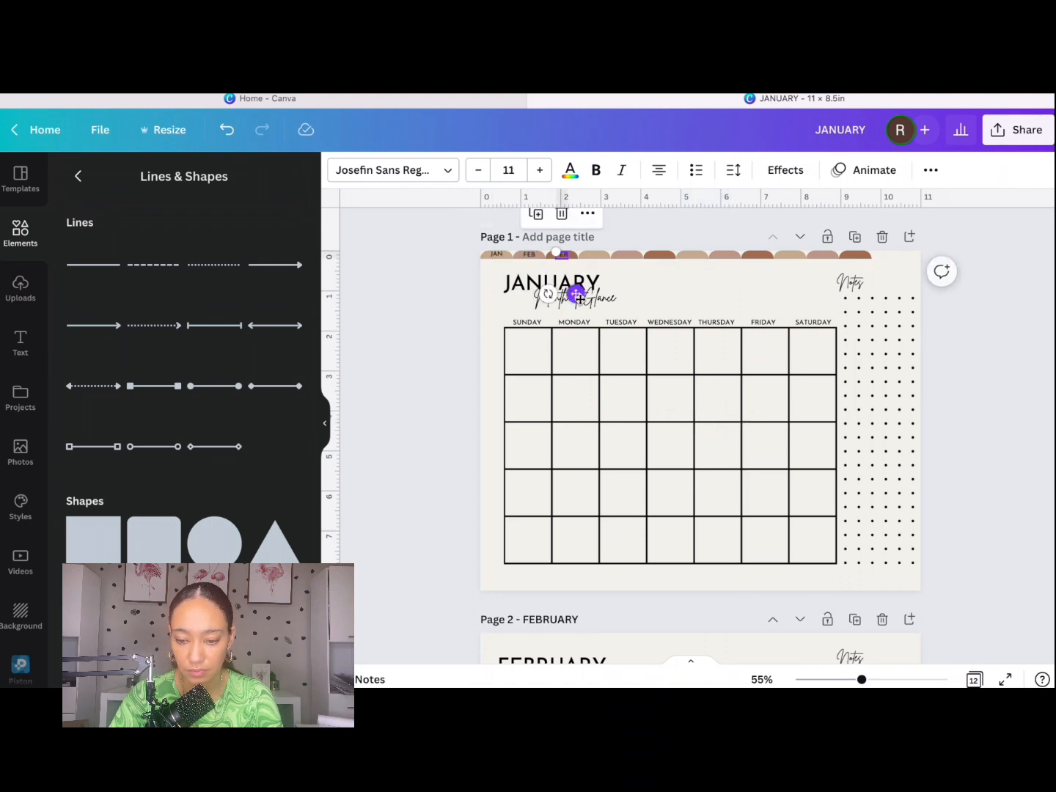
left_click(570, 170)
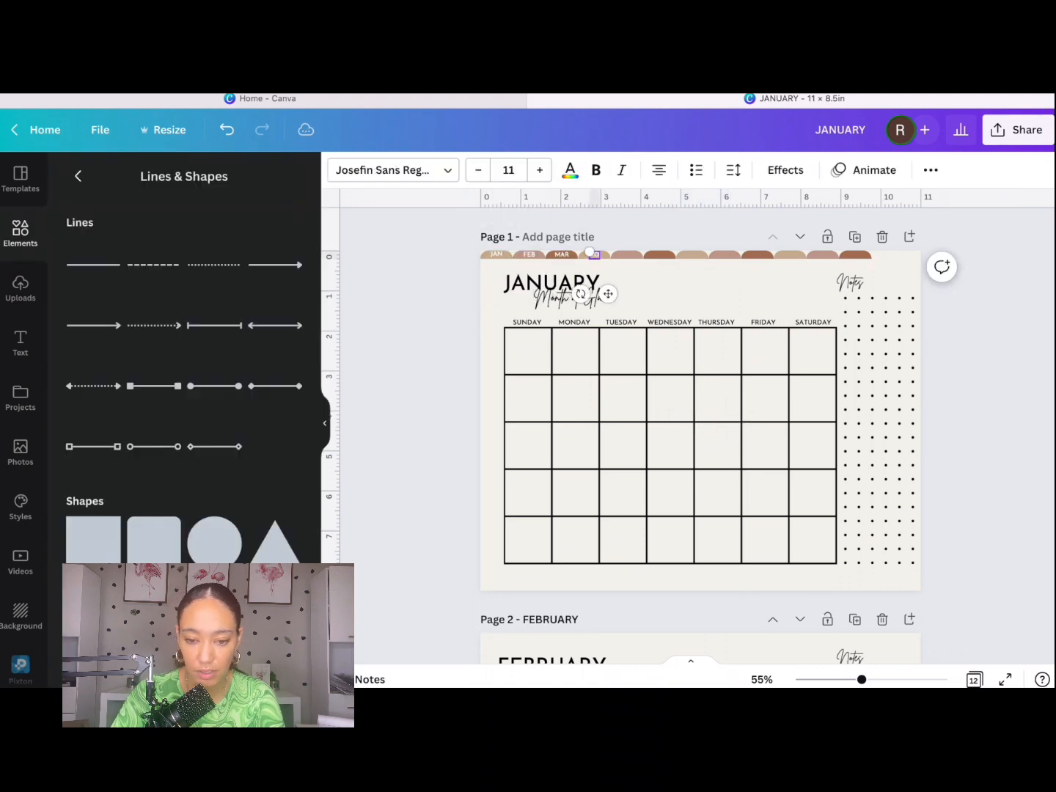
Add matching labels APR, MAY, JUN, JULY, AUG, SEP, OCT, NOV and DEC to the remaining tabs.
left_click_drag(608, 294, 745, 293)
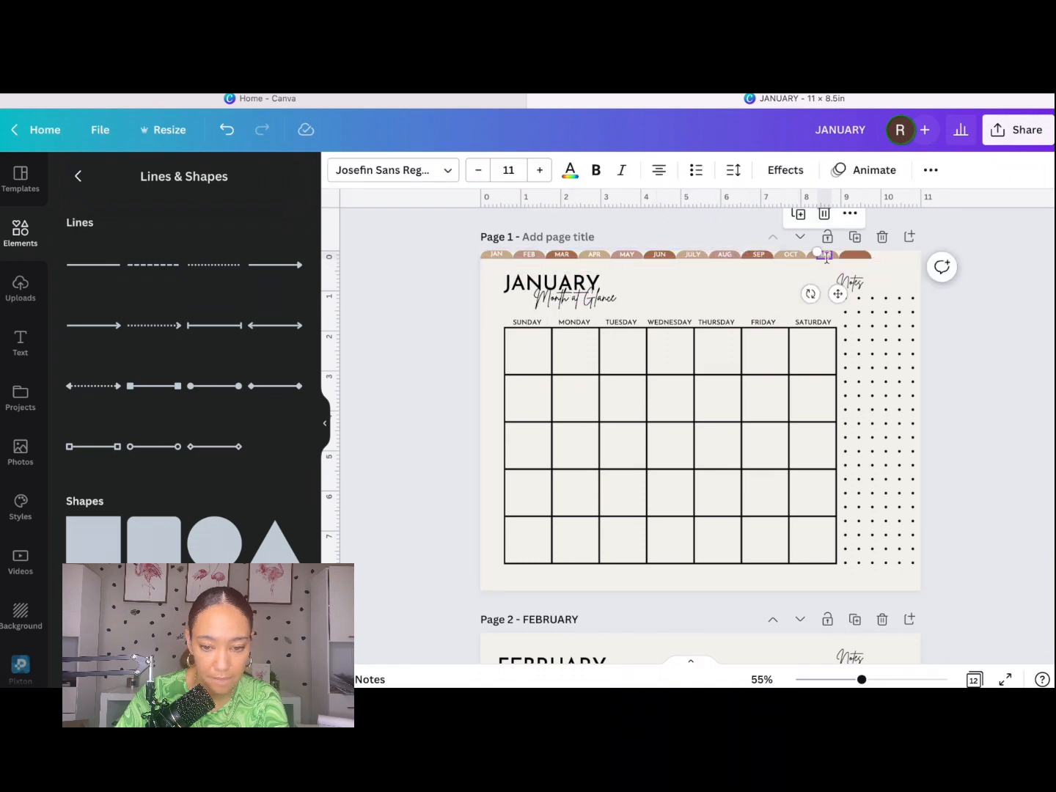
left_click_drag(866, 297, 870, 294)
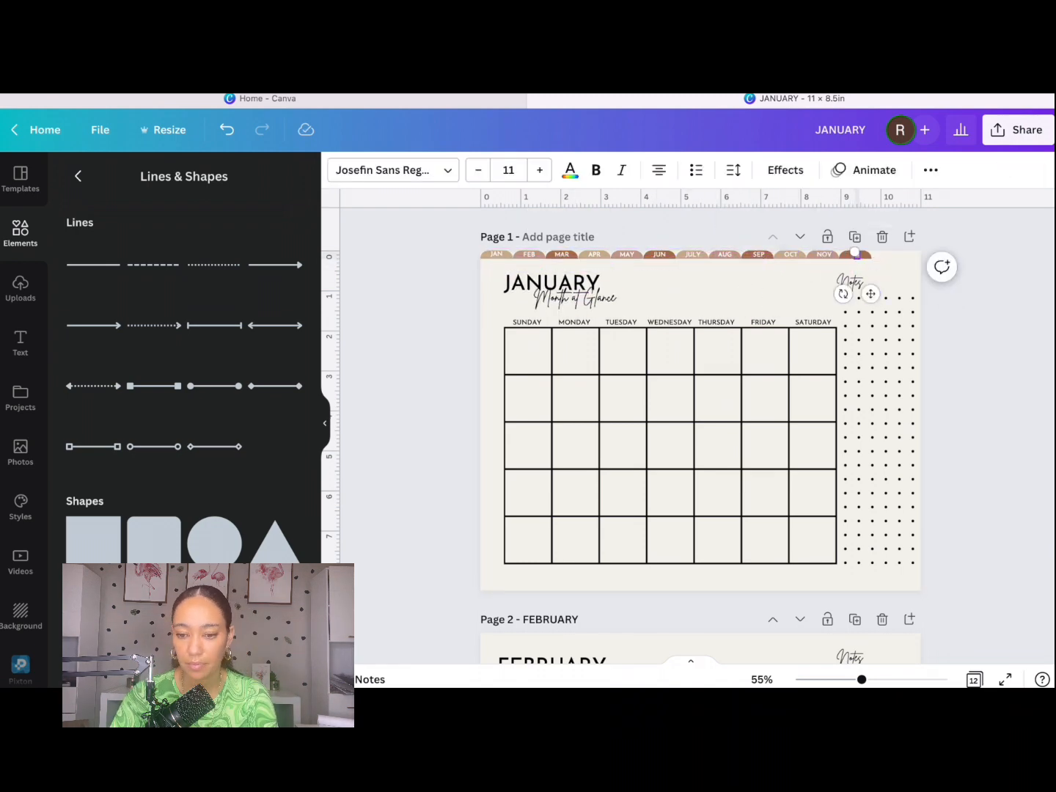
left_click(695, 236)
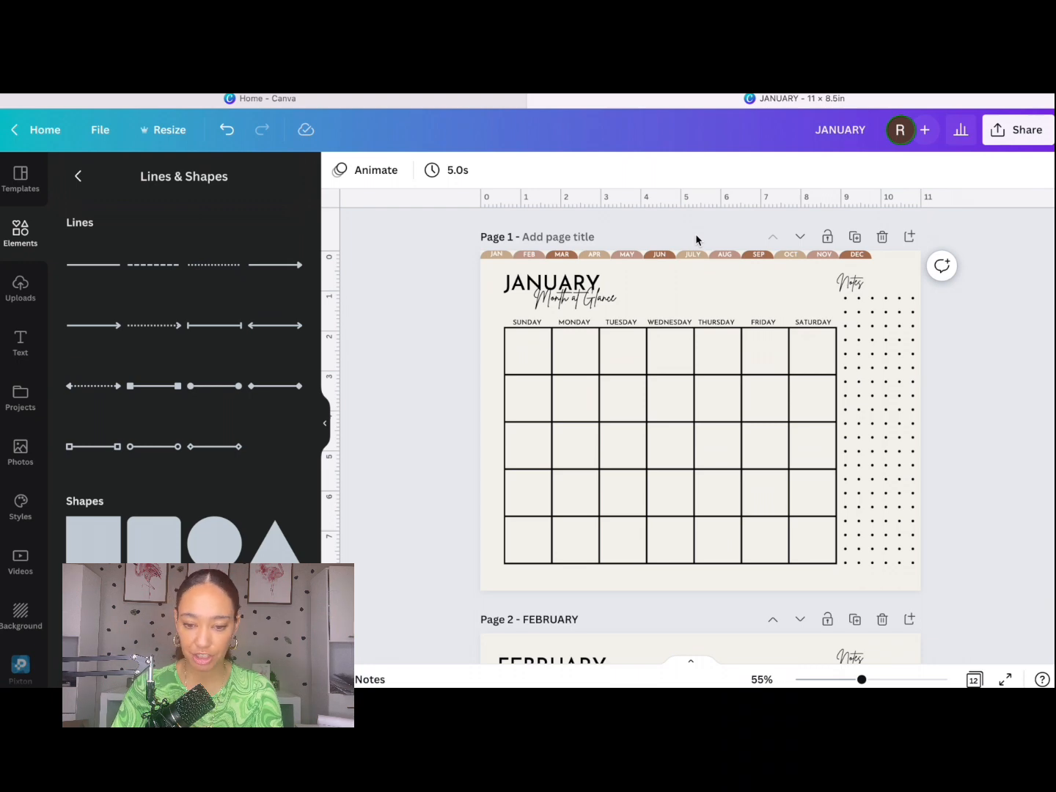
Group the JAN label with the first tan tab shape.
left_click_drag(465, 245, 499, 256)
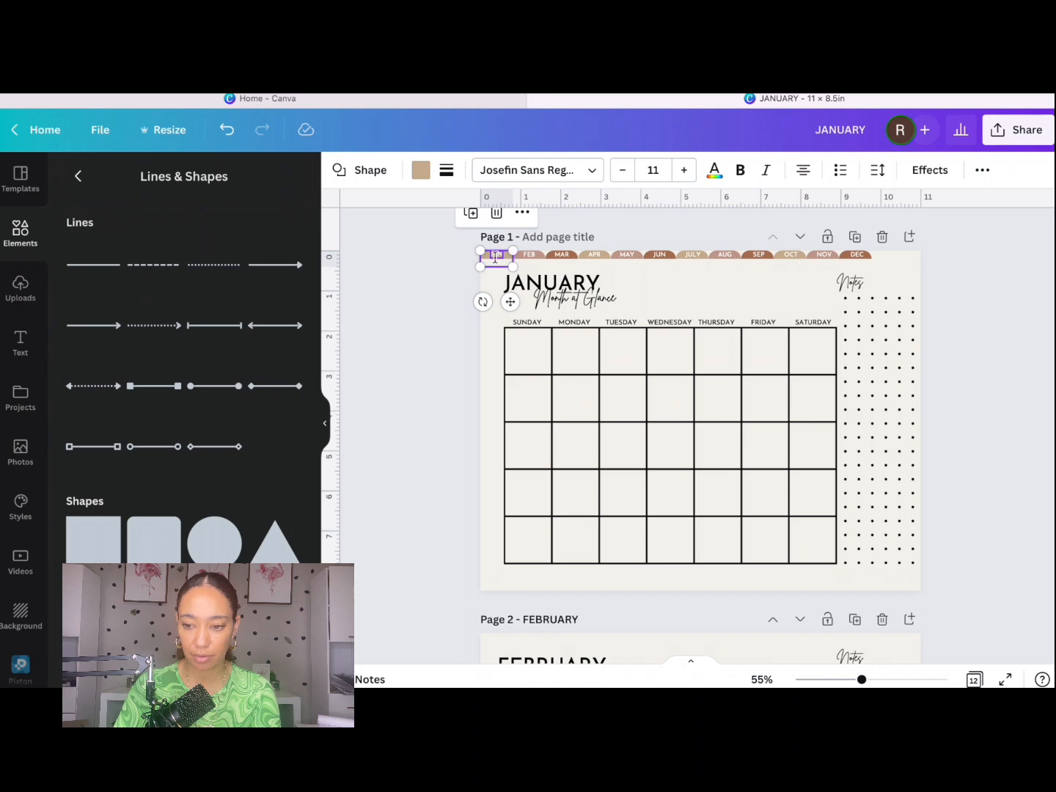
left_click(982, 170)
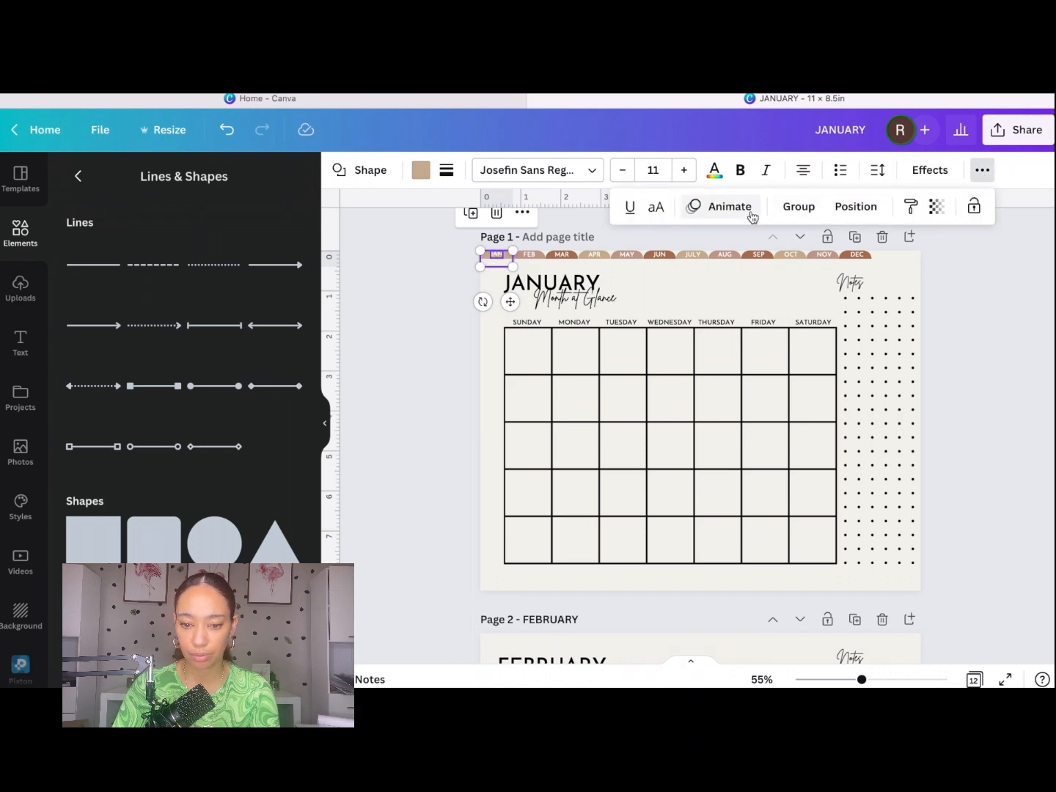
left_click(798, 206)
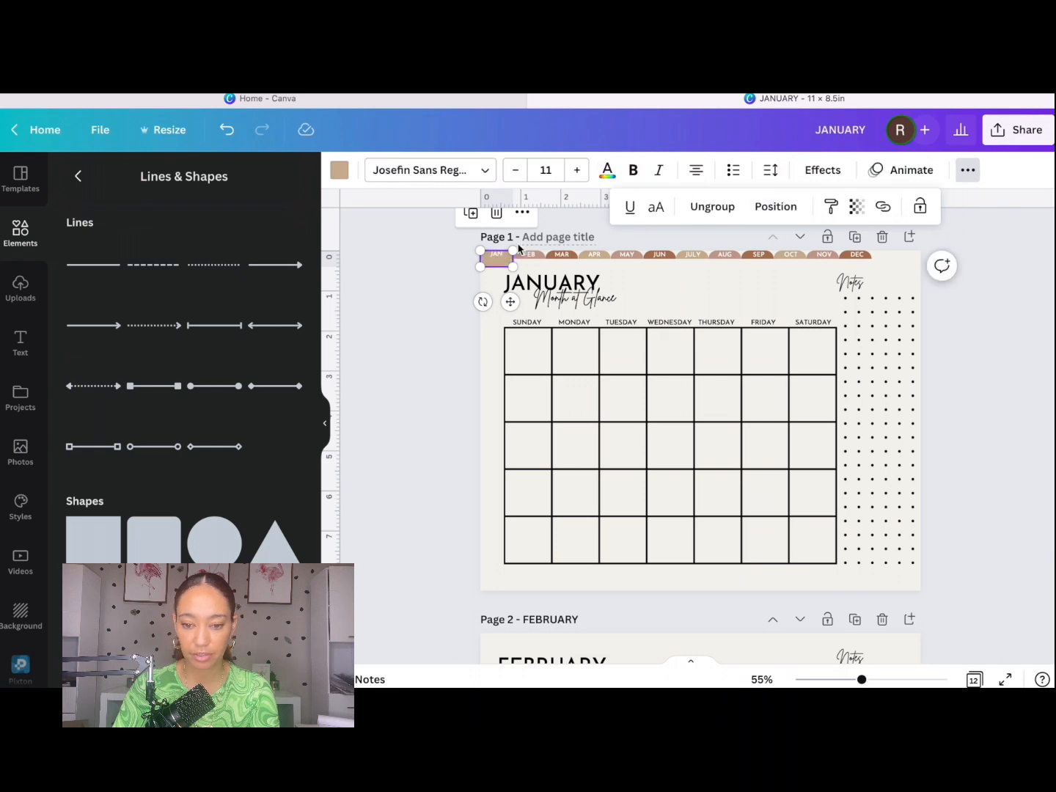
Send the grouped JAN tab to the back and link it to page 1 of the document.
right_click(484, 268)
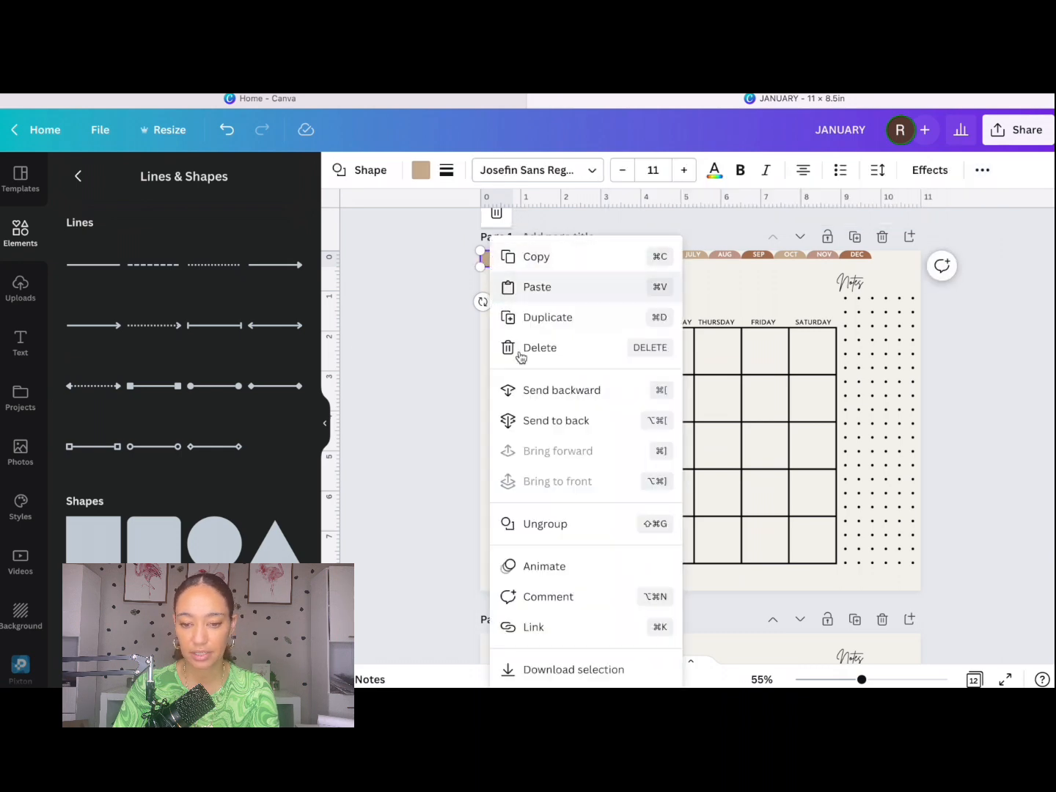
left_click(536, 419)
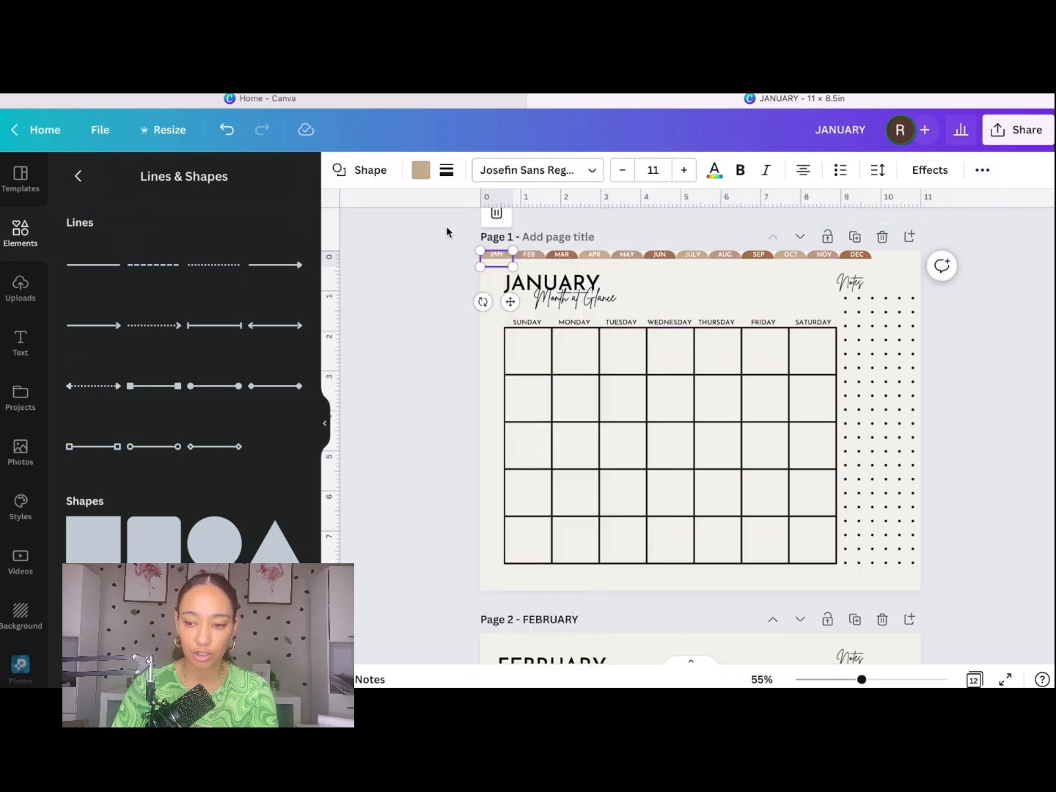
left_click(978, 178)
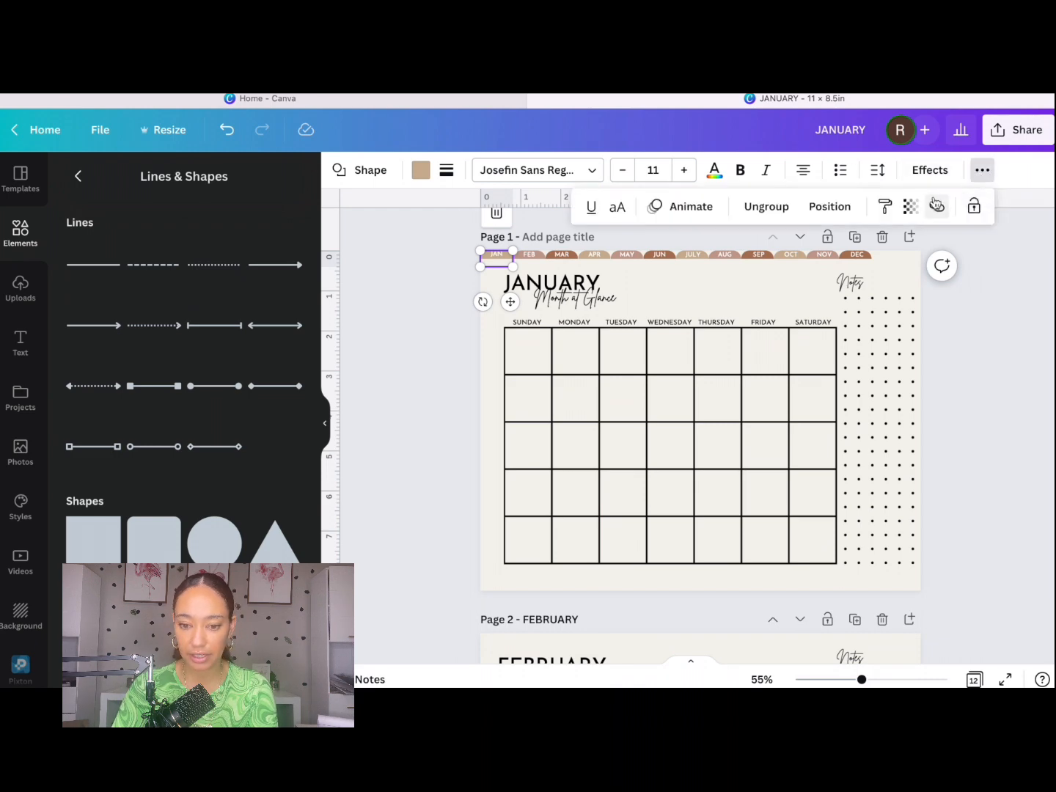
left_click(936, 209)
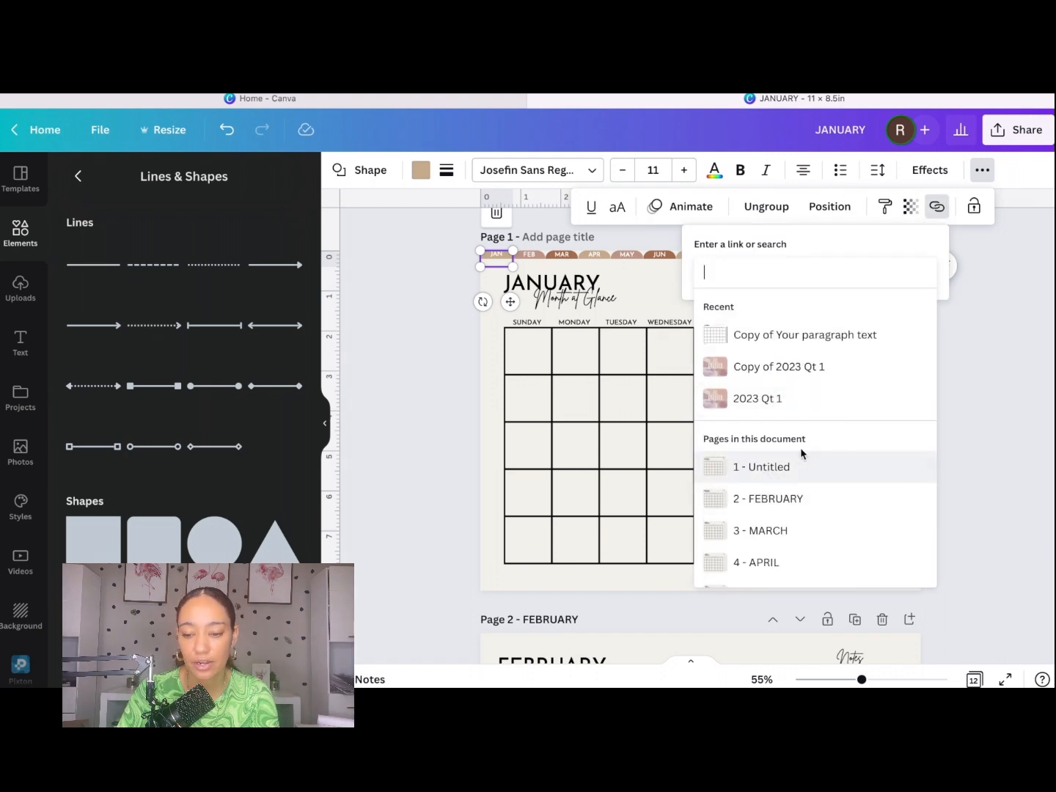
left_click(768, 467)
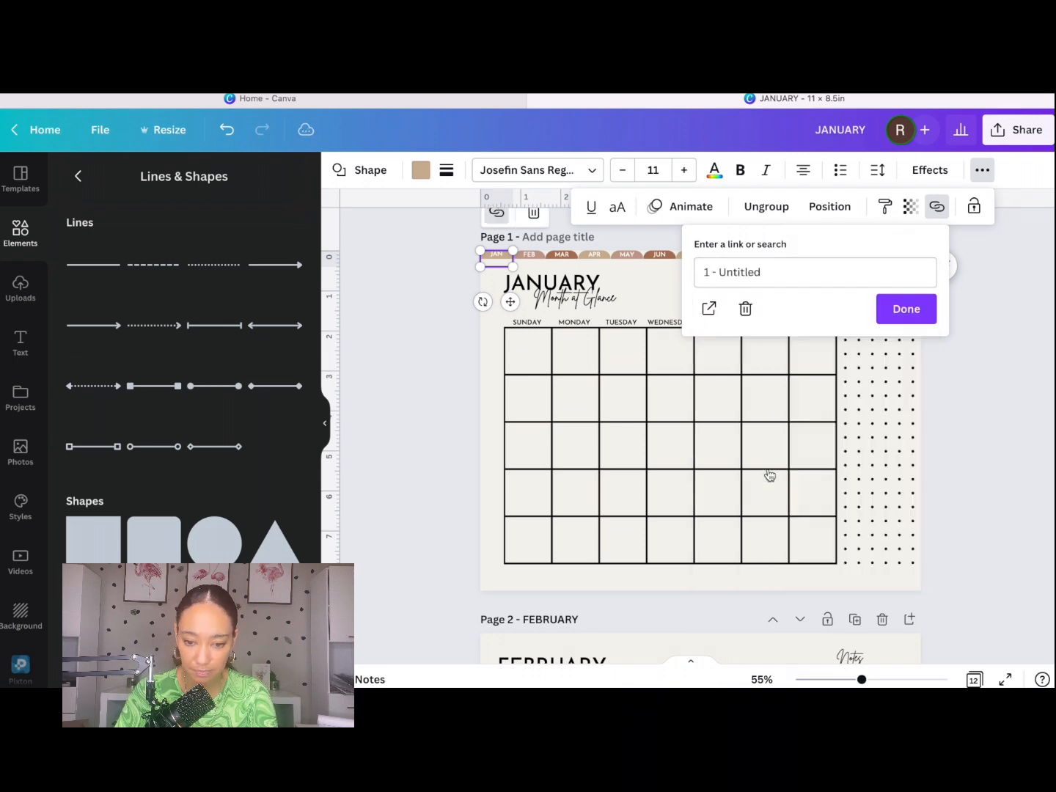
key("Return")
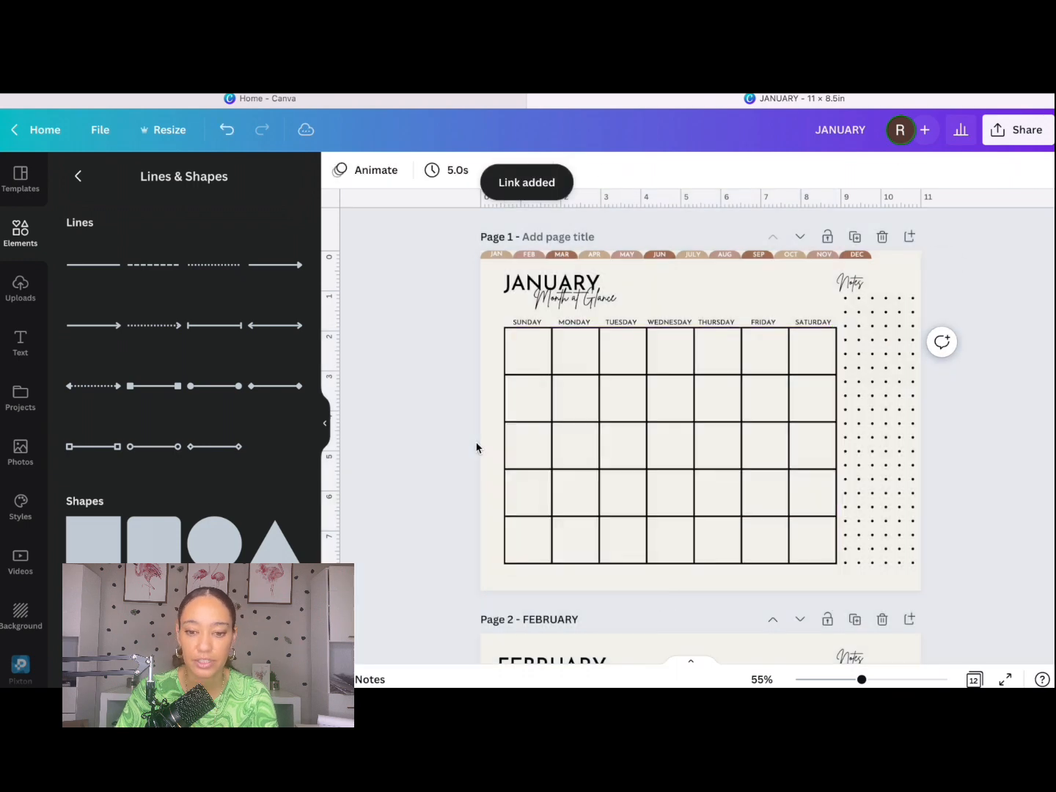
Group the FEB label with its tab shape and send the group to the back.
left_click(527, 256)
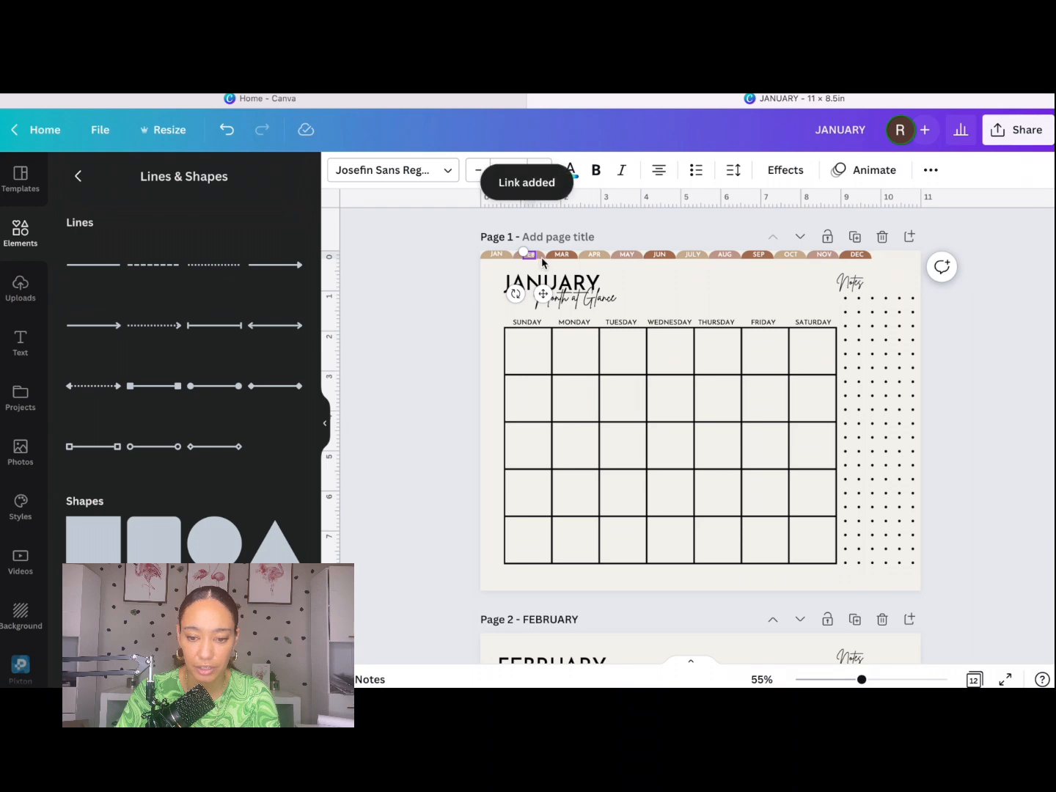
left_click(549, 251)
left_click(532, 258)
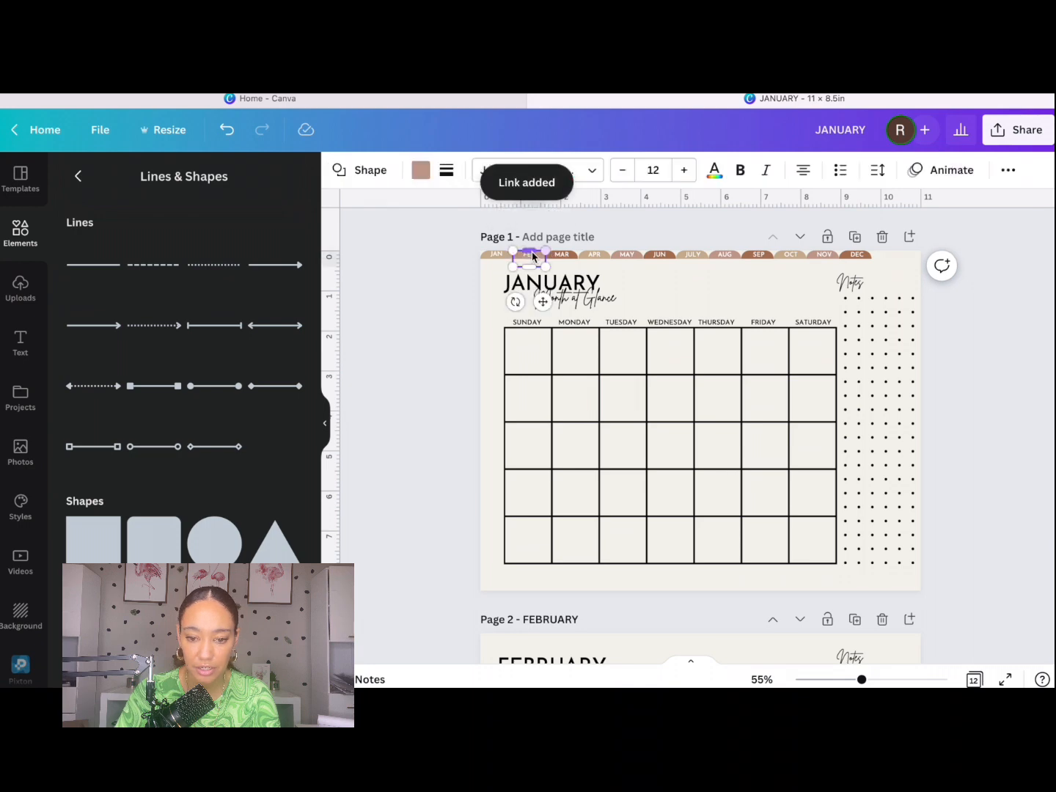
double_click(531, 257)
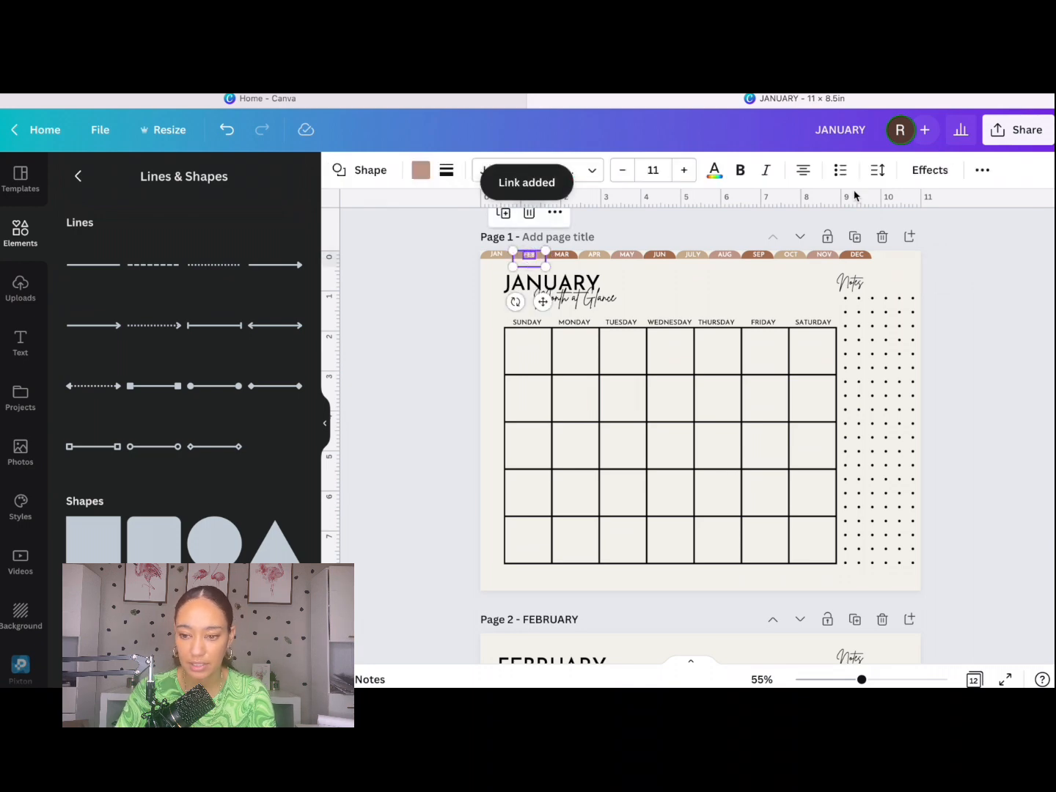
left_click(982, 171)
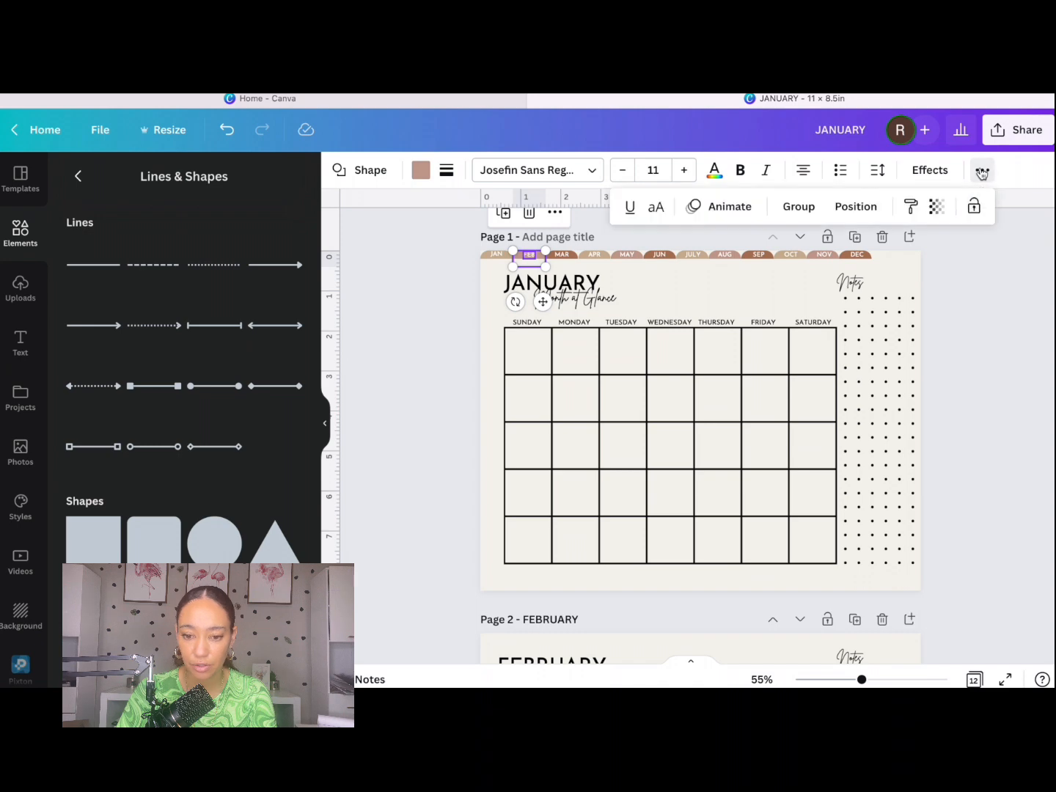
left_click(799, 208)
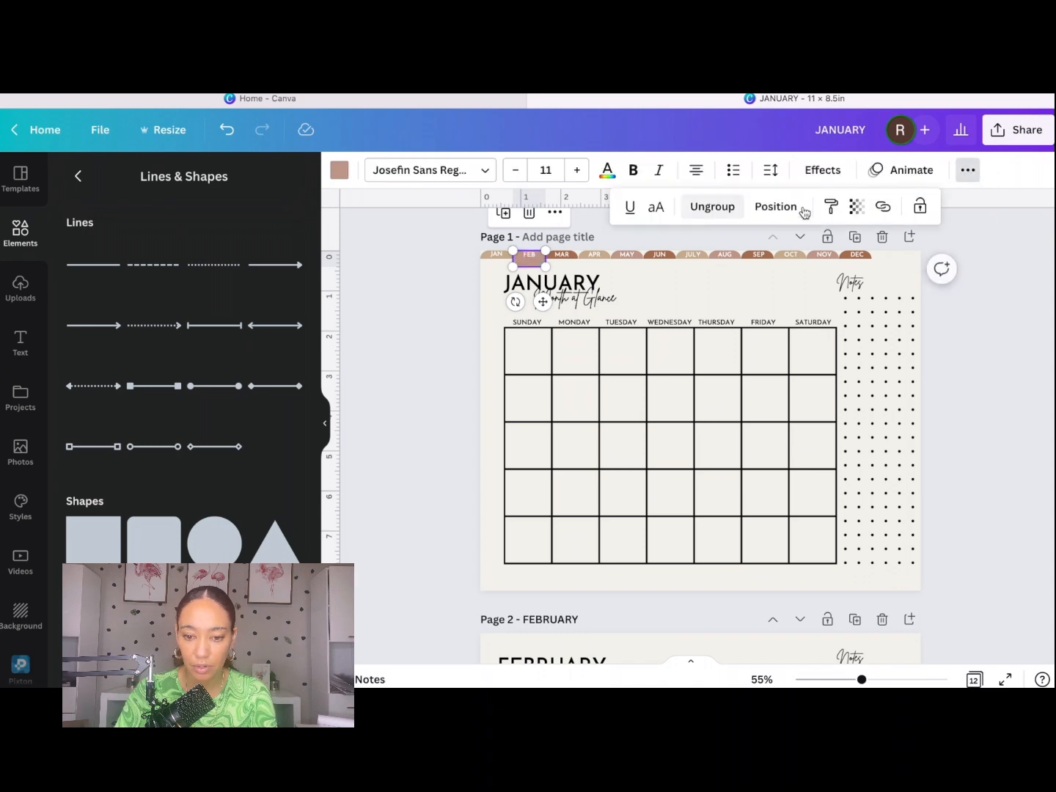
right_click(531, 262)
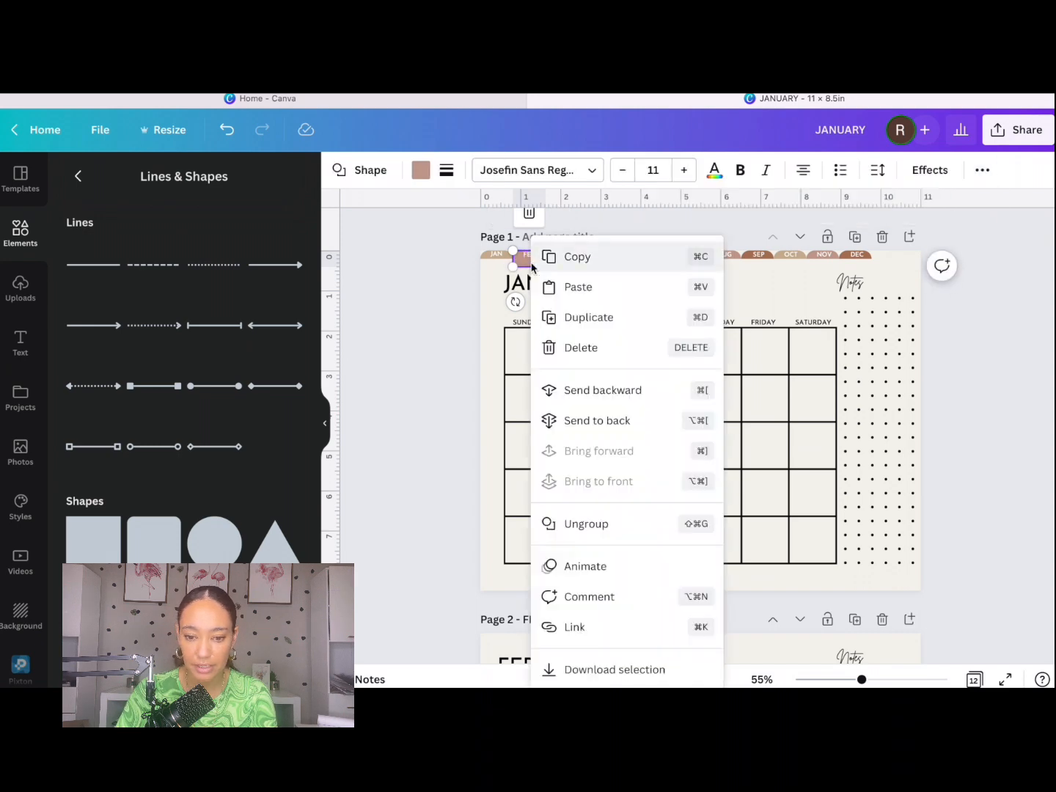
left_click(600, 421)
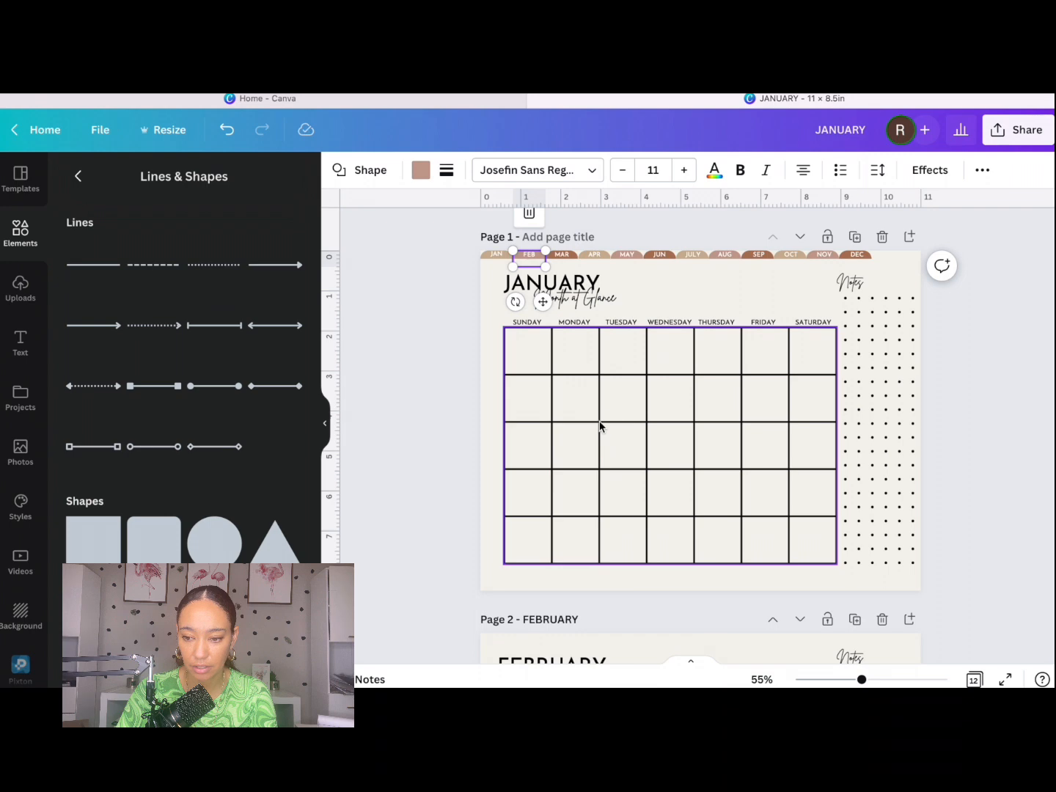
Link the grouped FEB tab to the page 2 - FEBRUARY.
left_click(980, 173)
left_click(936, 208)
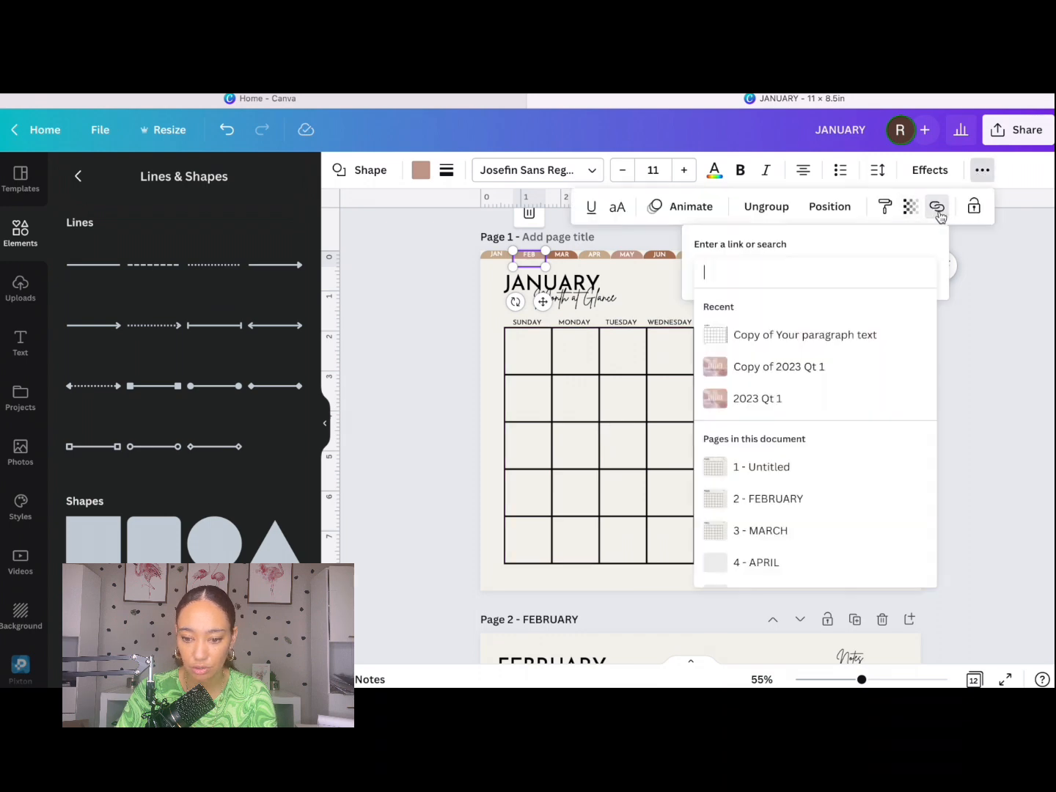
left_click(763, 498)
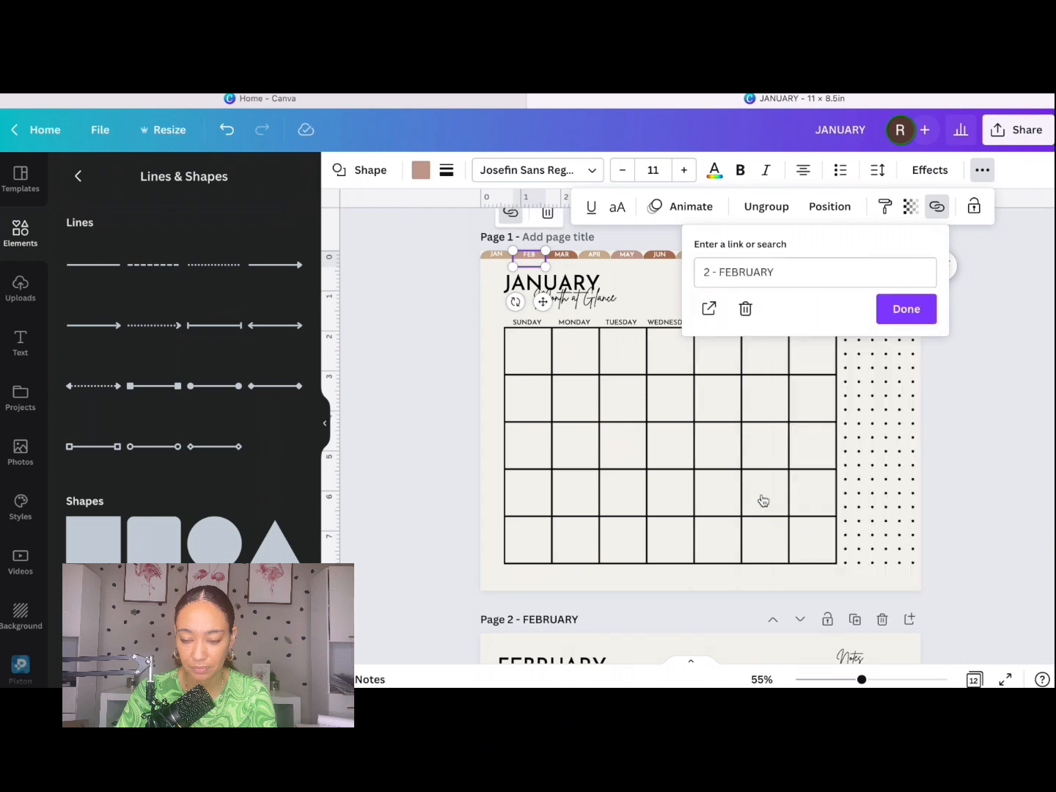
left_click(907, 310)
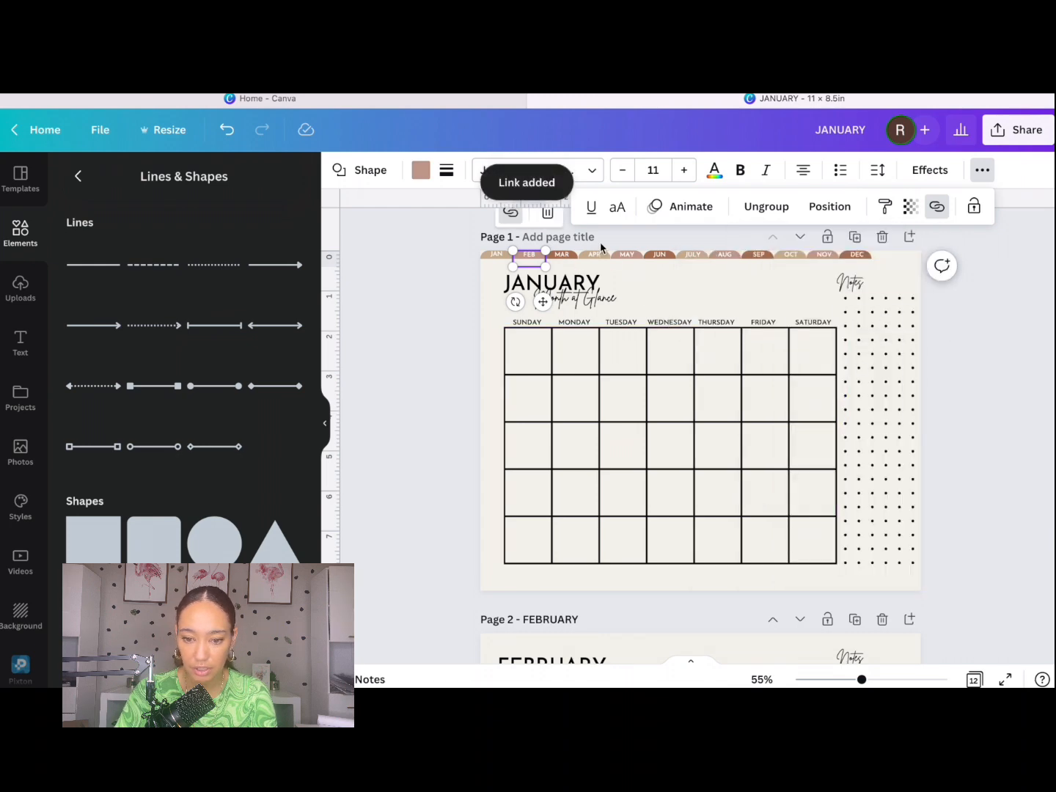
left_click(619, 242)
left_click(619, 242)
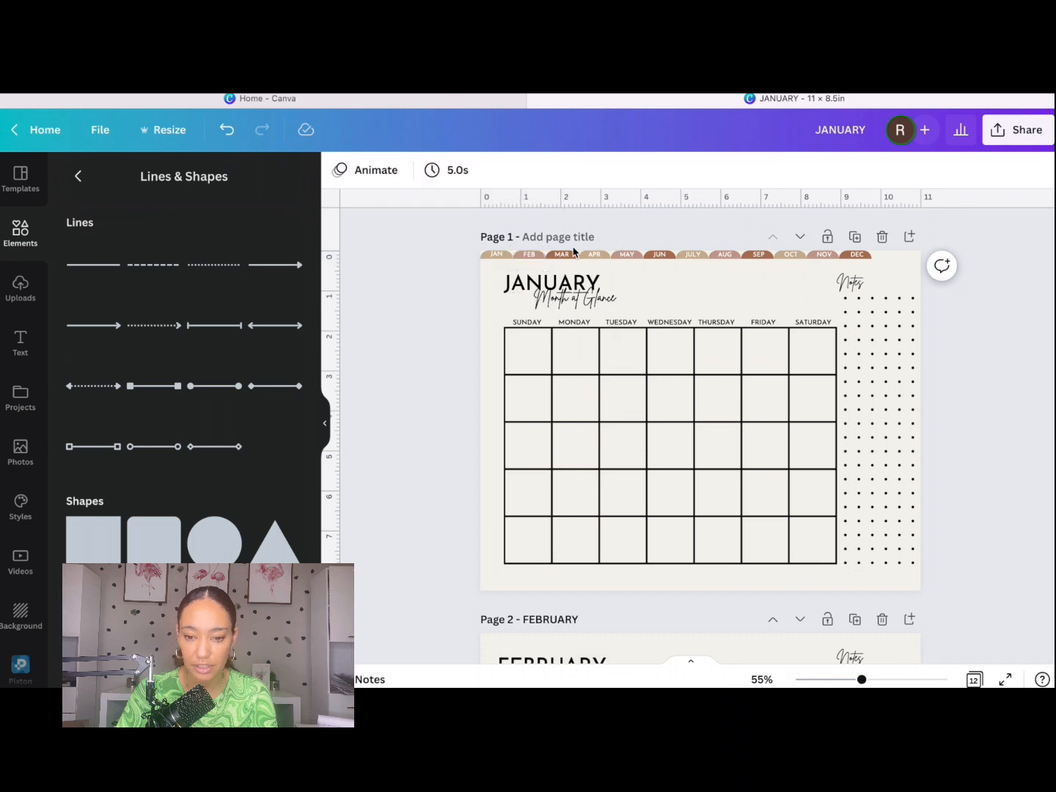
Group the MAR and APR labels with their tab shapes and link each tab to its month page.
left_click(561, 255)
left_click(982, 170)
left_click(811, 211)
left_click(595, 255)
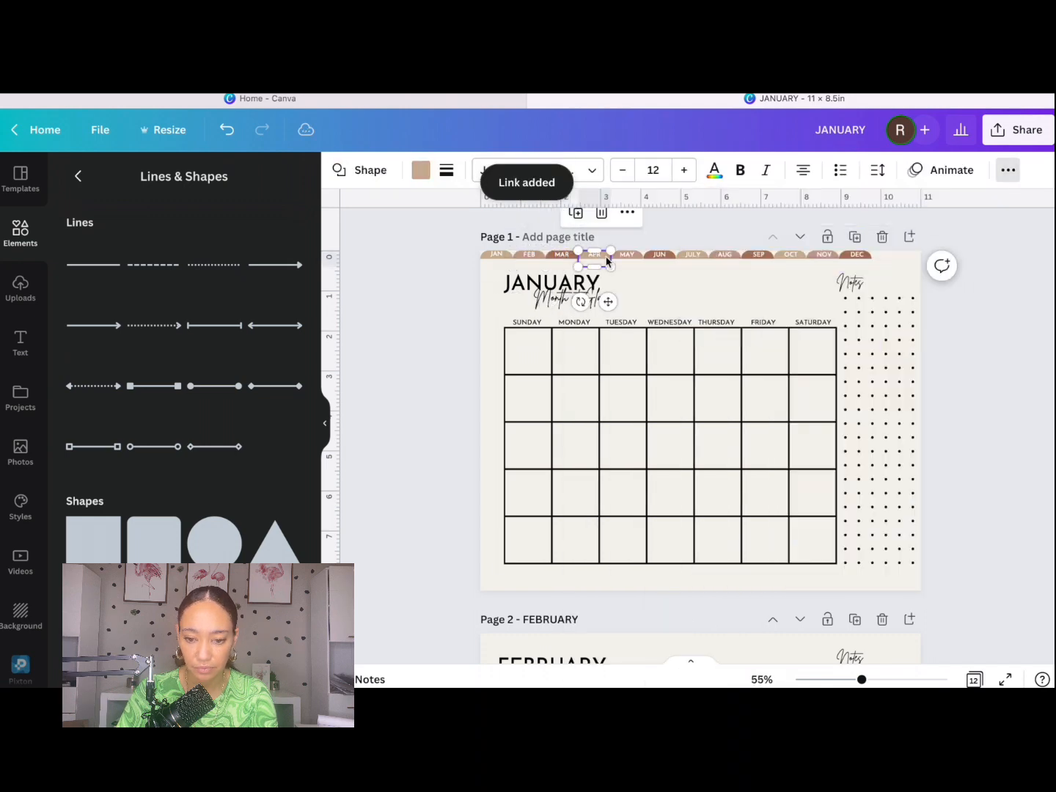
right_click(590, 255)
left_click(629, 627)
Group the MAY label with its tab shape and link the group to the May page.
left_click(627, 255)
left_click(982, 170)
left_click(800, 207)
left_click(936, 207)
left_click(754, 580)
Group the JUN and JULY labels with their tab shapes and link each tab to its month page.
left_click(660, 255)
left_click(1017, 129)
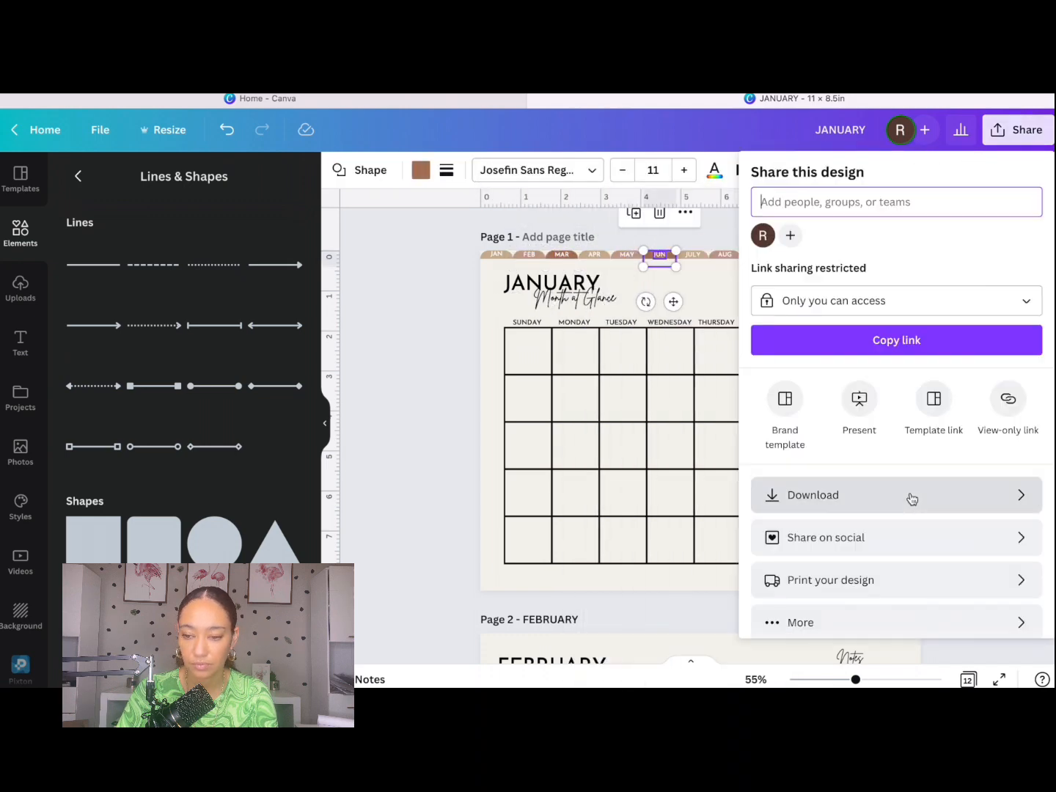
left_click(968, 169)
left_click(726, 209)
left_click(660, 255)
left_click(930, 177)
left_click(693, 255)
left_click(968, 171)
left_click(884, 208)
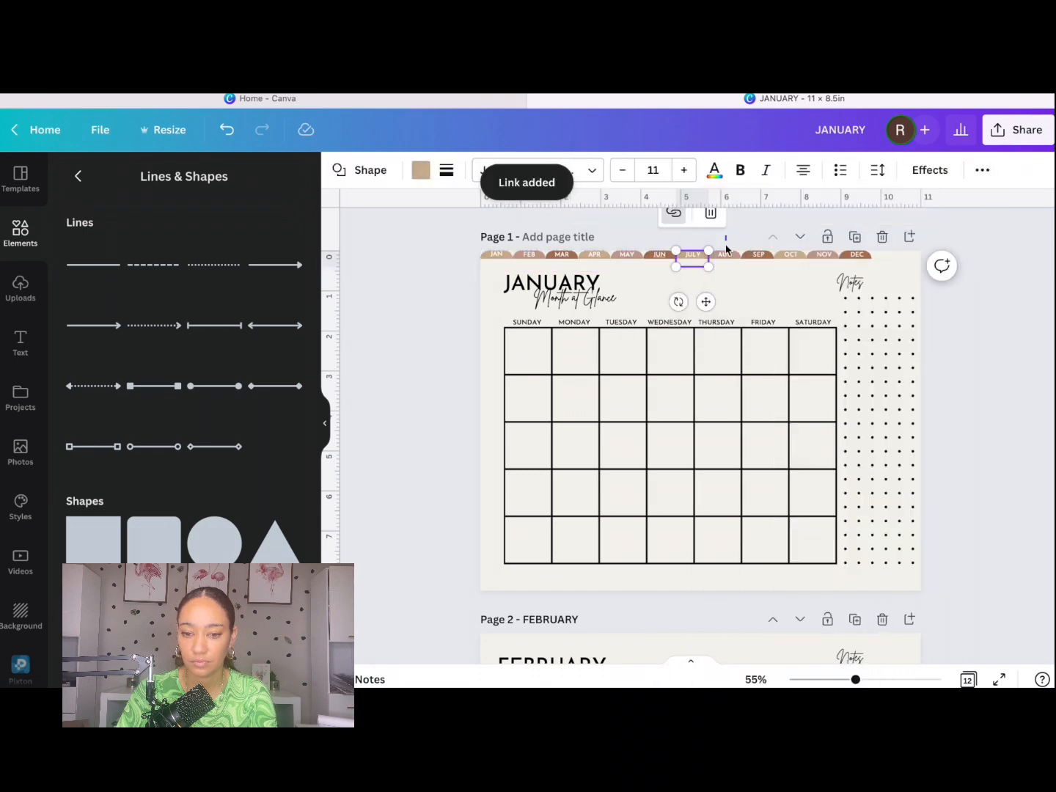
Link the AUG and SEP tabs to their month pages.
right_click(725, 254)
left_click(769, 627)
left_click(758, 255)
left_click(883, 207)
left_click(842, 310)
Link the remaining OCT, NOV and DEC tabs to their month pages.
left_click(790, 255)
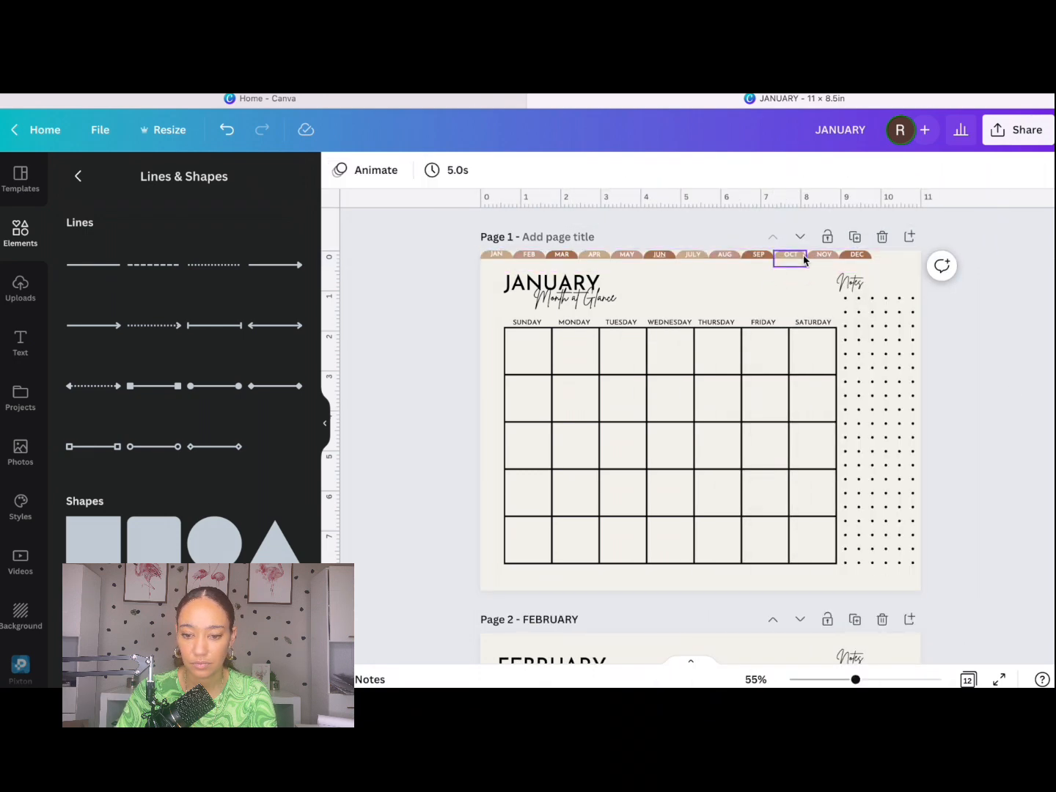
right_click(790, 254)
left_click(769, 627)
left_click(825, 256)
left_click(1003, 325)
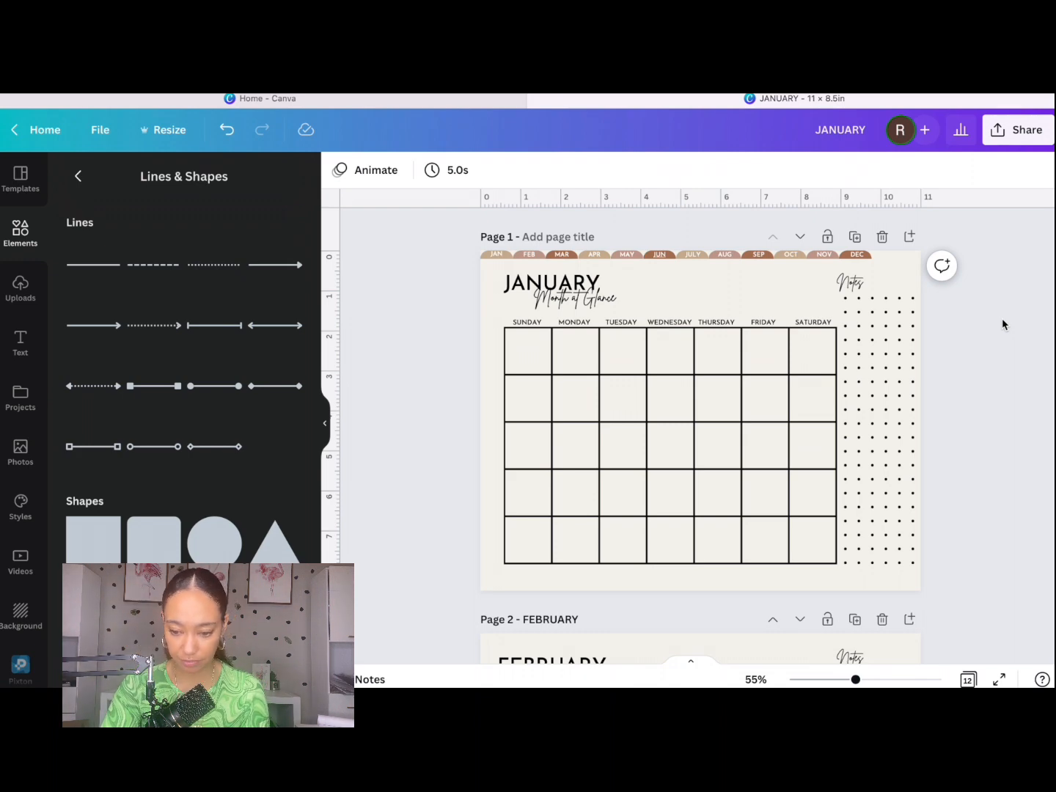
Duplicate the FEBRUARY calendar page directly after the January page.
left_click(855, 620)
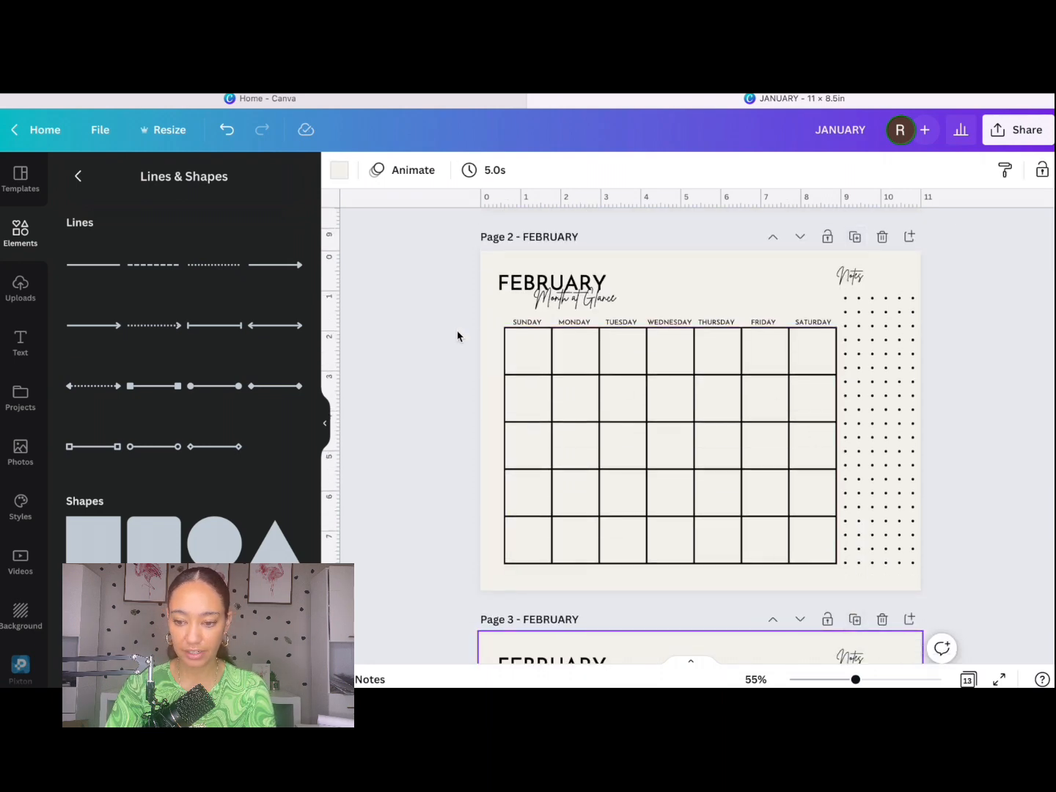
scroll(457, 336, "up", 5)
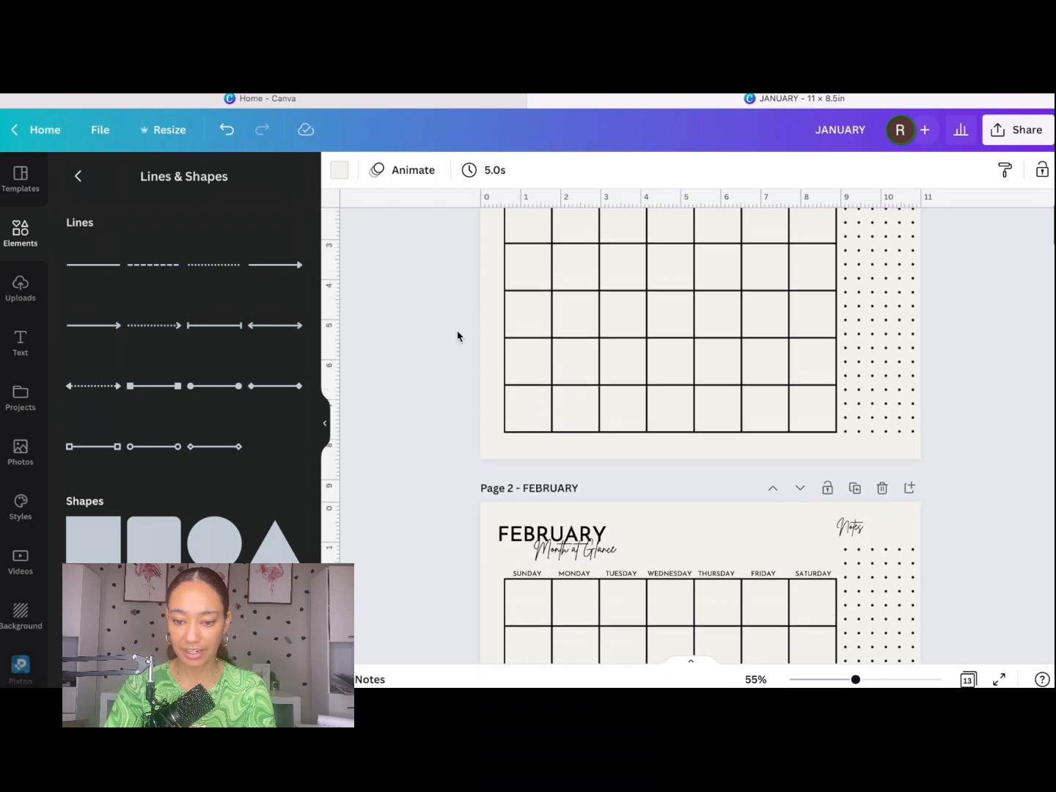
scroll(457, 336, "up", 2)
scroll(458, 335, "down", 6)
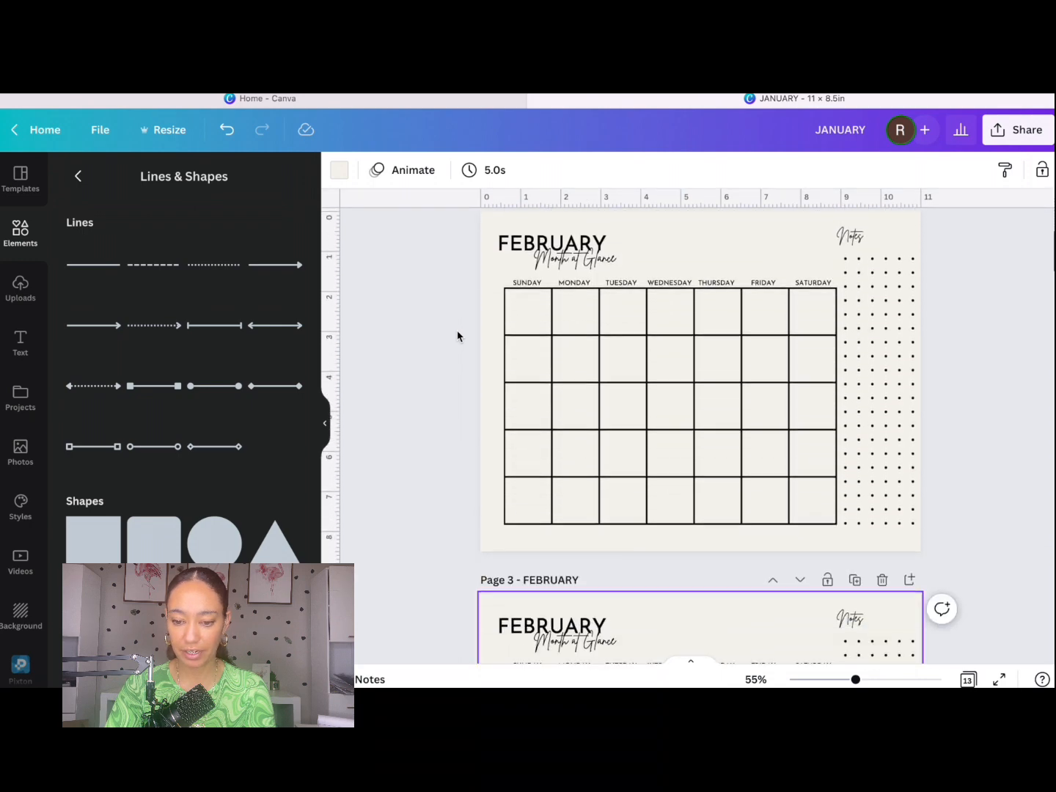
scroll(457, 336, "down", 3)
scroll(509, 558, "up", 6)
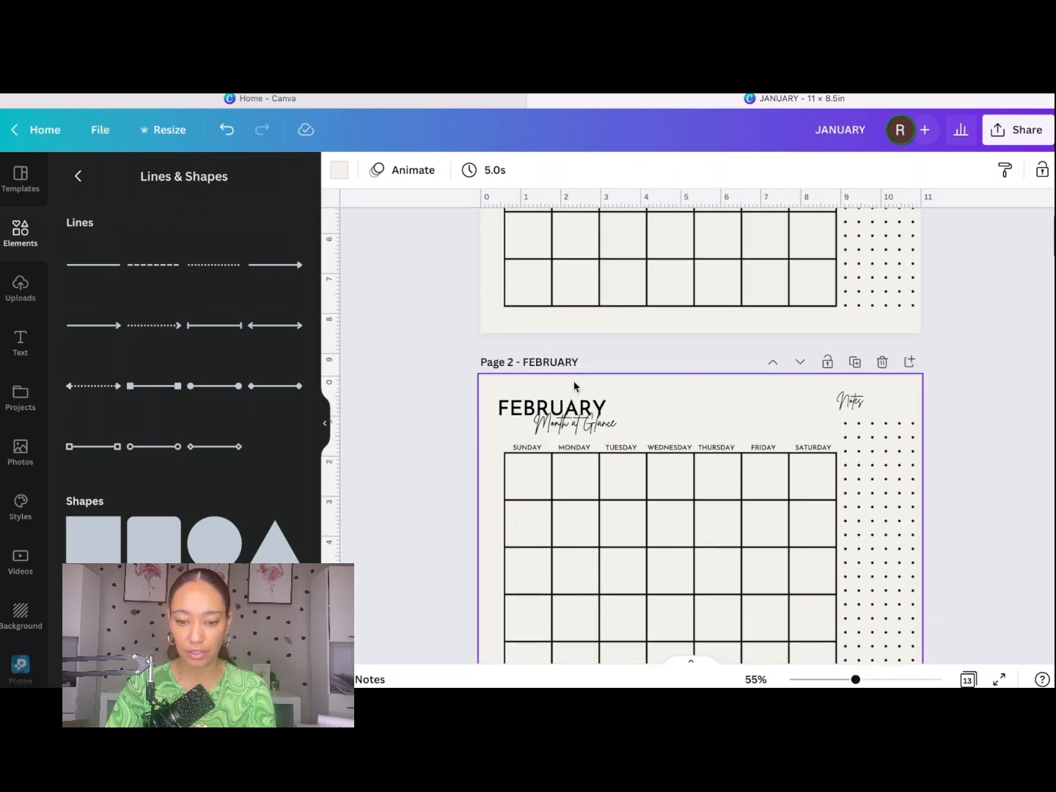
scroll(566, 389, "down", 1)
Title page 2 JAN WEEK 1, remove its grid and notes area, and change its heading to JANUARY with the subtitle Week 1.
double_click(540, 337)
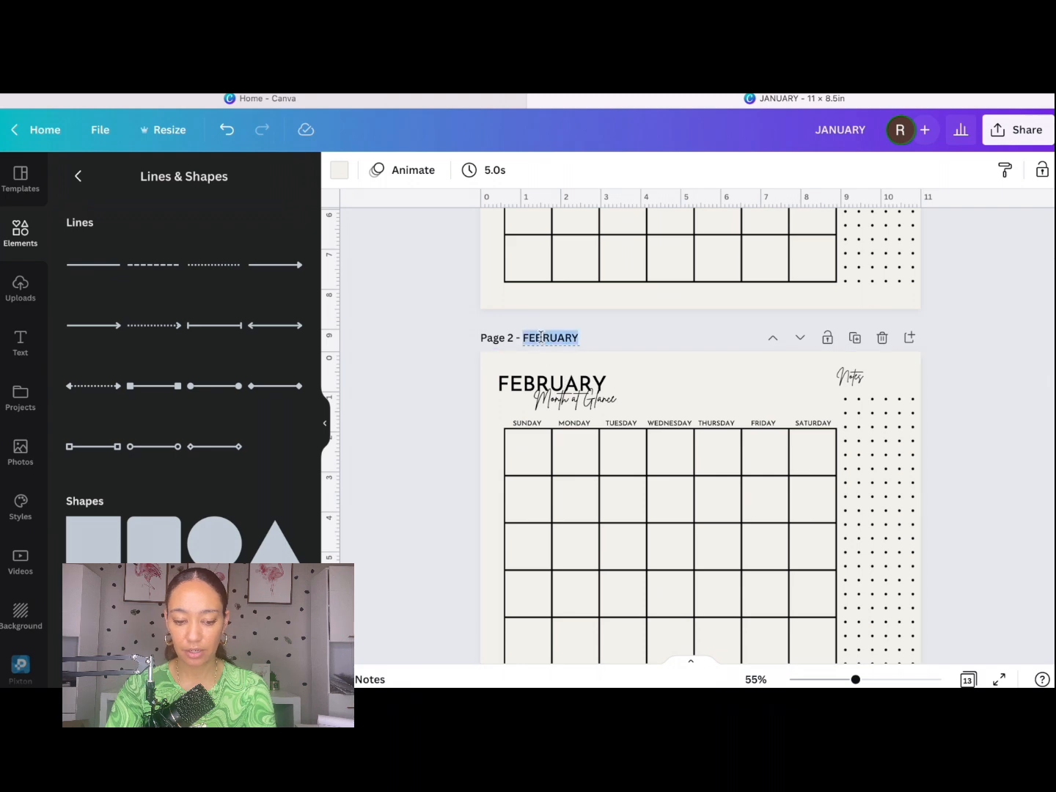
type("JAN WEEK 1")
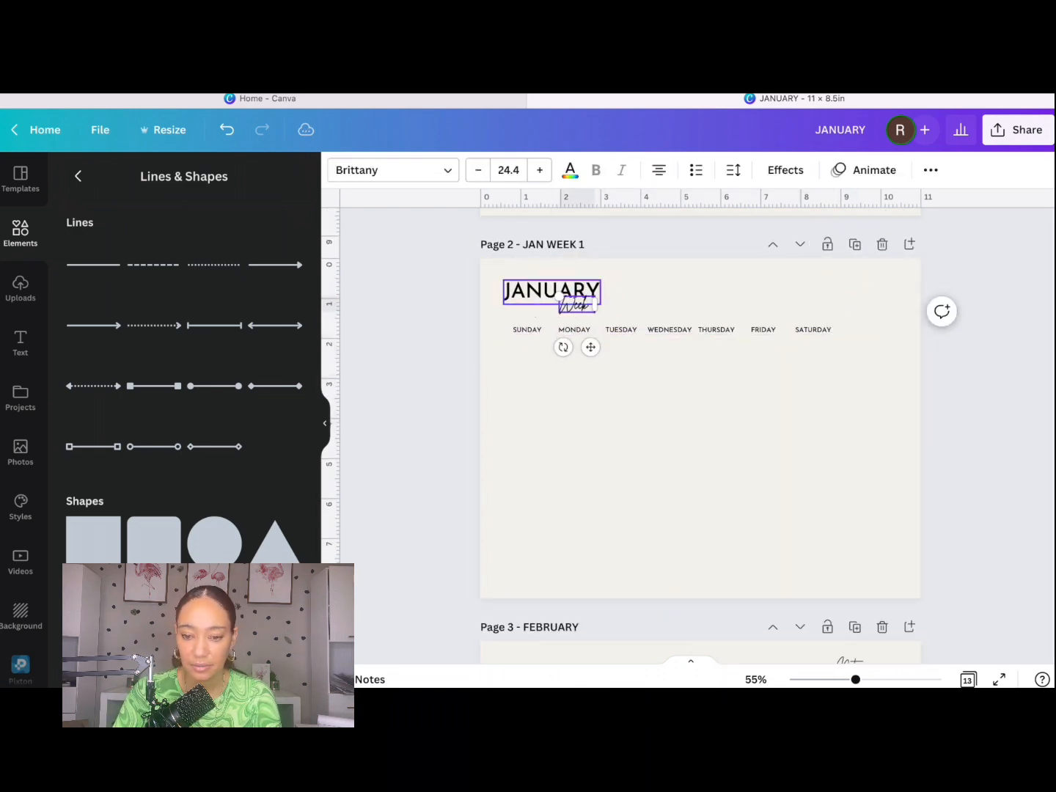
left_click(538, 330)
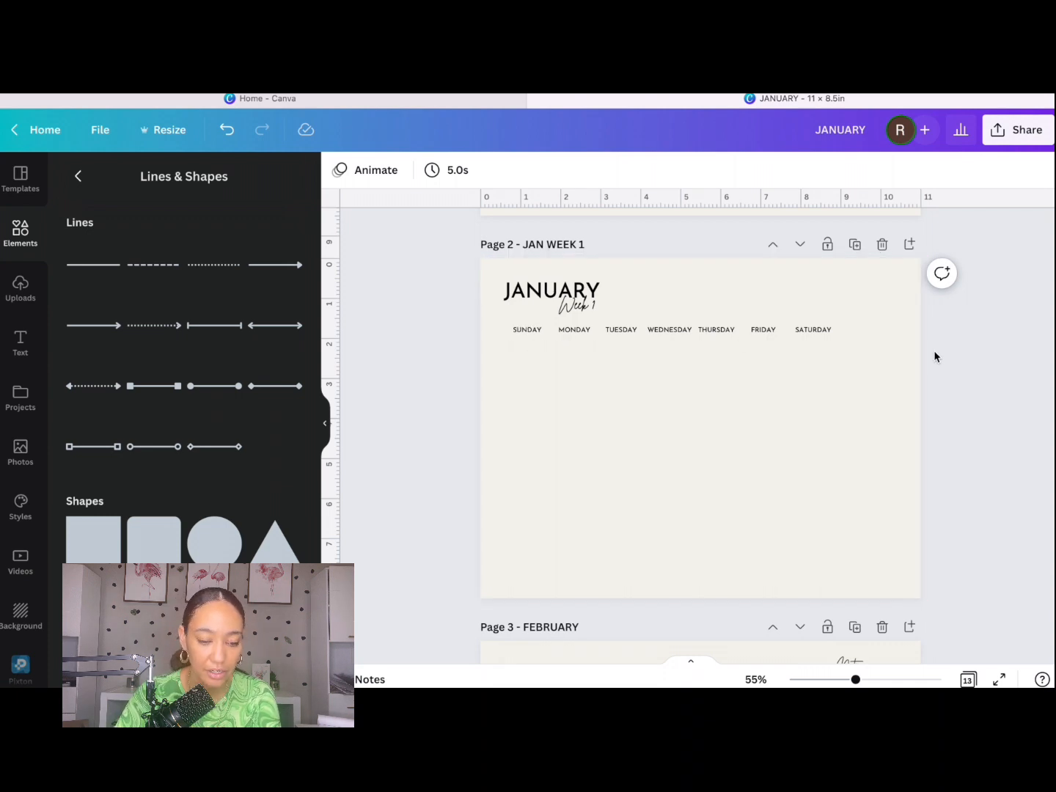
Add a square shape below the SUNDAY heading on the JAN WEEK 1 page and narrow it to about 1.5 in wide.
left_click(103, 530)
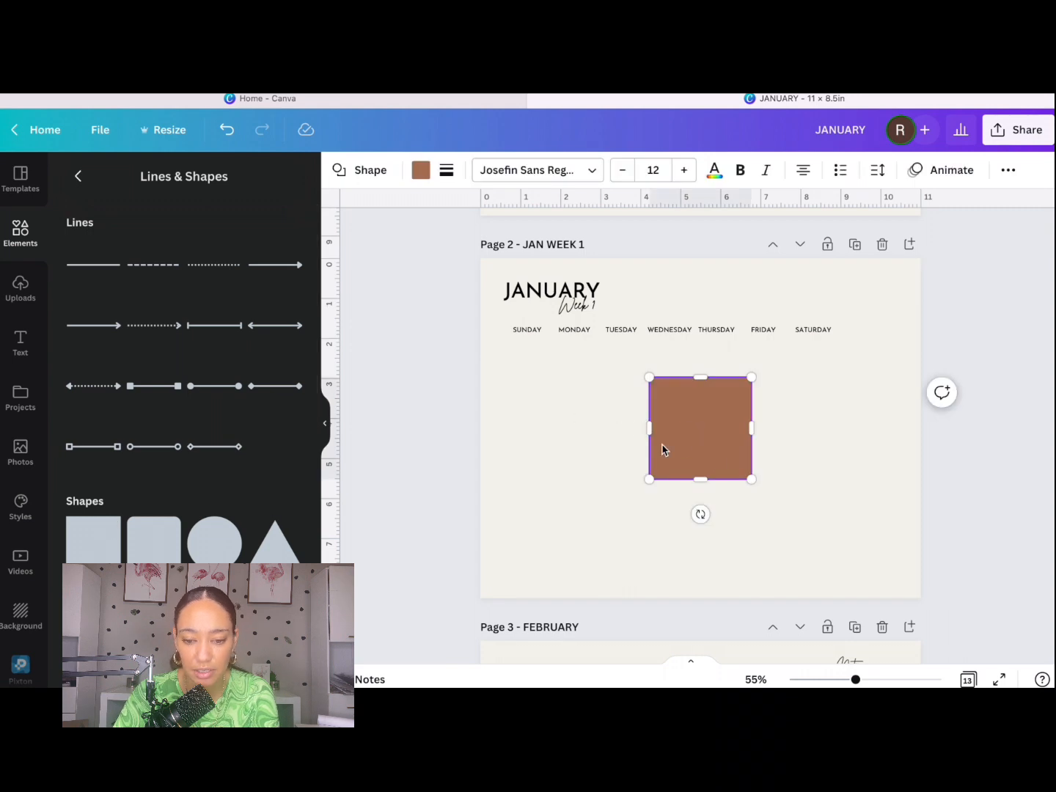
left_click_drag(663, 450, 504, 412)
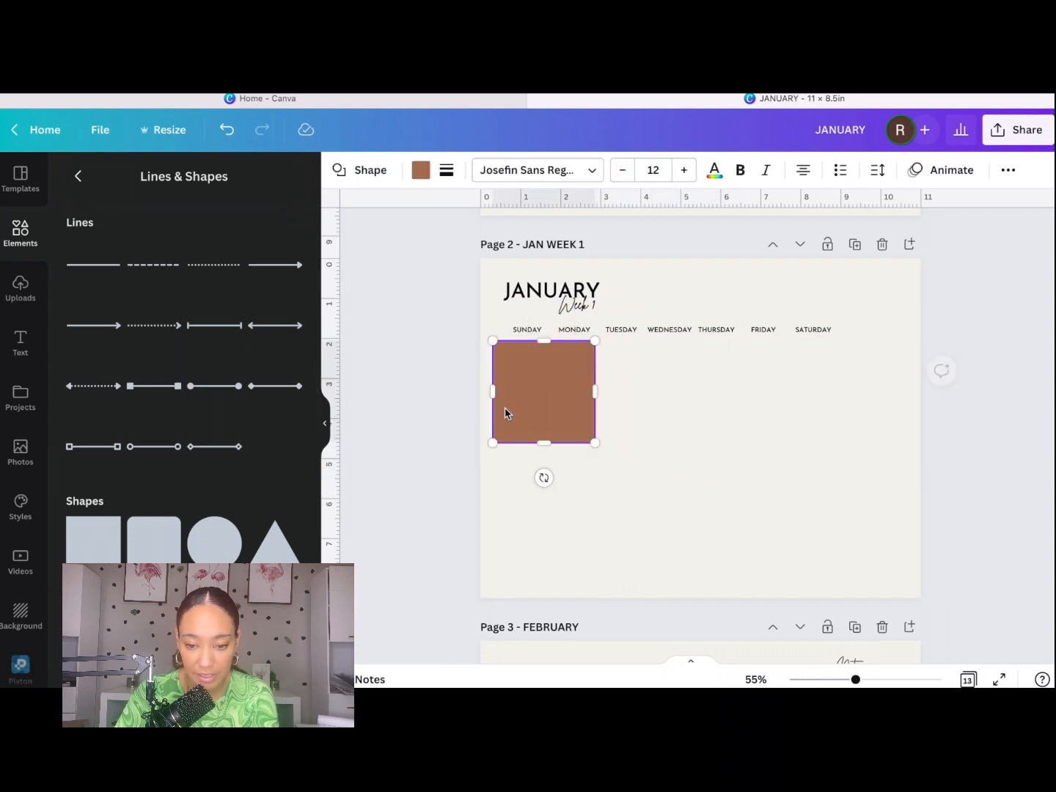
left_click_drag(594, 396, 552, 393)
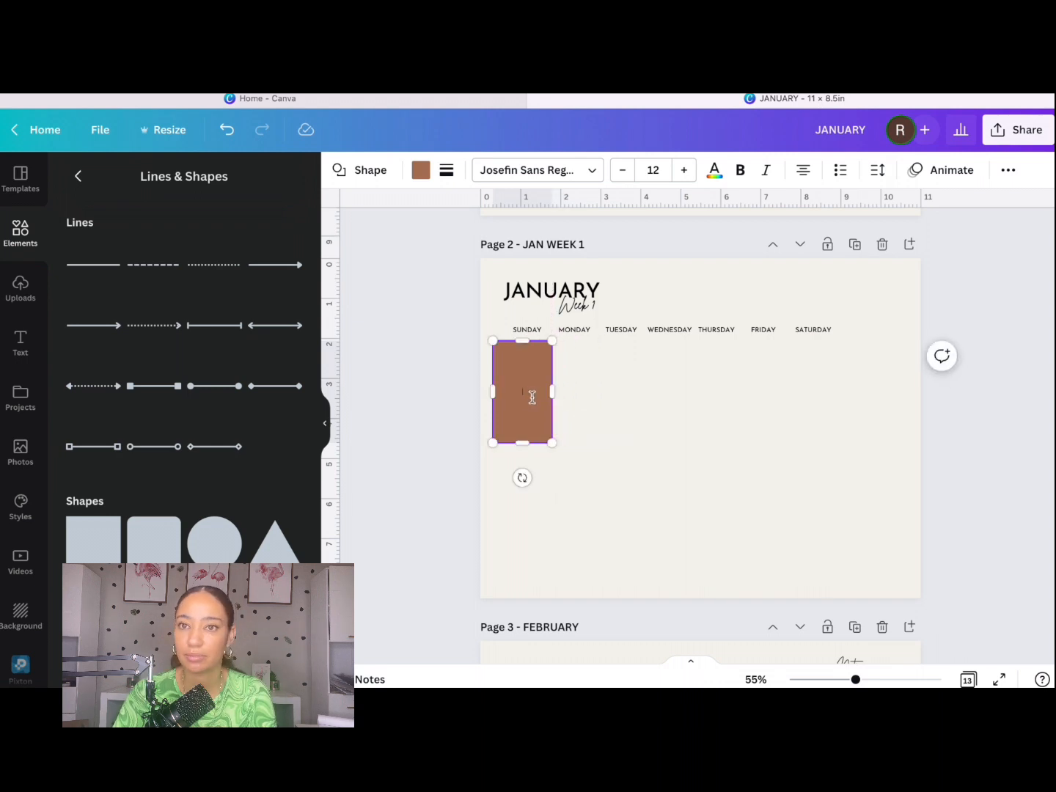
Give the brown rectangle below SUNDAY a solid border with a weight of 2.
left_click(421, 172)
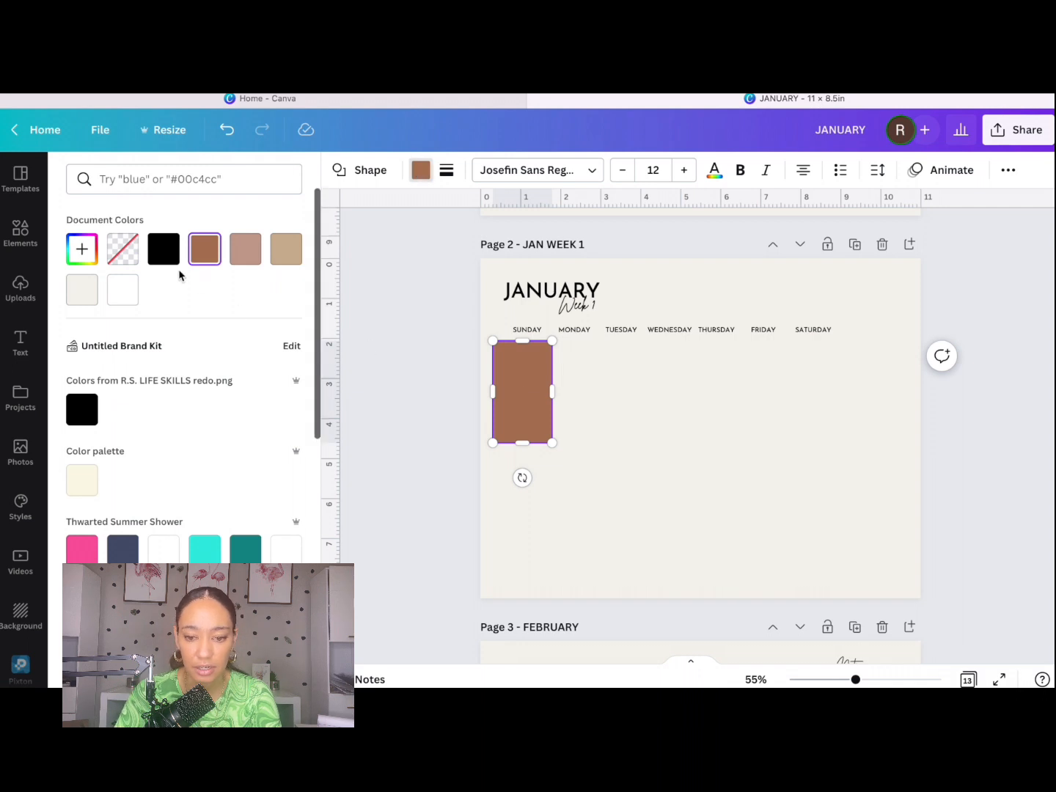
left_click(446, 170)
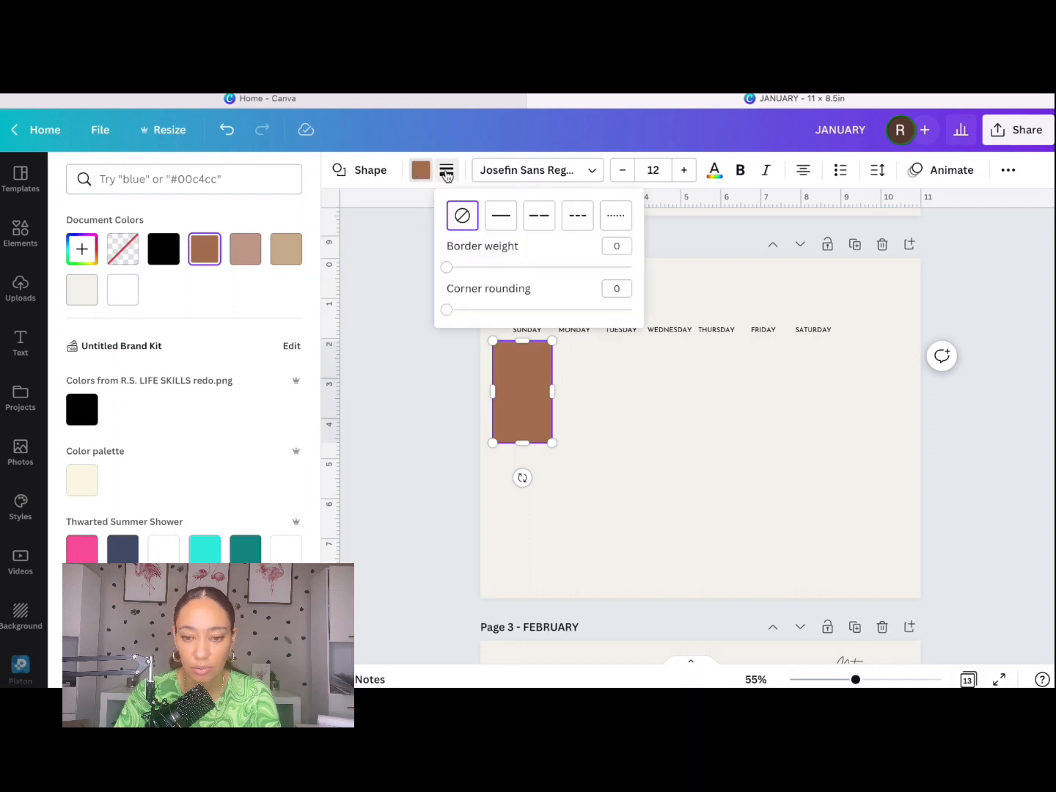
left_click(500, 220)
left_click(624, 250)
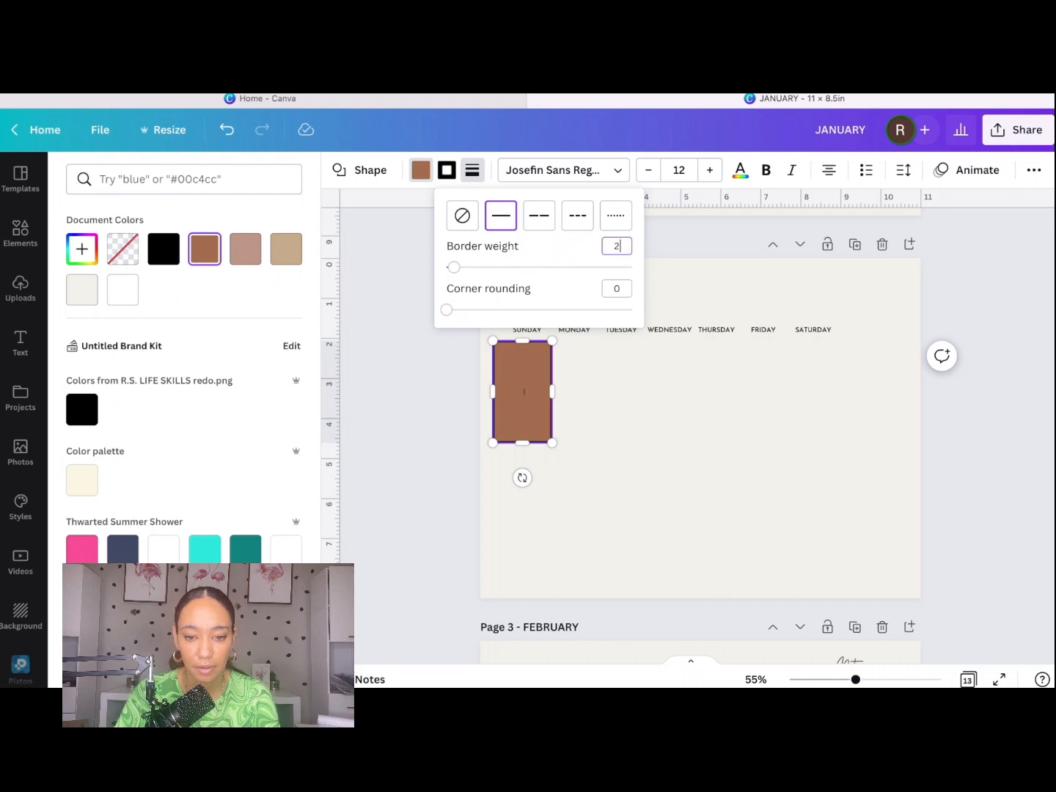
Remove the fill from the bordered rectangle and shift it slightly right to sit centred below the SUNDAY heading.
left_click(422, 171)
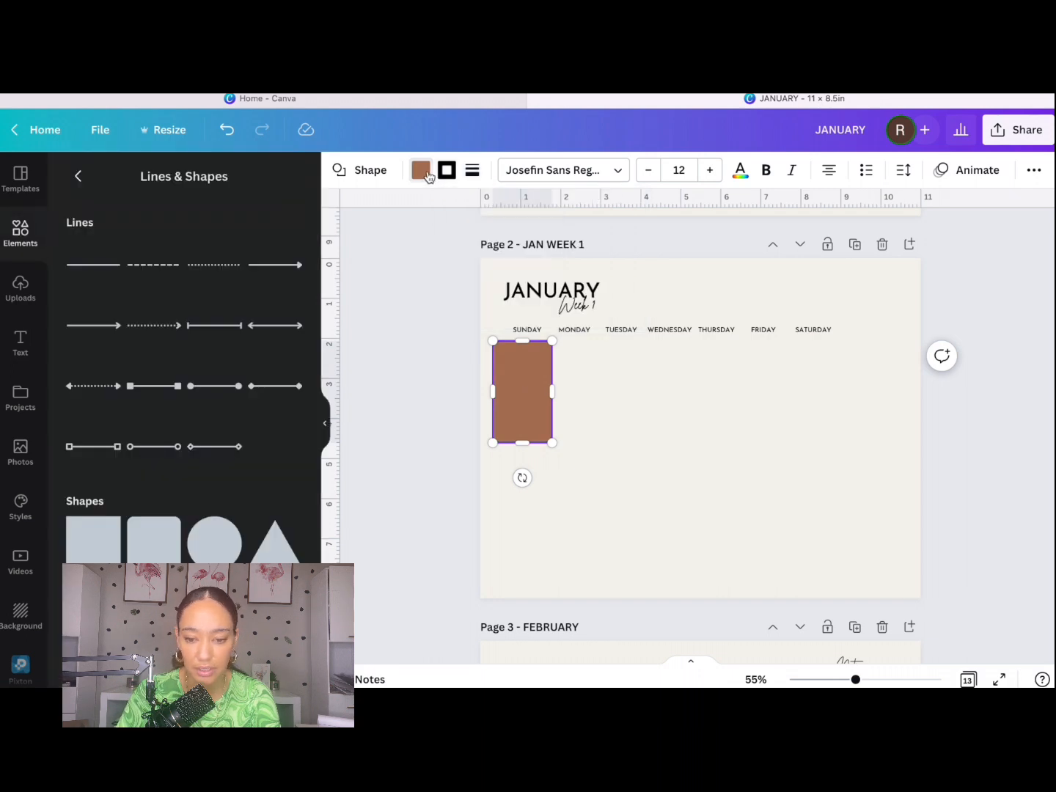
left_click(424, 172)
left_click(122, 248)
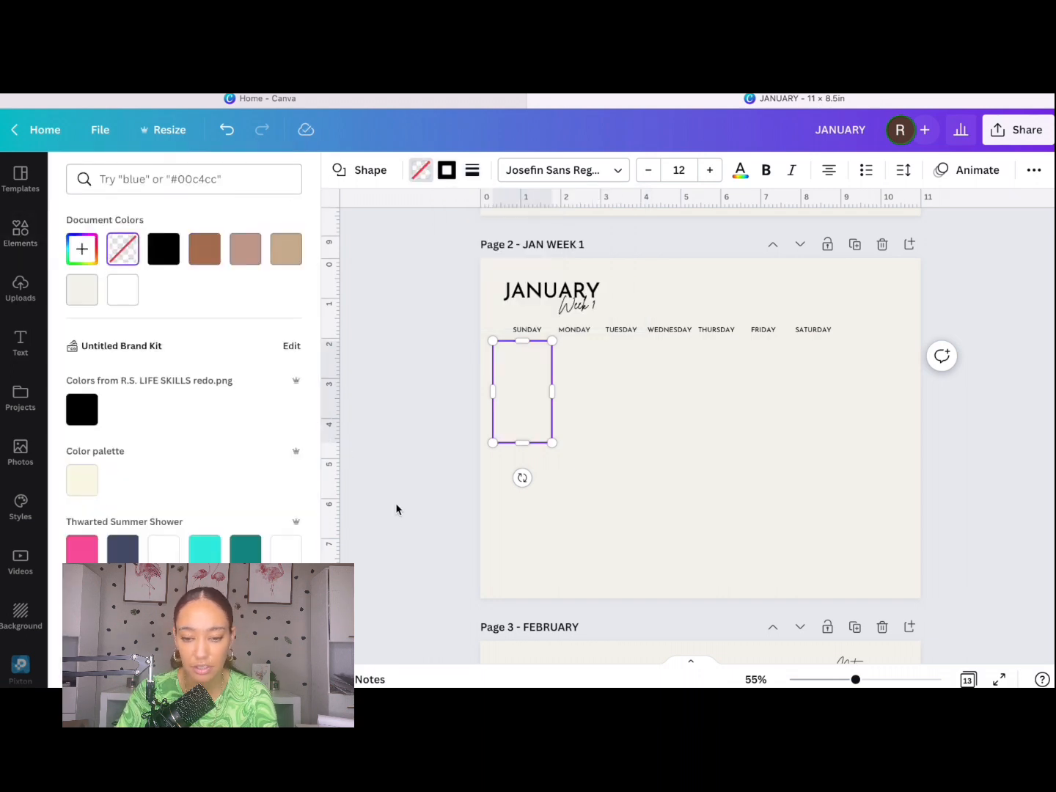
left_click(400, 476)
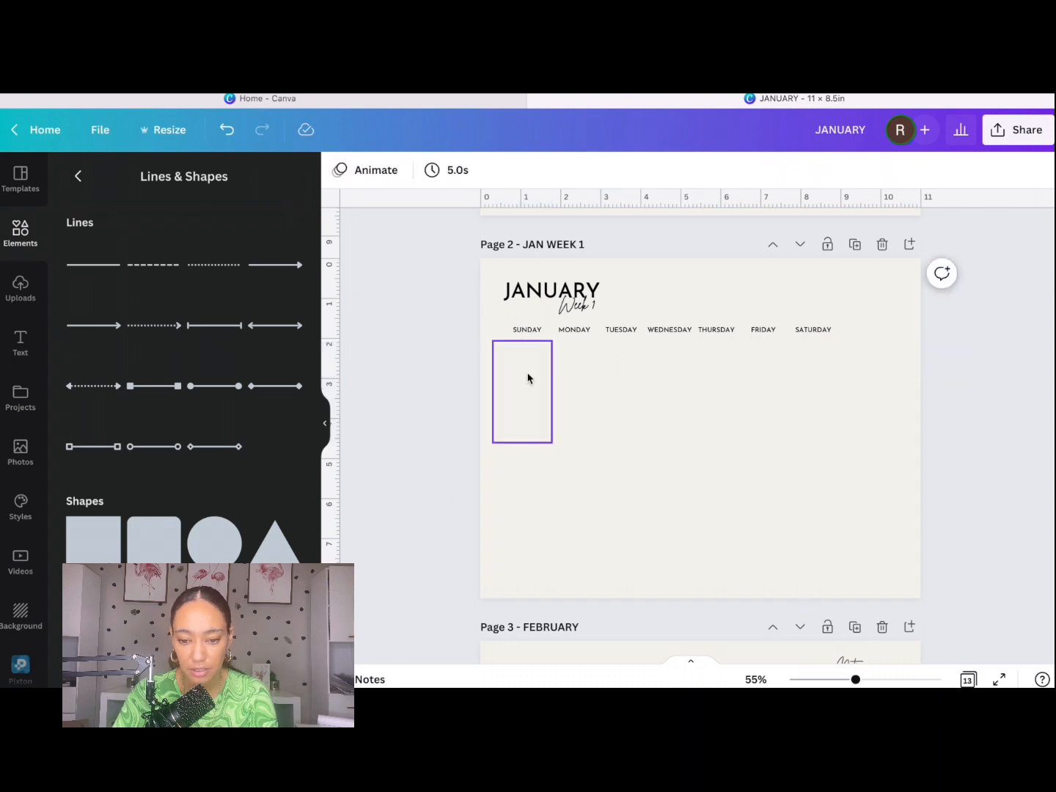
left_click_drag(527, 379, 532, 379)
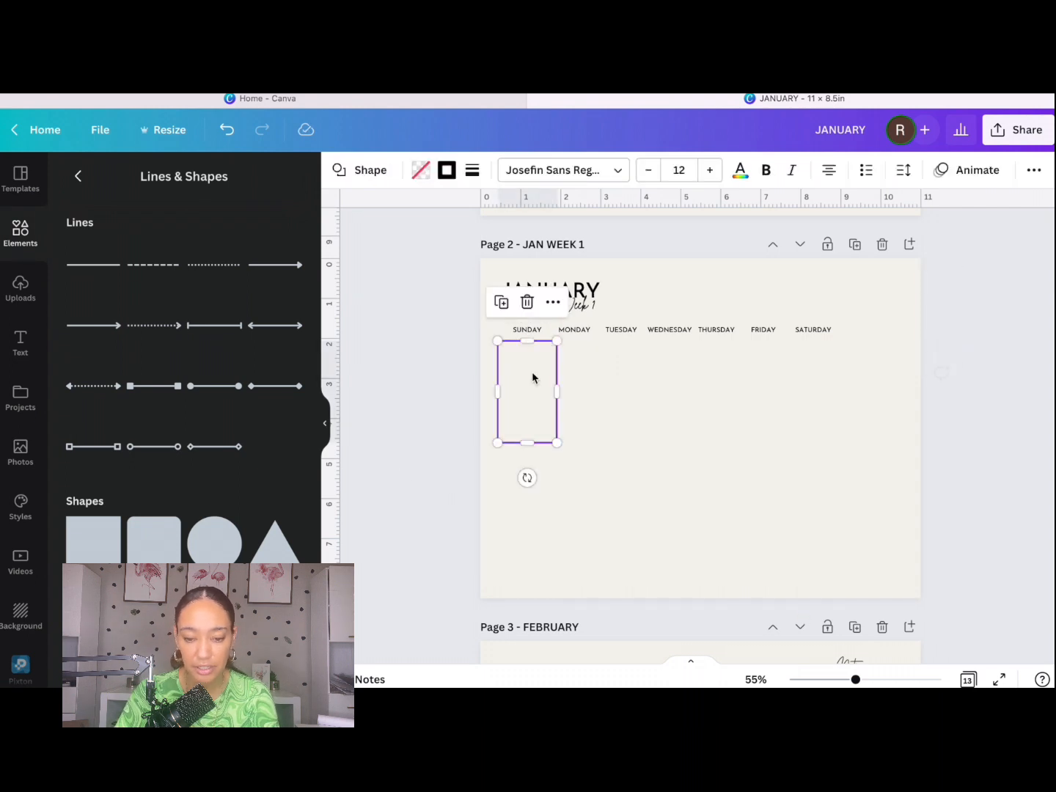
Duplicate the outlined box directly beneath itself and scale the pair down so each box is about 1.2 in wide.
left_click(502, 302)
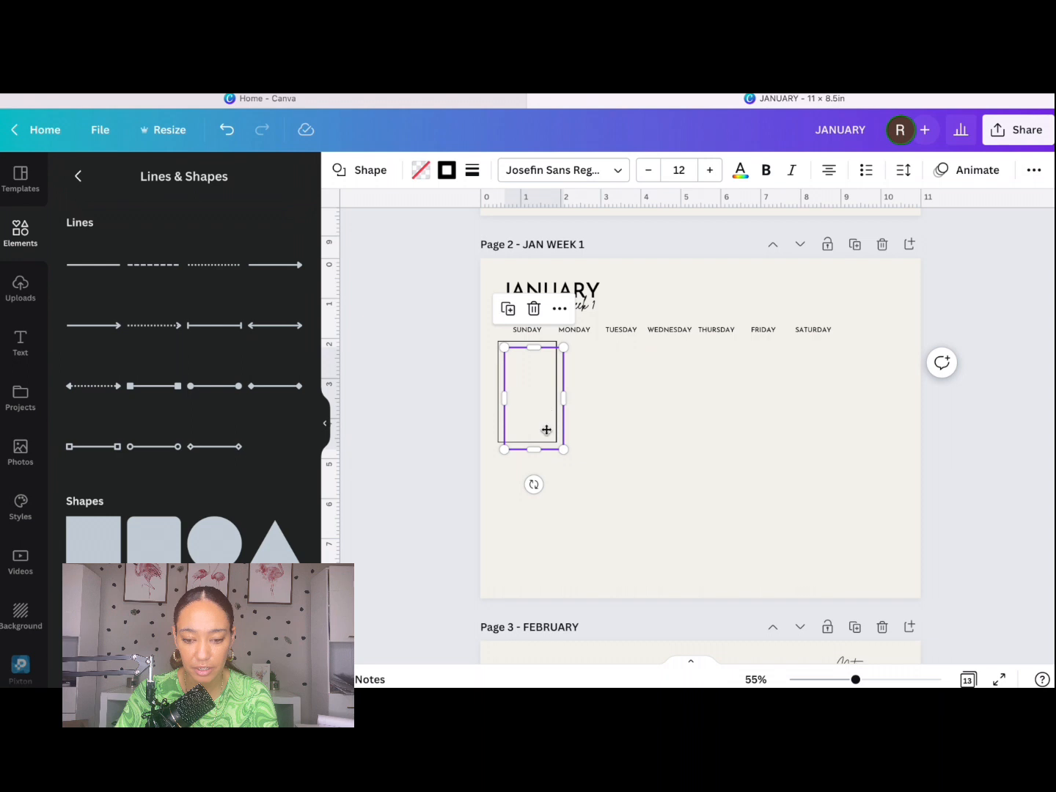
left_click_drag(547, 430, 540, 497)
left_click(527, 359)
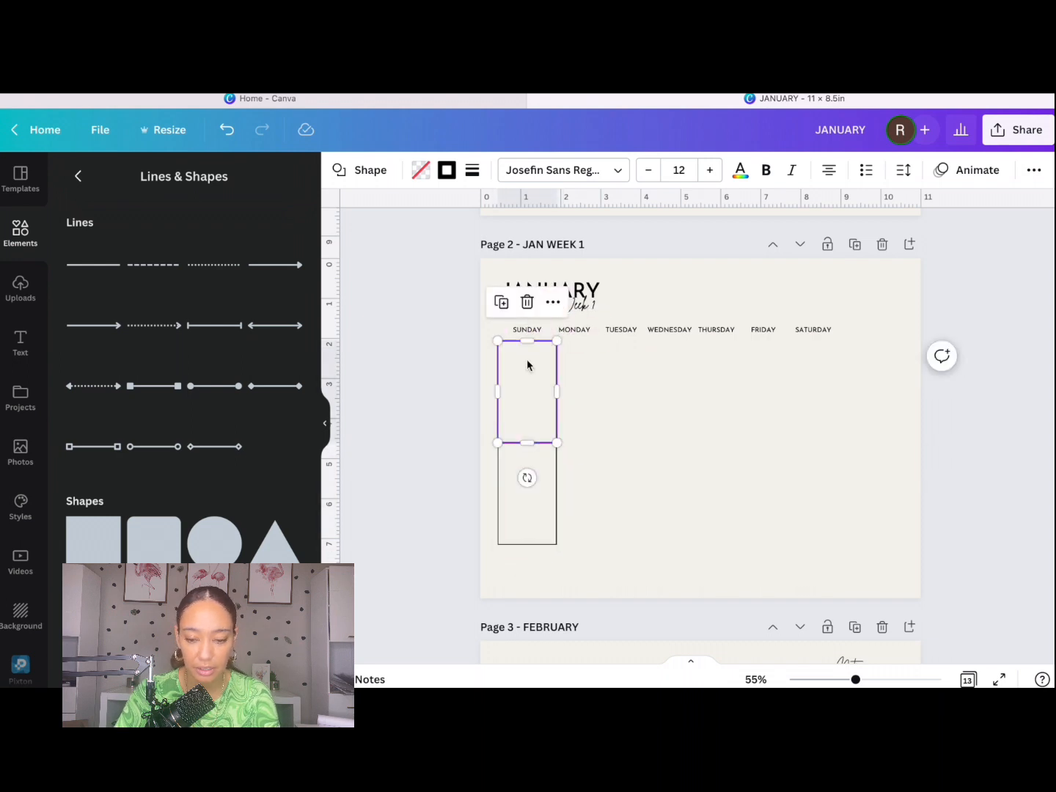
left_click(545, 525, "shift")
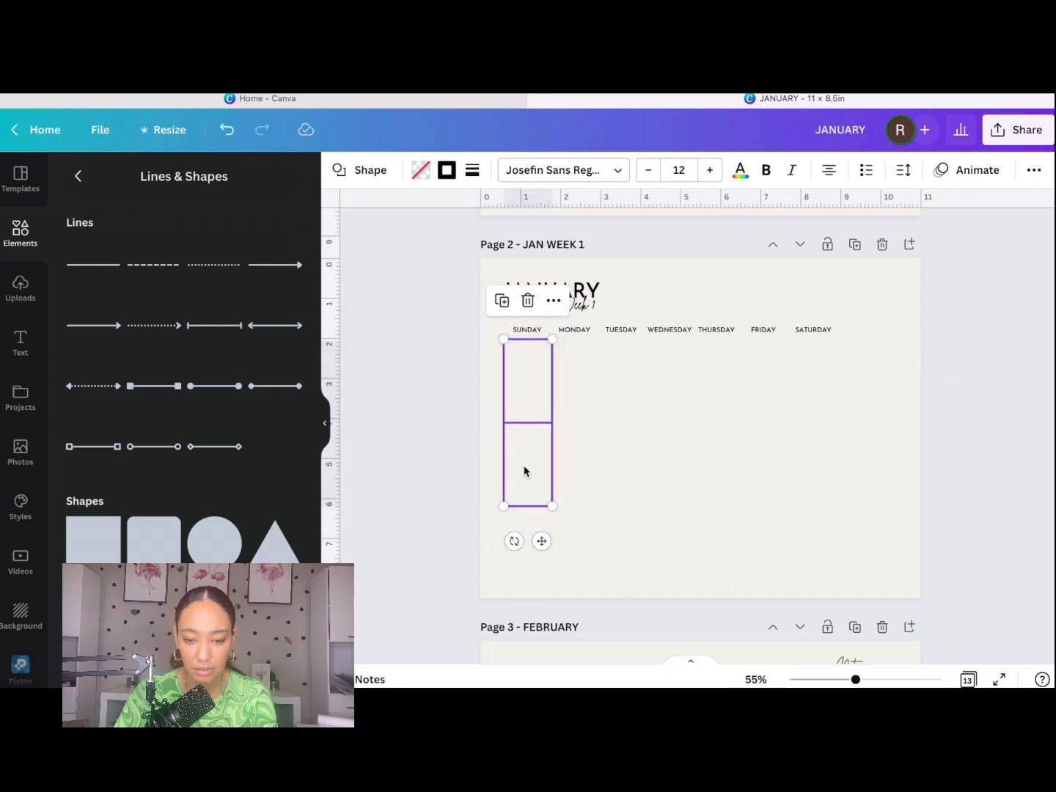
Duplicate the lower box and attach the copy beneath it, making a column of three boxes under SUNDAY.
left_click(524, 472)
key("super+d")
left_click_drag(536, 485, 532, 554)
left_click_drag(489, 359, 683, 547)
scroll(534, 454, "up", 10)
left_click(553, 453)
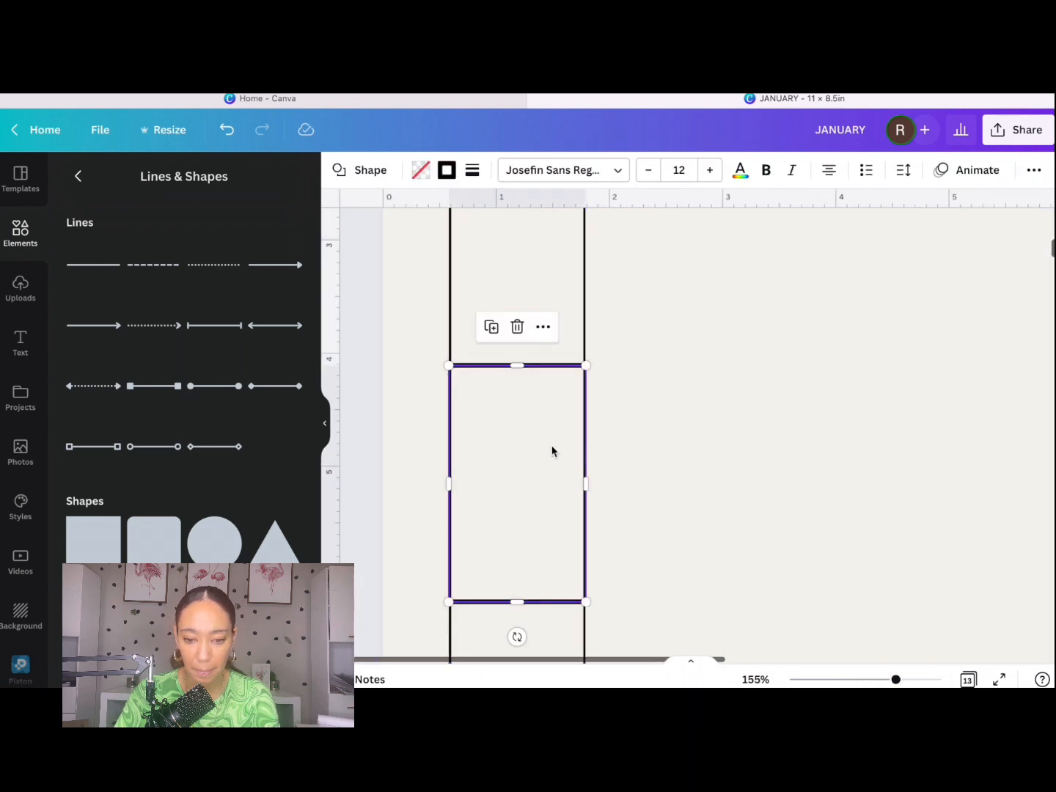
left_click(702, 523)
scroll(702, 523, "down", 3)
scroll(682, 454, "down", 10)
left_click_drag(654, 386, 511, 562)
left_click(1034, 170)
left_click(907, 207)
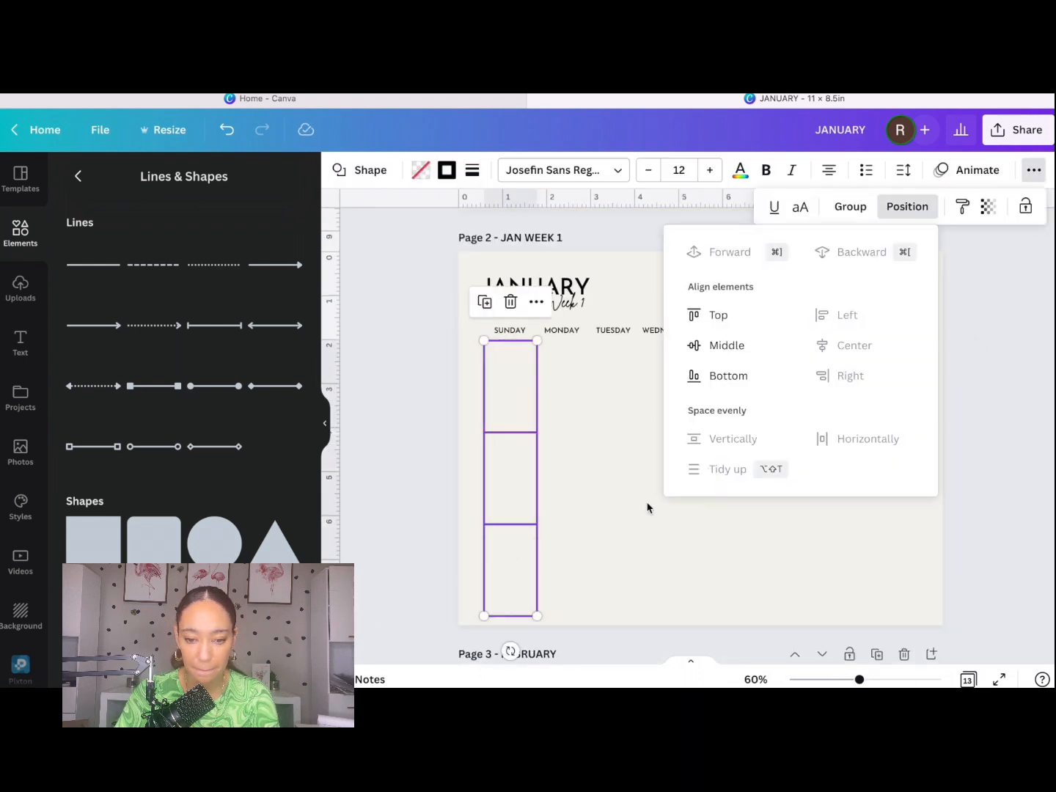
left_click(603, 541)
Duplicate the three-box SUNDAY column side by side until every day through SATURDAY has its own column.
left_click(502, 407)
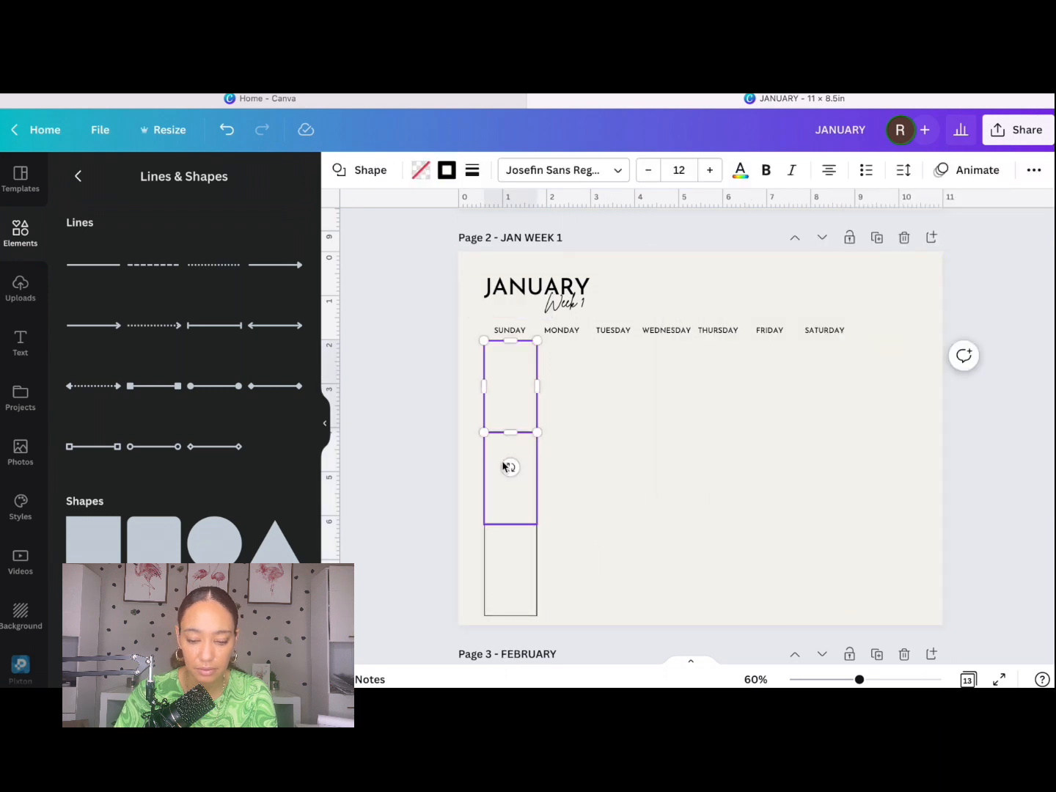
left_click(495, 514, "shift")
left_click(500, 563, "shift")
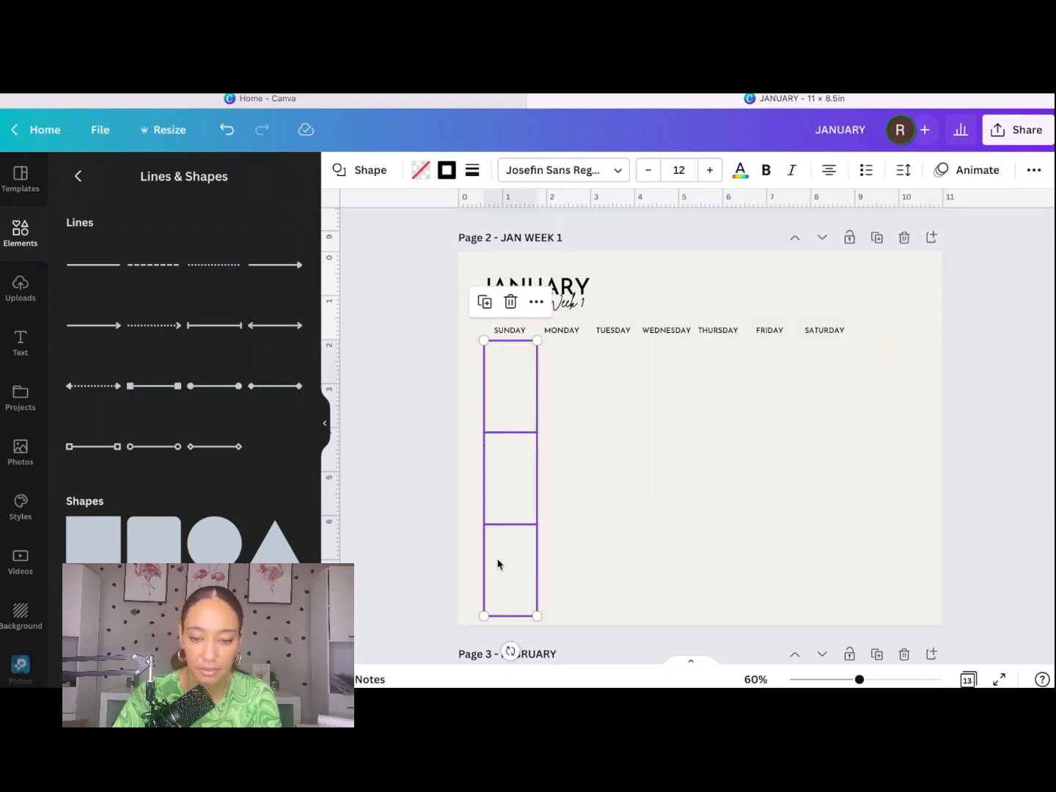
key("super+d")
left_click_drag(511, 505, 558, 495)
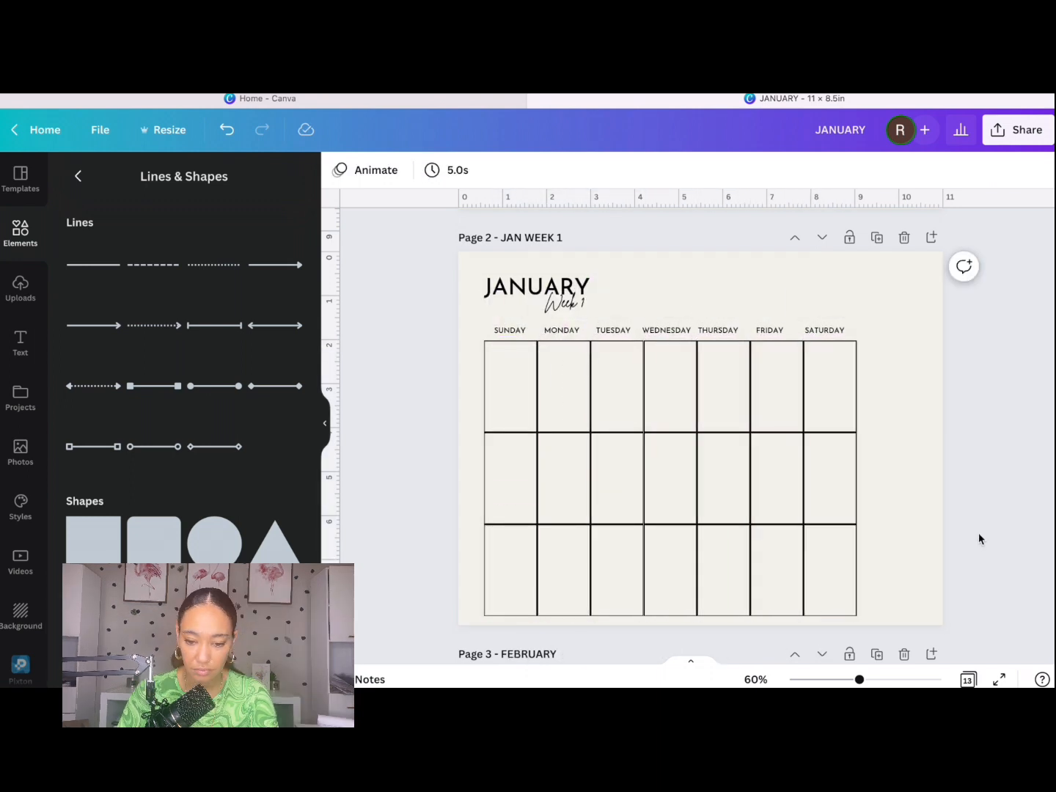
Move the SATURDAY and FRIDAY columns with their headings to the right and space the top row of boxes evenly.
left_click(833, 406)
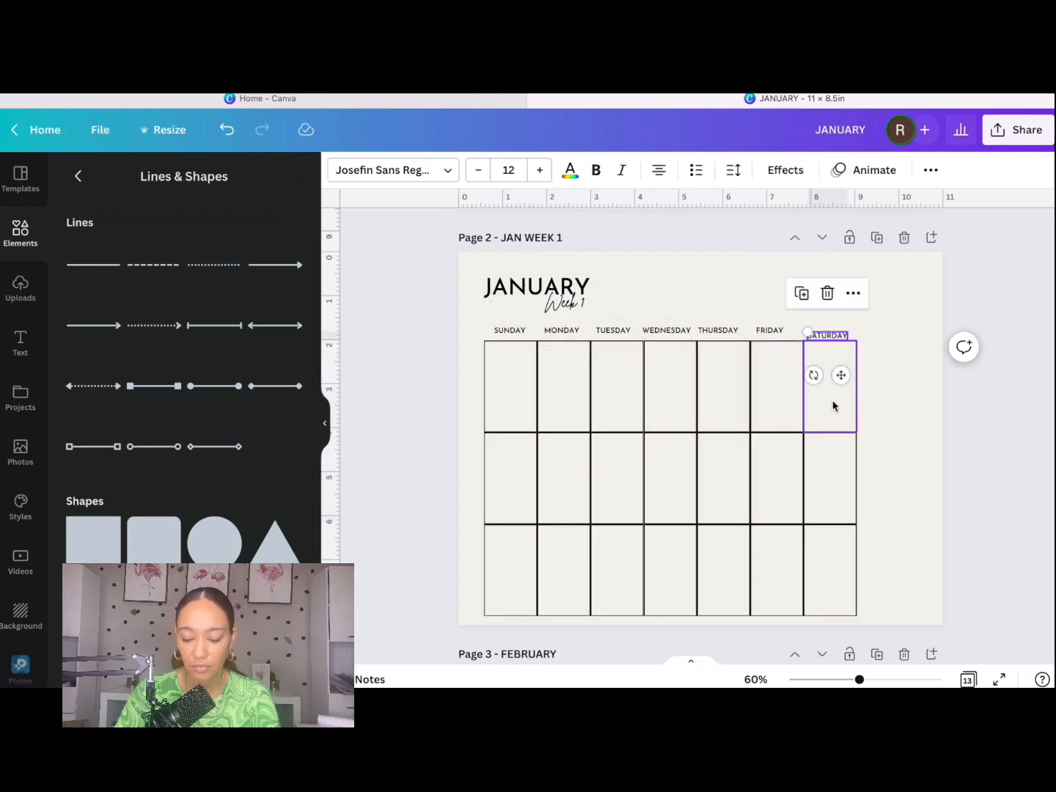
left_click_drag(828, 382, 869, 382)
left_click_drag(775, 385, 805, 385)
left_click_drag(916, 418, 507, 410)
key("alt+shift+t")
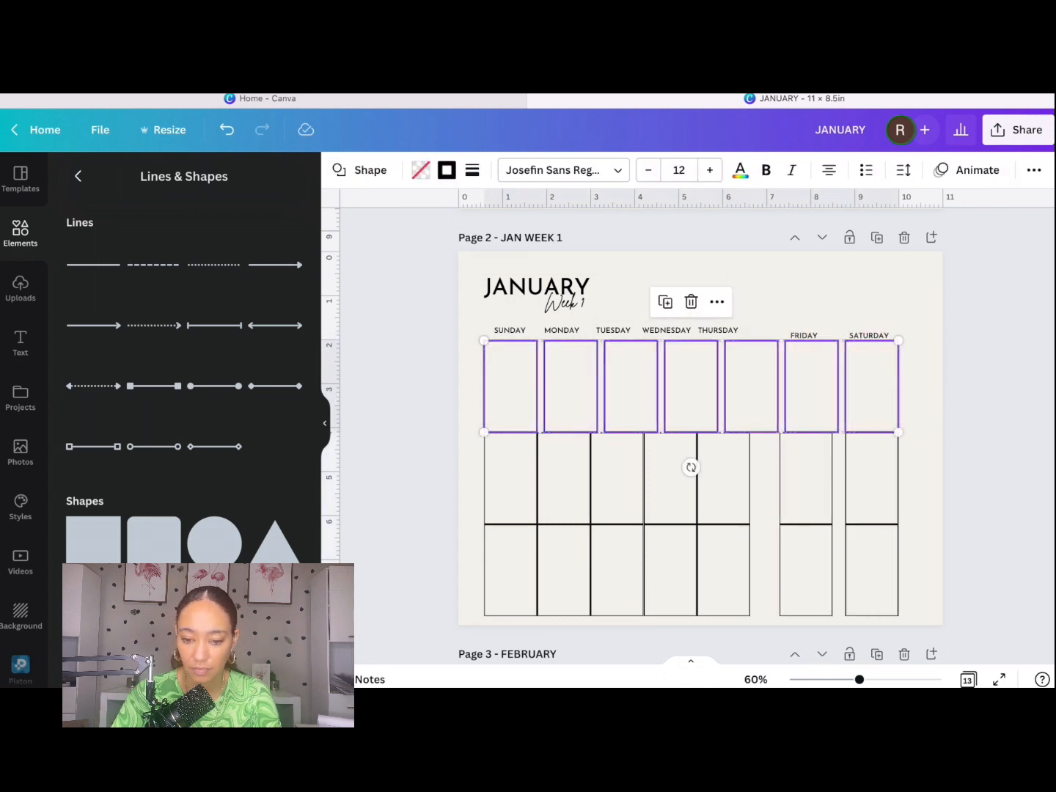
Tidy up the seven boxes of the middle row so they are spaced evenly across the page.
left_click_drag(509, 492, 860, 488)
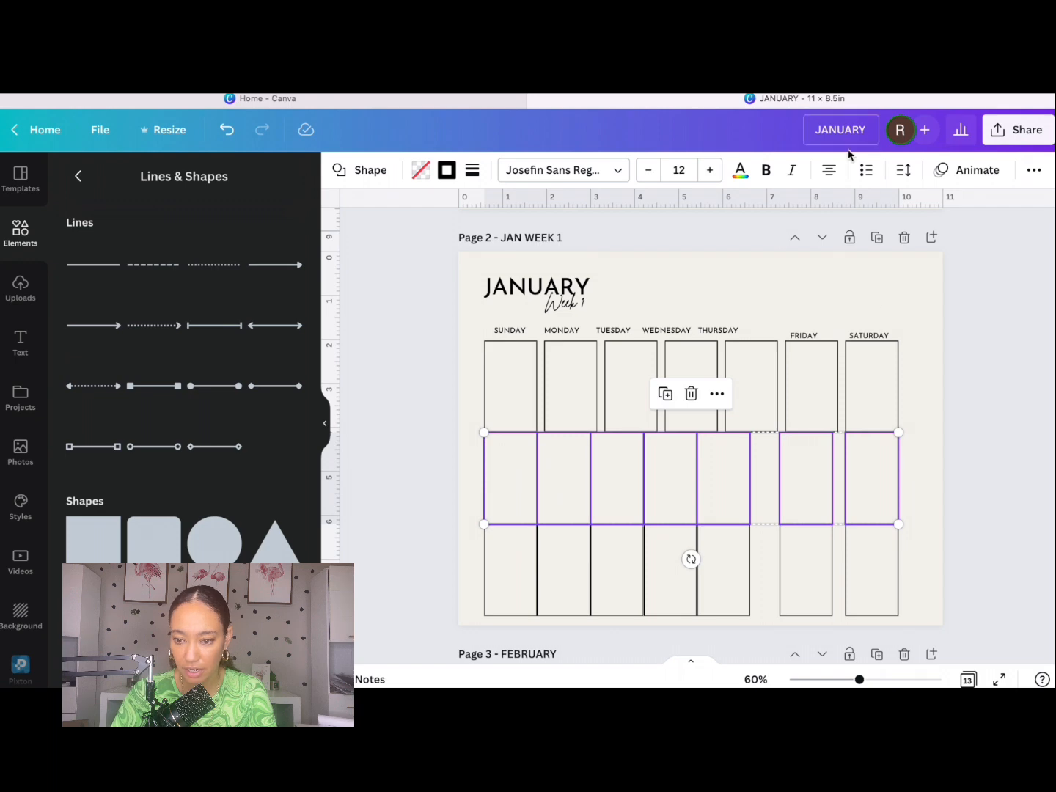
left_click(1033, 173)
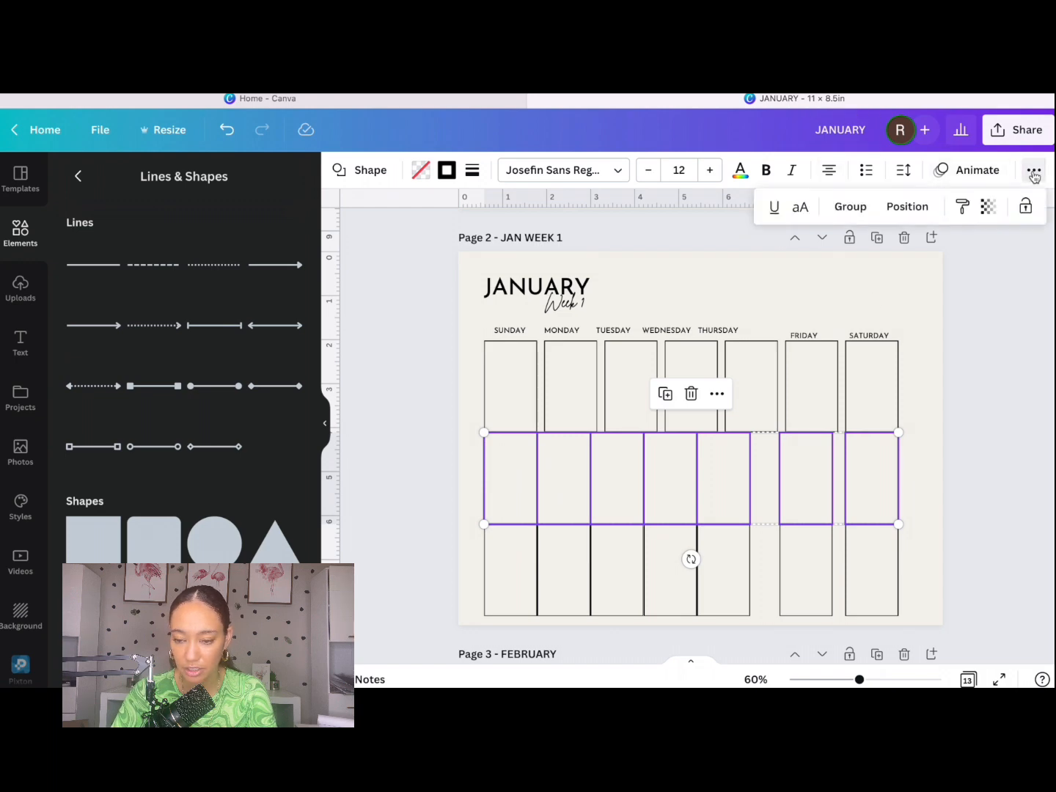
left_click(907, 208)
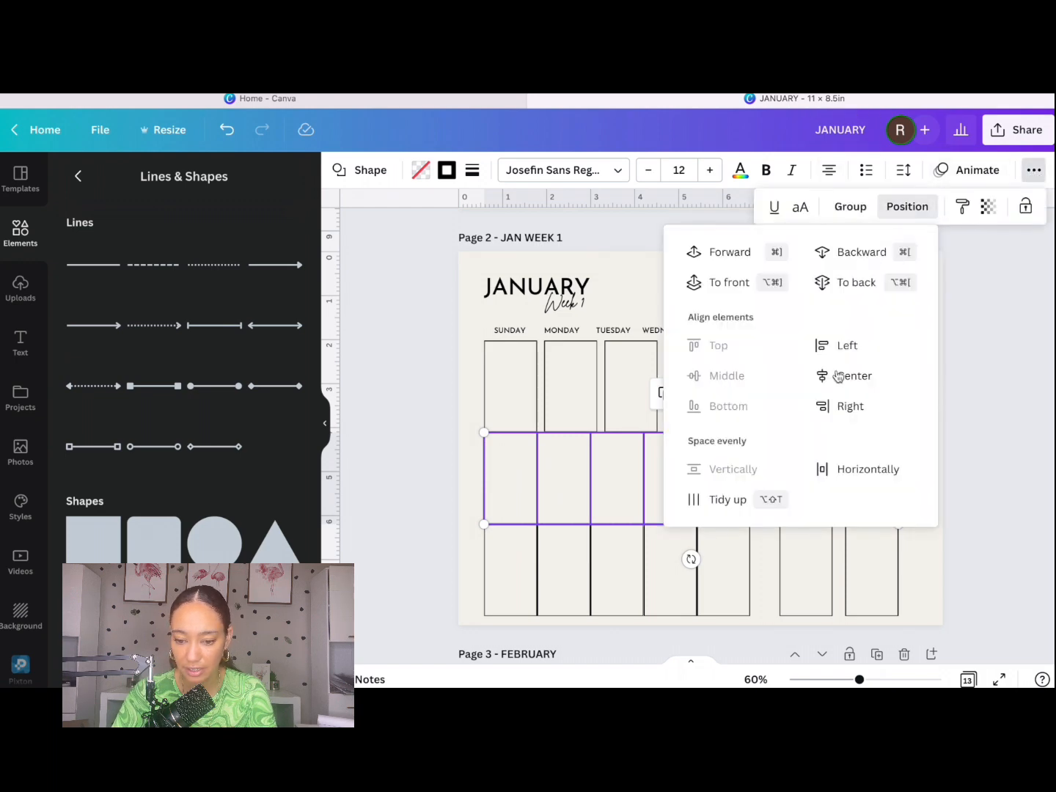
left_click(717, 498)
left_click(993, 527)
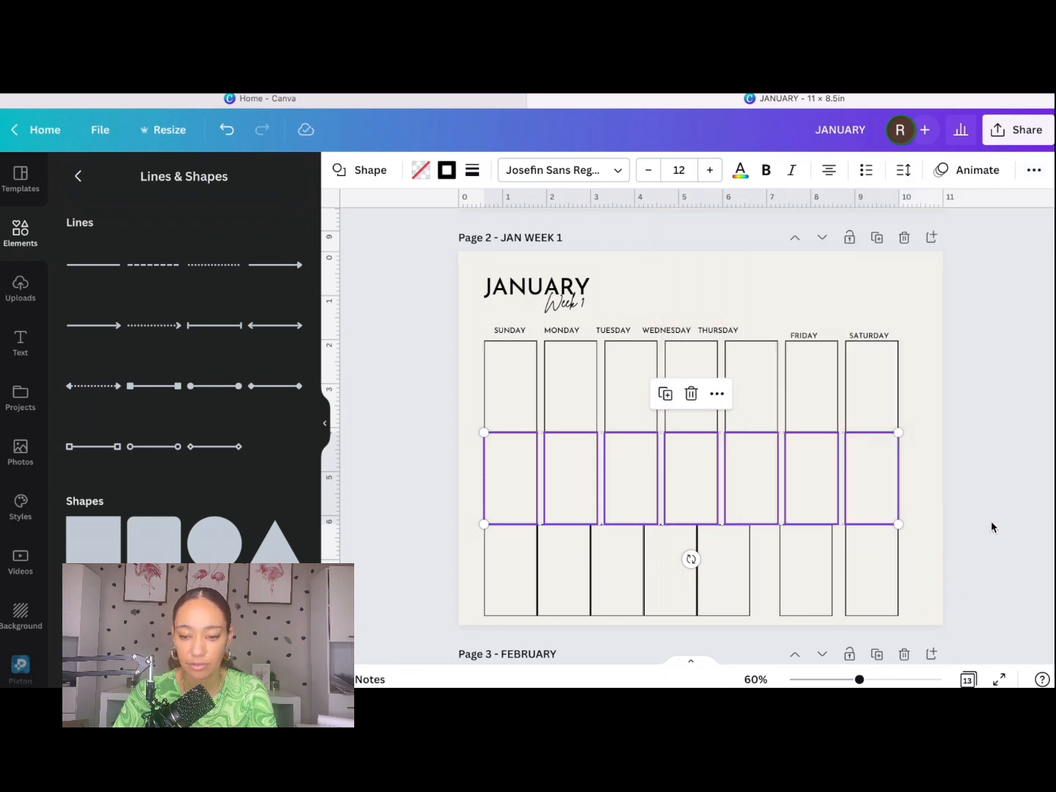
left_click(993, 527)
Select all seven boxes of the bottom row and tidy up their spacing to match the rows above.
left_click(882, 583)
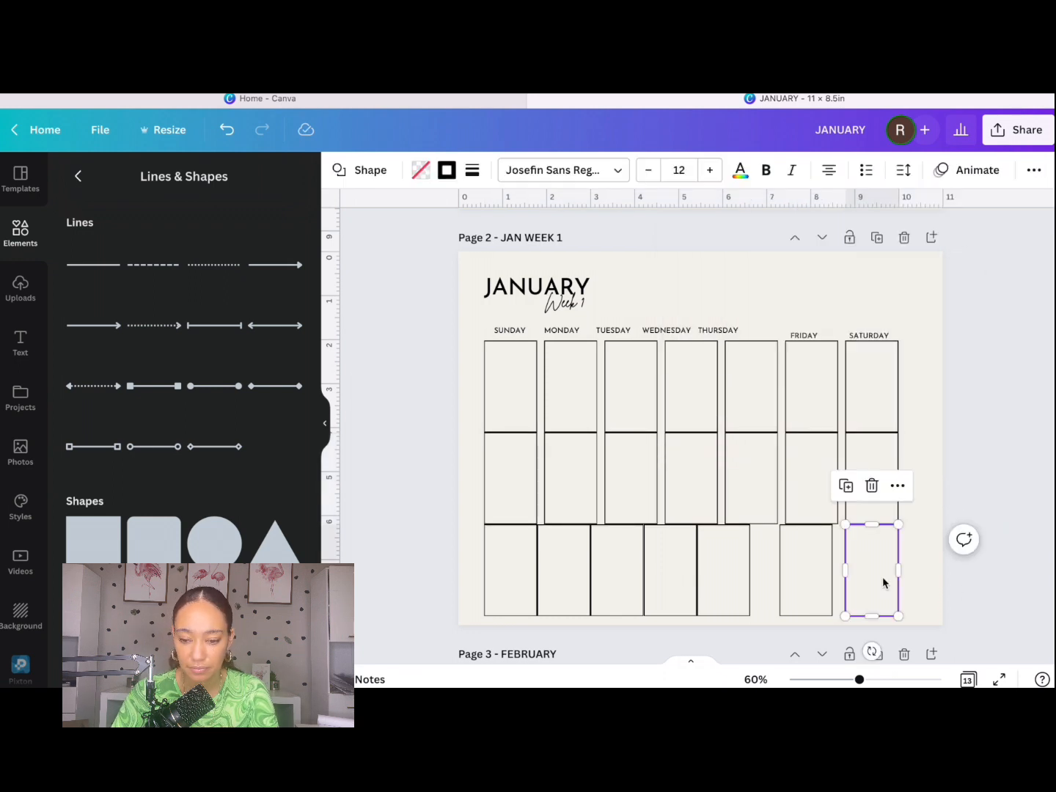
left_click(822, 583, "shift")
left_click(748, 575, "shift")
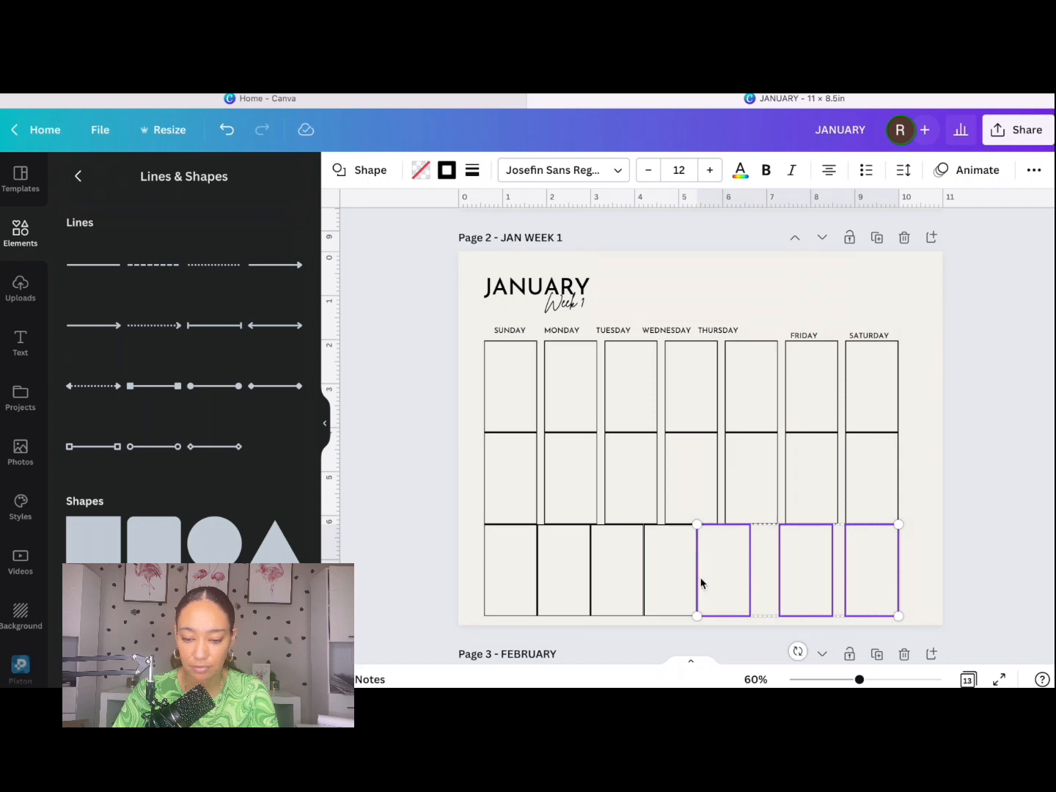
left_click(678, 578, "shift")
left_click(632, 570, "shift")
left_click(575, 565, "shift")
left_click(512, 576, "shift")
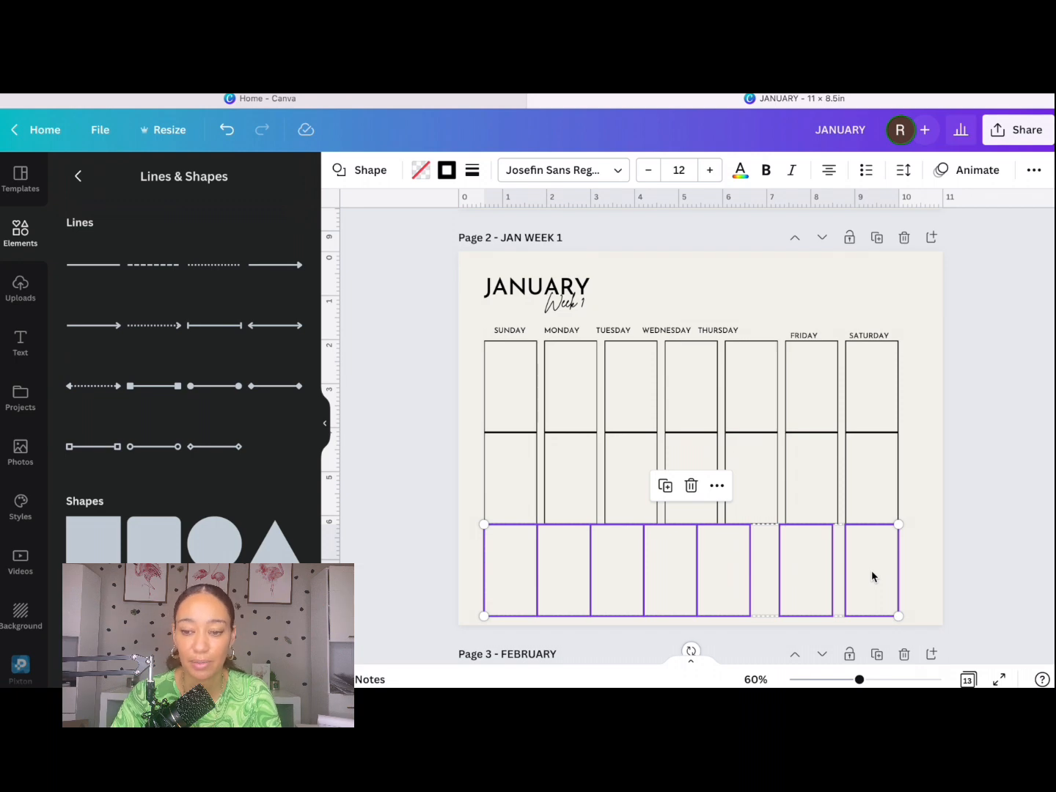
left_click(1033, 170)
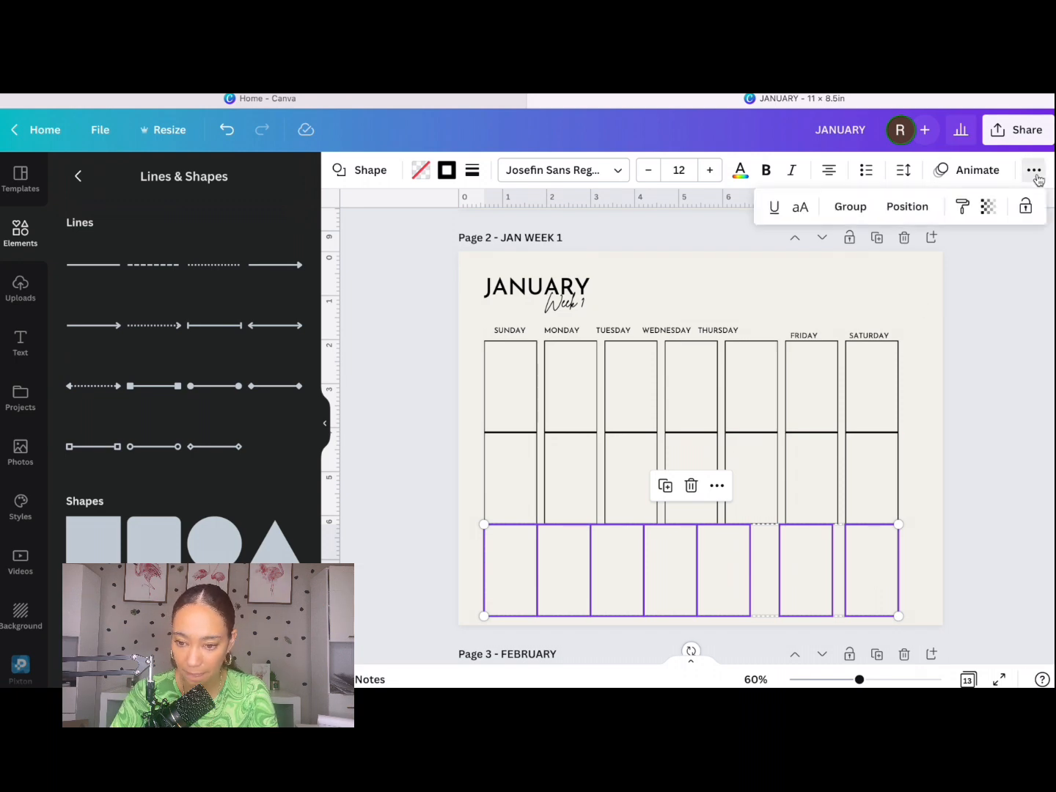
left_click(907, 206)
left_click(729, 499)
left_click(983, 427)
left_click(982, 427)
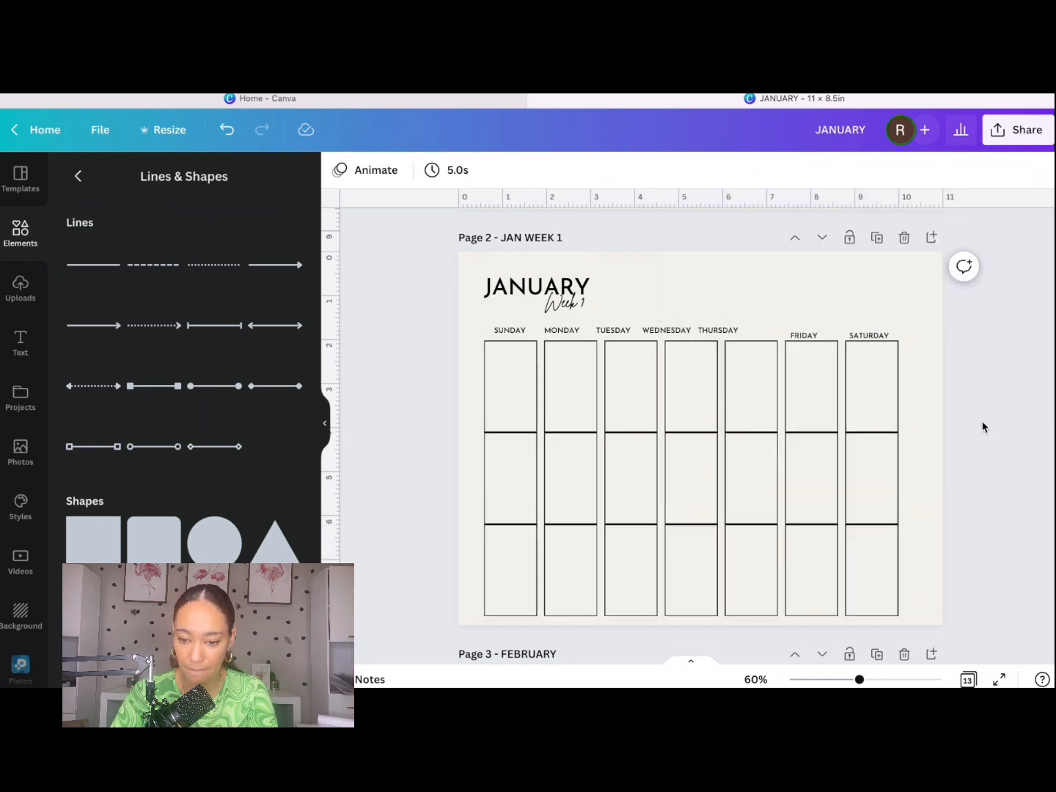
Reposition the remaining weekday headings, such as THURSDAY, so each is centred just above its column of boxes.
left_click(717, 332)
left_click_drag(716, 331, 750, 335)
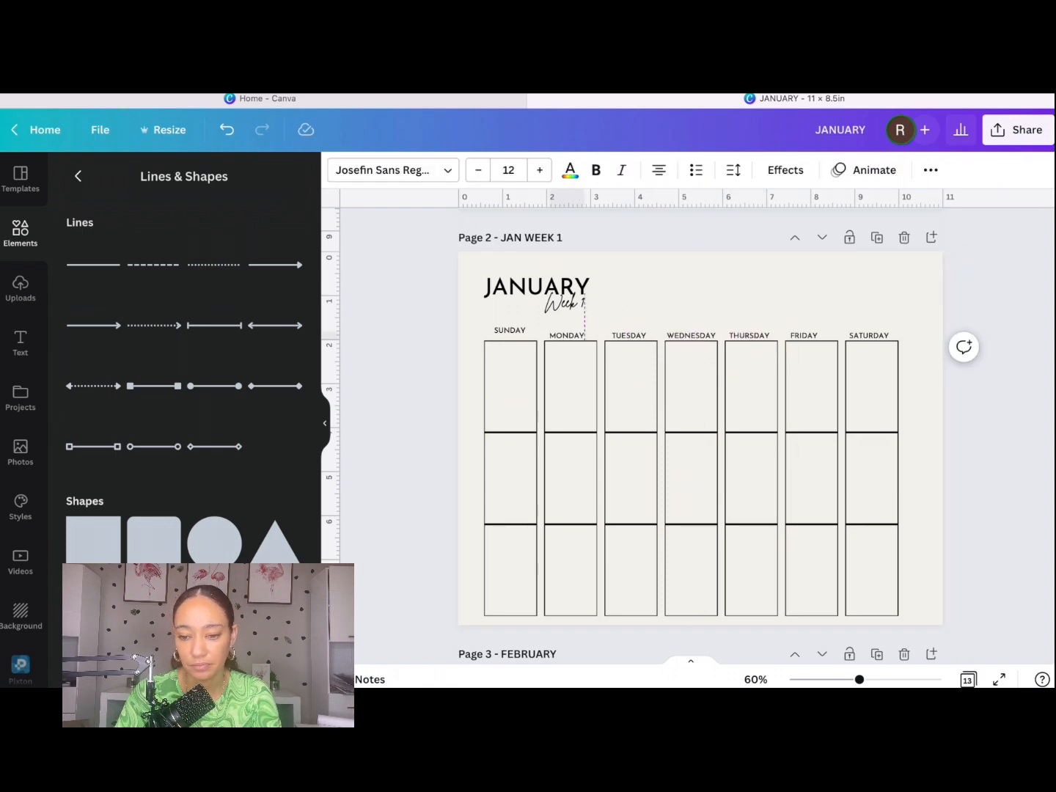
left_click(1001, 491)
Add a small WEEKLY Goals heading at the top of the JAN WEEK 1 page, with Goals in the Brittany font.
key("ctrl+v")
double_click(707, 264)
left_click(393, 170)
left_click(85, 217)
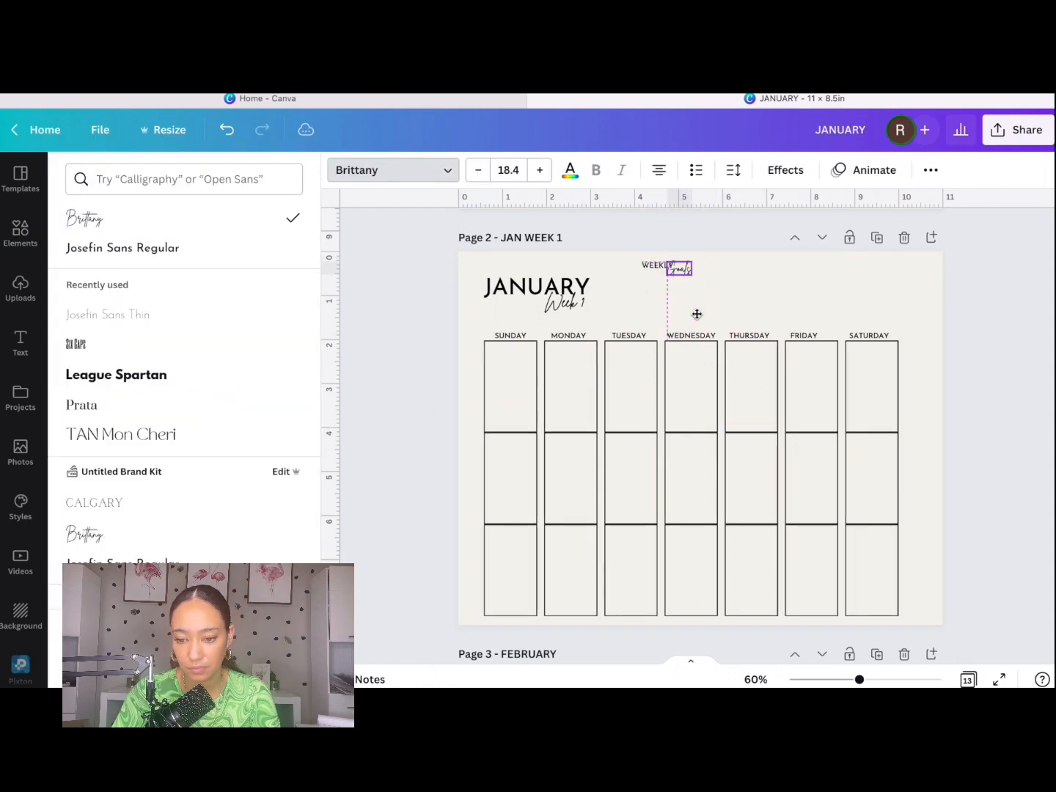
Place three evenly stacked horizontal writing lines below the WEEKLY Goals heading.
left_click(761, 300)
key("ctrl+v")
left_click_drag(742, 447, 720, 341)
key("ctrl+v")
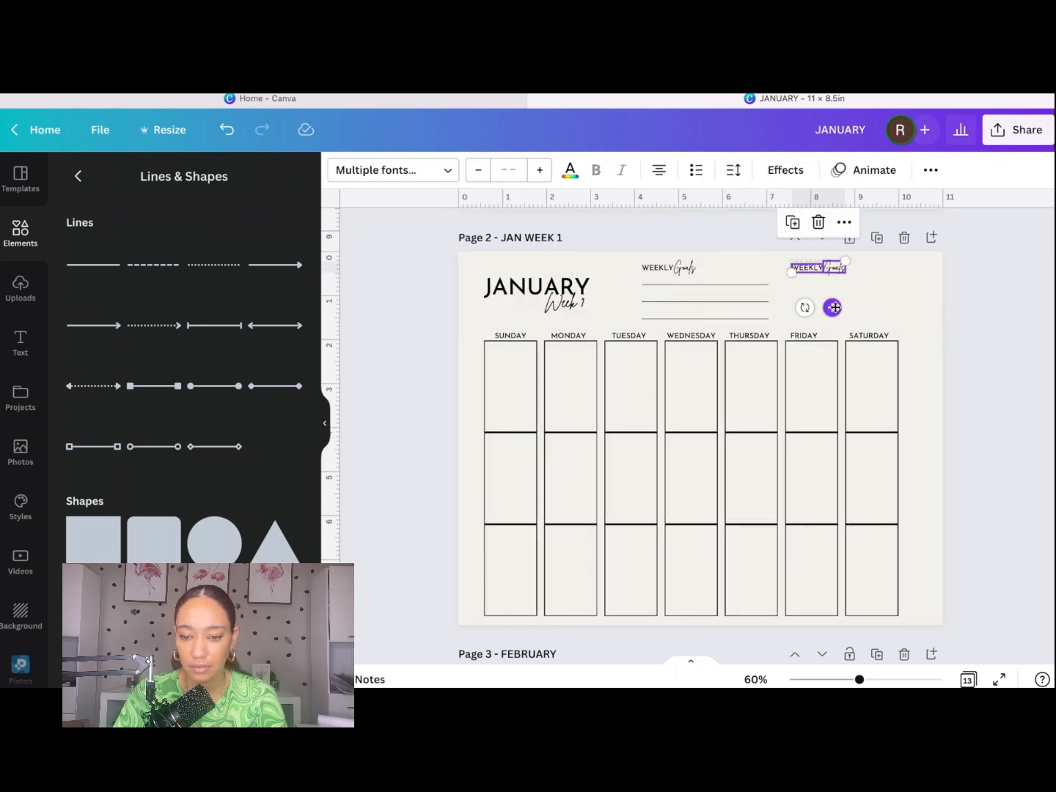
Place a copy of the WEEKLY Goals heading above FRIDAY and SATURDAY and reword it as NUTRITION Goals.
left_click(868, 269)
double_click(808, 267)
type("NUTRITION")
left_click_drag(836, 267, 844, 268)
Search the graphics for WATER INTKAE and add the outlined two-water-drops graphic to the page.
left_click(78, 176)
type("WATER INTKAE")
key("Return")
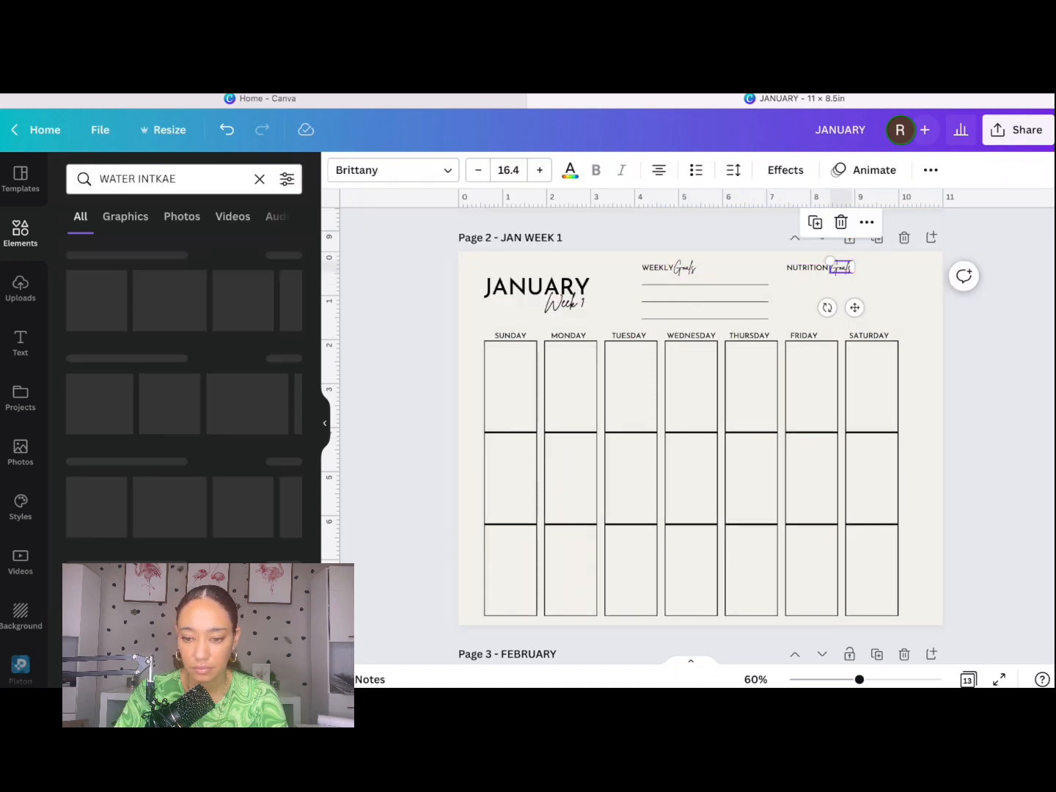
left_click(125, 216)
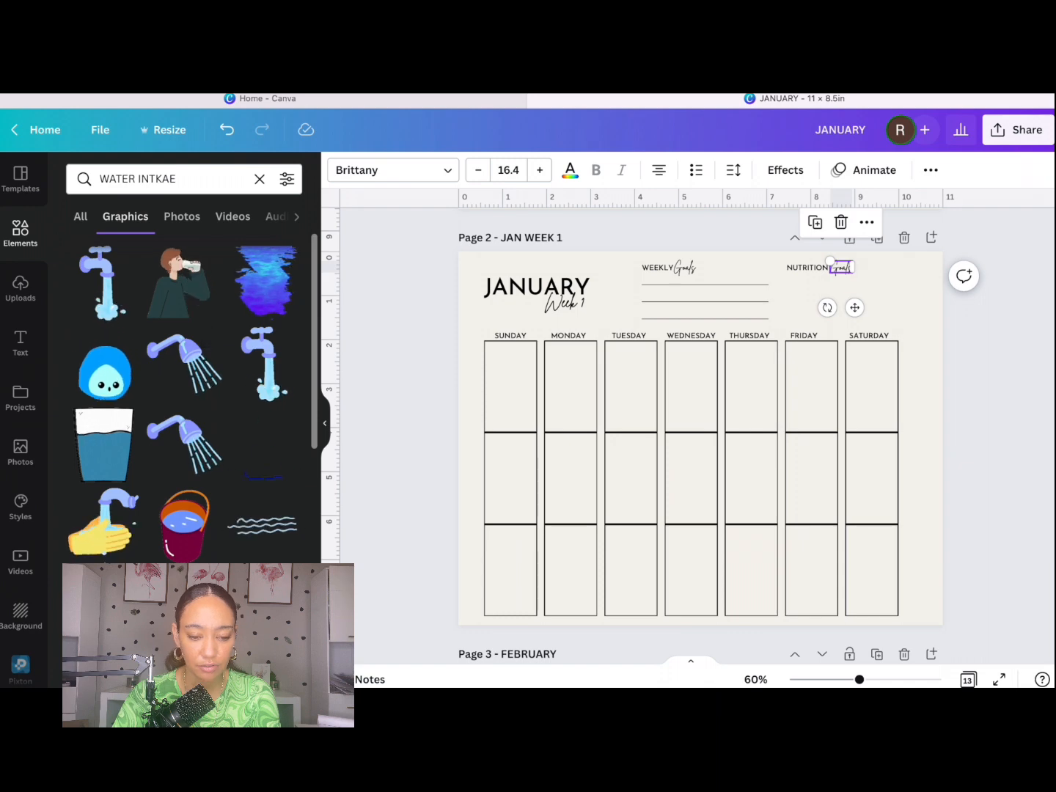
scroll(183, 440, "down", 2)
left_click(265, 277)
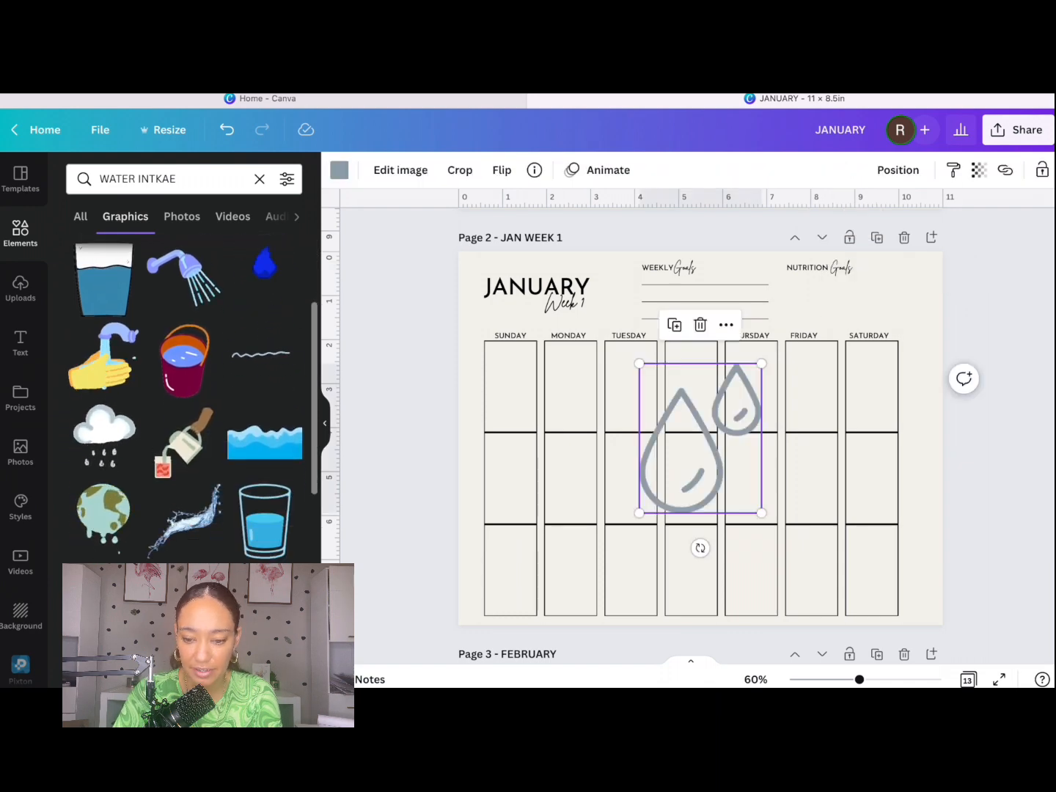
Shrink the water drops graphic into a small icon below NUTRITION Goals and colour it black.
left_click_drag(762, 512, 804, 295)
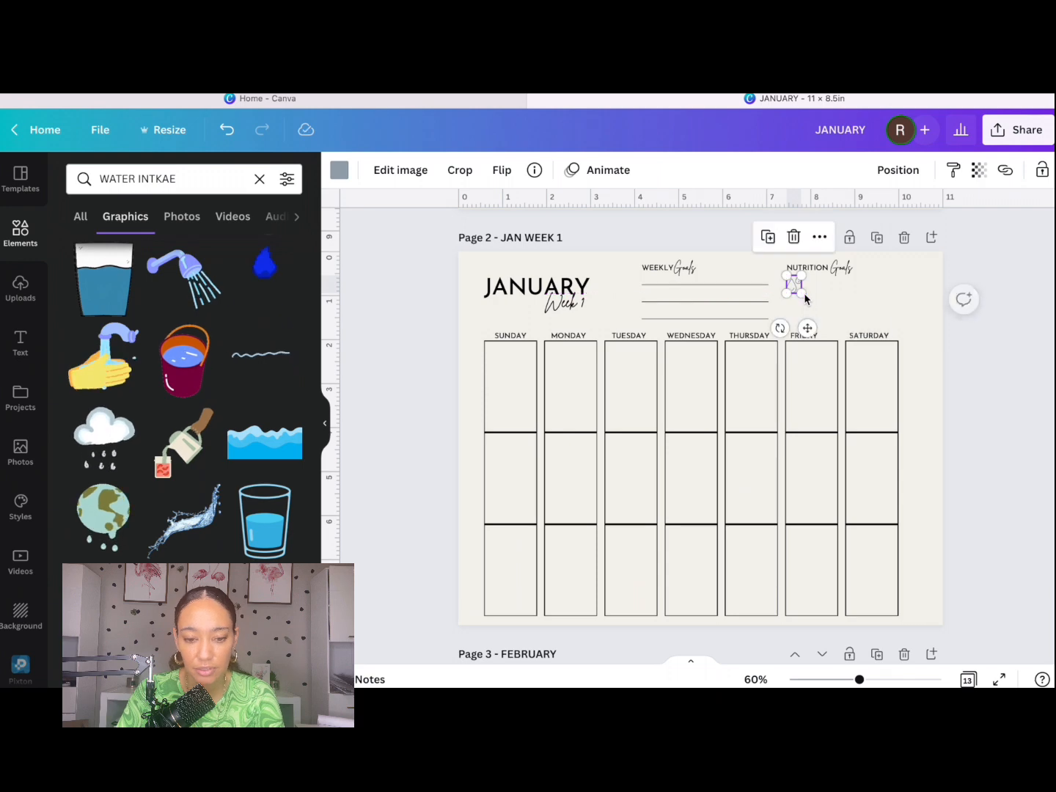
left_click(340, 171)
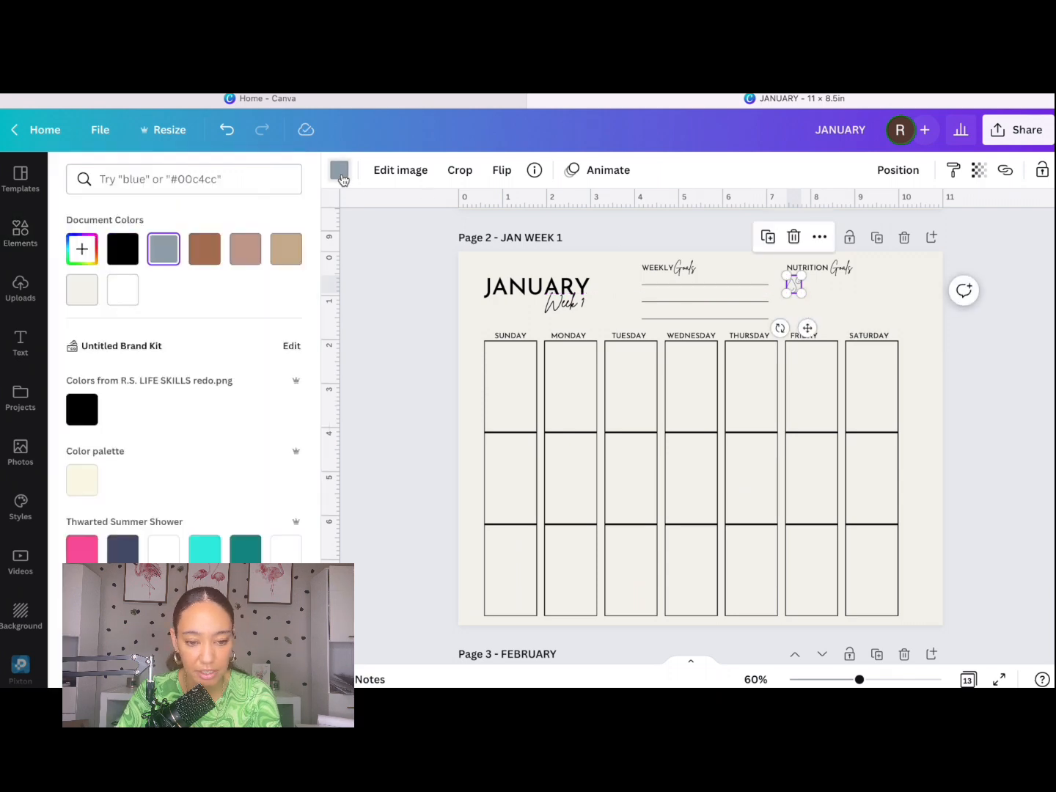
left_click(124, 249)
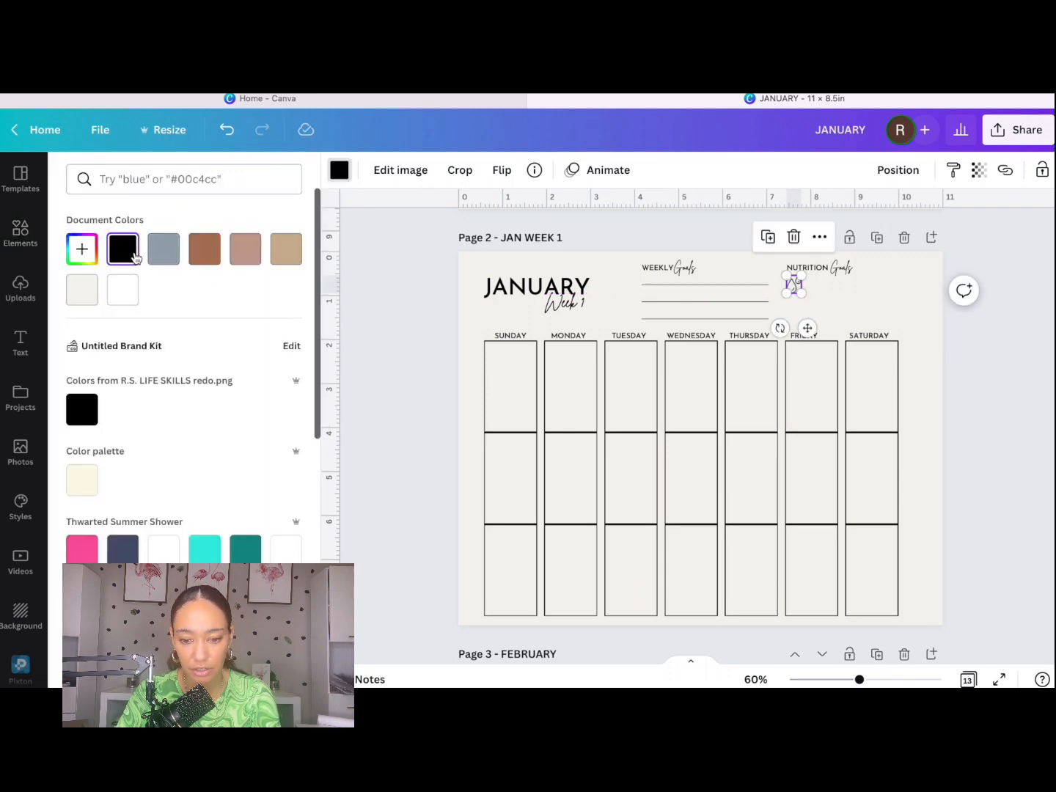
left_click(423, 380)
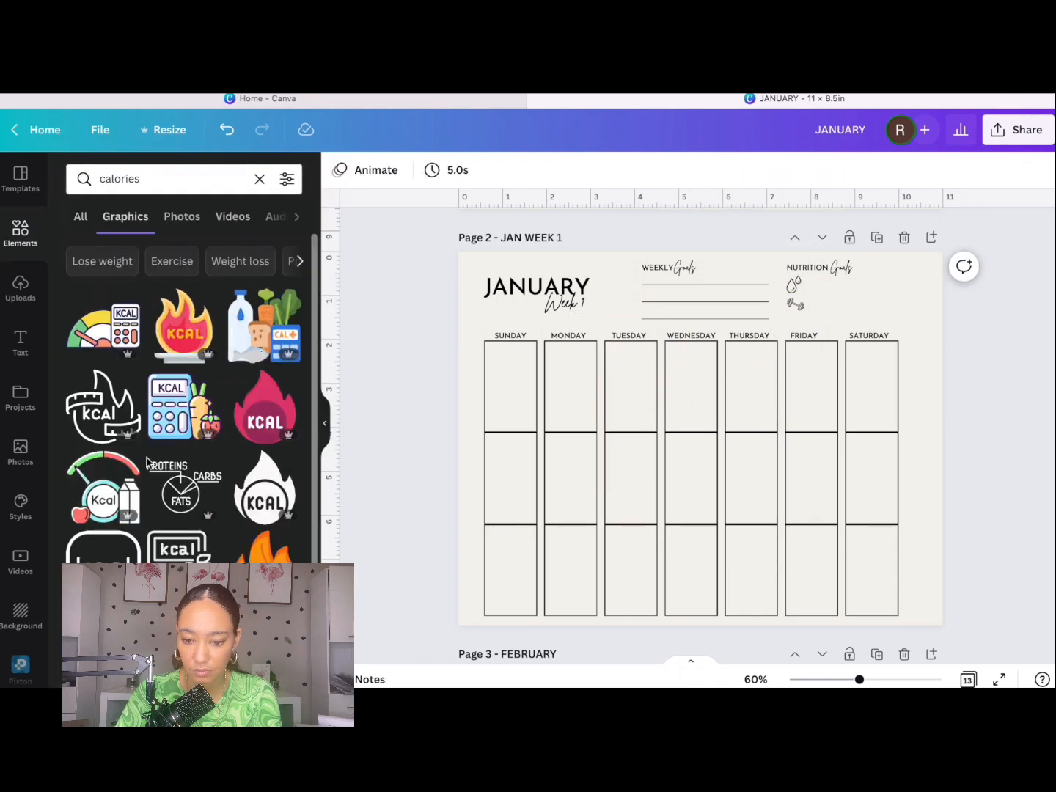
Add the outlined KCAL flame graphic from the calories results and shrink it into an icon below the dumbbell.
left_click(264, 488)
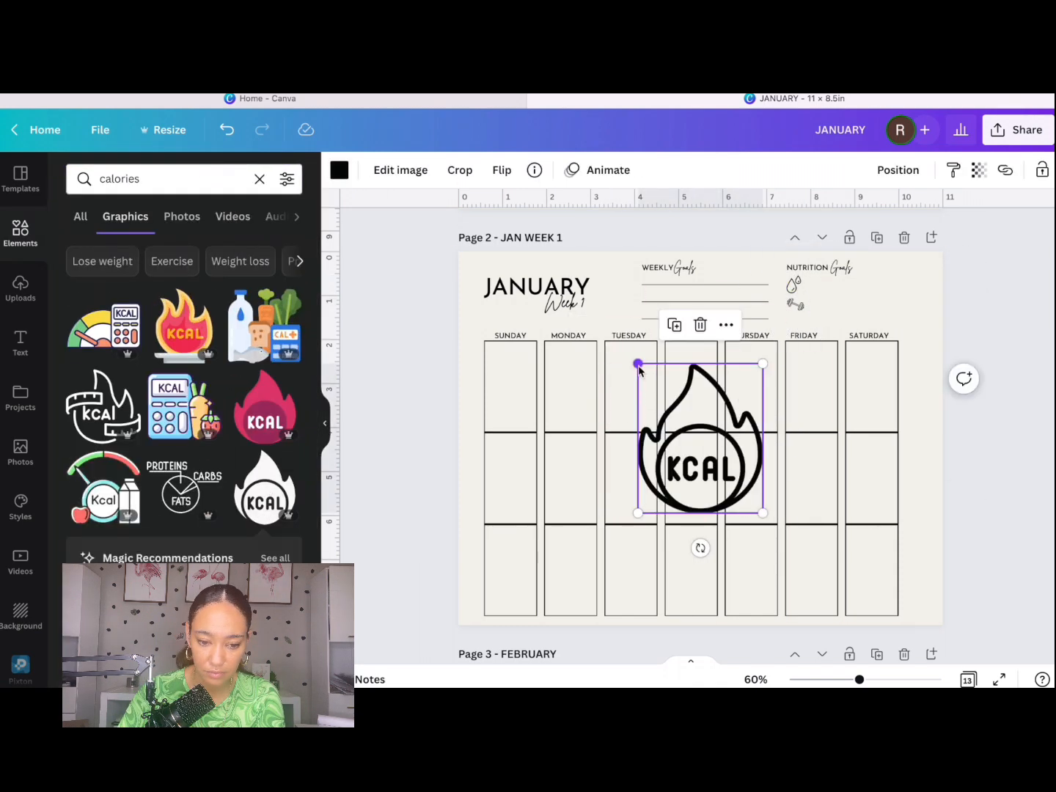
left_click_drag(764, 513, 652, 371)
left_click_drag(643, 362, 794, 320)
Duplicate a WEEKLY Goals writing line and place it beside the water drops icon, about 2.1 in long.
left_click(704, 284)
left_click(680, 248)
left_click_drag(731, 330, 898, 293)
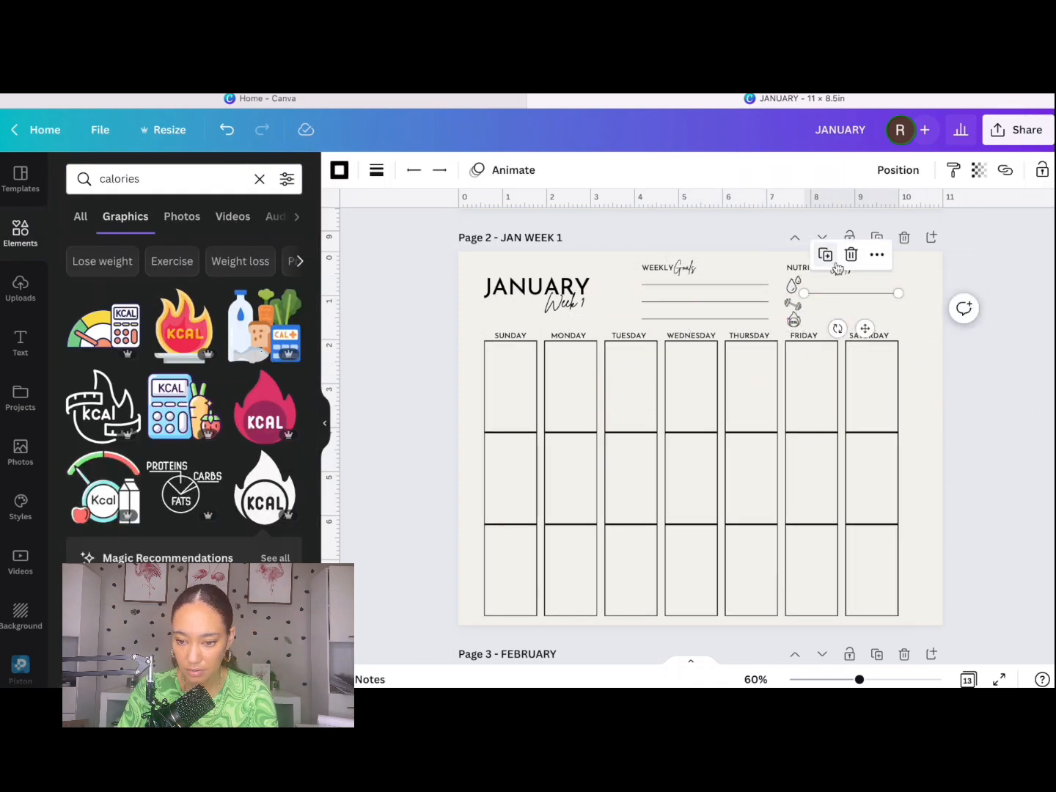
Duplicate the NUTRITION Goals writing line beside the dumbbell icon and beside the KCAL flame icon.
left_click(827, 253)
left_click_drag(869, 340, 860, 349)
left_click(825, 270)
left_click(903, 277)
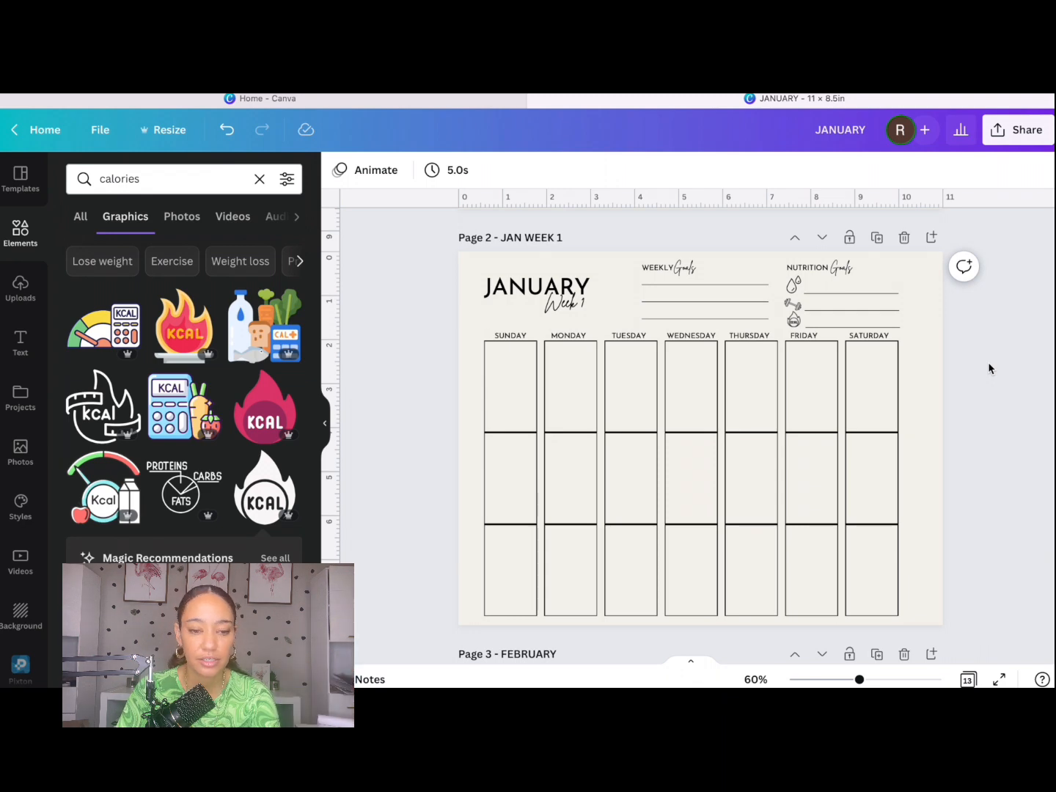
Search the graphics for calendar and add the solid black calendar icon with nine date squares to the JAN WEEK 1 page.
left_click(192, 168)
double_click(193, 167)
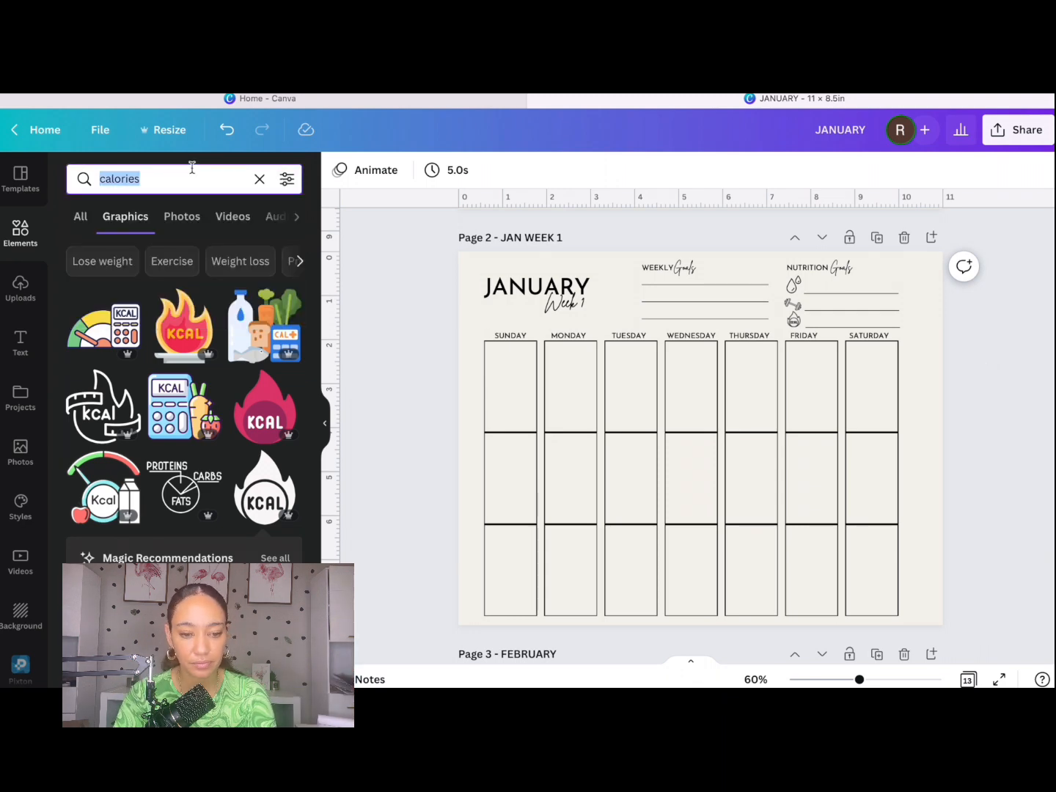
type("calen")
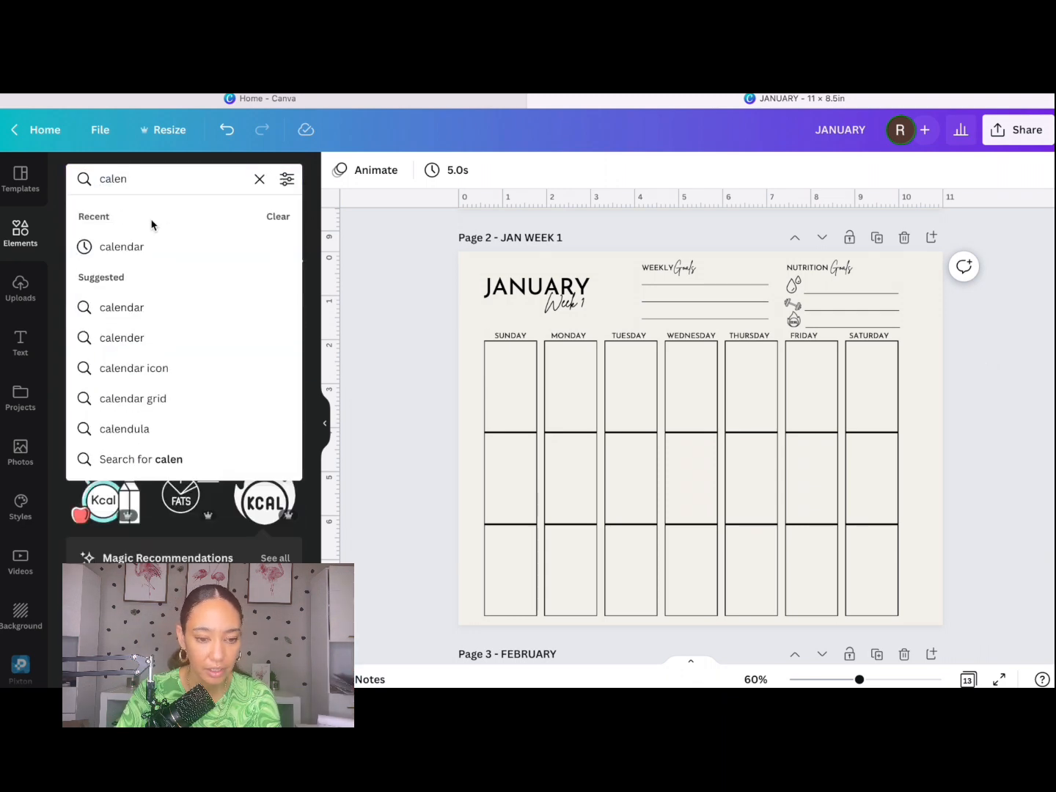
left_click(136, 249)
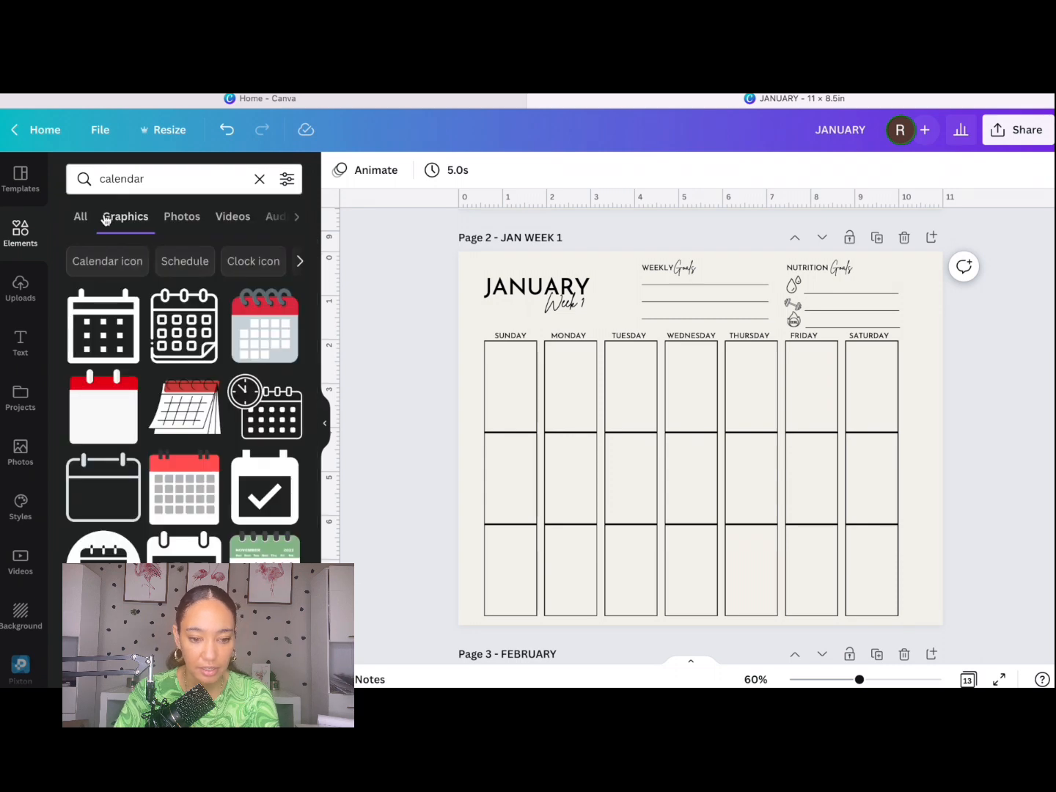
left_click(102, 327)
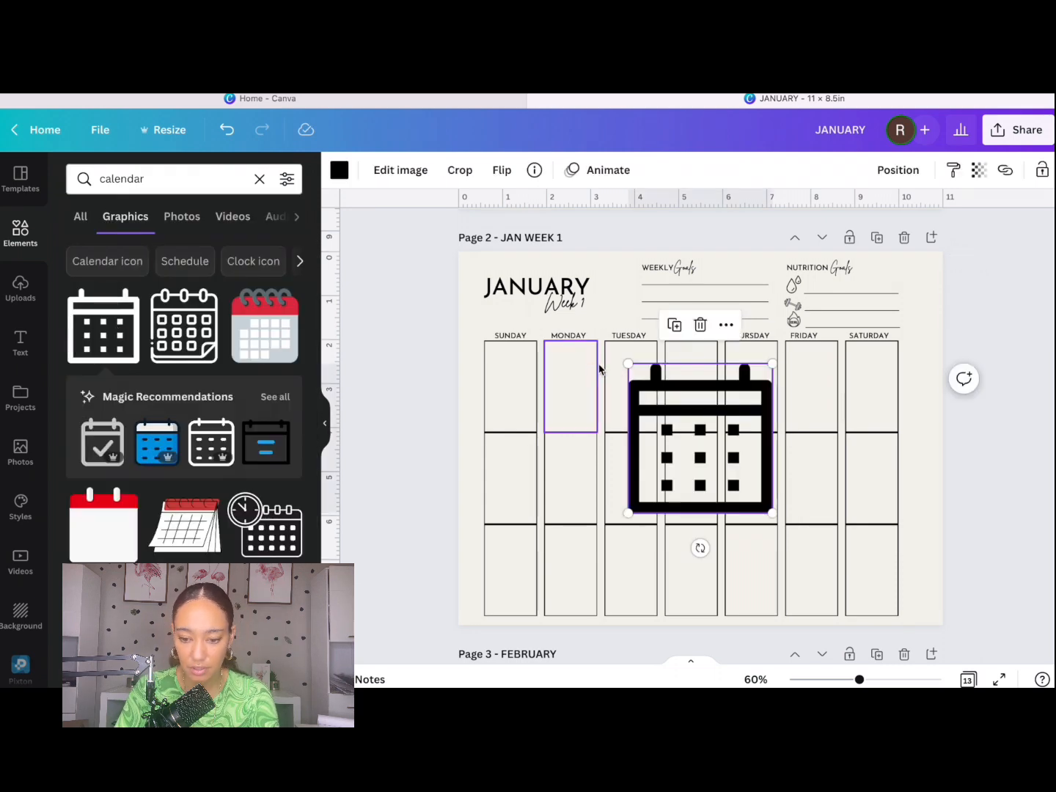
Shrink the calendar graphic to about 0.3 in and place it in the page's upper-right corner beside NUTRITION Goals.
left_click_drag(628, 364, 761, 501)
left_click_drag(779, 548, 927, 308)
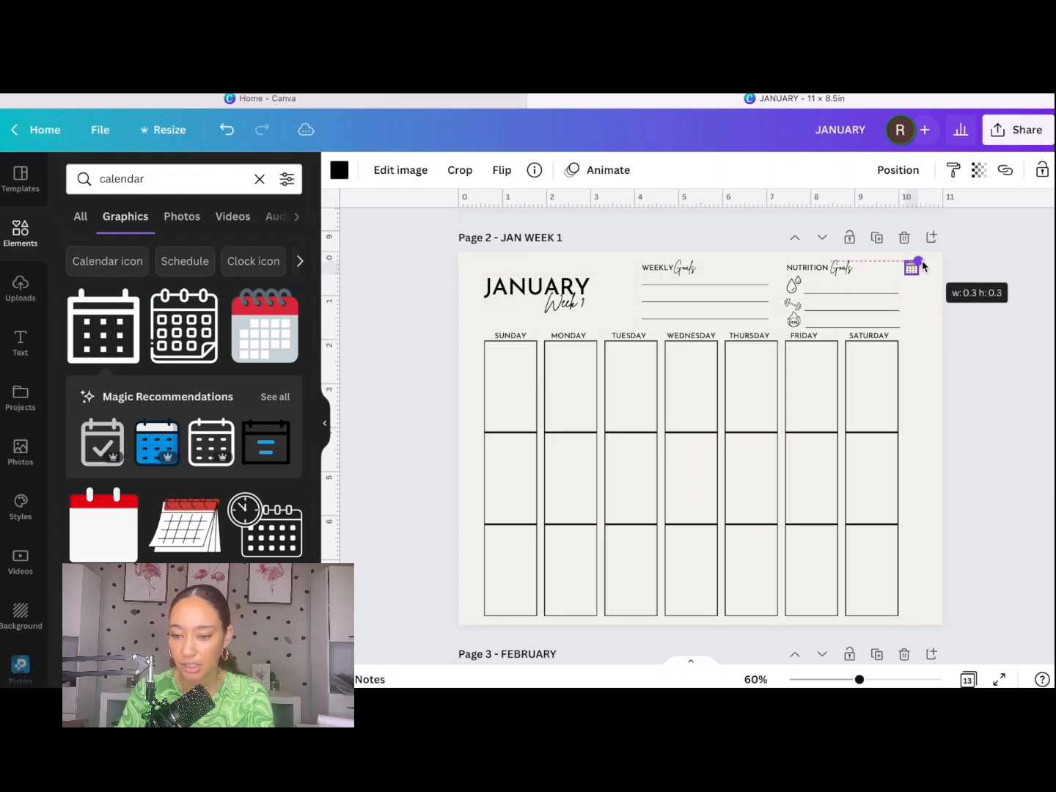
left_click(930, 278)
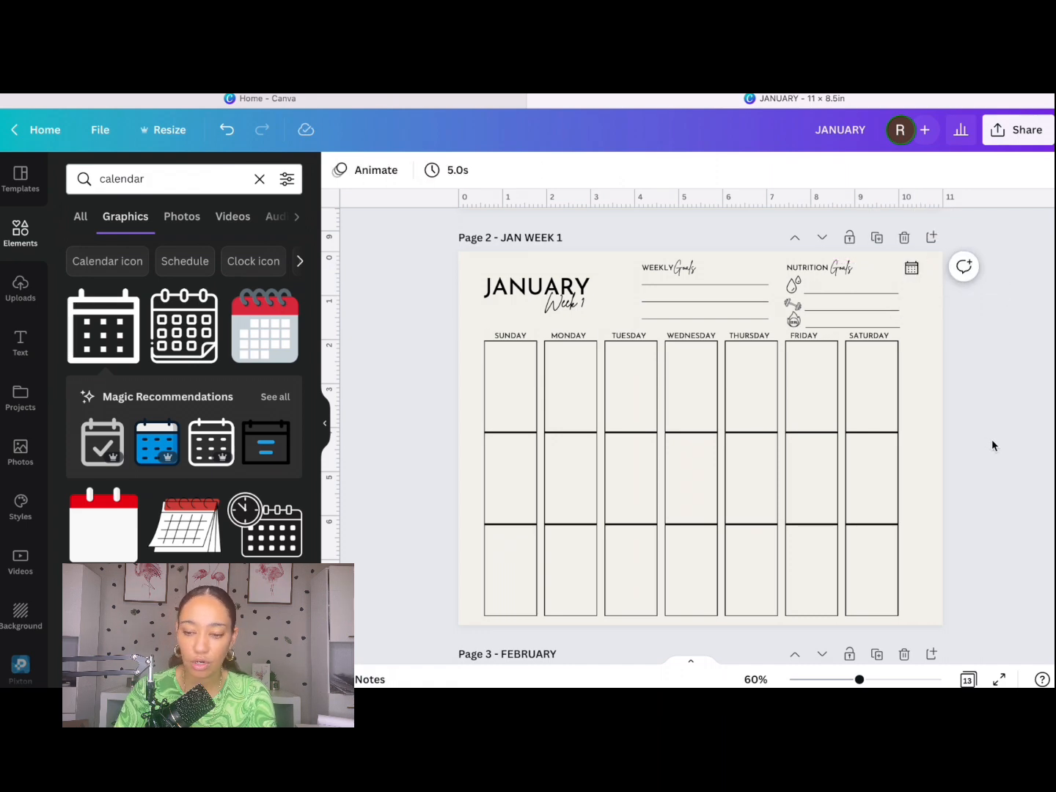
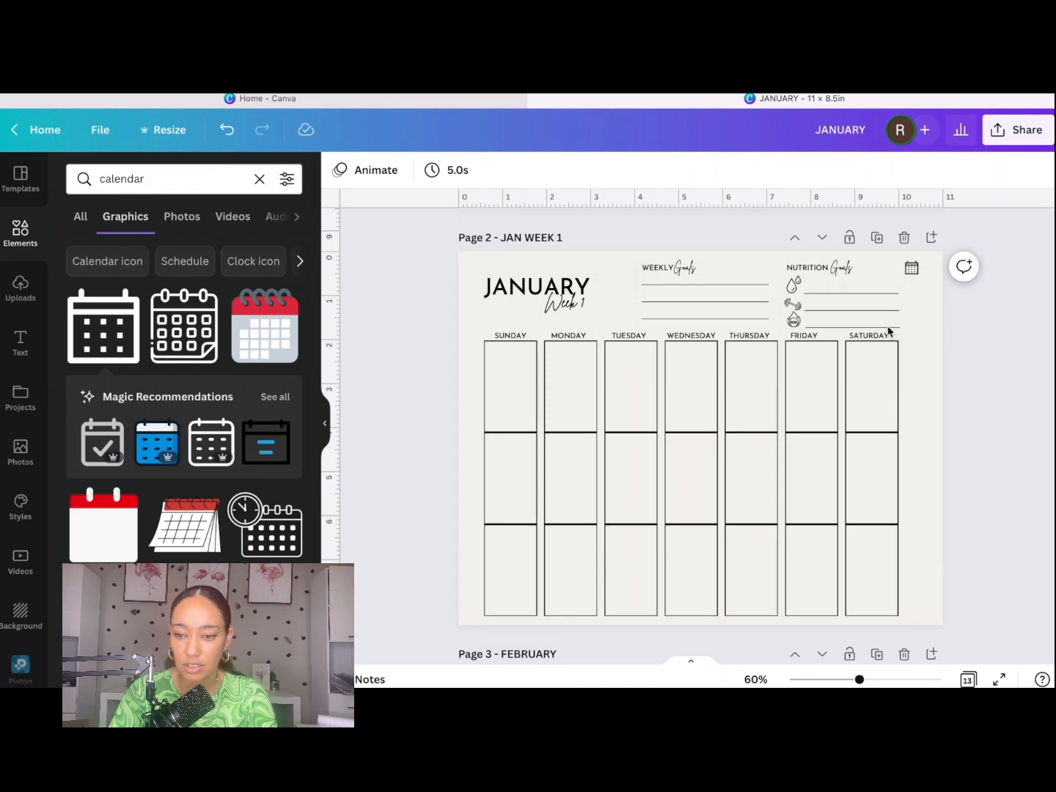
Link the small calendar icon on JAN WEEK 1 to page 1 of this document.
left_click(913, 270)
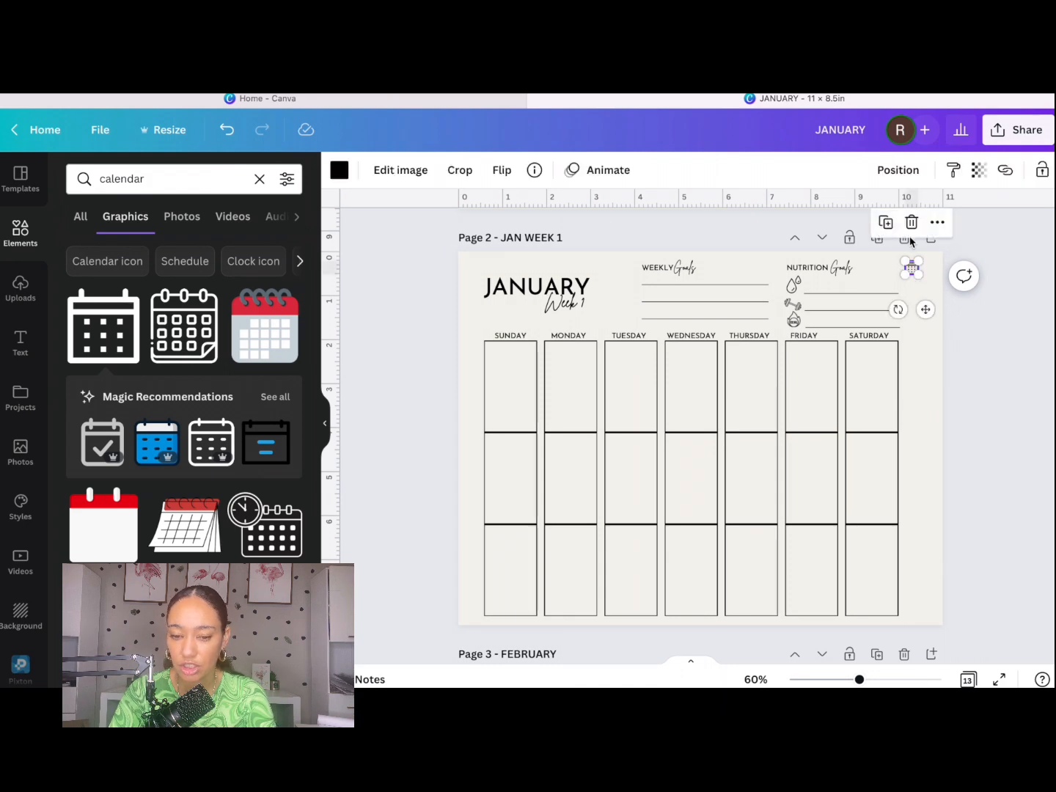
left_click(1005, 170)
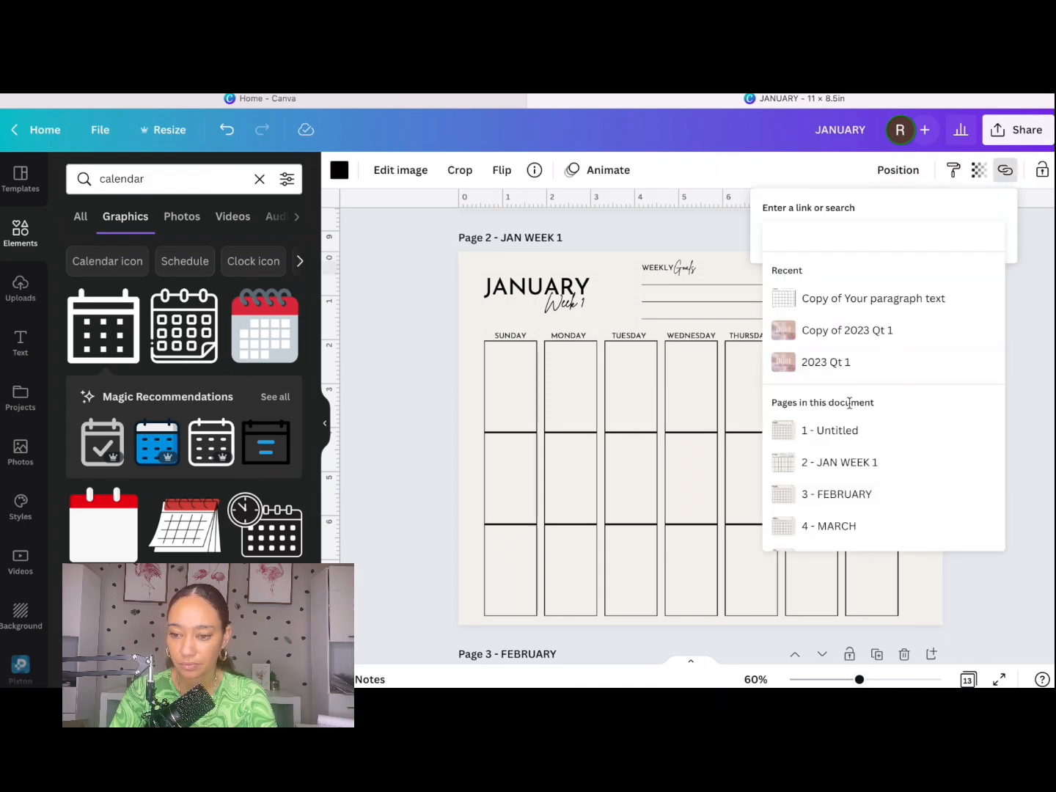
left_click(843, 429)
Title page 1, the January month-at-a-glance page, as January.
scroll(927, 319, "up", 6)
type("Jan")
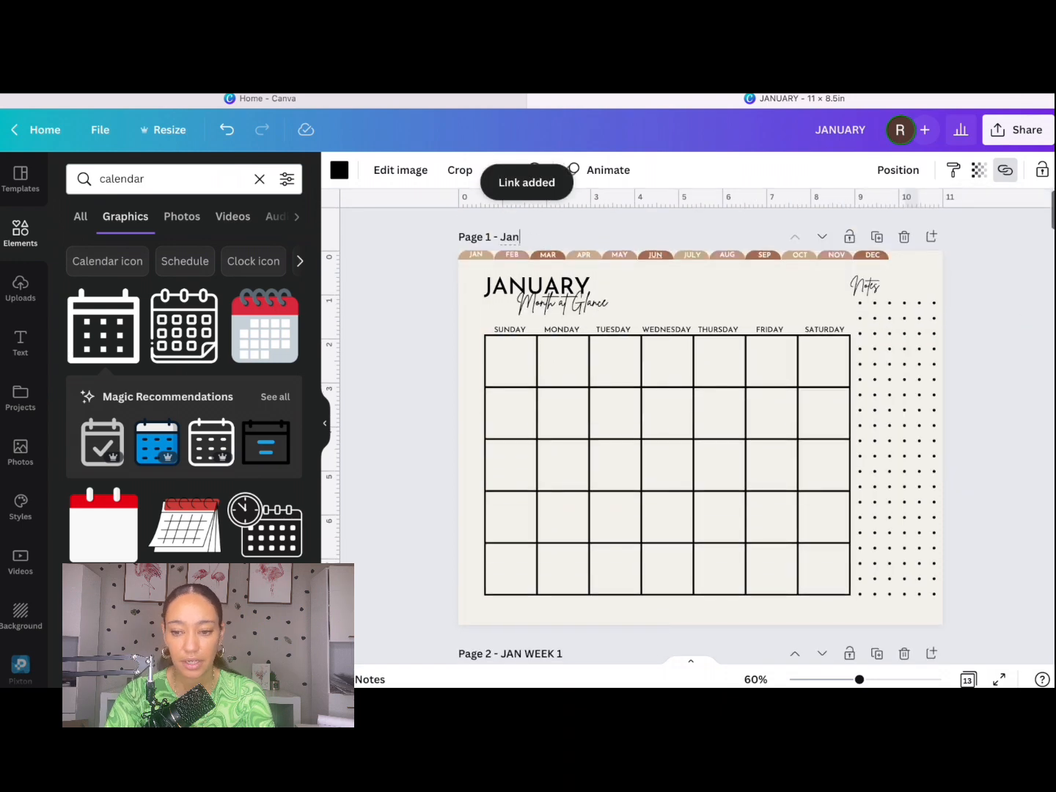
type("uary")
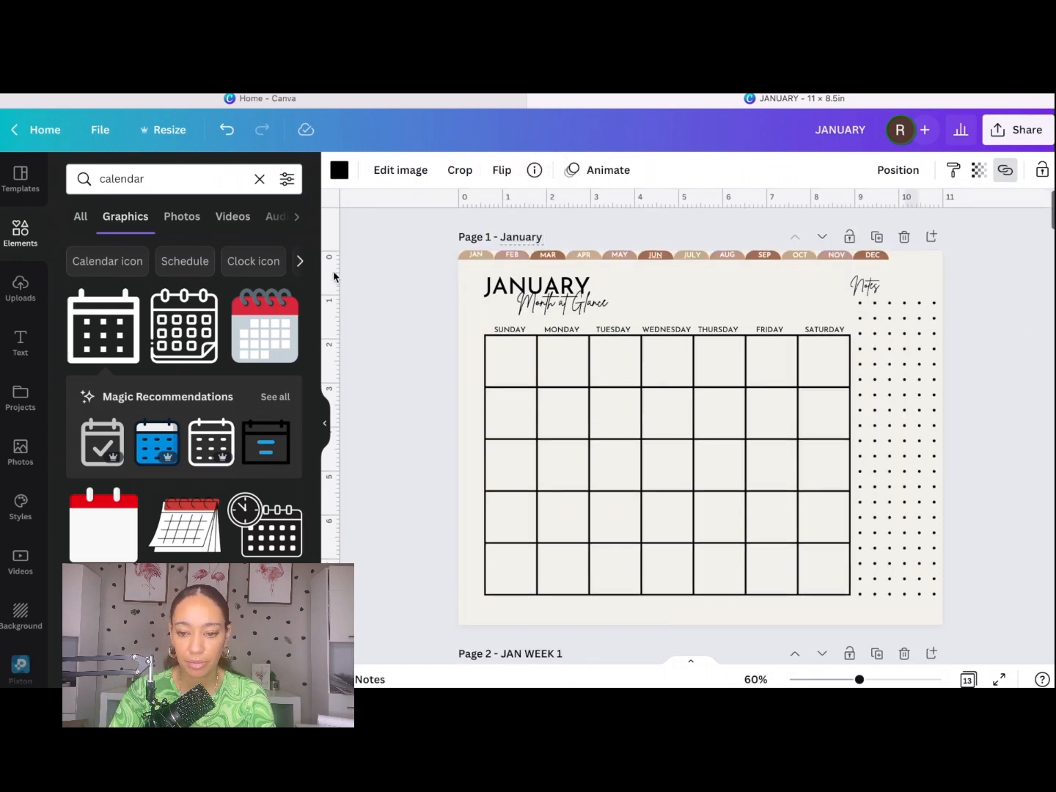
Copy the full row of month tabs from the January page and paste it onto the DECEMBER page.
left_click_drag(413, 258, 919, 271)
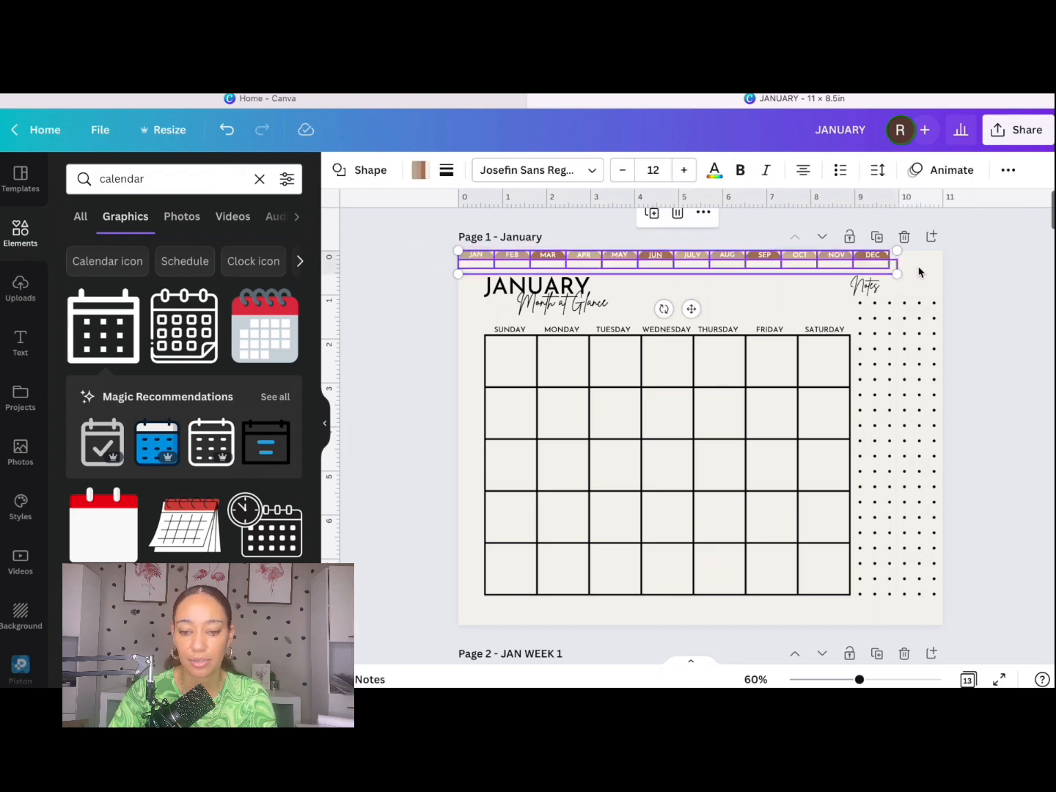
scroll(918, 272, "down", 10)
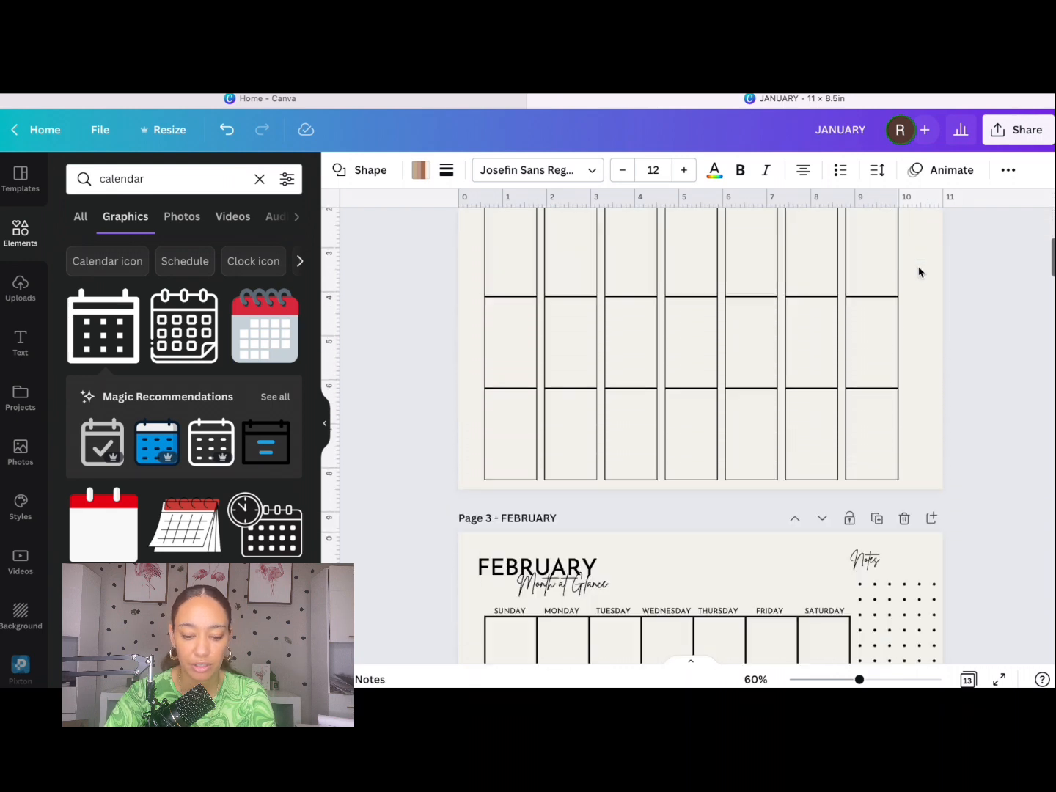
scroll(918, 272, "down", 20)
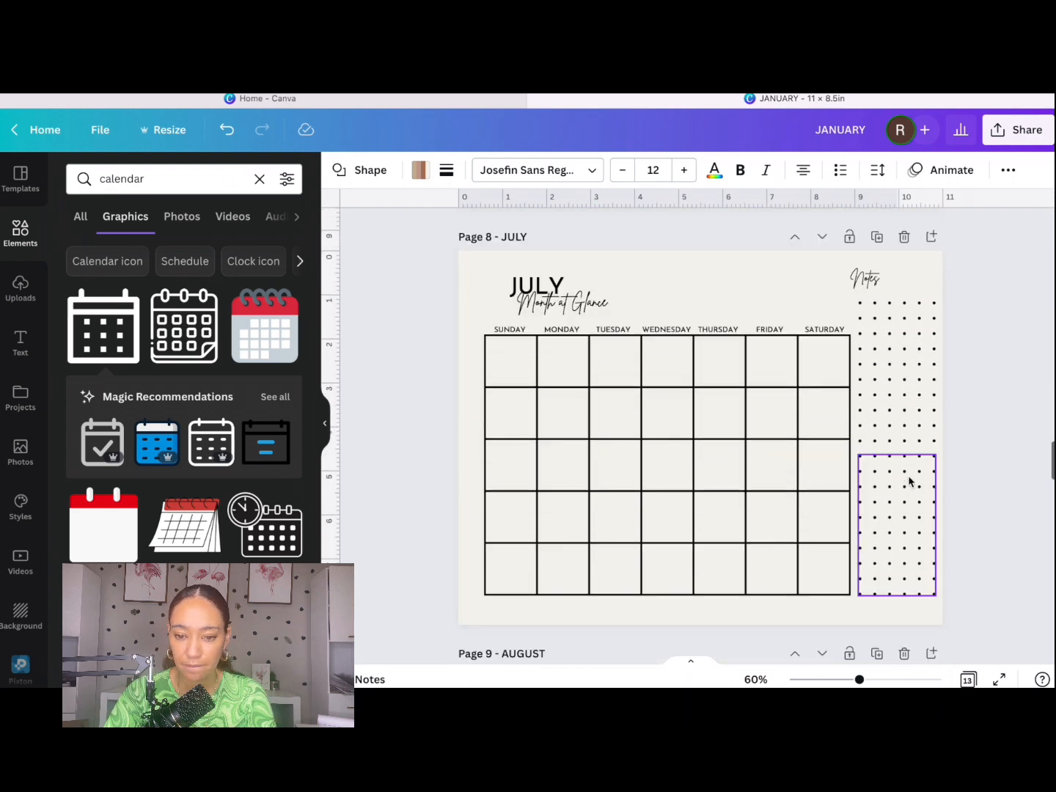
scroll(1000, 509, "down", 15)
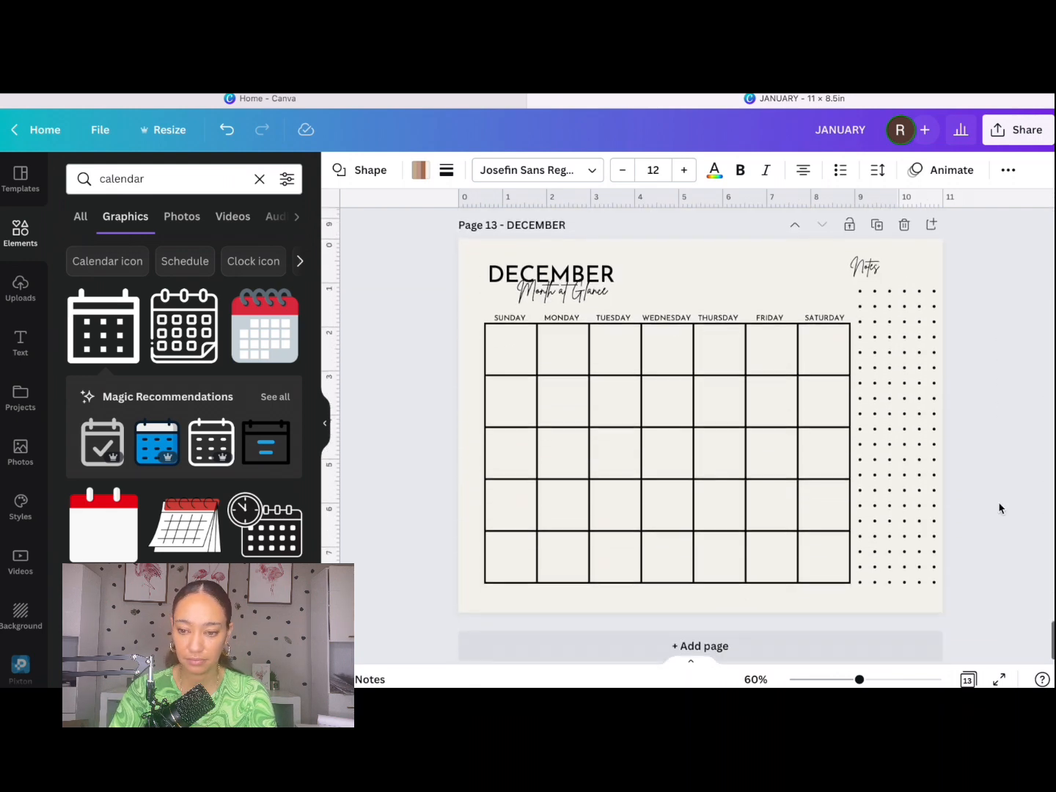
key("ctrl+v")
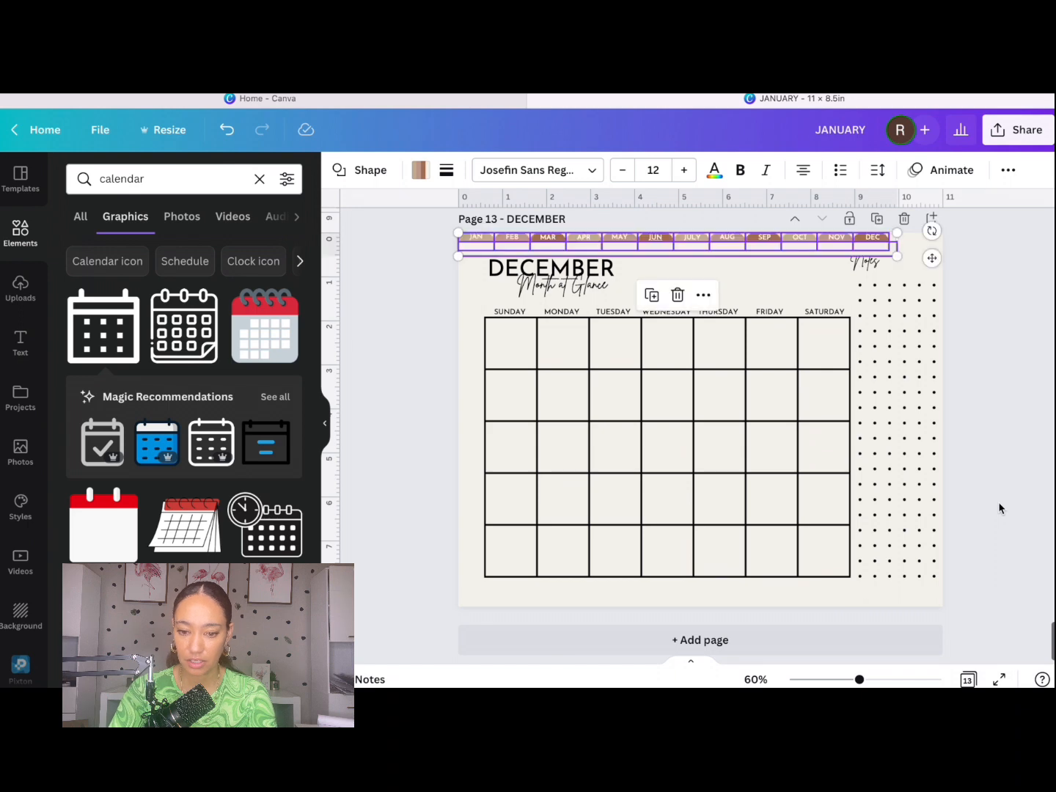
left_click(974, 459)
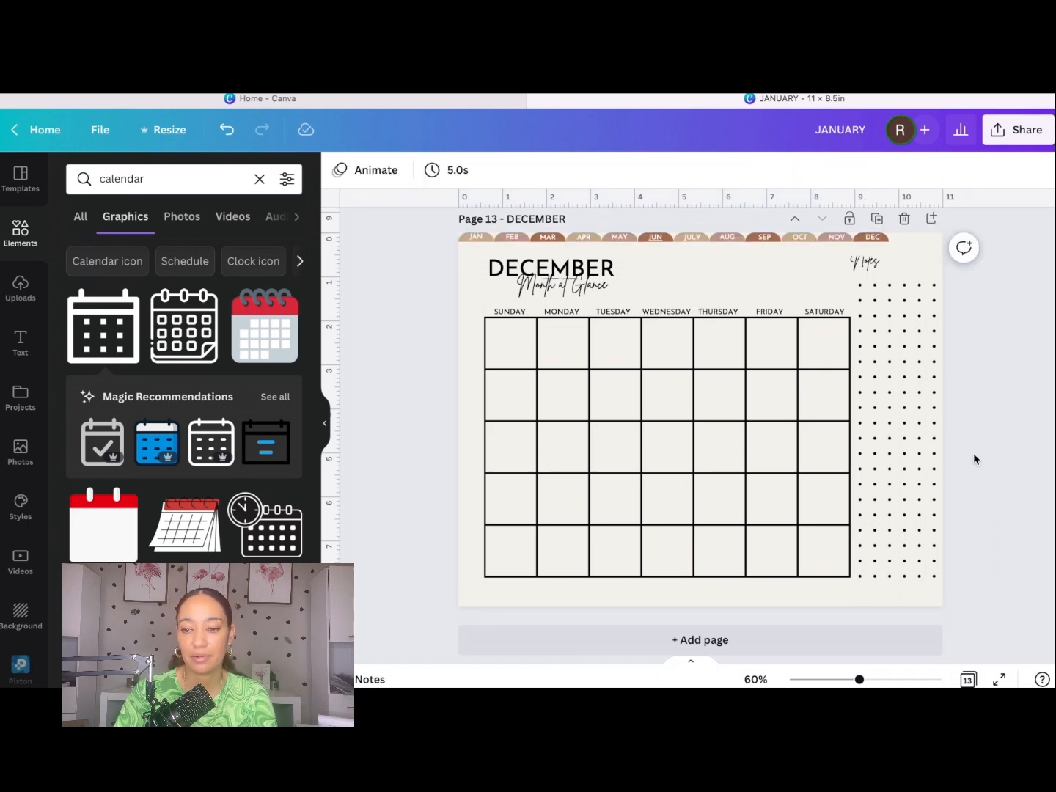
Bring the Notes heading on the DECEMBER page to the front.
right_click(857, 264)
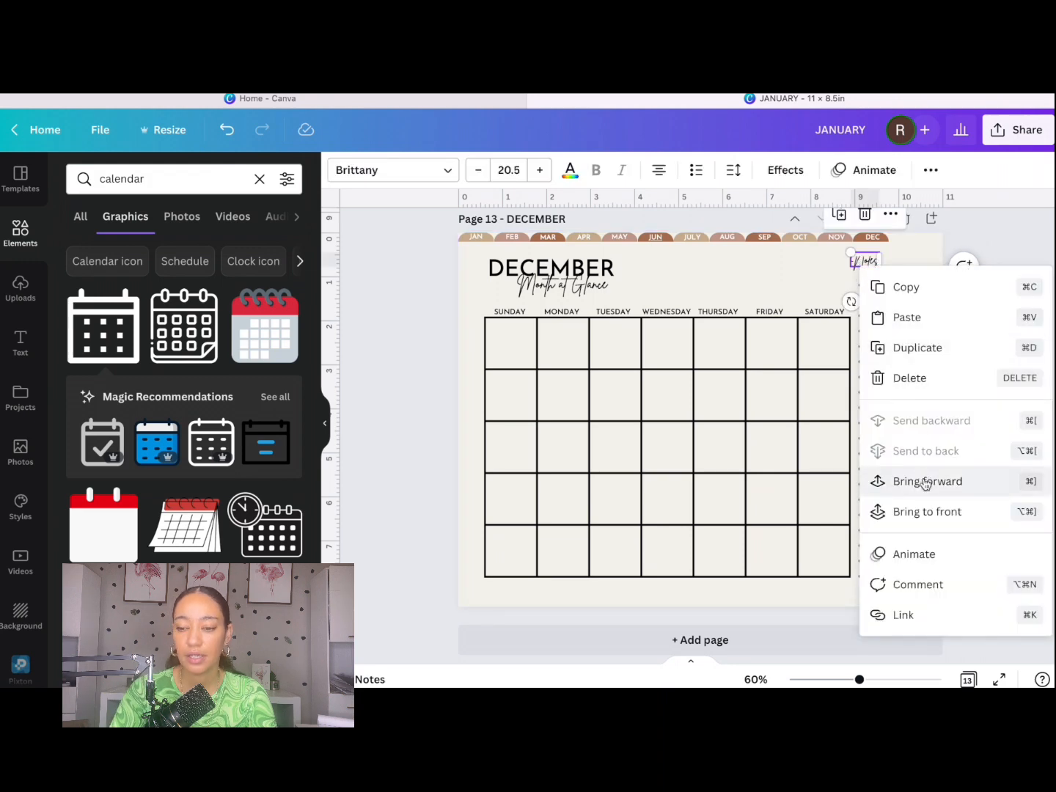
left_click(930, 511)
left_click(1018, 357)
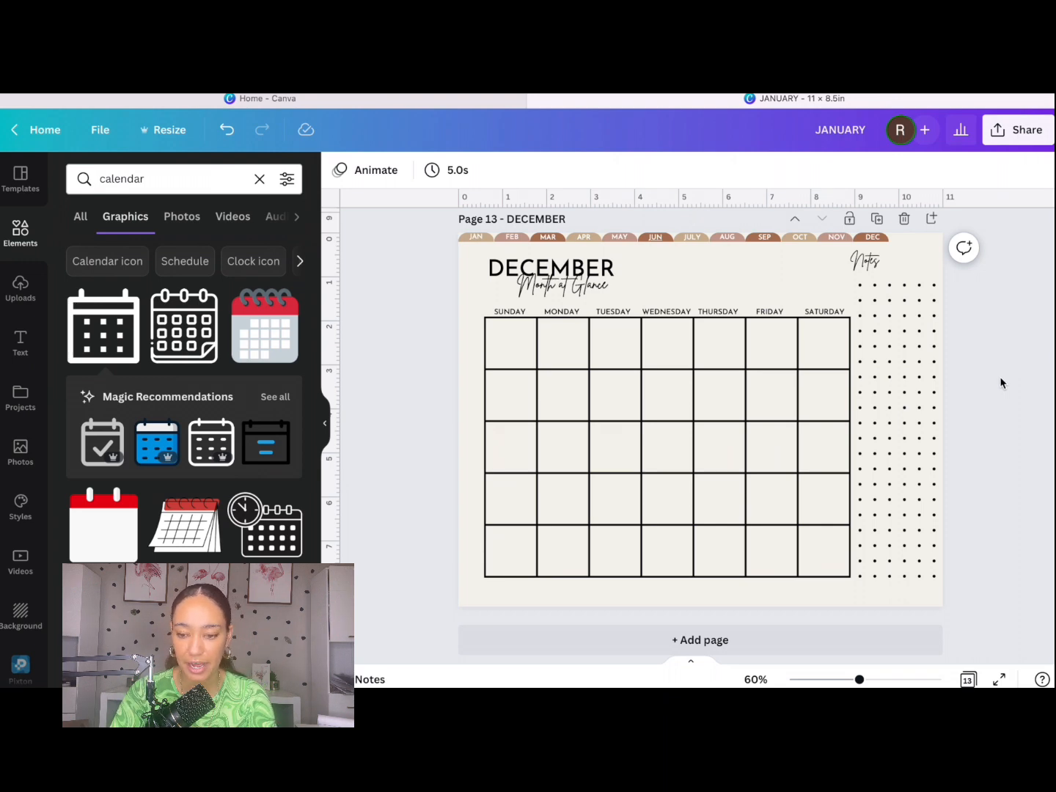
Bring the Notes heading to the front on the AUGUST page and on the earlier monthly pages.
scroll(1000, 376, "up", 15)
left_click(850, 477)
scroll(851, 477, "up", 10)
right_click(866, 420)
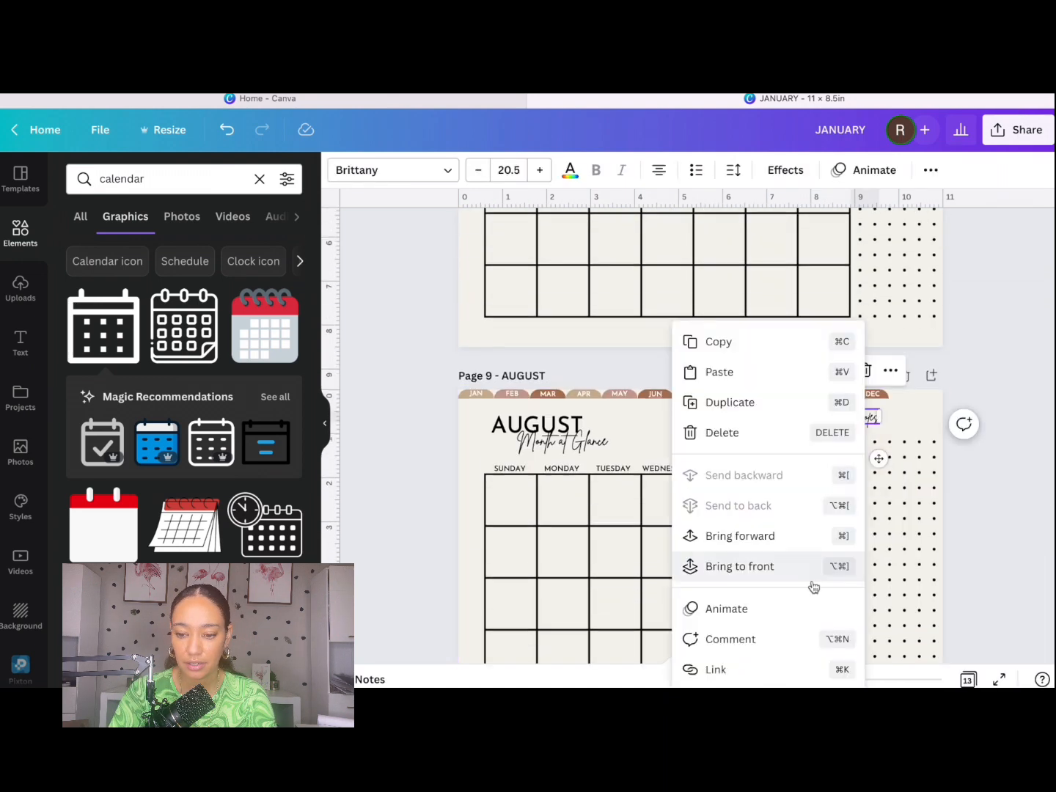
left_click(813, 572)
scroll(865, 440, "up", 10)
scroll(896, 552, "up", 12)
right_click(862, 469)
left_click(910, 566)
scroll(812, 581, "up", 10)
scroll(812, 581, "up", 3)
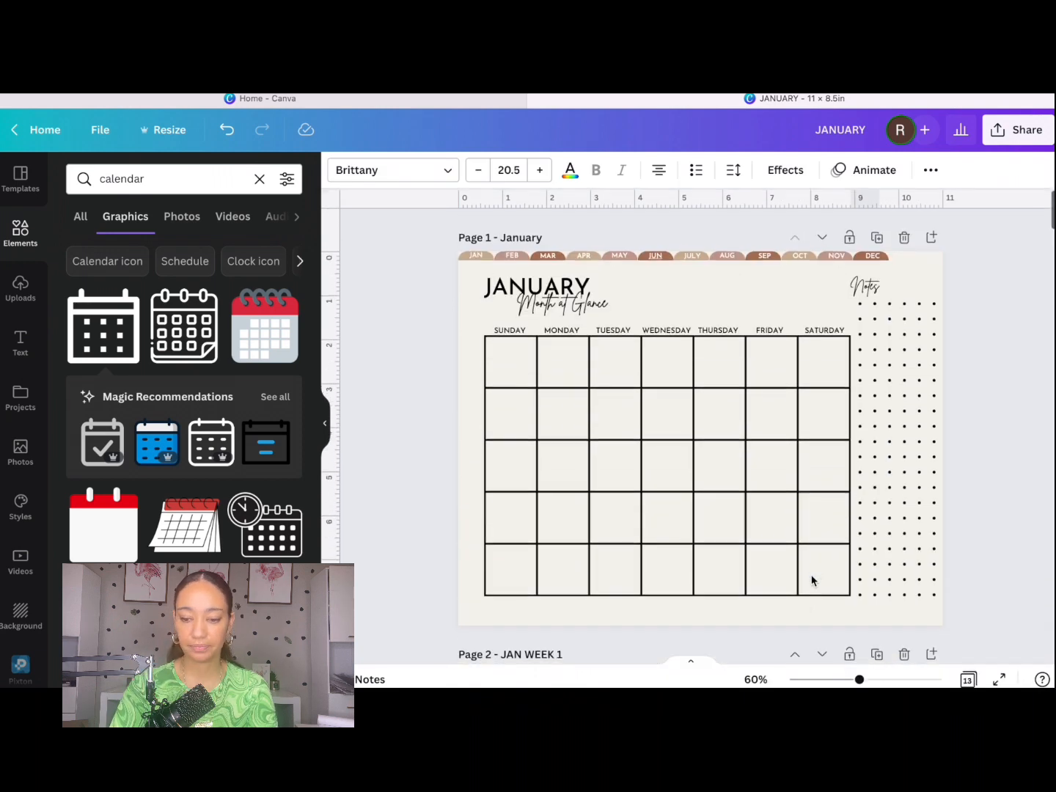
Duplicate the January weekly page for the following weeks up to JAN WEEK 4, updating each page title and the Week heading.
scroll(1007, 451, "down", 5)
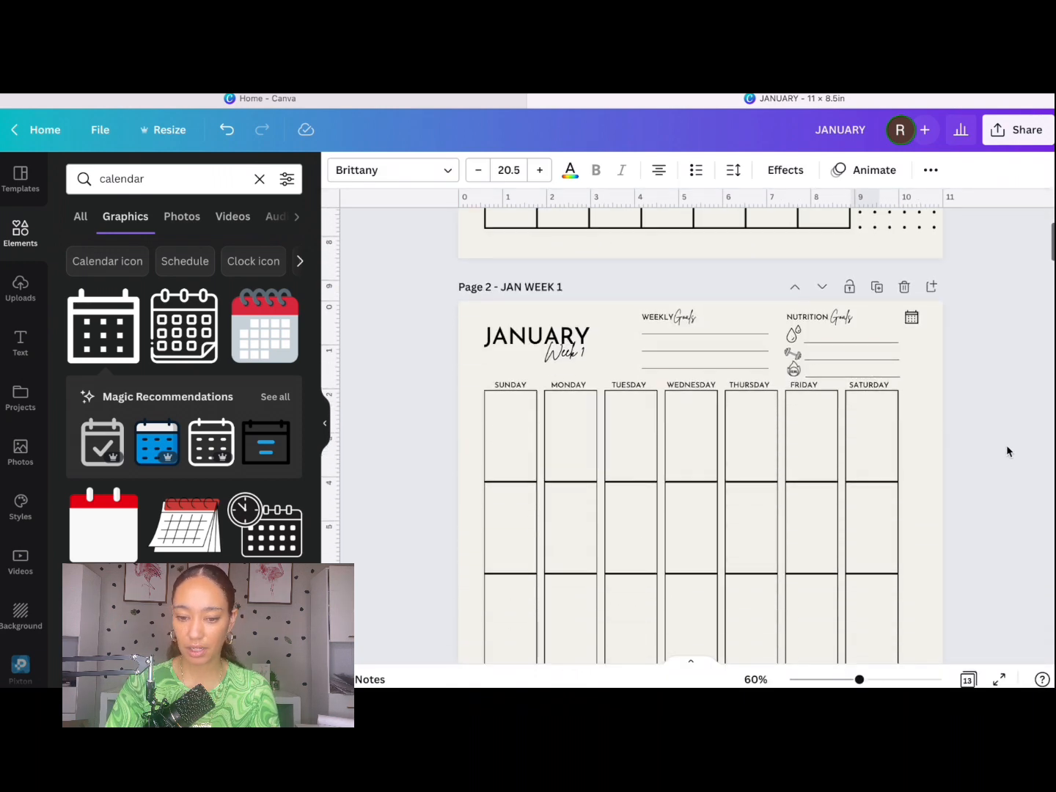
left_click(910, 315)
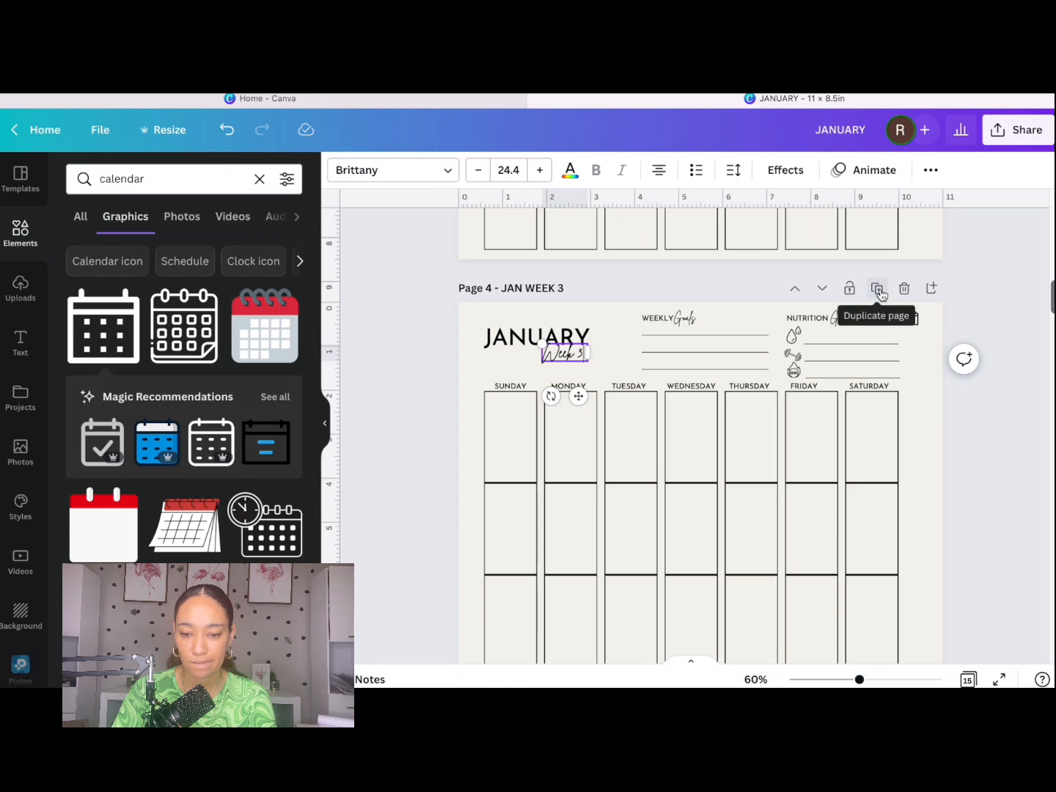
left_click(887, 292)
left_click(561, 288)
key("BackSpace")
type("4")
left_click(563, 355)
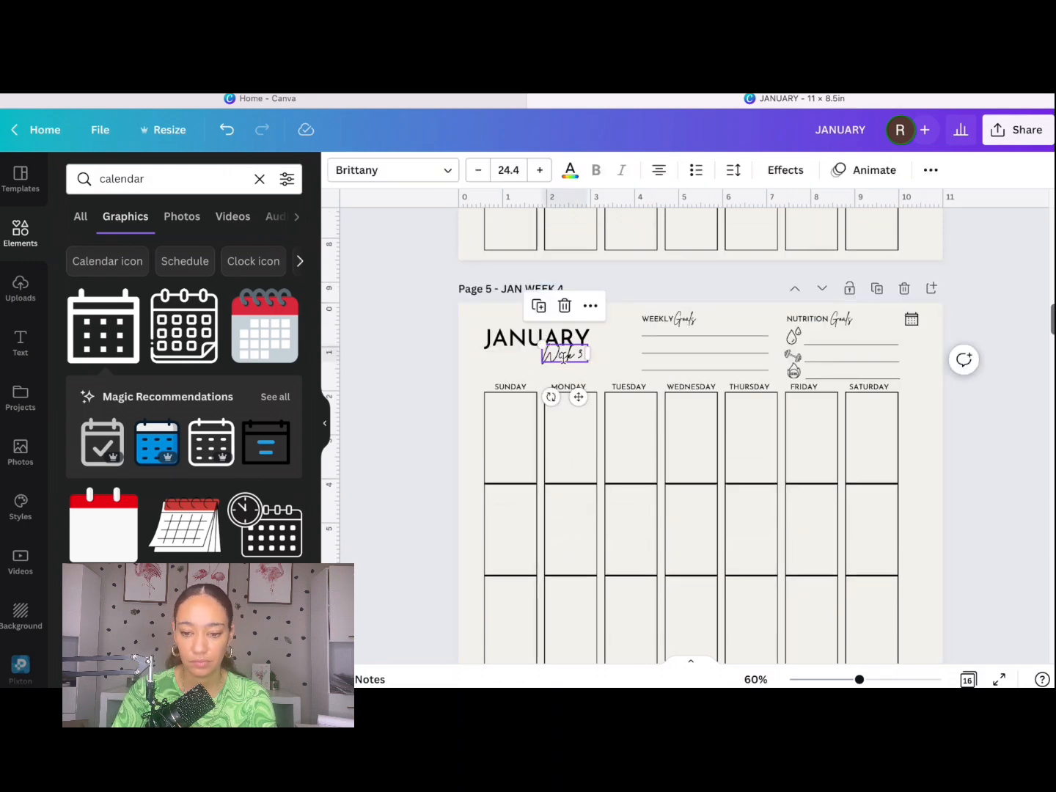
key("BackSpace")
type("4")
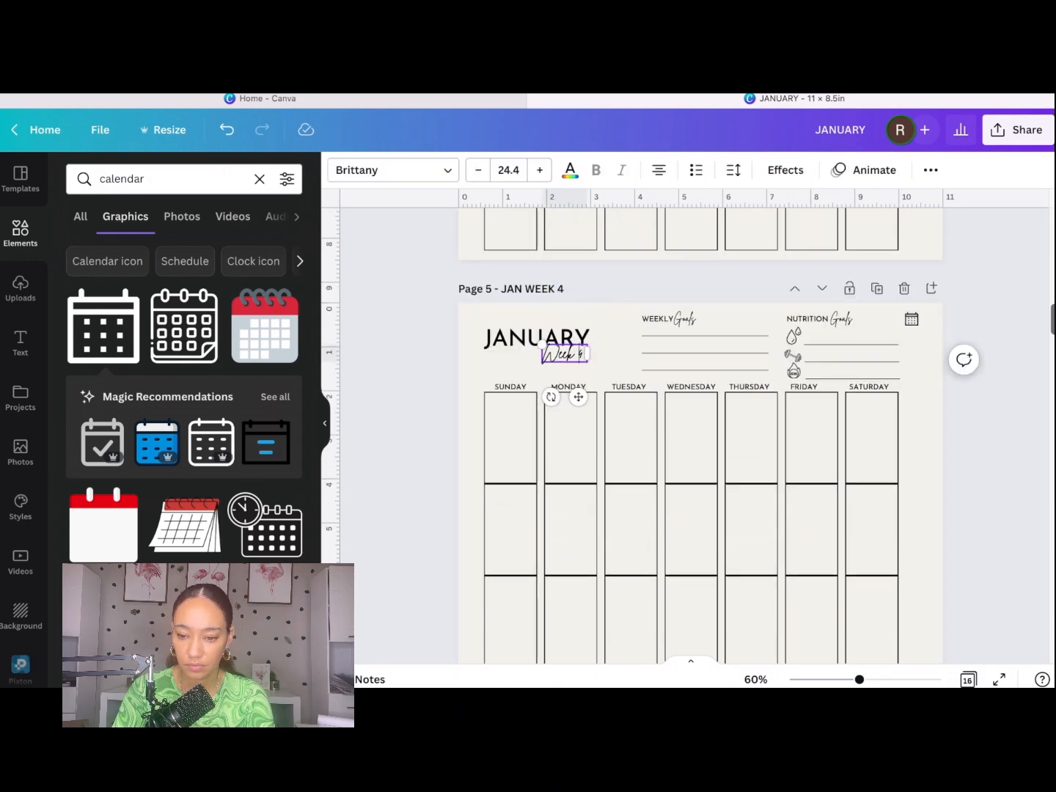
Duplicate the JAN WEEK 4 page, title the copy JAN WEEK 5 and change its heading to Week 5.
left_click(876, 288)
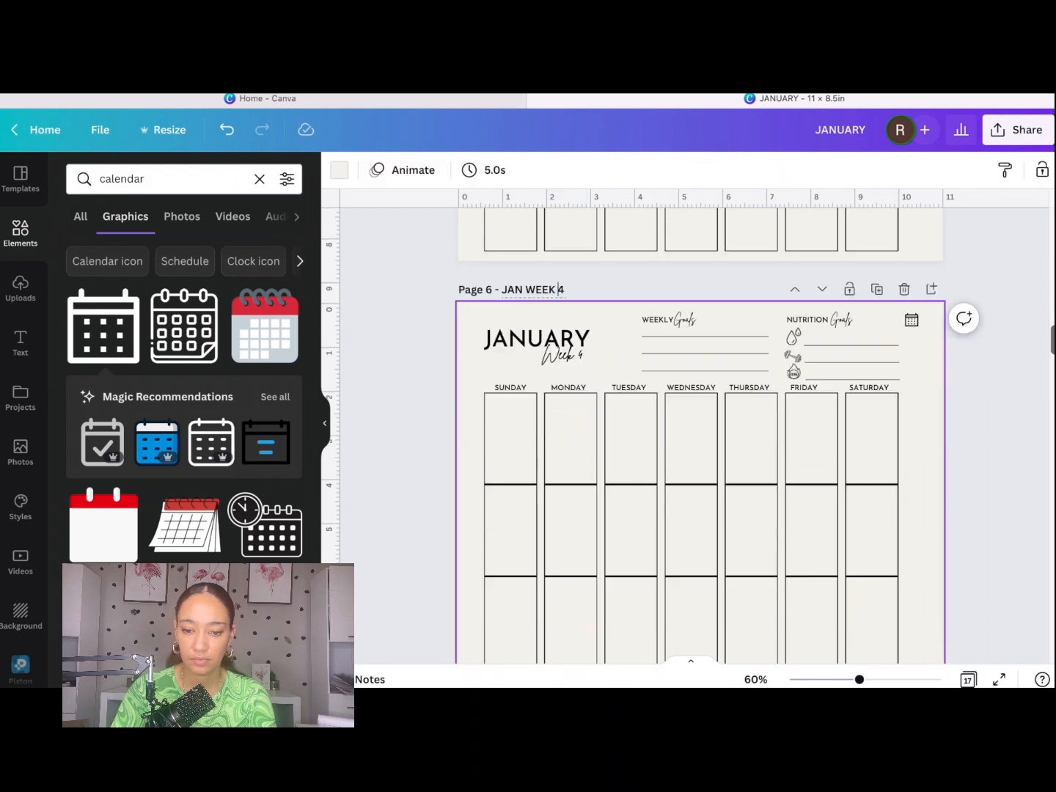
left_click(564, 354)
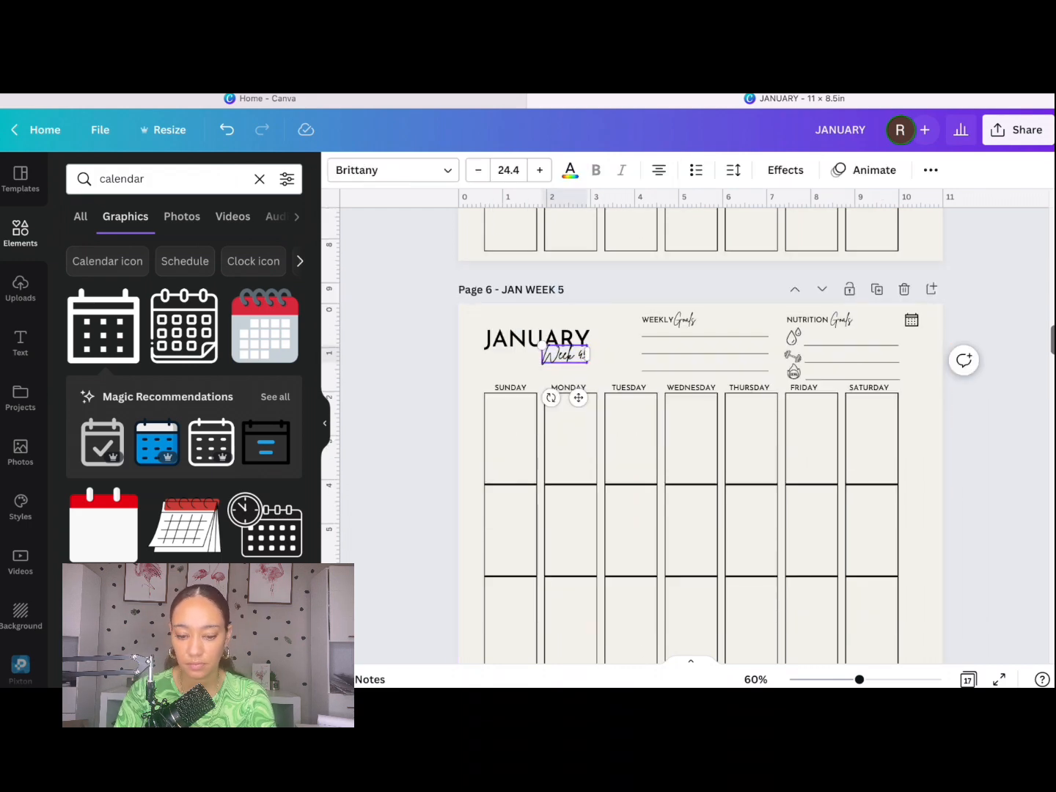
key("BackSpace")
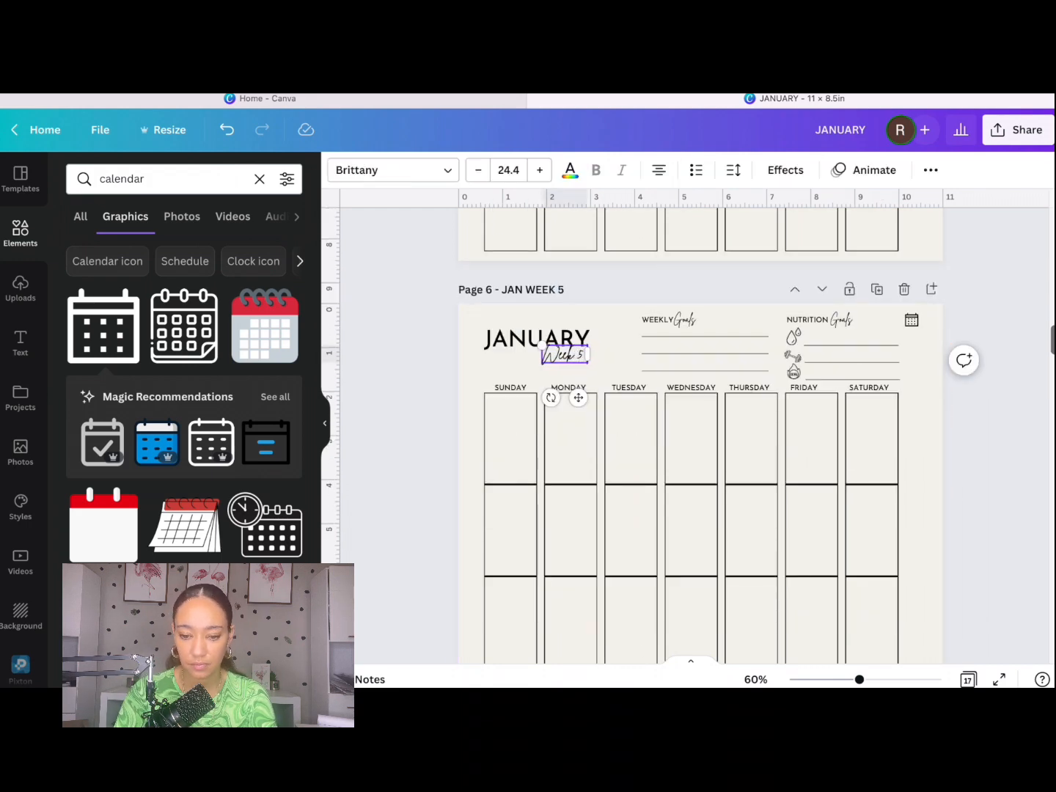
Duplicate the JAN WEEK 5 page, title the copy JAN WEEK 6 and change its heading to Week 6.
left_click(878, 288)
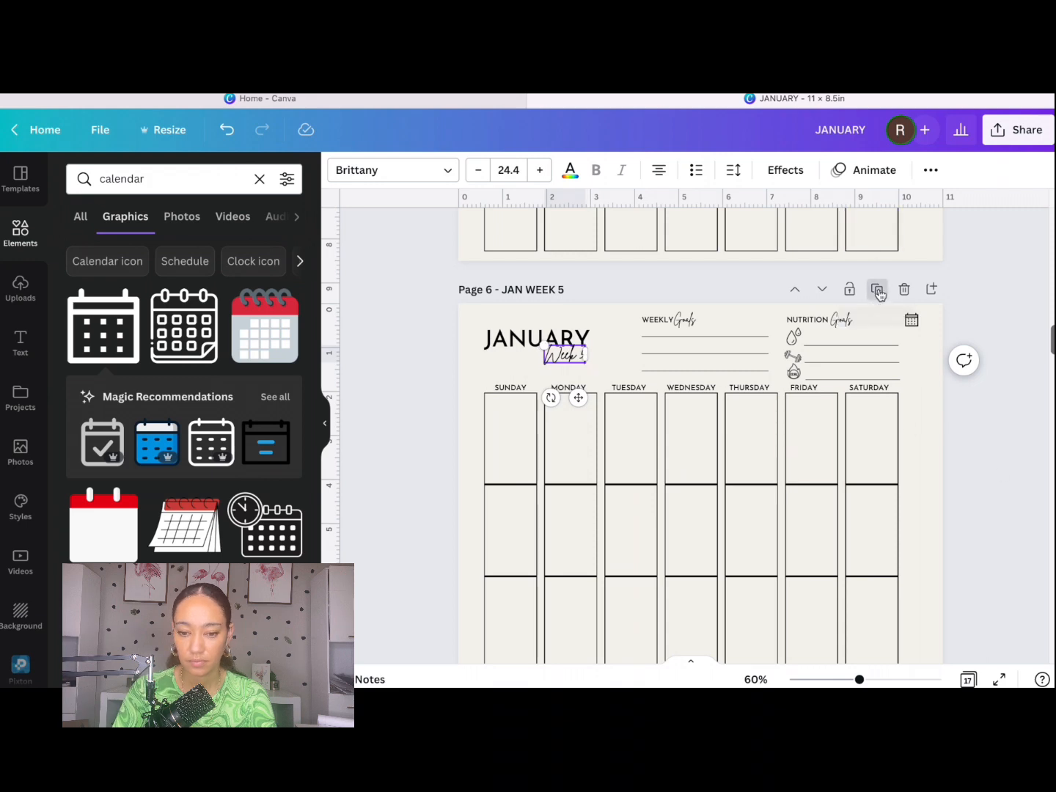
key("BackSpace")
type("6")
left_click(564, 355)
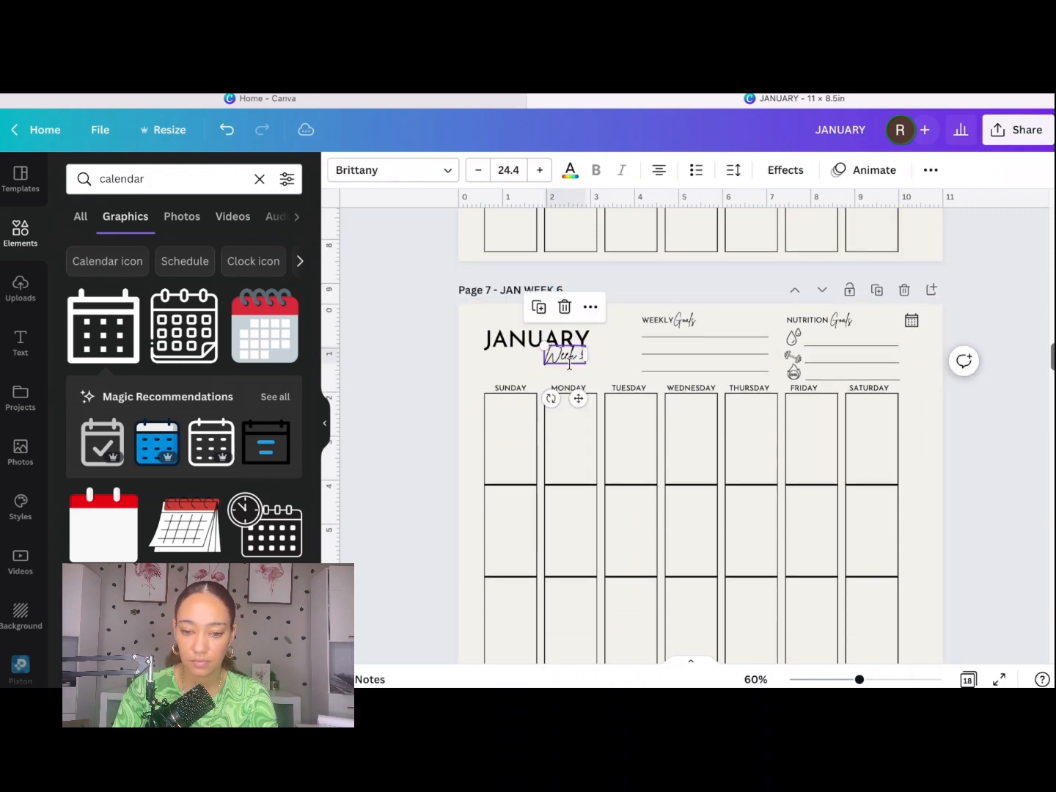
double_click(584, 355)
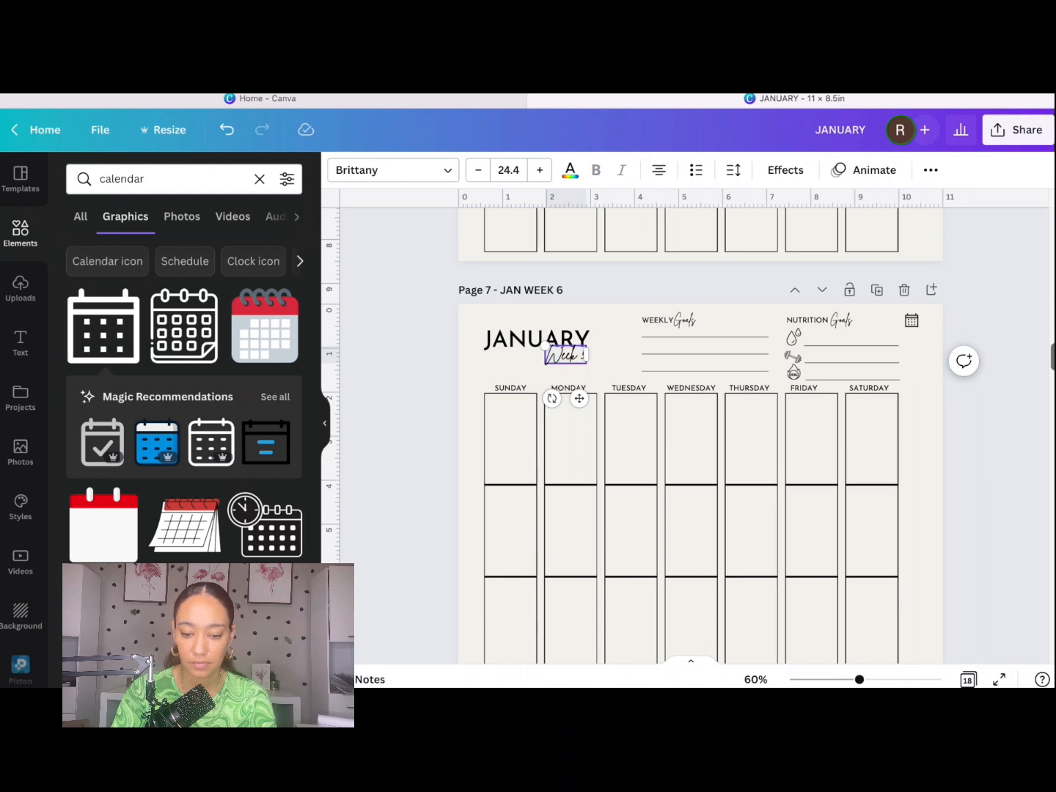
type("6")
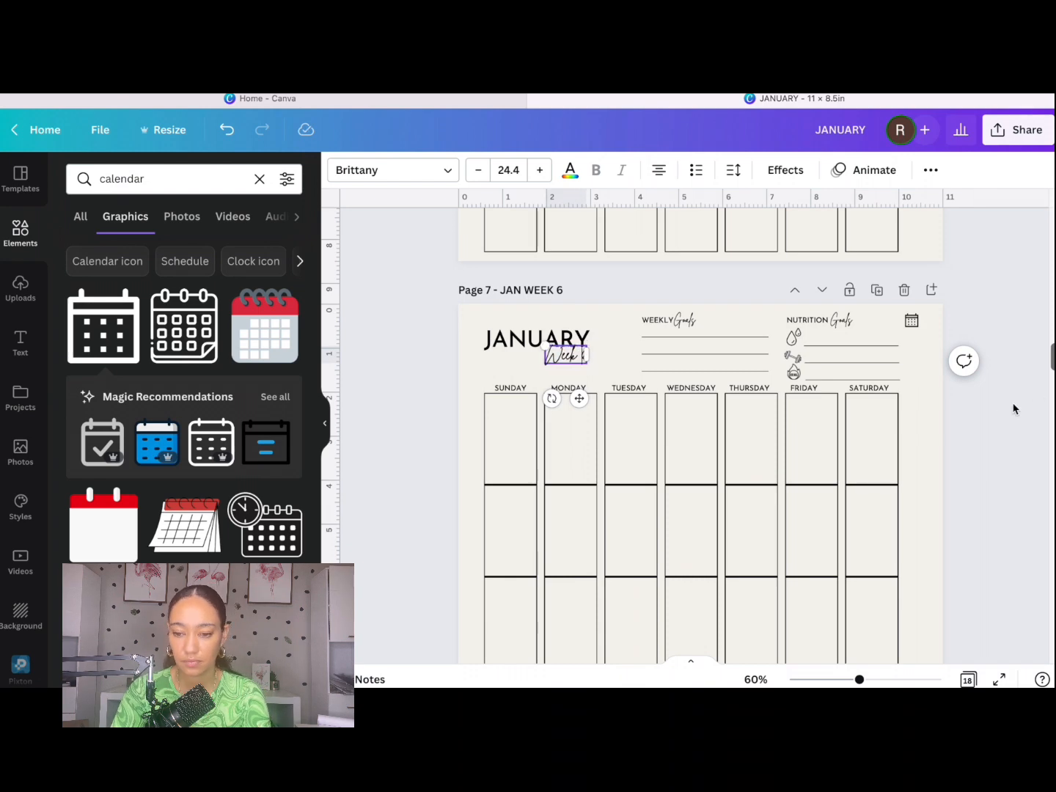
left_click(987, 425)
Move all the day boxes and weekday headings on the JAN WEEK 5 page about 0.4 in to the left.
scroll(1023, 644, "up", 5)
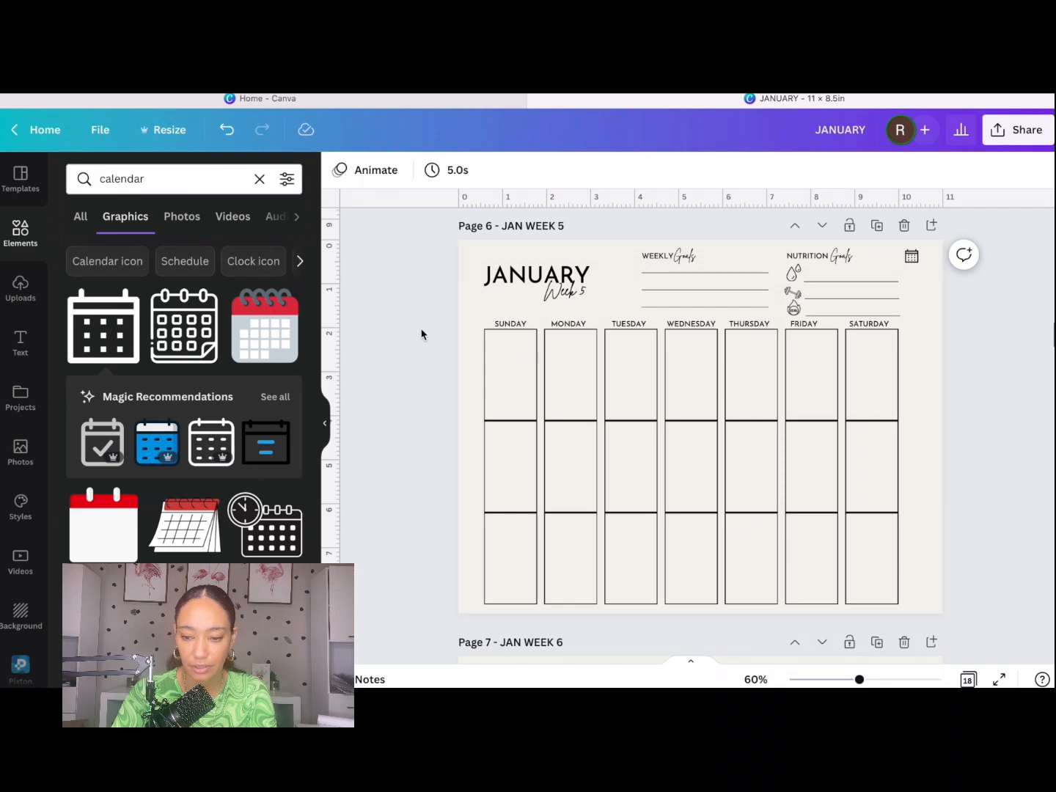
left_click_drag(412, 317, 930, 629)
left_click_drag(880, 579, 862, 578)
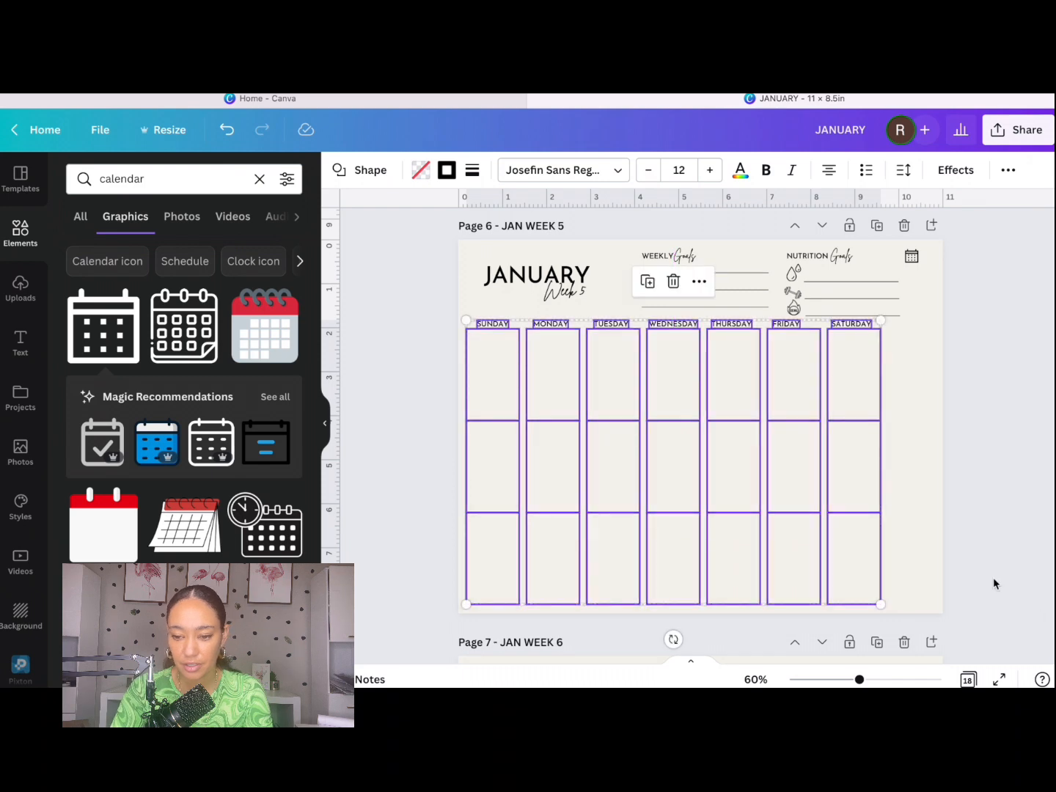
Build a notes column beside Saturday on the JAN WEEK 5 page from duplicated lines about 1 in long, headed Notes.
left_click(1011, 520)
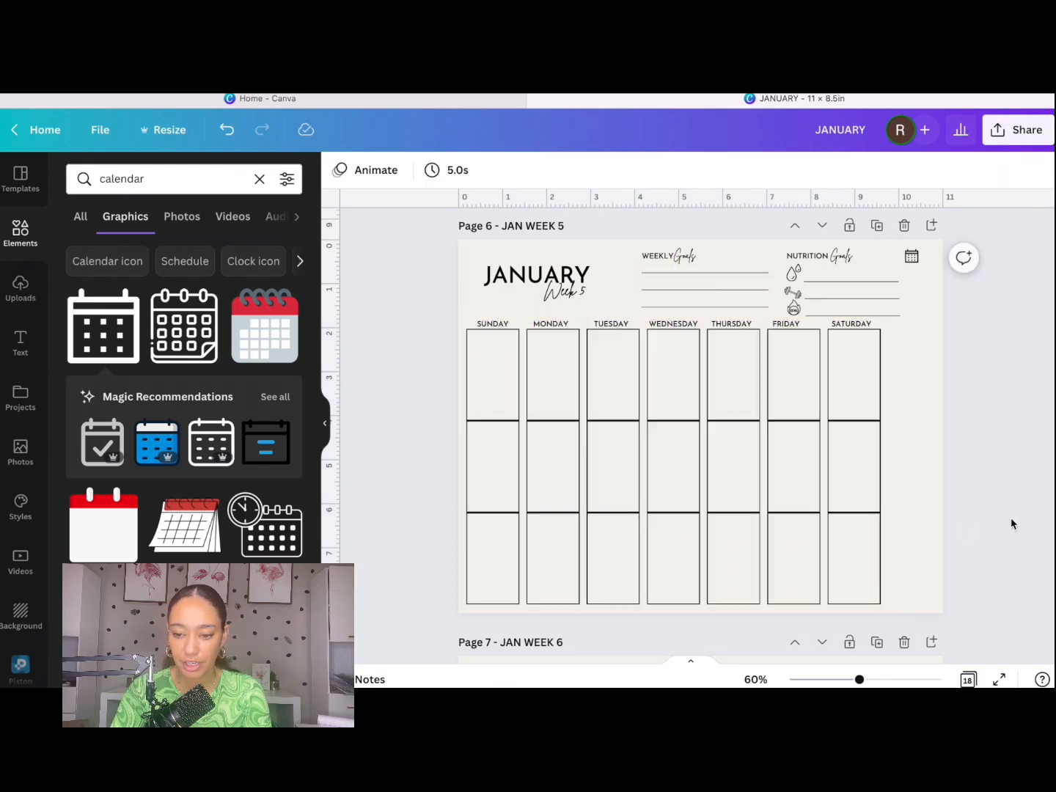
left_click(888, 317)
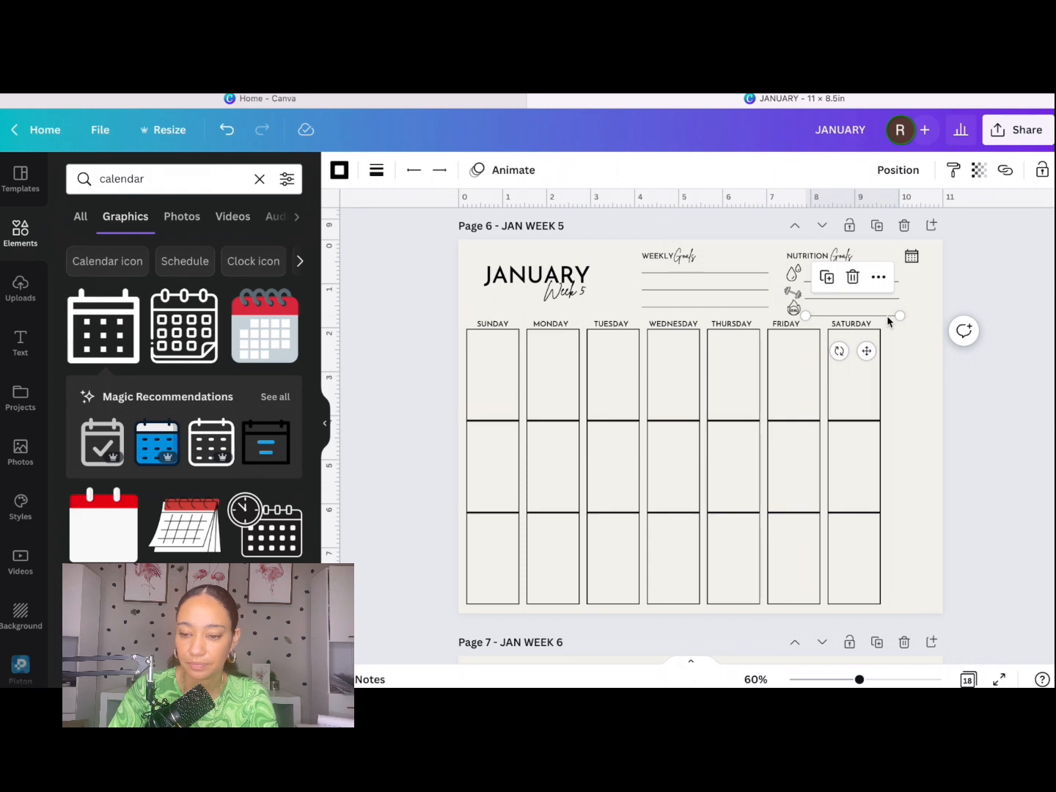
key("ctrl+d")
key("ctrl+d")
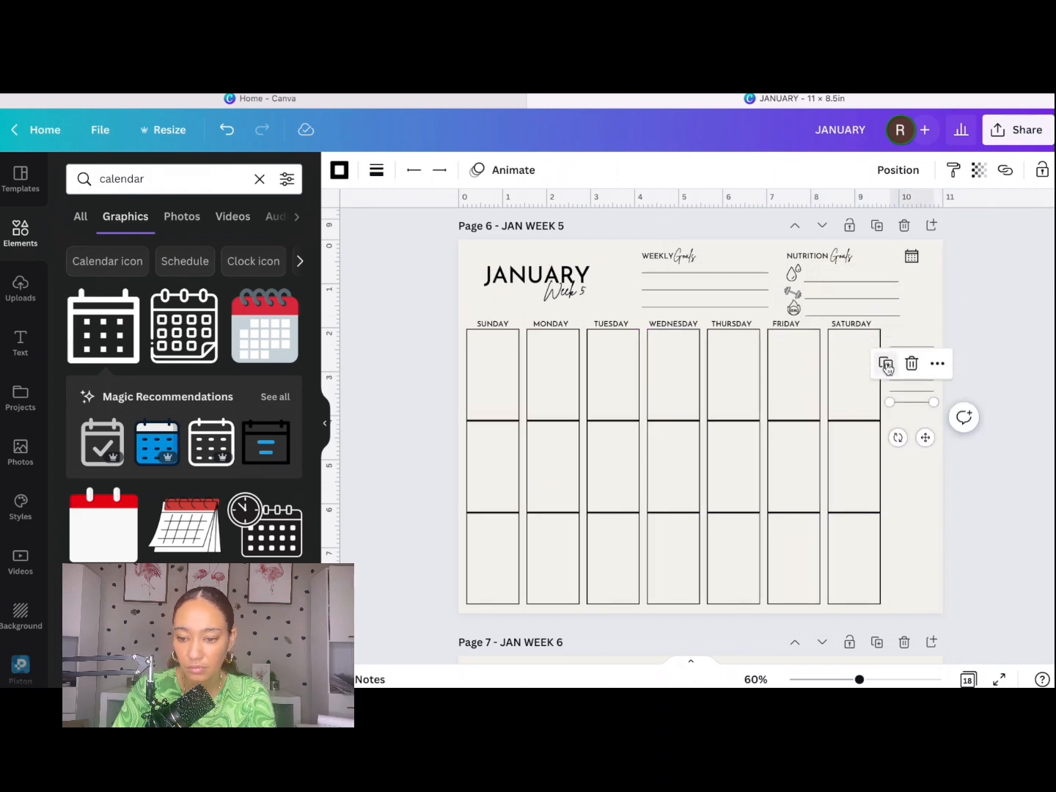
key("ctrl+d")
key("ctrl+d")
key("ctrl+d")
key("ctrl+d")
key("ctrl+d")
key("ctrl+d")
key("ctrl+d")
key("ctrl+d")
key("ctrl+d")
key("ctrl+d")
key("ctrl+d")
key("ctrl+d")
key("ctrl+d")
key("ctrl+d")
key("ctrl+d")
key("ctrl+d")
key("ctrl+d")
type("Notes")
left_click(972, 640)
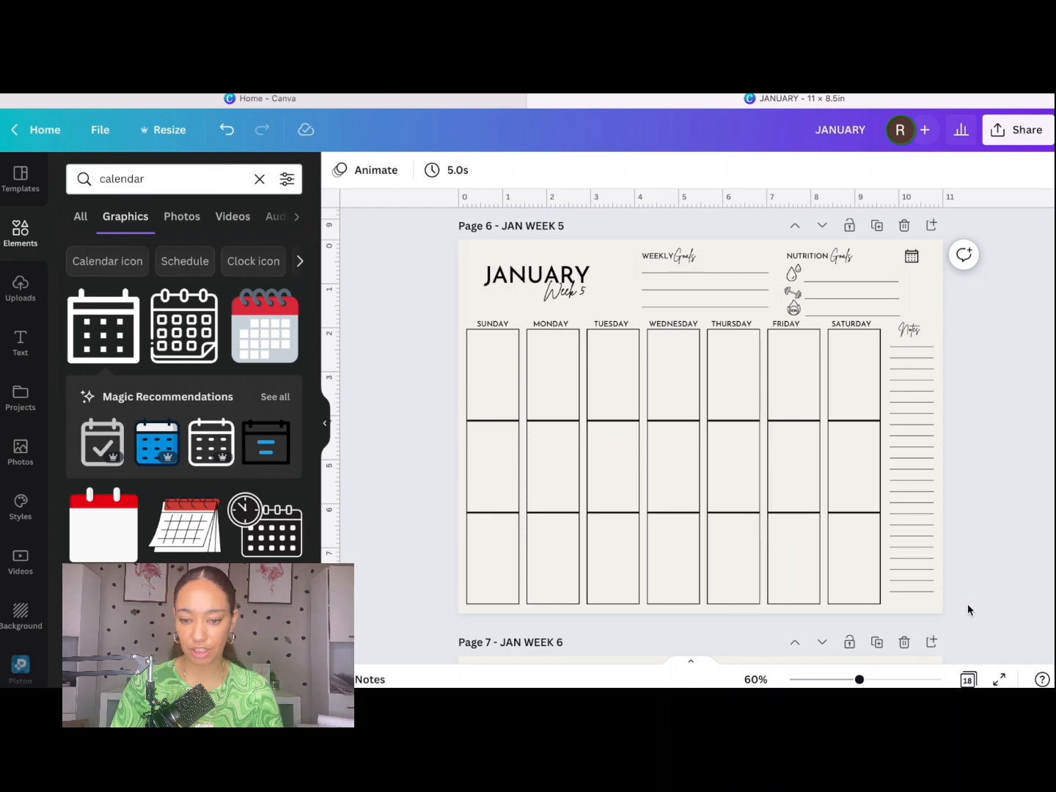
scroll(967, 606, "down", 2)
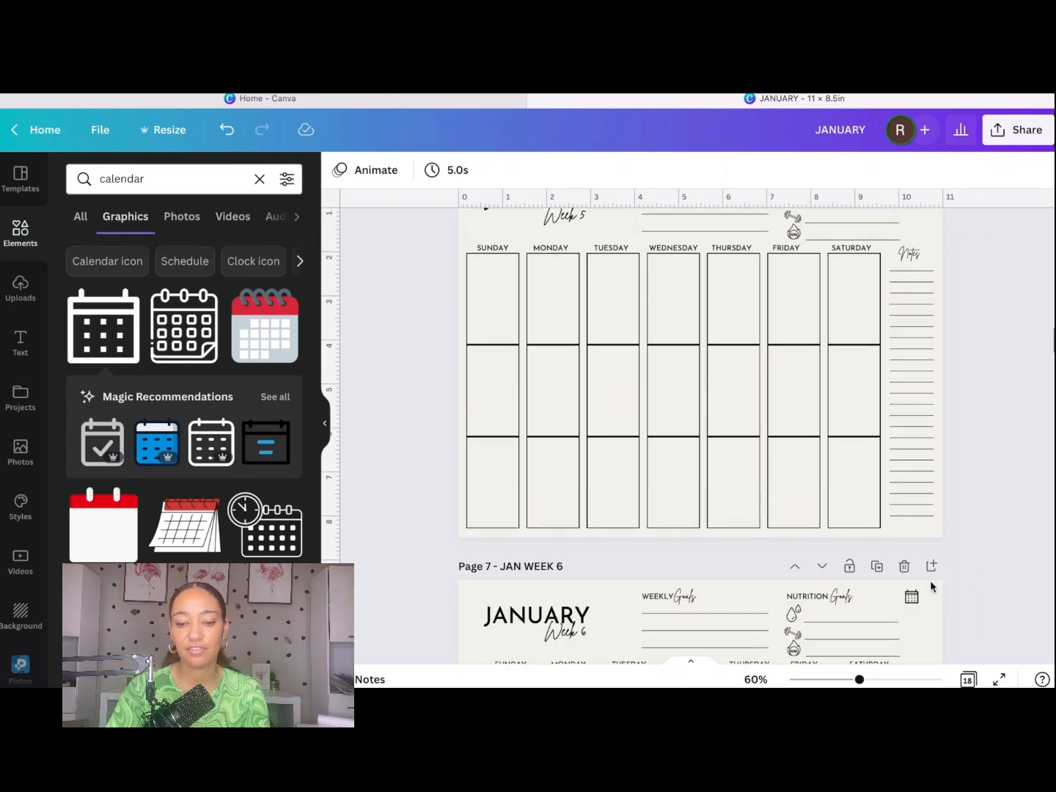
scroll(903, 569, "down", 5)
scroll(904, 574, "down", 1)
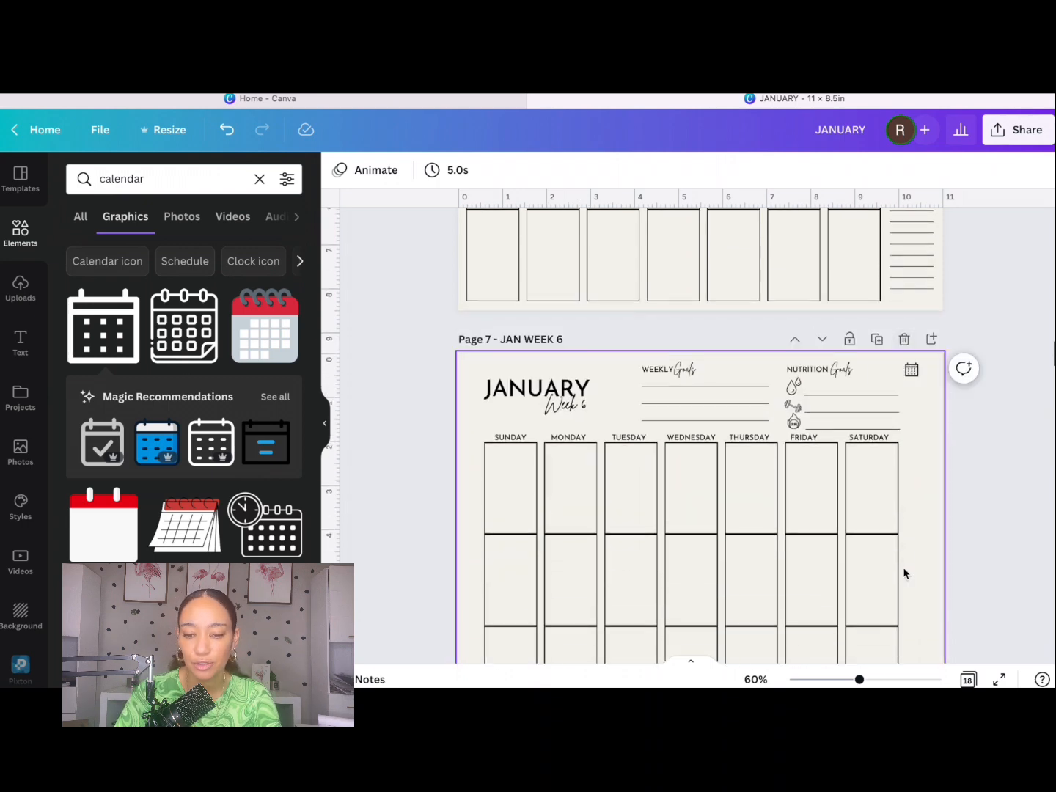
scroll(904, 573, "up", 5)
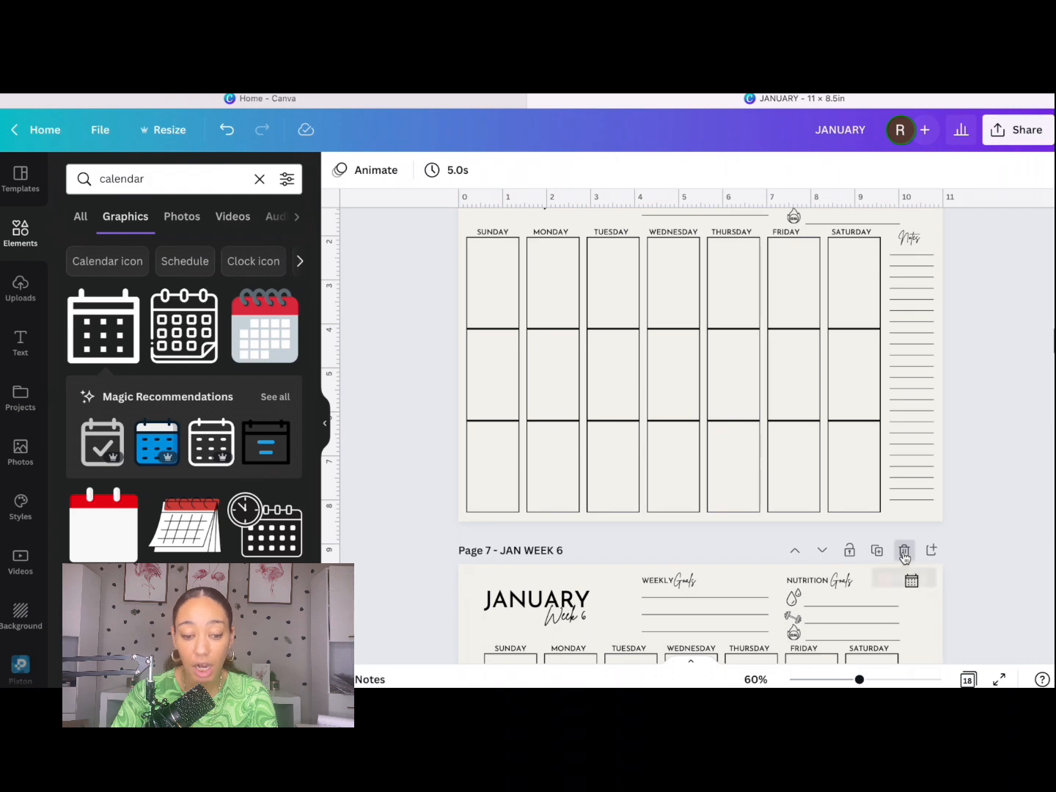
left_click(905, 551)
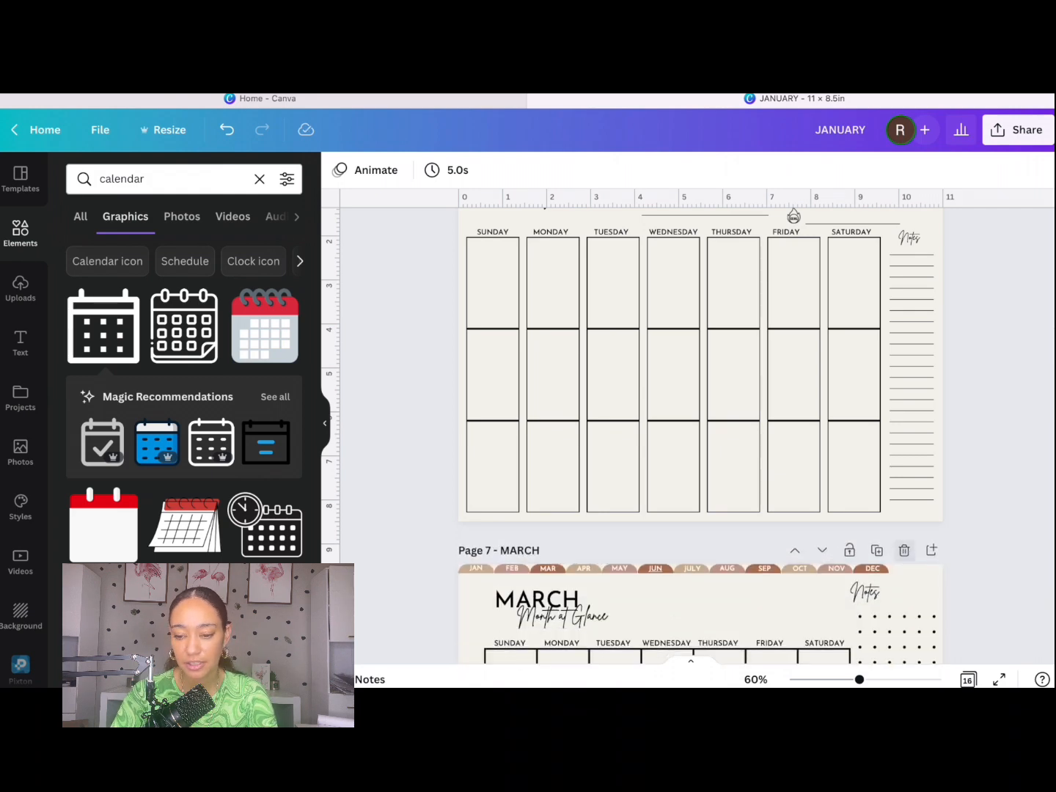
key("ctrl+z")
key("ctrl+z")
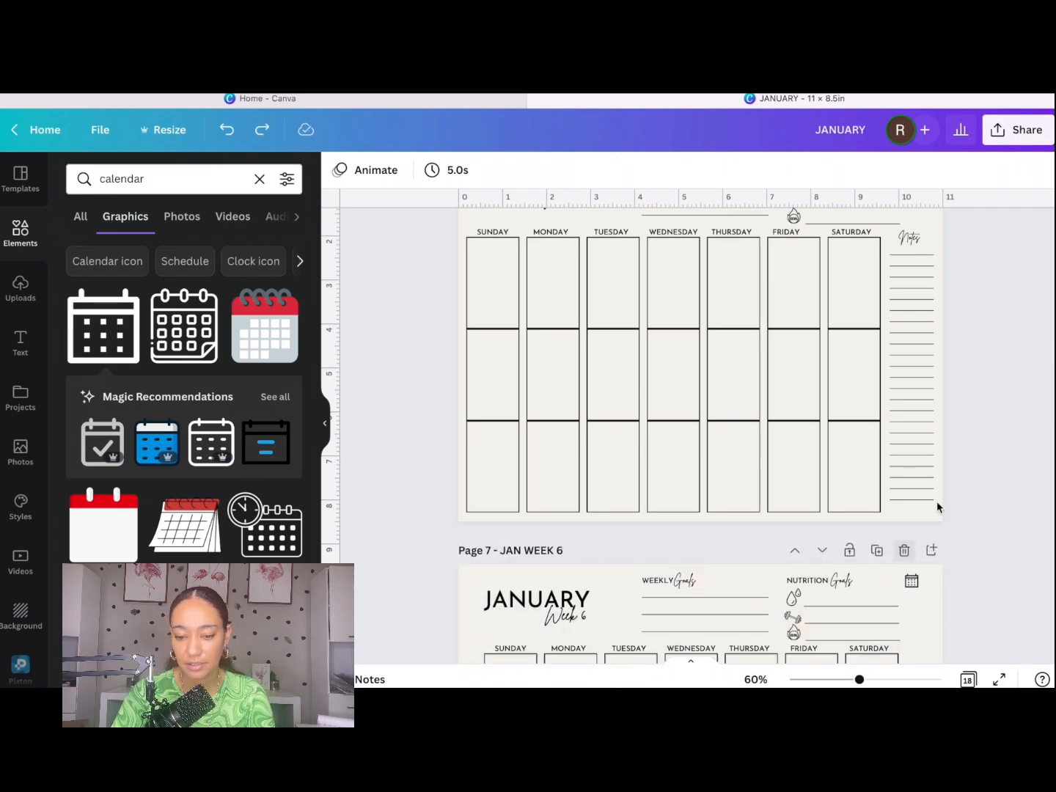
Delete every January weekly page except JAN WEEK 5, the one with the Notes column.
left_click(905, 551)
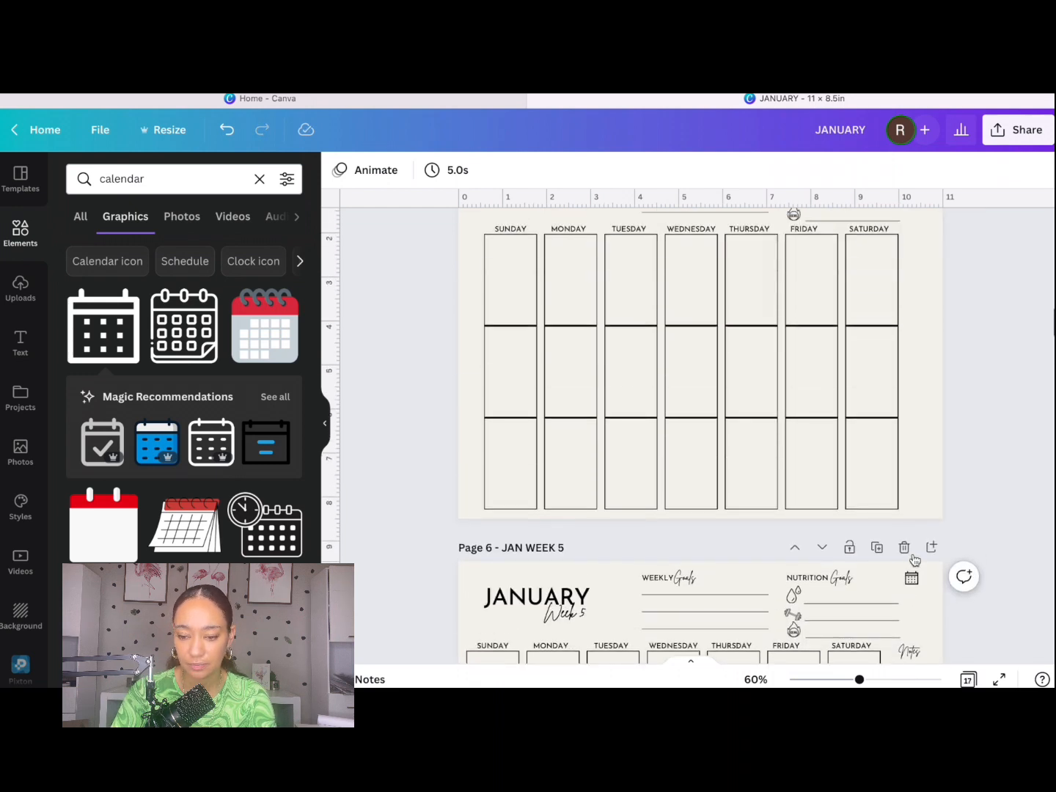
scroll(906, 485, "up", 5)
left_click(905, 481)
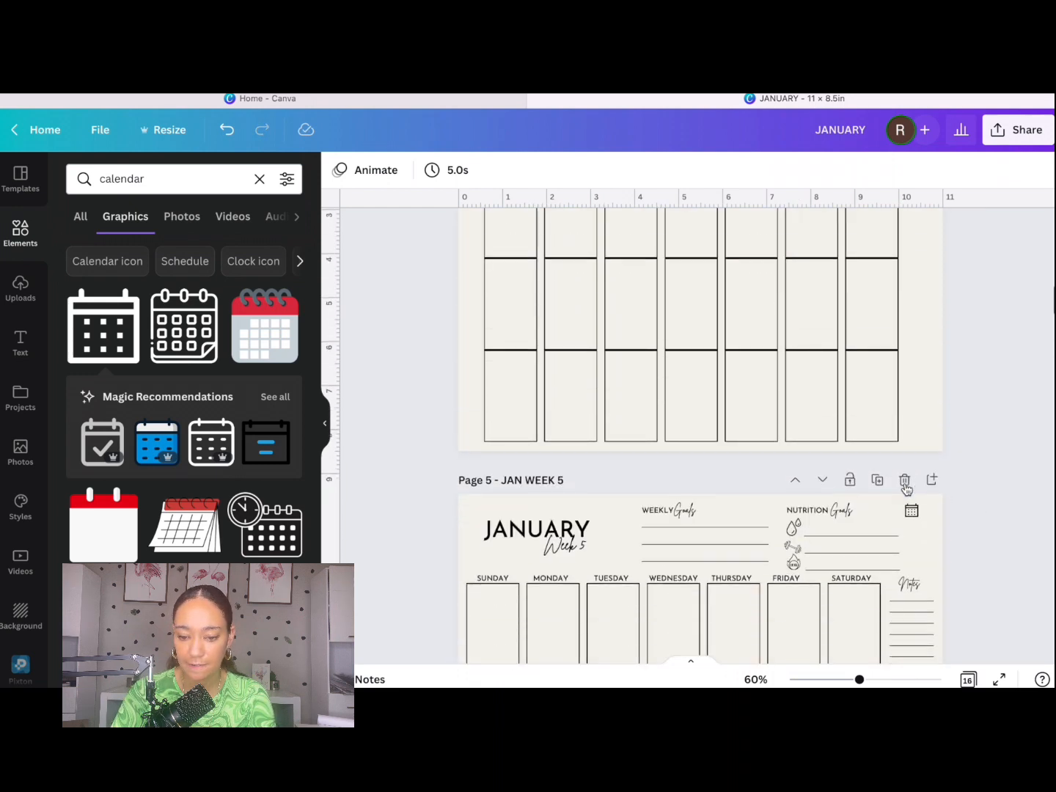
scroll(899, 486, "up", 5)
left_click(906, 424)
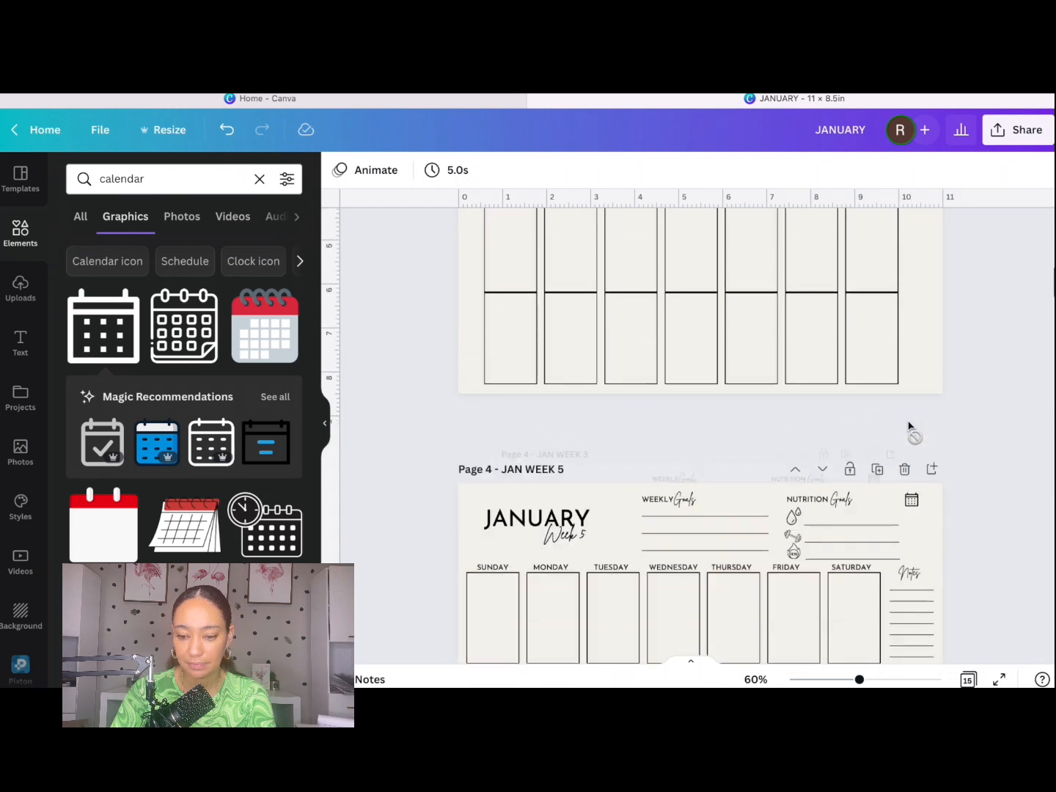
scroll(907, 422, "up", 3)
left_click(901, 421)
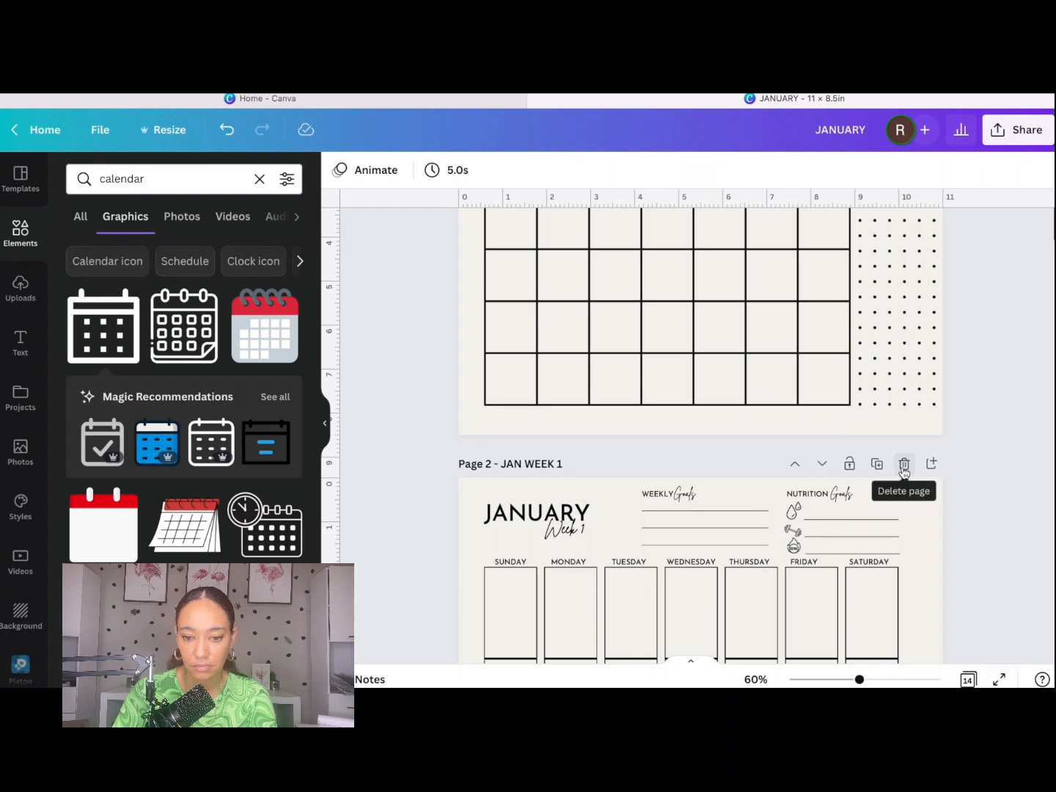
left_click(903, 466)
Retitle the remaining weekly page JAN WEEK 1 with a Week 1 heading and duplicate it through JAN WEEK 6, updating each title and heading.
double_click(582, 315)
left_click(1015, 307)
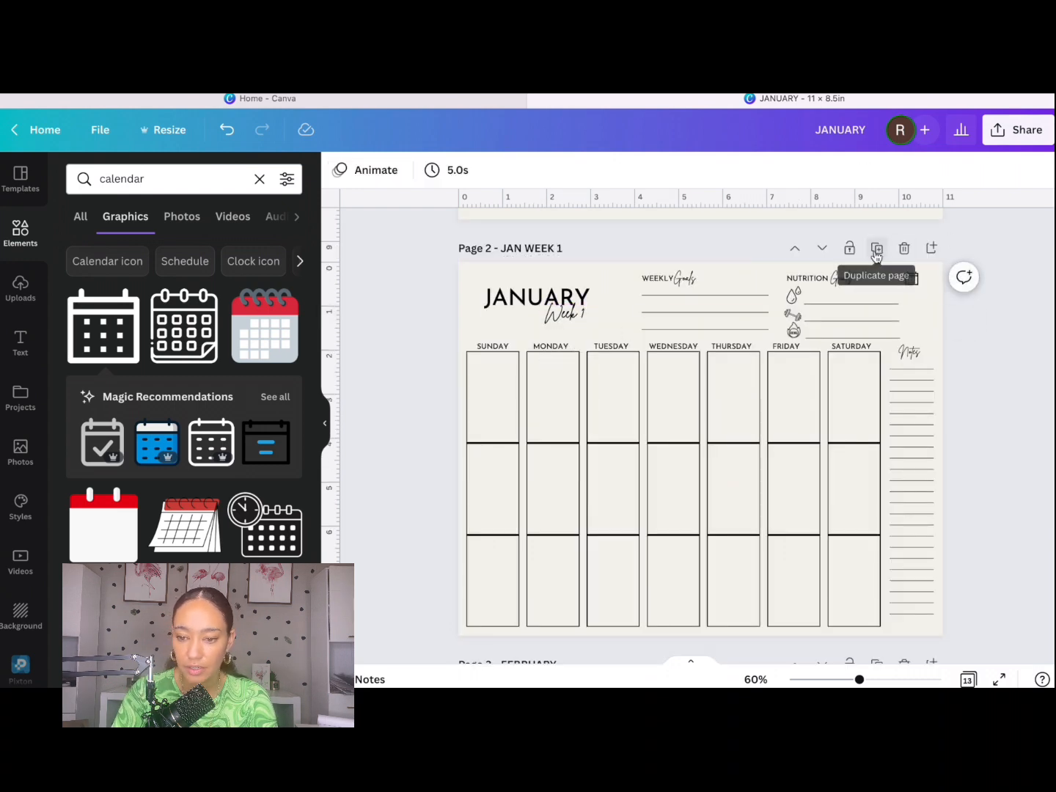
left_click(875, 250)
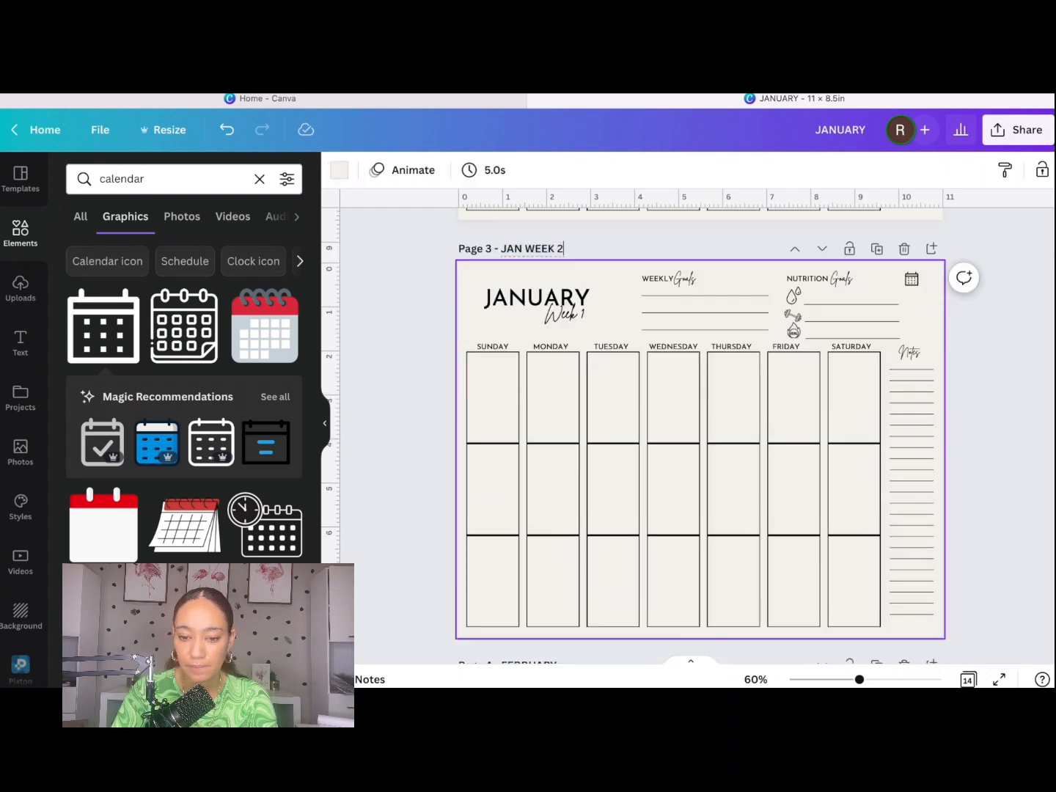
double_click(565, 314)
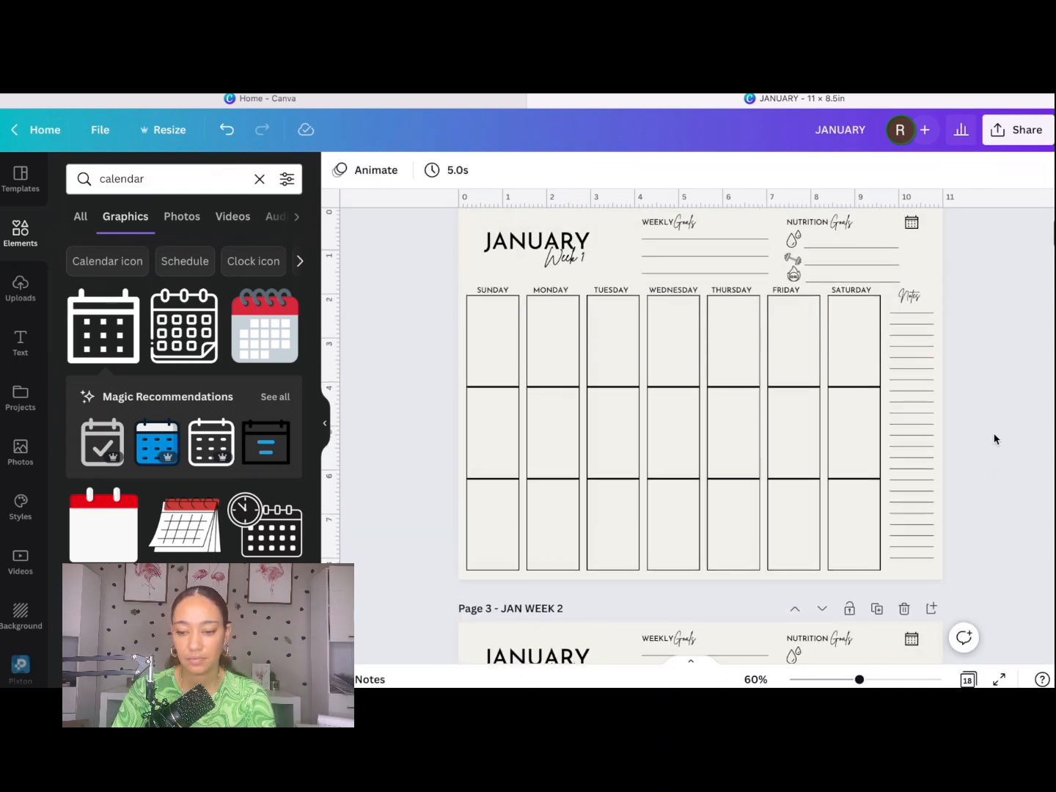
Duplicate the JAN WEEK 1 to JAN WEEK 6 pages together and move the FEBRUARY page in front of the copies.
scroll(994, 439, "up", 5)
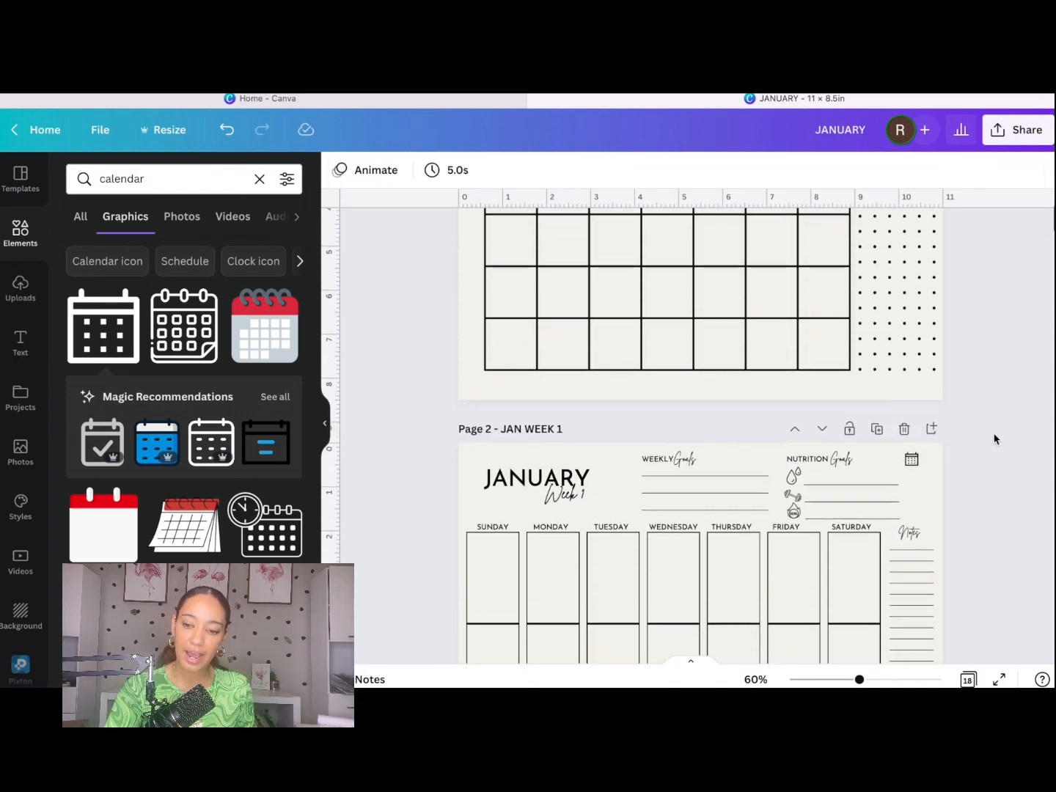
scroll(993, 438, "down", 7)
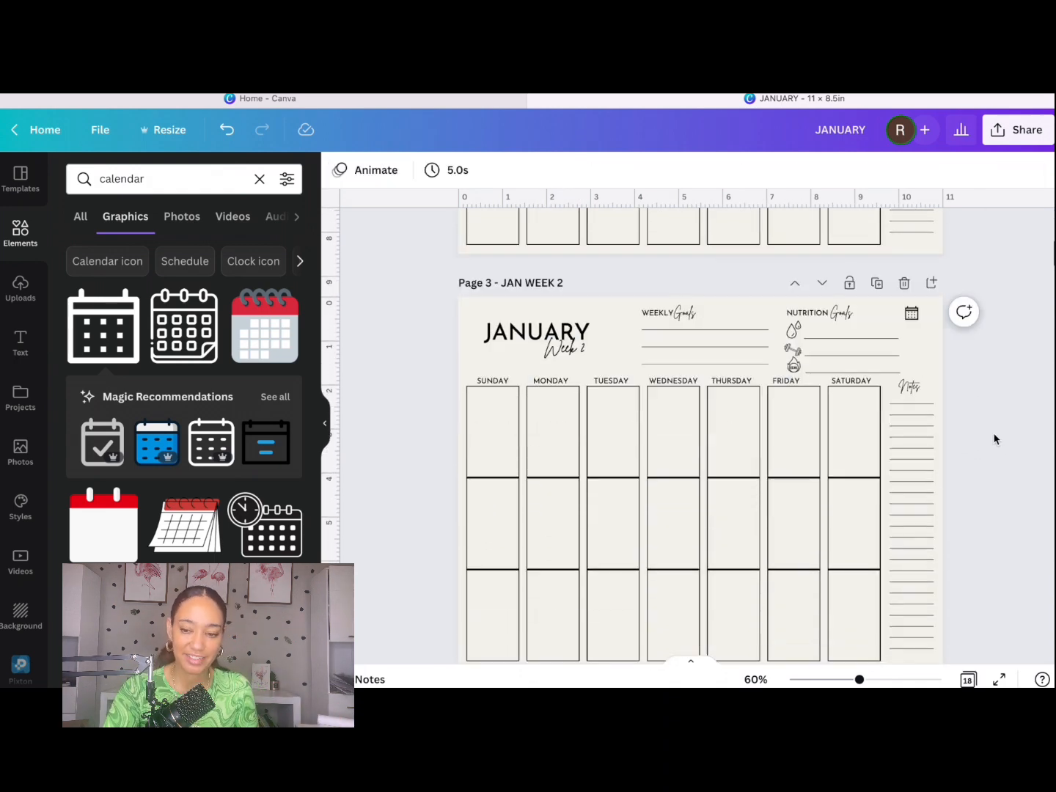
scroll(994, 440, "down", 6)
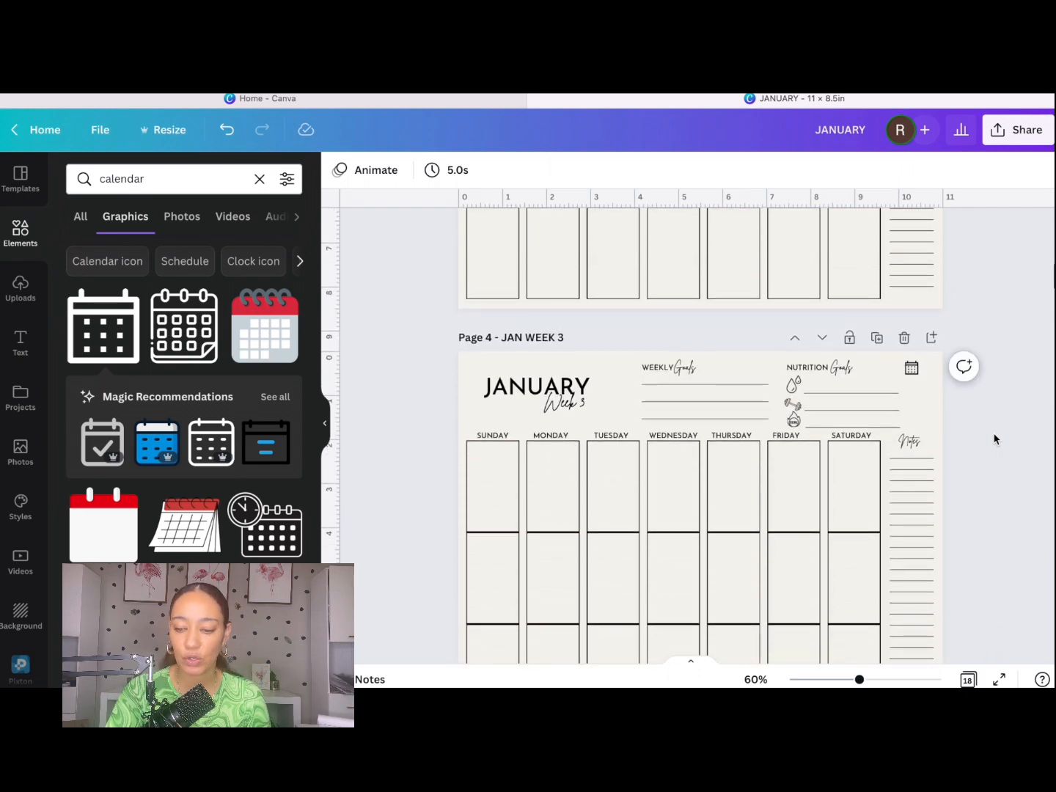
left_click(967, 679)
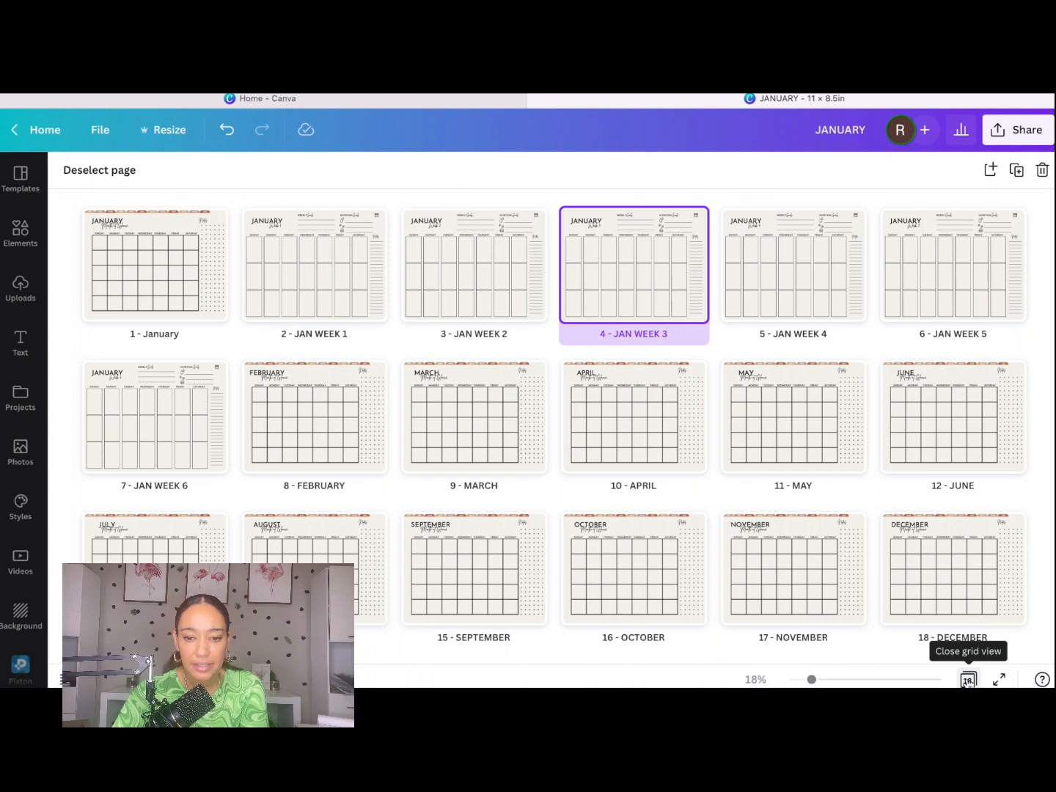
left_click(327, 259)
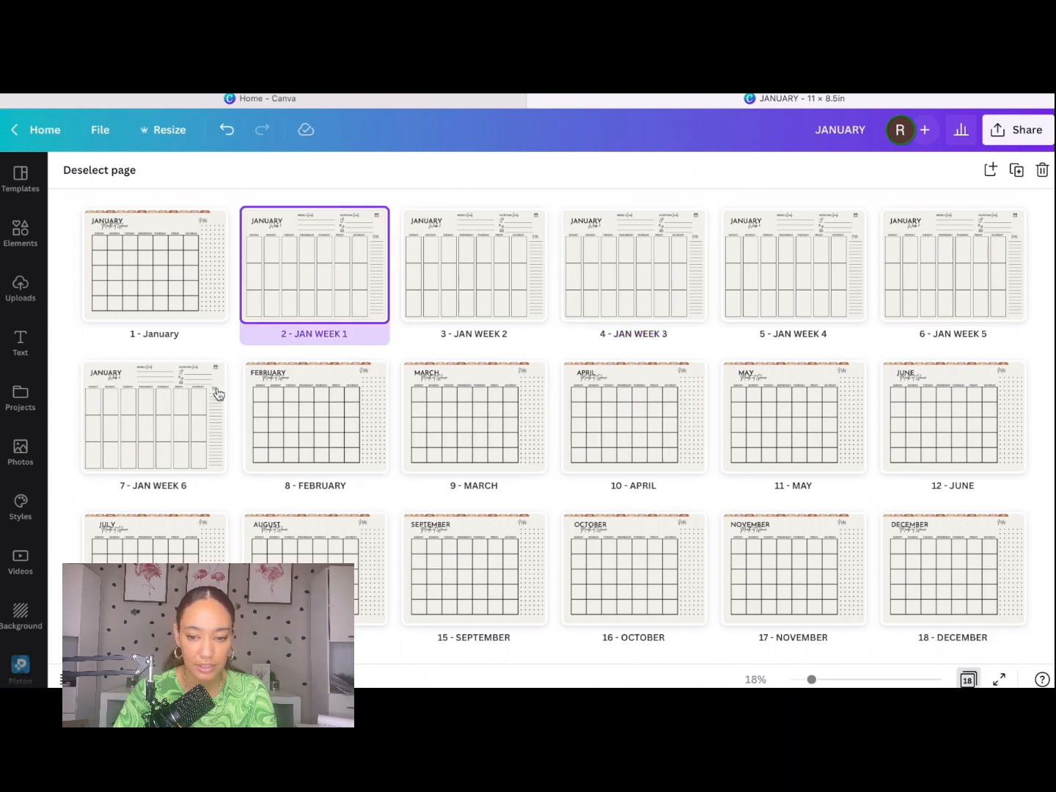
left_click(171, 430, "shift")
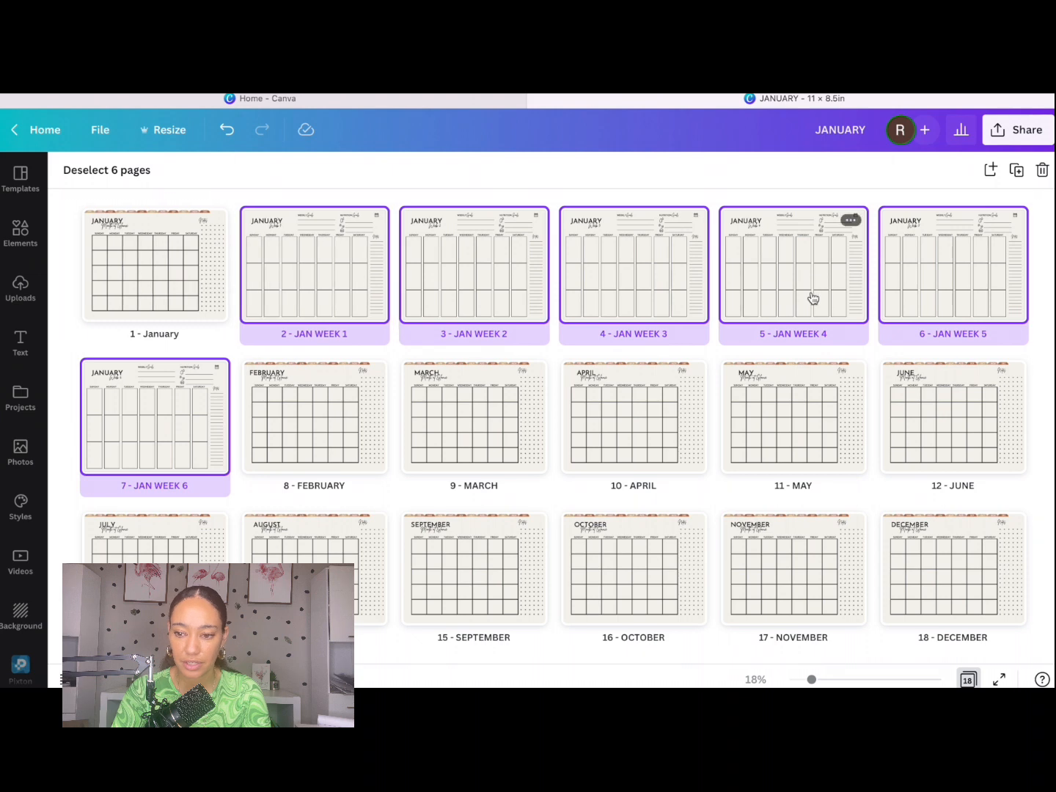
left_click(1017, 178)
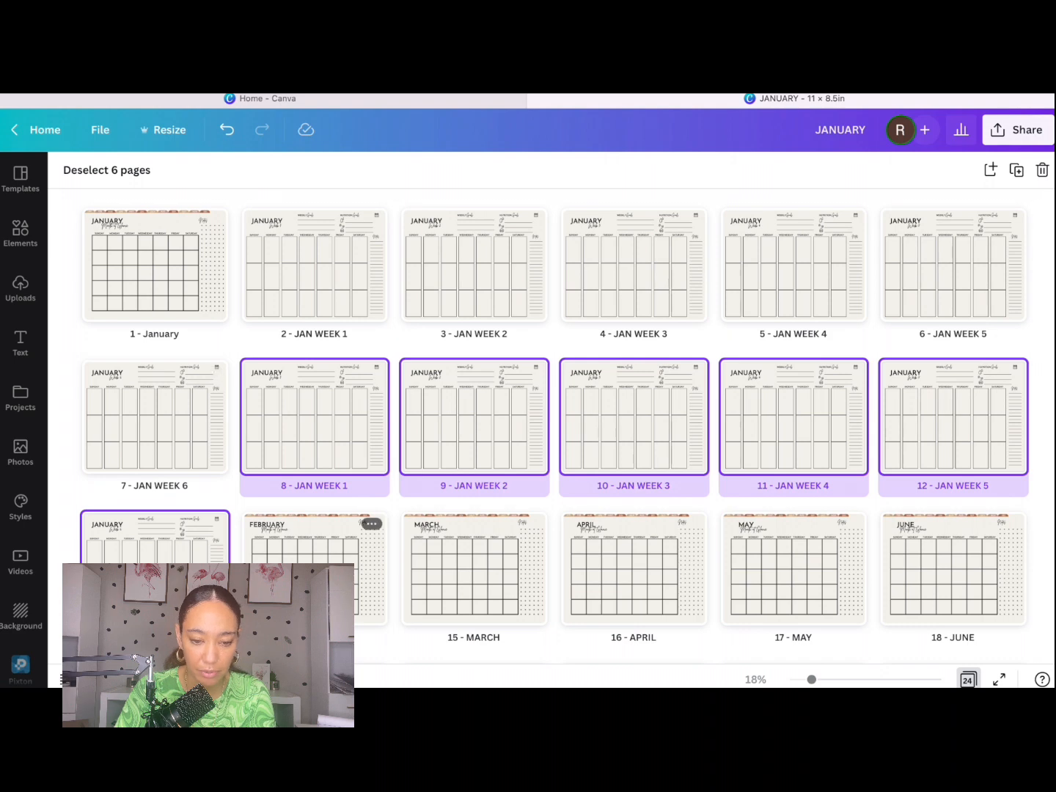
left_click_drag(276, 519, 238, 369)
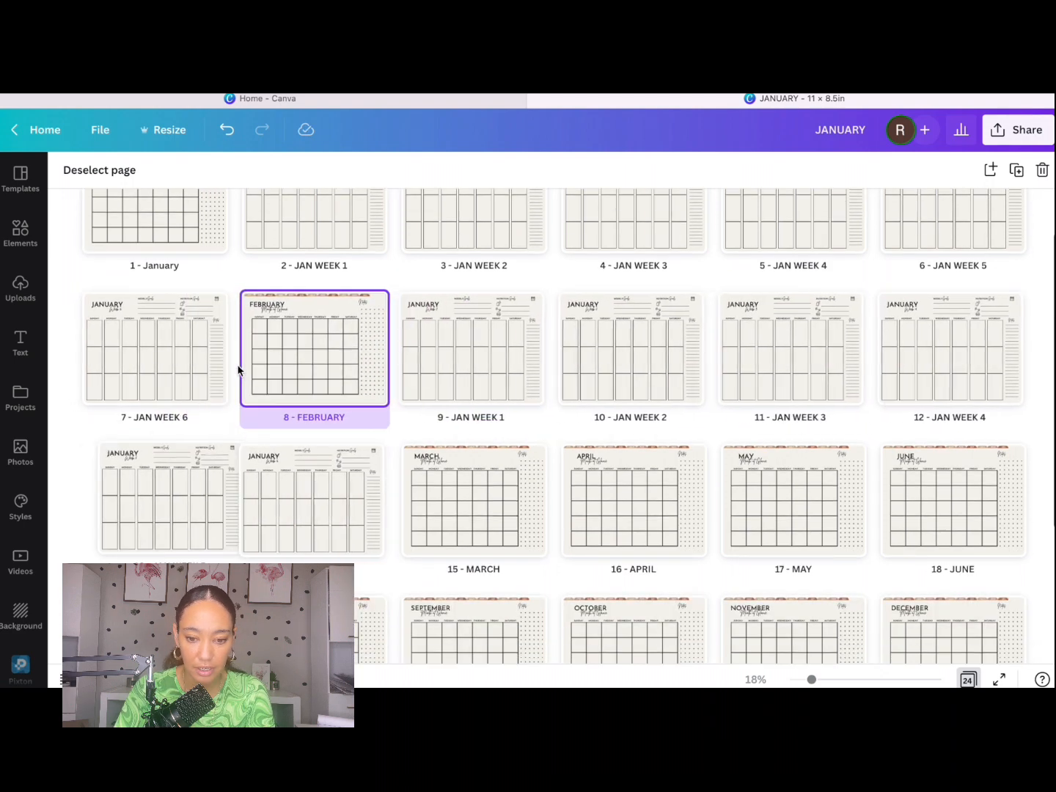
Title the first weekly copy after the FEBRUARY page FEB WEEK 1 and change its month heading to FEBRUARY.
double_click(466, 372)
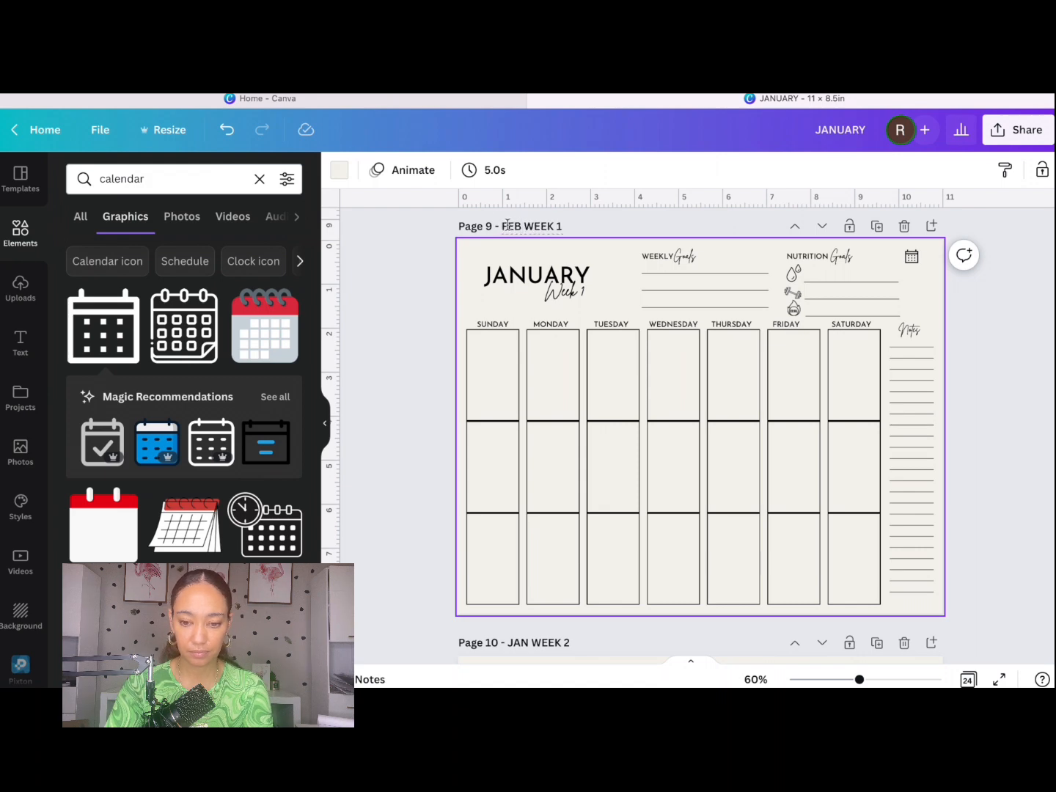
left_click(537, 269)
double_click(538, 272)
type("F")
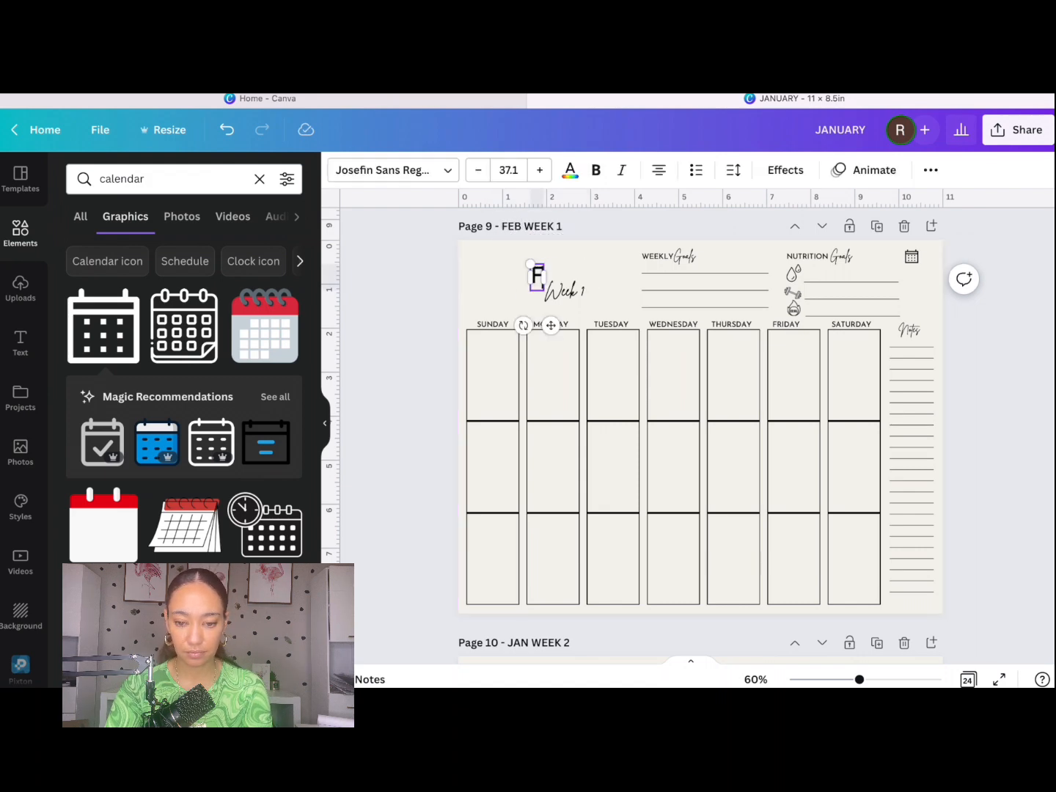
type("EBRUARY")
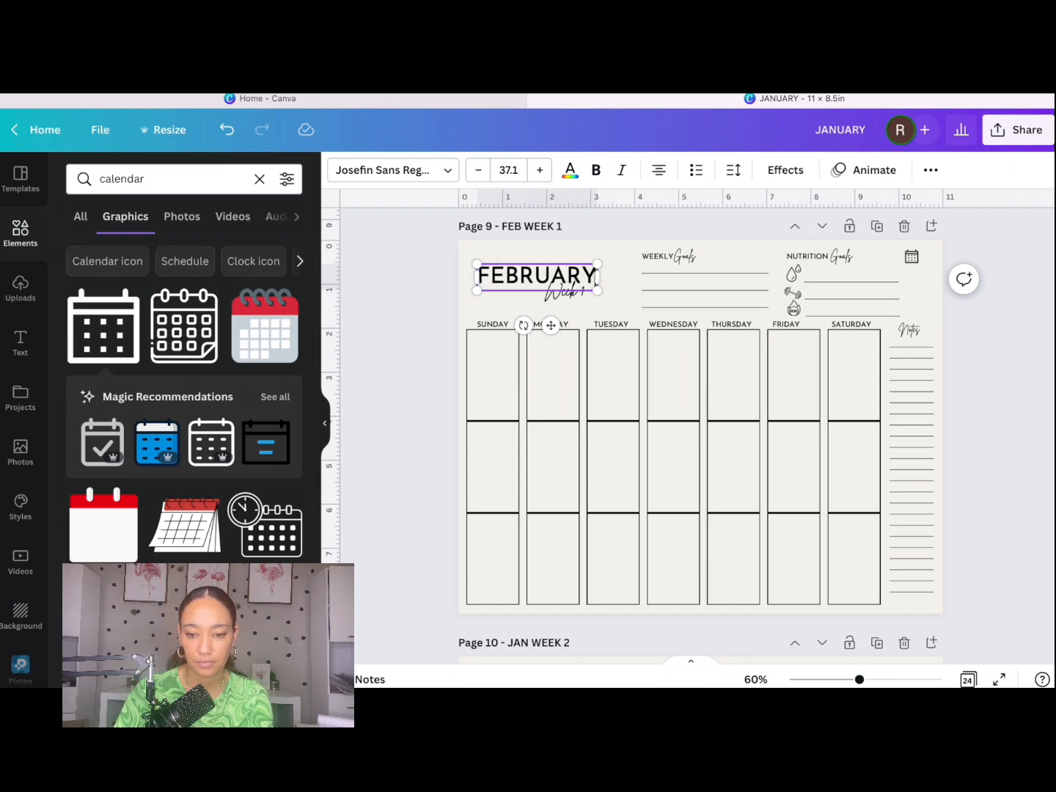
left_click(393, 335)
left_click(510, 279)
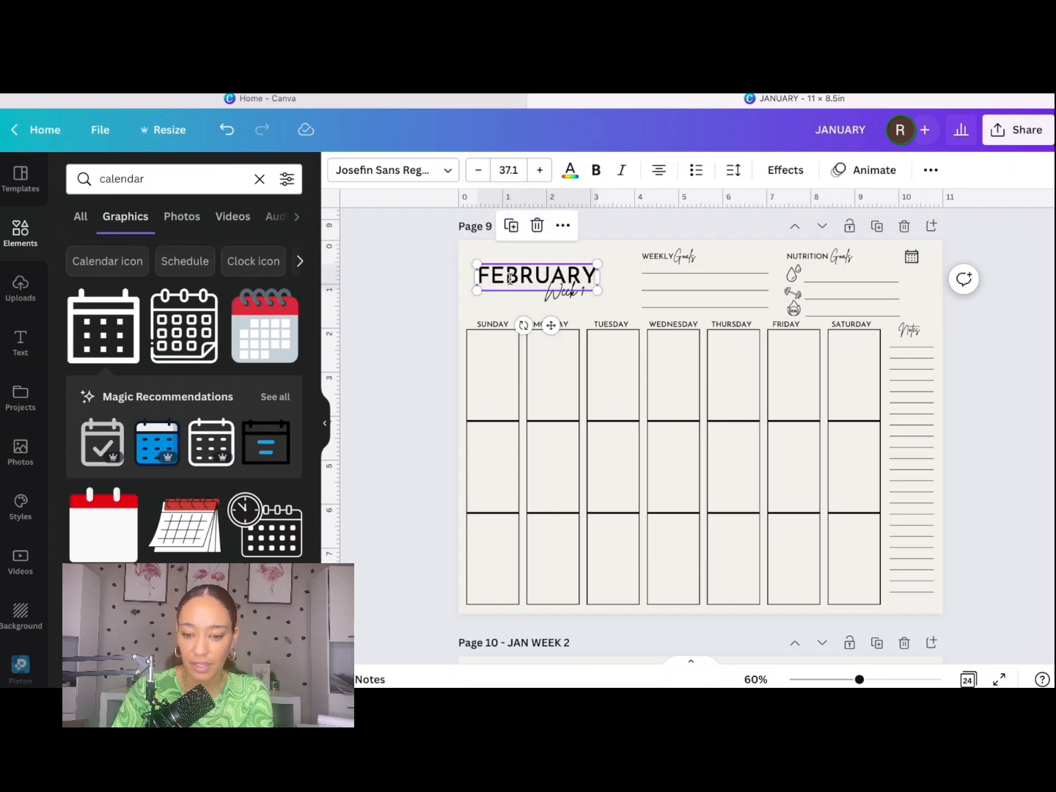
Update the calendar icon's page link on FEB WEEK 1 and convert the following copies into FEB WEEK pages with FEBRUARY headings.
scroll(525, 506, "down", 4)
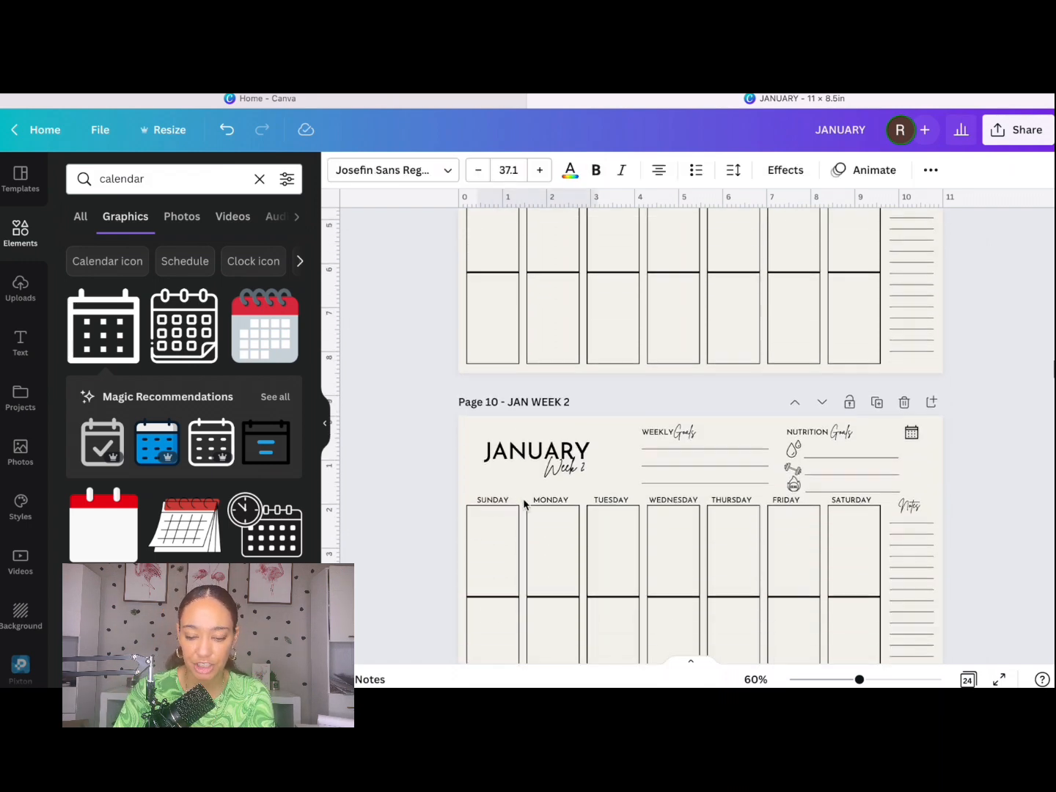
scroll(539, 319, "up", 3)
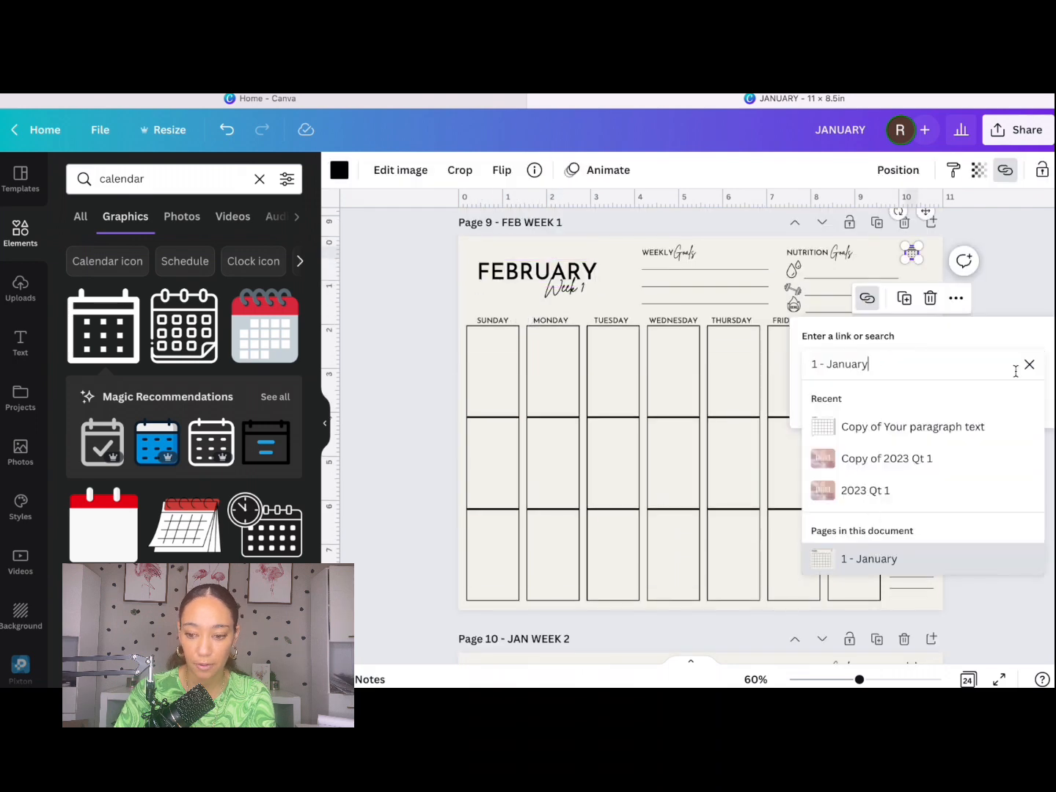
left_click(872, 557)
scroll(700, 330, "down", 5)
left_click(522, 333)
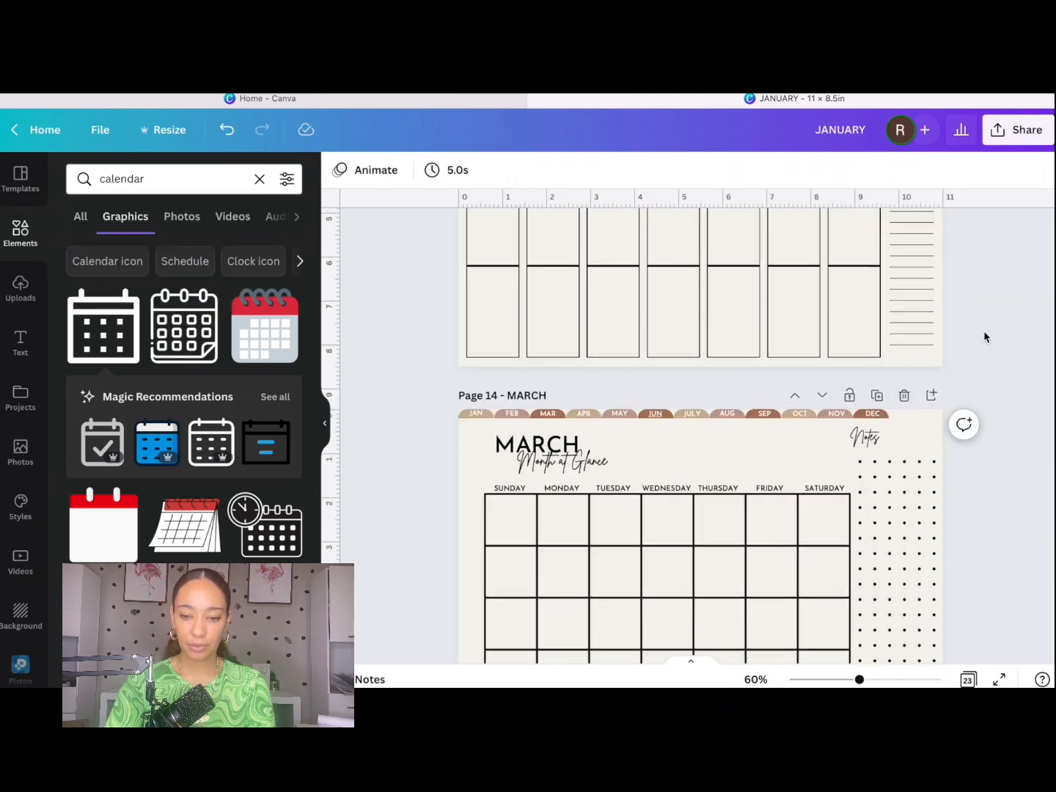
scroll(986, 338, "up", 10)
scroll(985, 337, "up", 5)
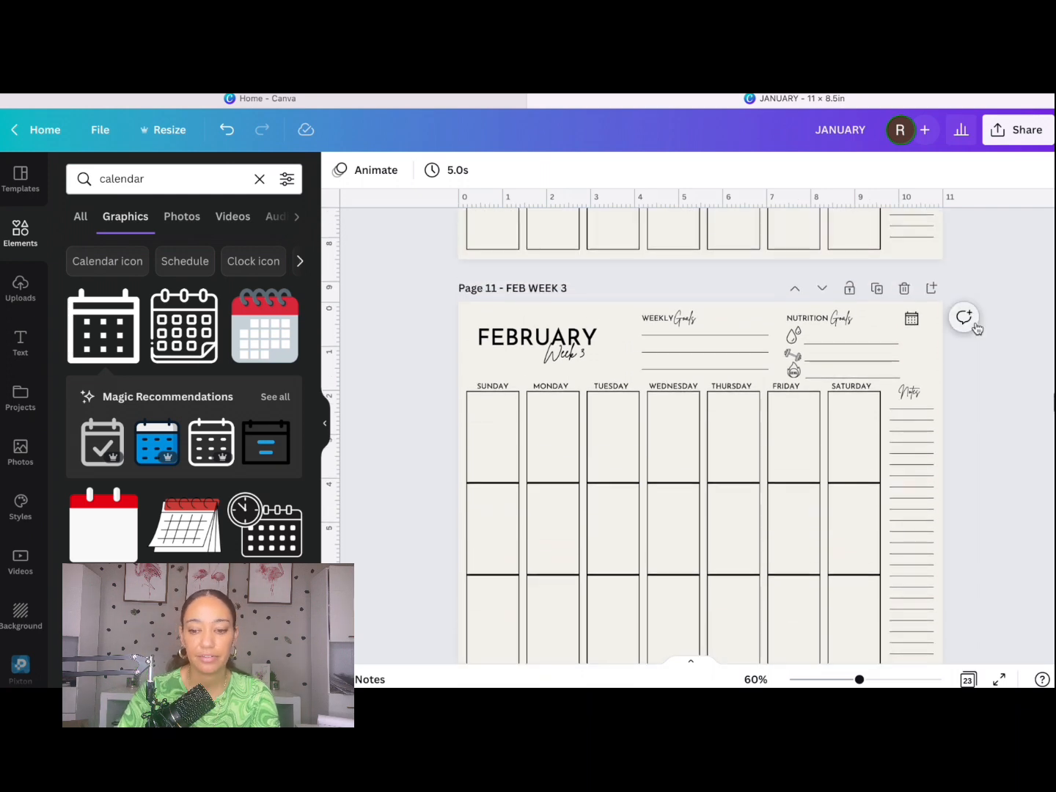
scroll(976, 327, "down", 4)
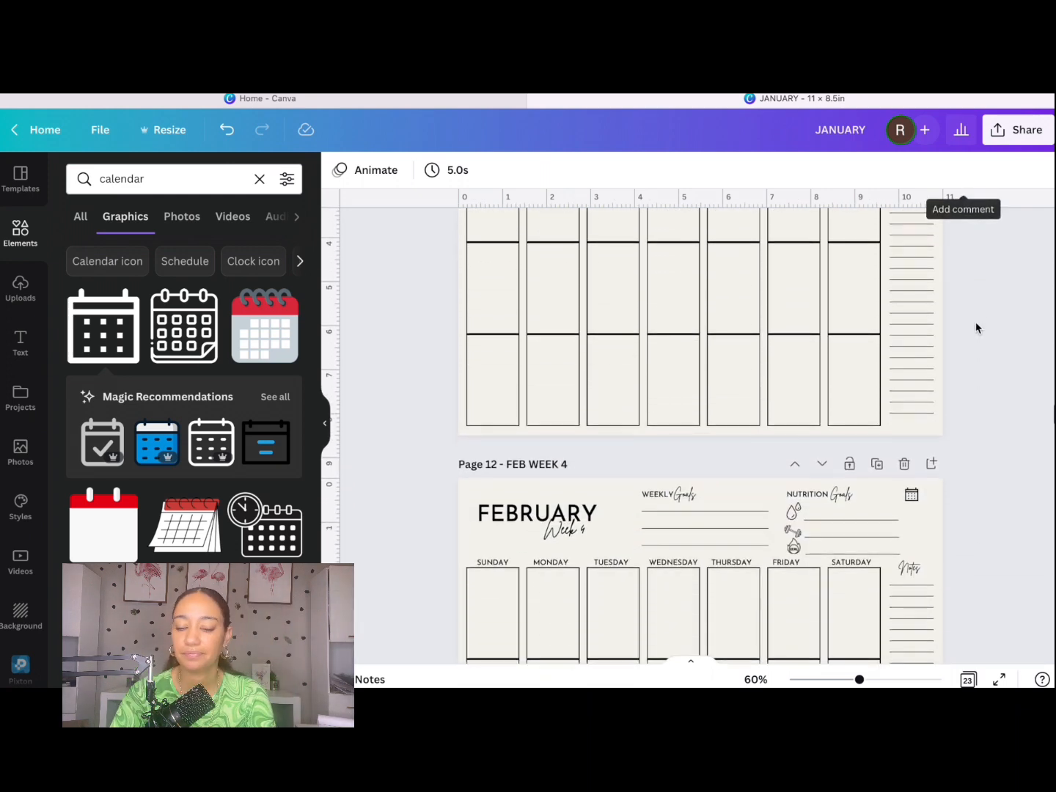
Duplicate the JAN WEEK 1 to JAN WEEK 6 pages together and move the copies behind the MARCH page.
scroll(975, 328, "down", 5)
left_click(338, 253)
left_click(154, 415, "shift")
left_click(1017, 170)
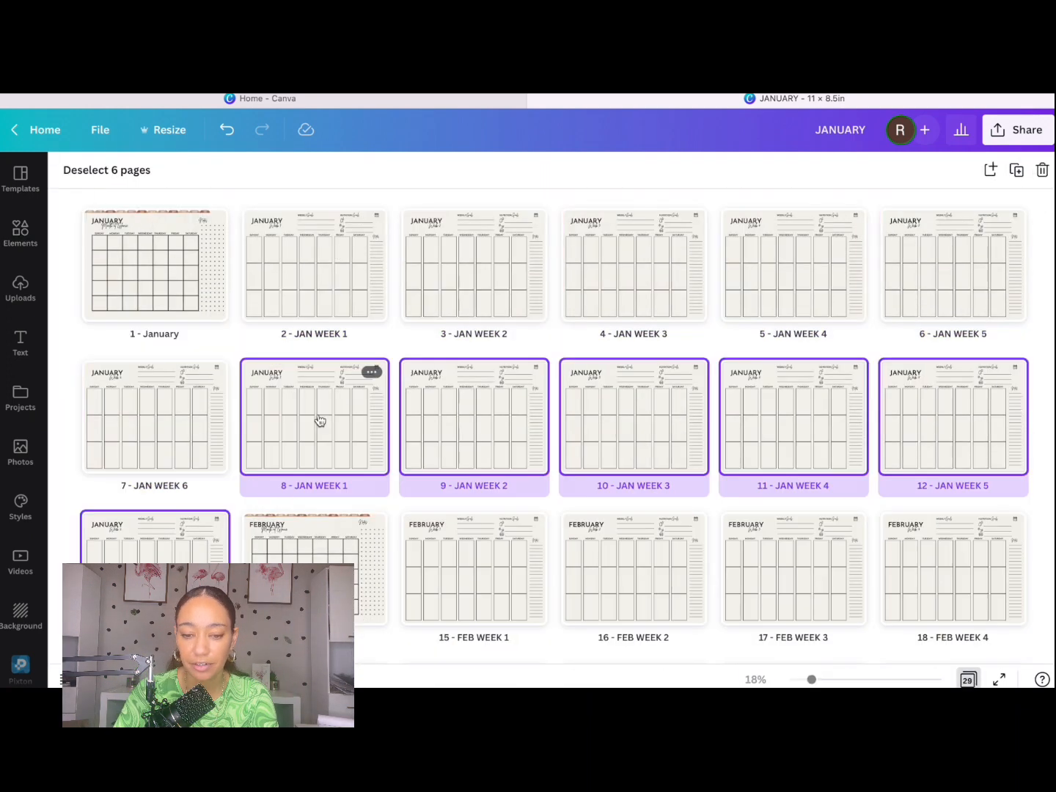
left_click_drag(319, 419, 396, 271)
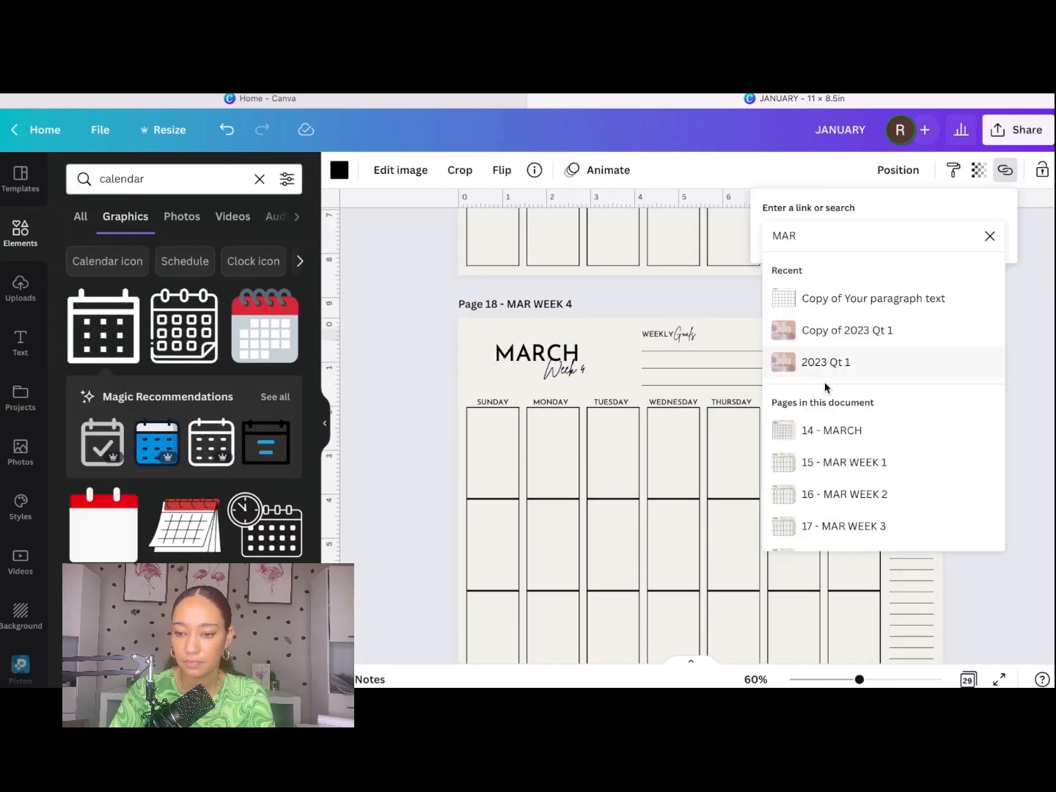
Finish linking the calendar icon on MAR WEEK 4, then retitle page 19 MAR WEEK 5 and replace its JANUARY heading with MARCH.
left_click(825, 383)
scroll(623, 297, "down", 5)
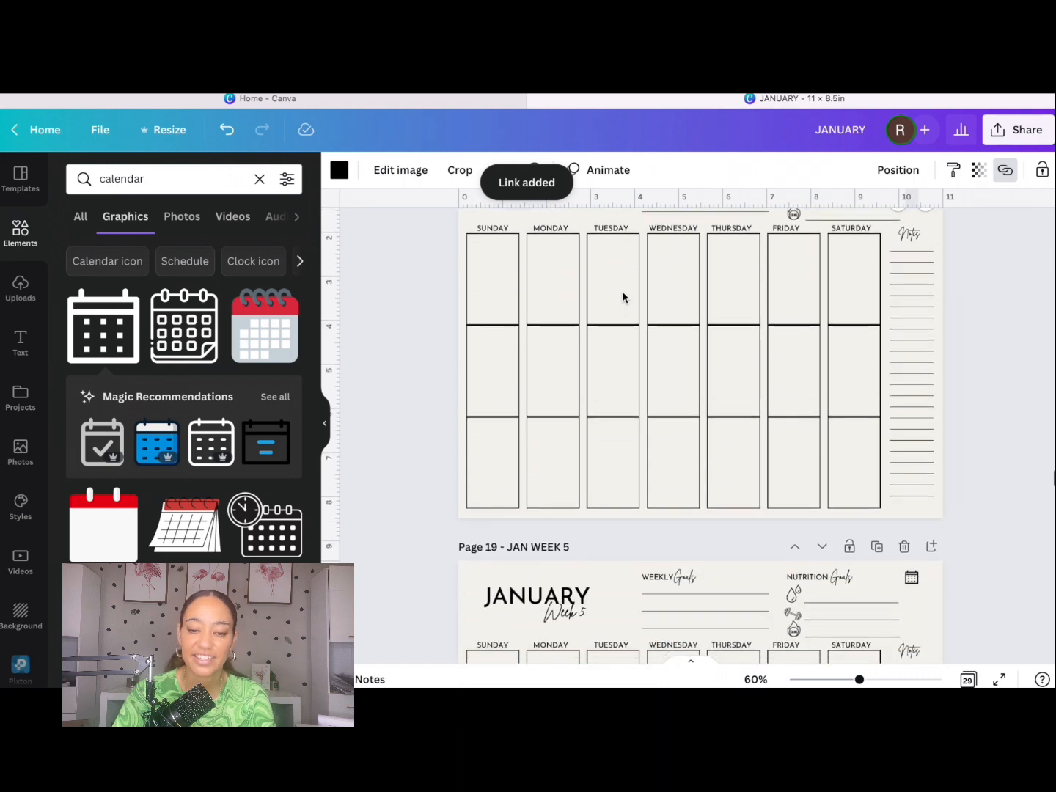
scroll(624, 297, "down", 3)
double_click(512, 397)
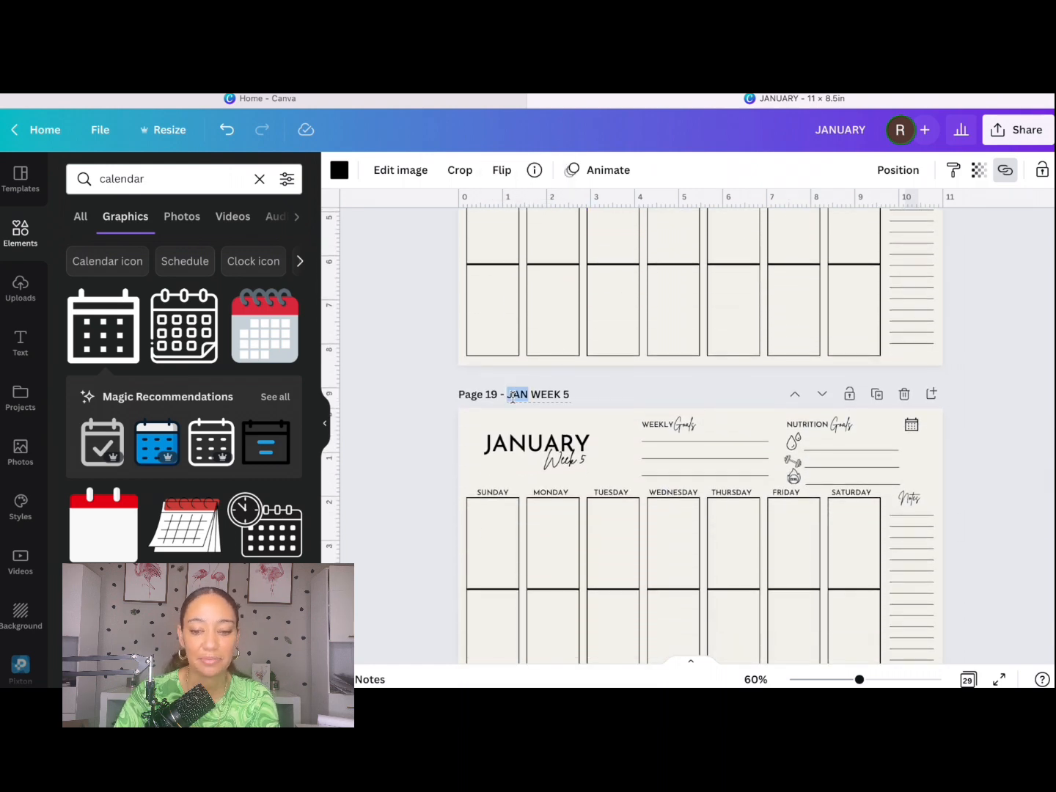
type("MAR")
left_click(536, 444)
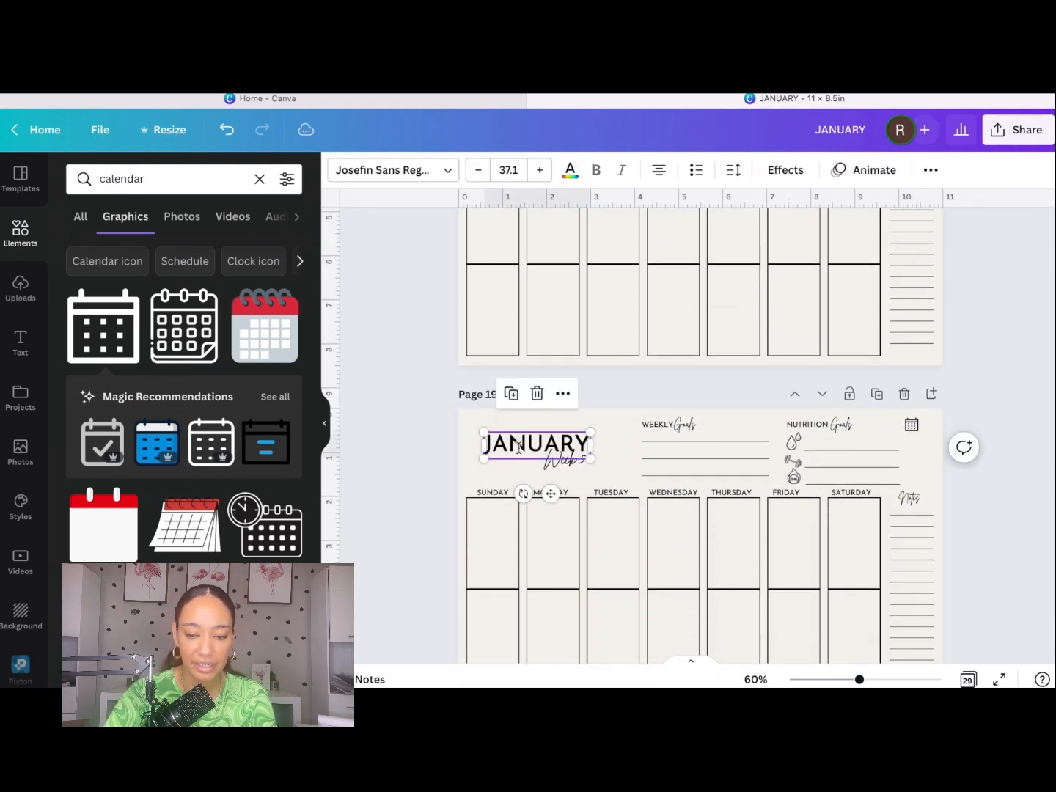
key("Delete")
key("ctrl+v")
Remove the existing page link from the calendar icon on MAR WEEK 5 and open the icon's options.
scroll(700, 439, "down", 2)
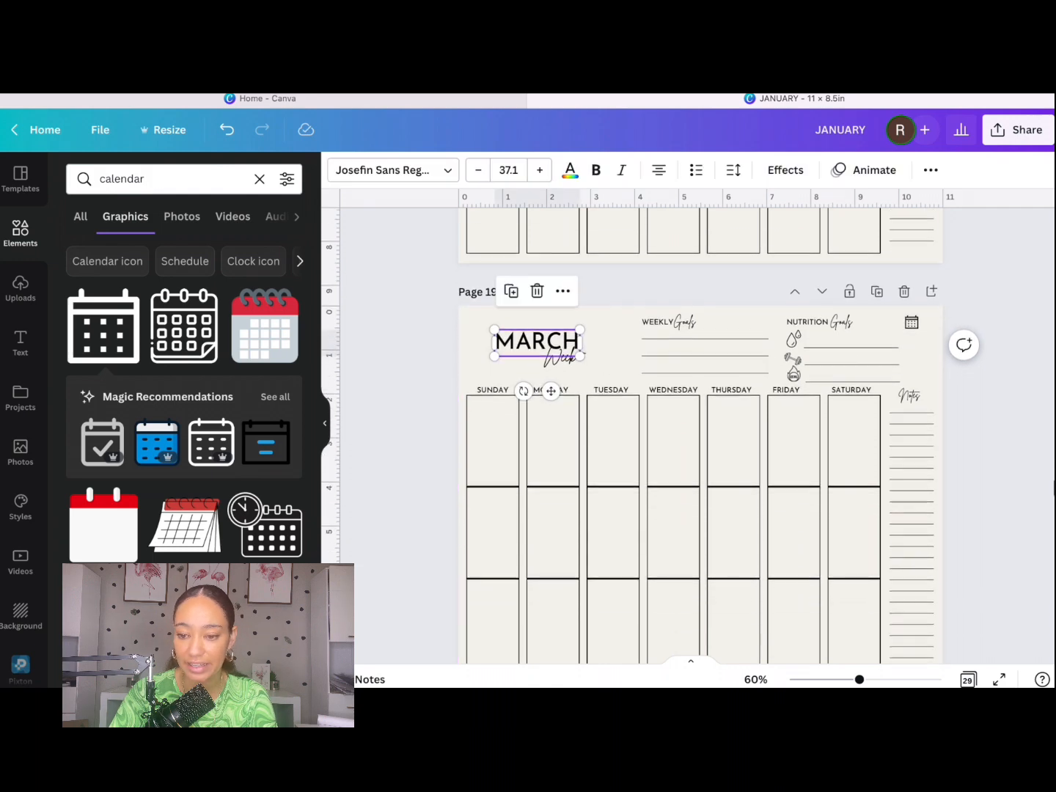
left_click(911, 323)
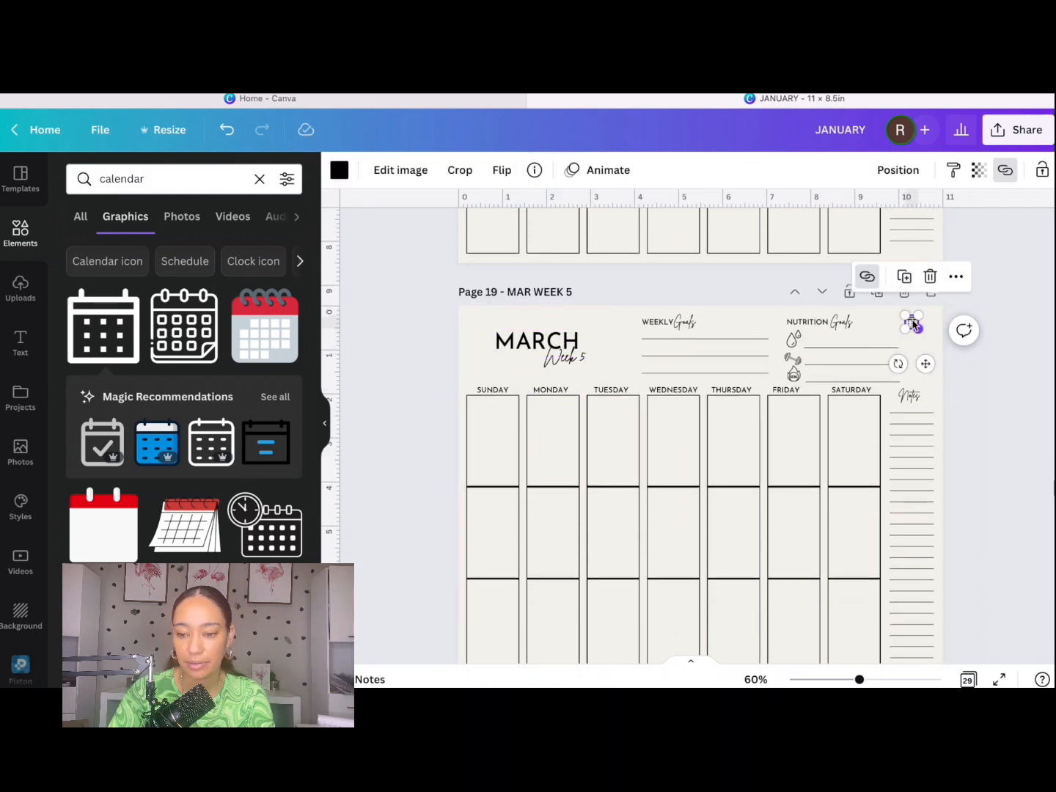
left_click(870, 277)
left_click(853, 378)
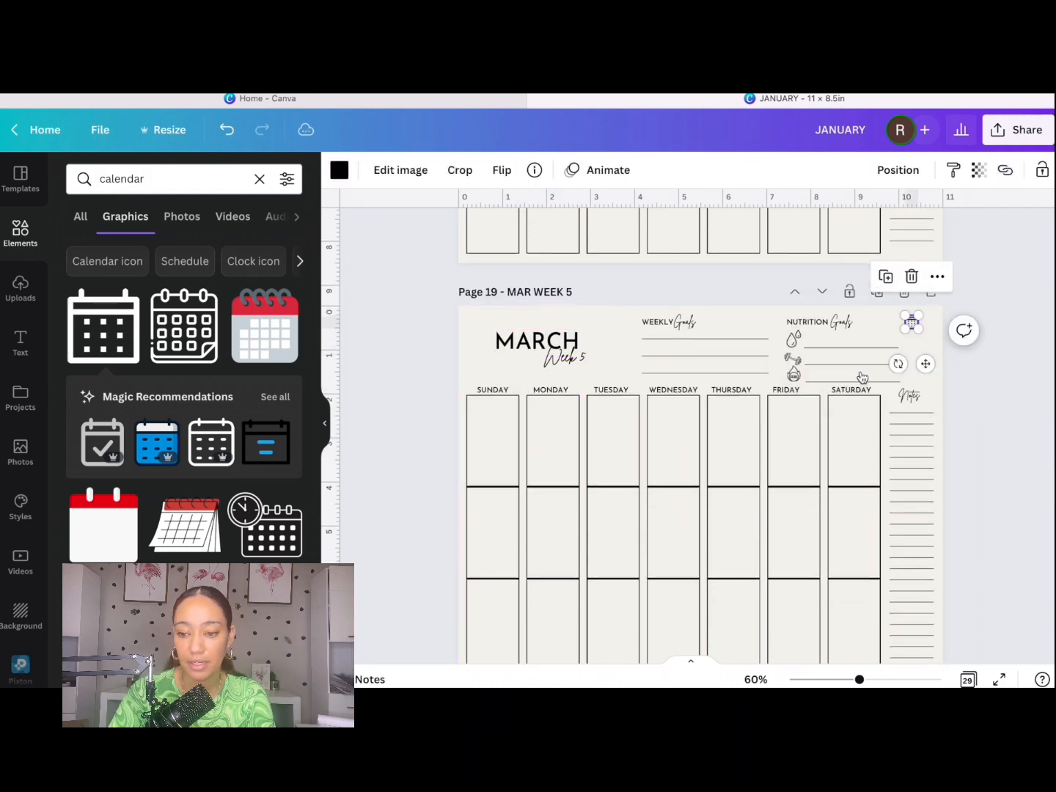
left_click(938, 277)
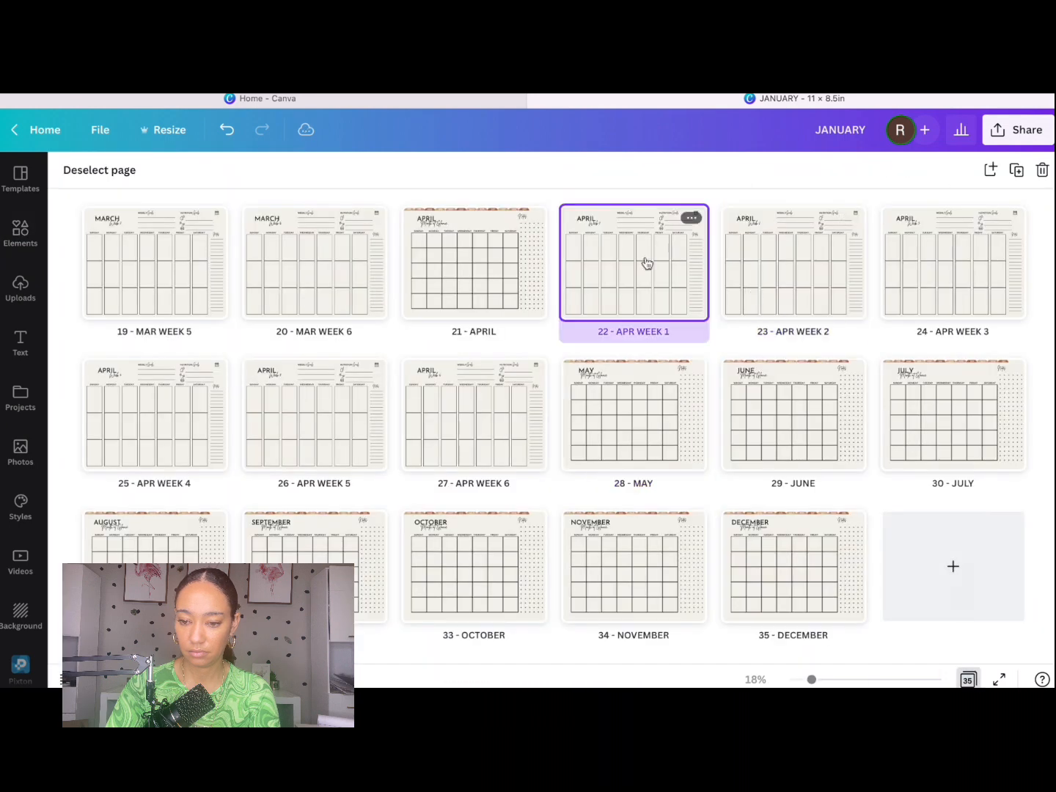
Select the APR WEEK 1 to APR WEEK 6 pages together and duplicate them for the MAY weeks.
left_click(474, 411, "shift")
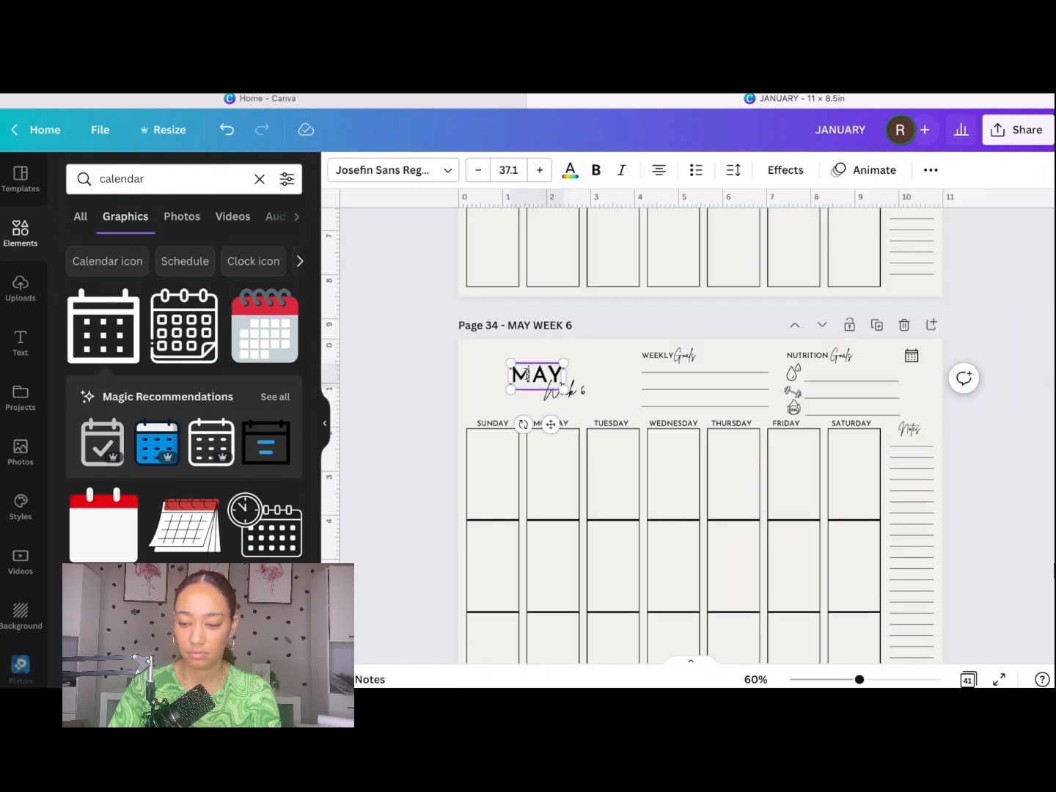
left_click(971, 484)
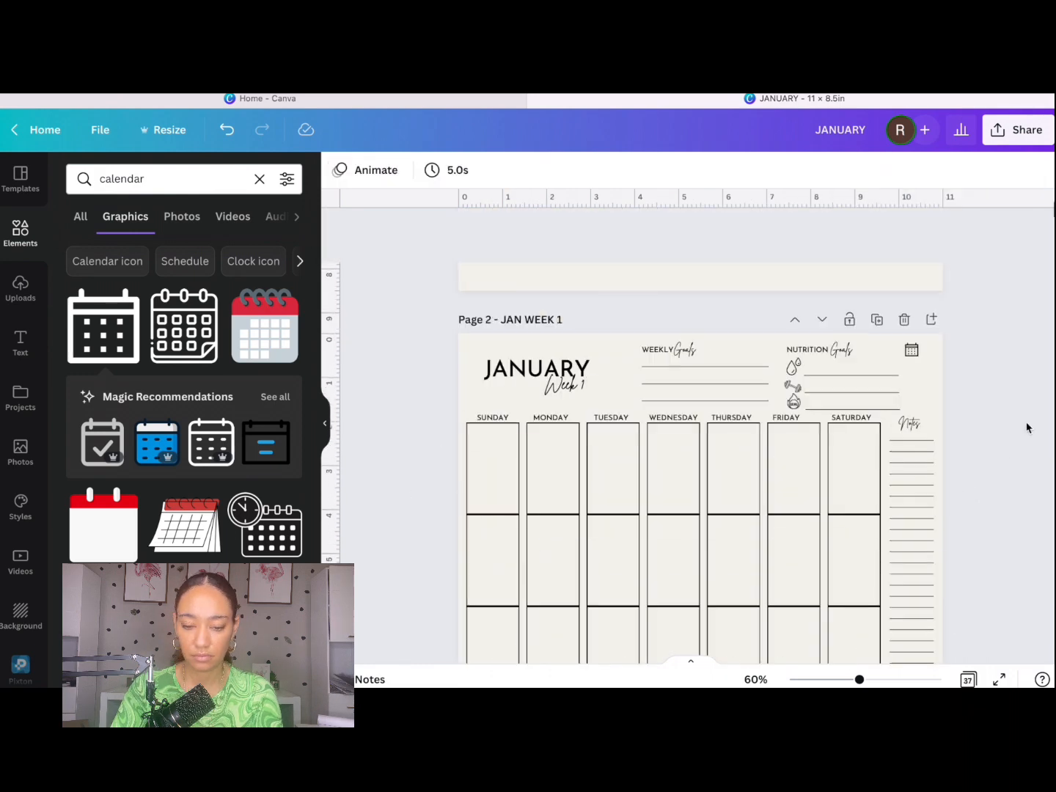
Add a small week label beside the calendar grid on the January page and set its font to Brittany.
scroll(1027, 427, "up", 5)
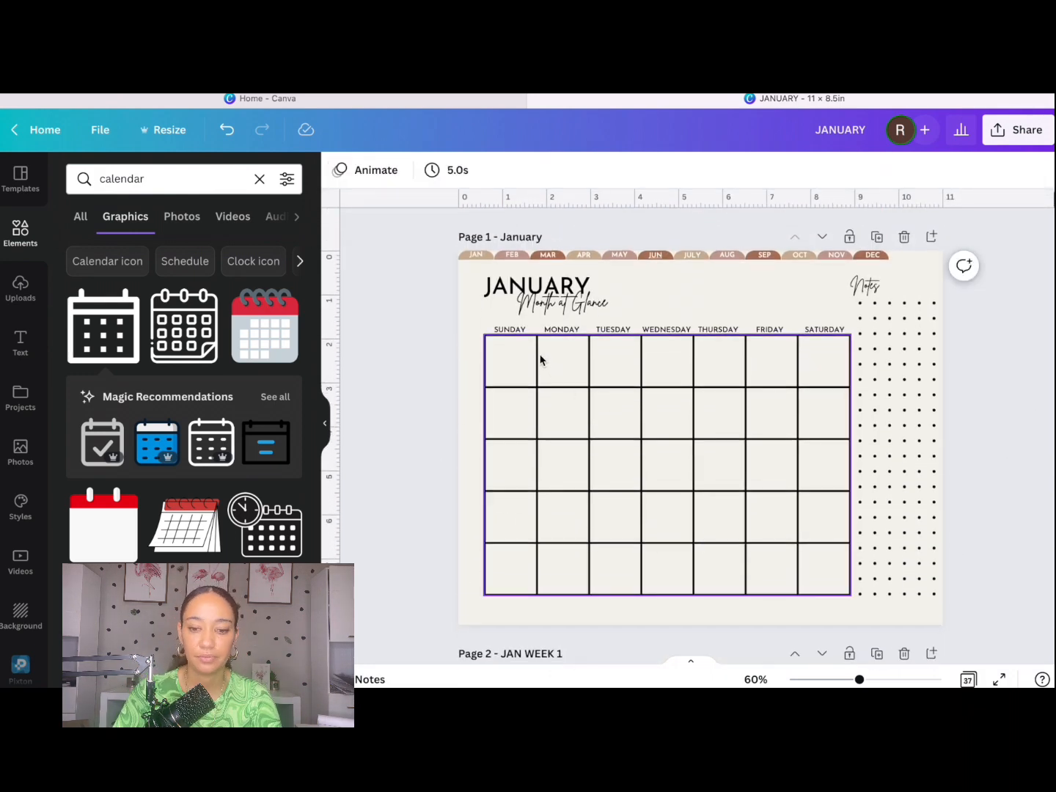
left_click(510, 329)
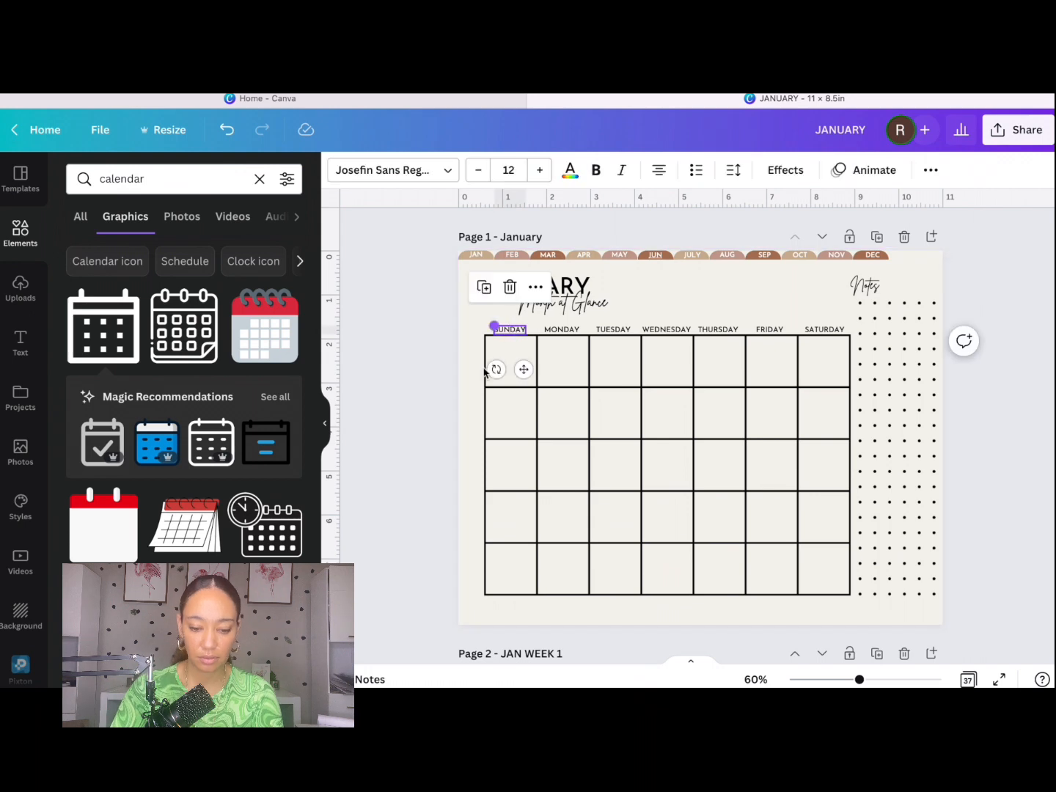
left_click(465, 456)
key("t")
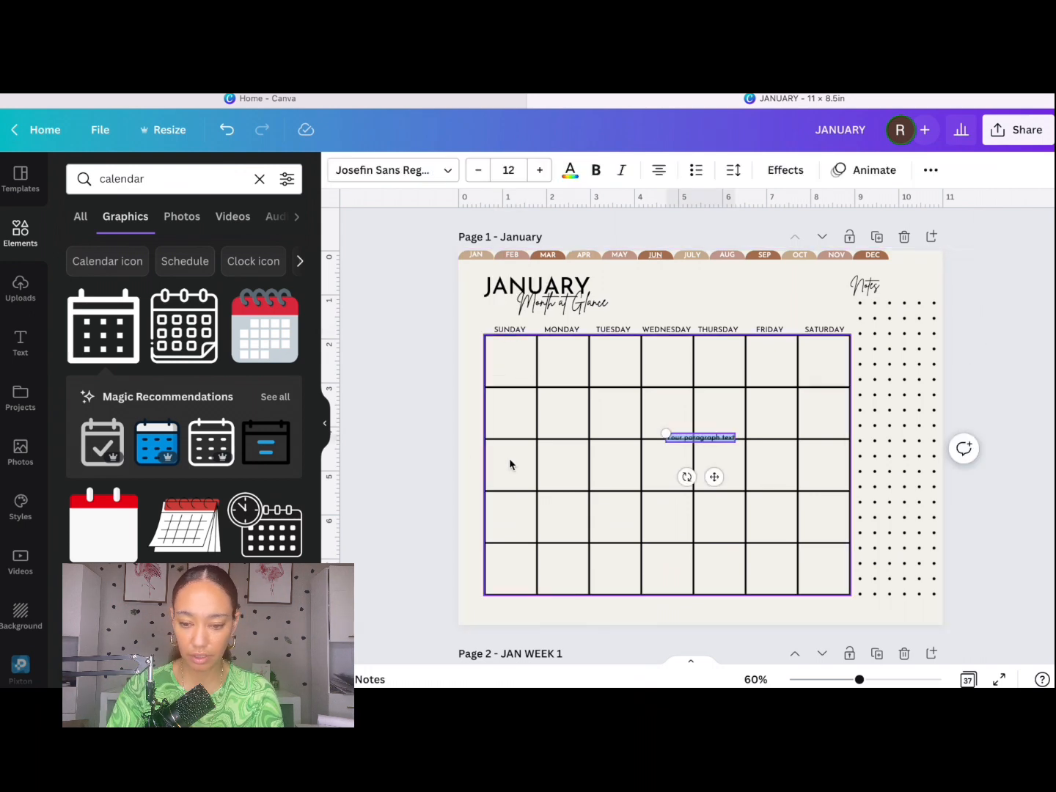
type("Jan")
left_click_drag(713, 477, 514, 556)
left_click(393, 169)
left_click(103, 215)
Duplicate the week label so each of the five calendar rows on the January page has one, Week 1 to Week 5.
key("ctrl+d")
key("ctrl+d")
key("ctrl+d")
left_click(428, 548)
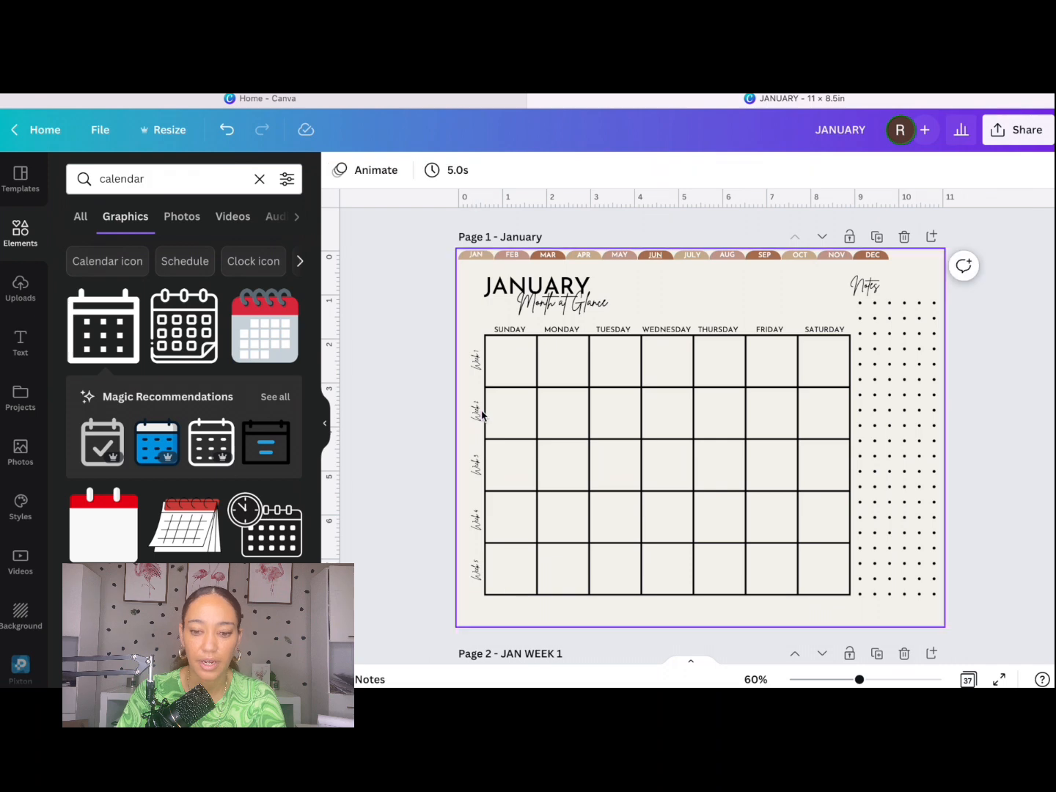
Link the Week 1 label on the January page to page 2 - JAN WEEK 1 and remove its underline.
left_click(475, 360)
left_click(503, 310)
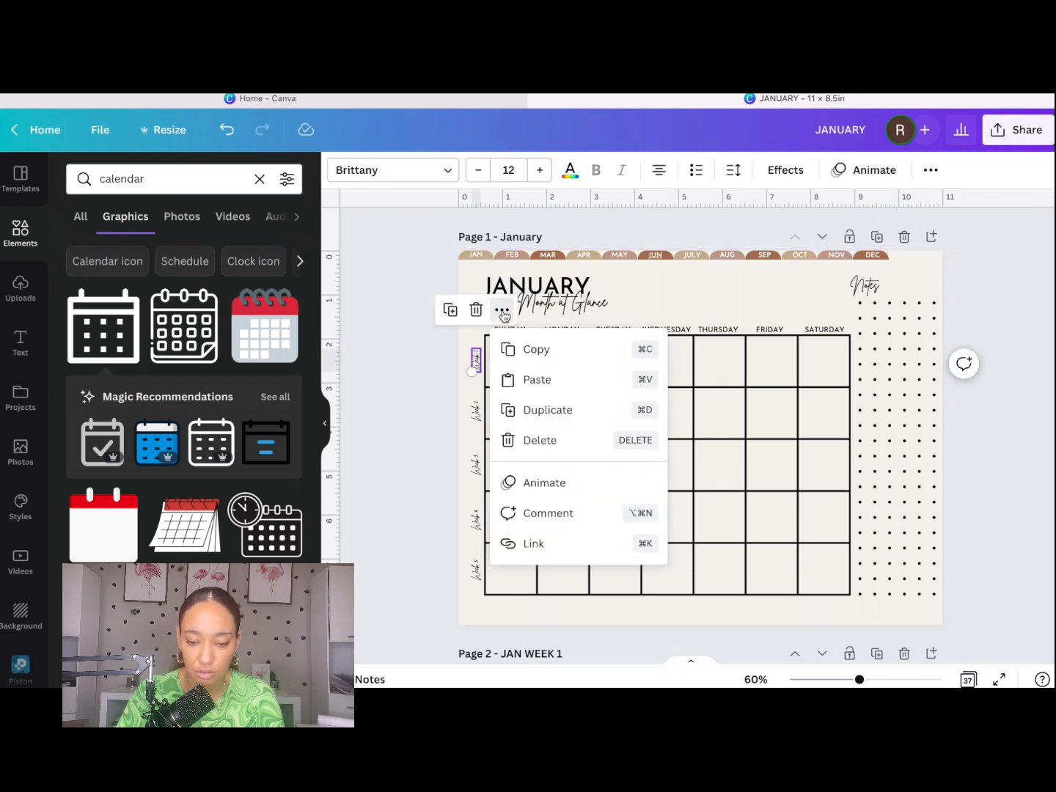
left_click(537, 544)
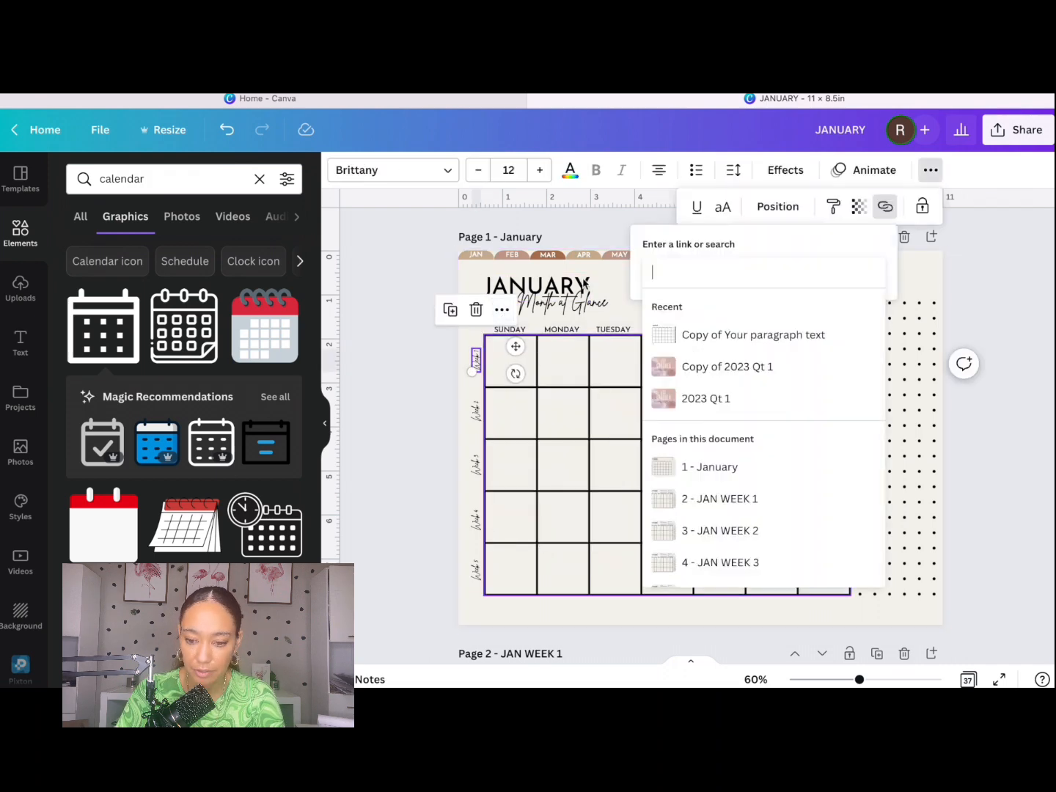
left_click(719, 498)
left_click(691, 211)
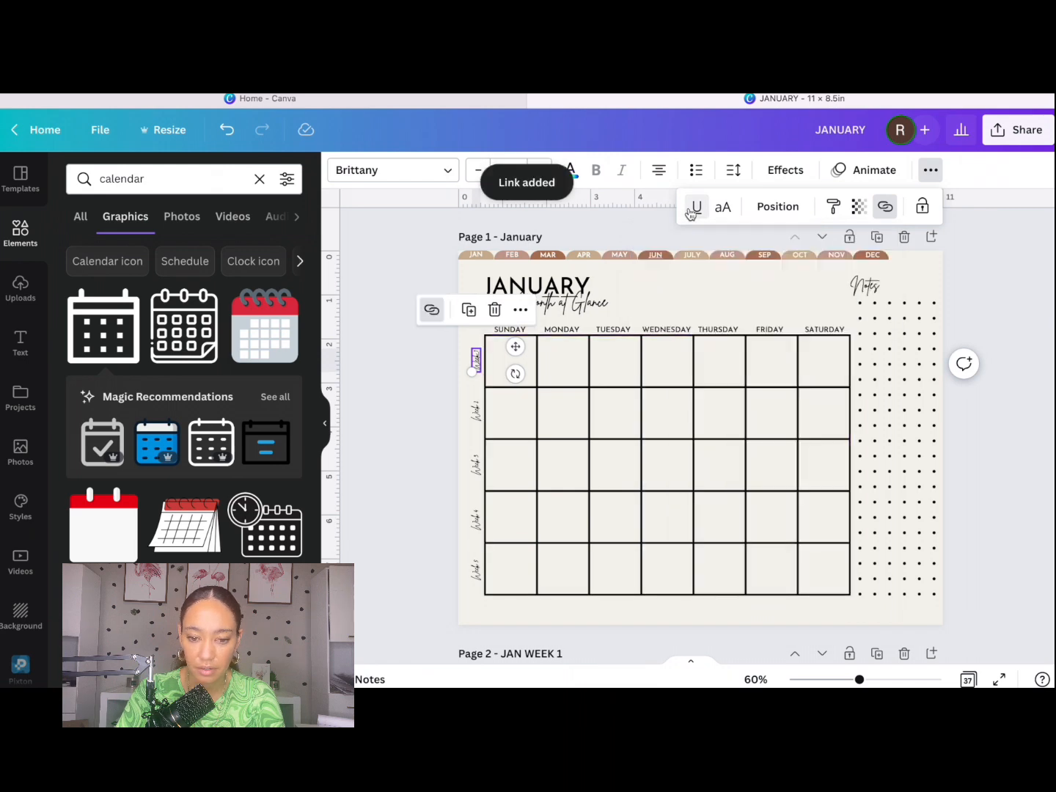
Link the Week 2 label on the January page to page 3 - JAN WEEK 2.
left_click(476, 410)
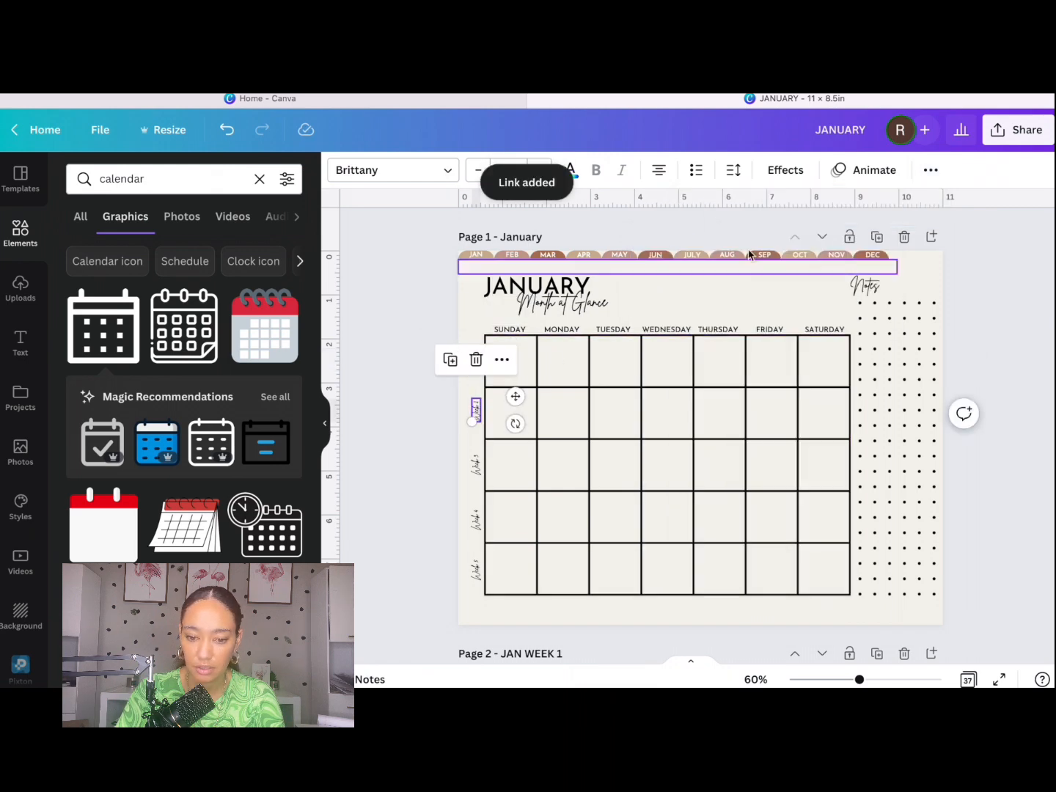
left_click(503, 359)
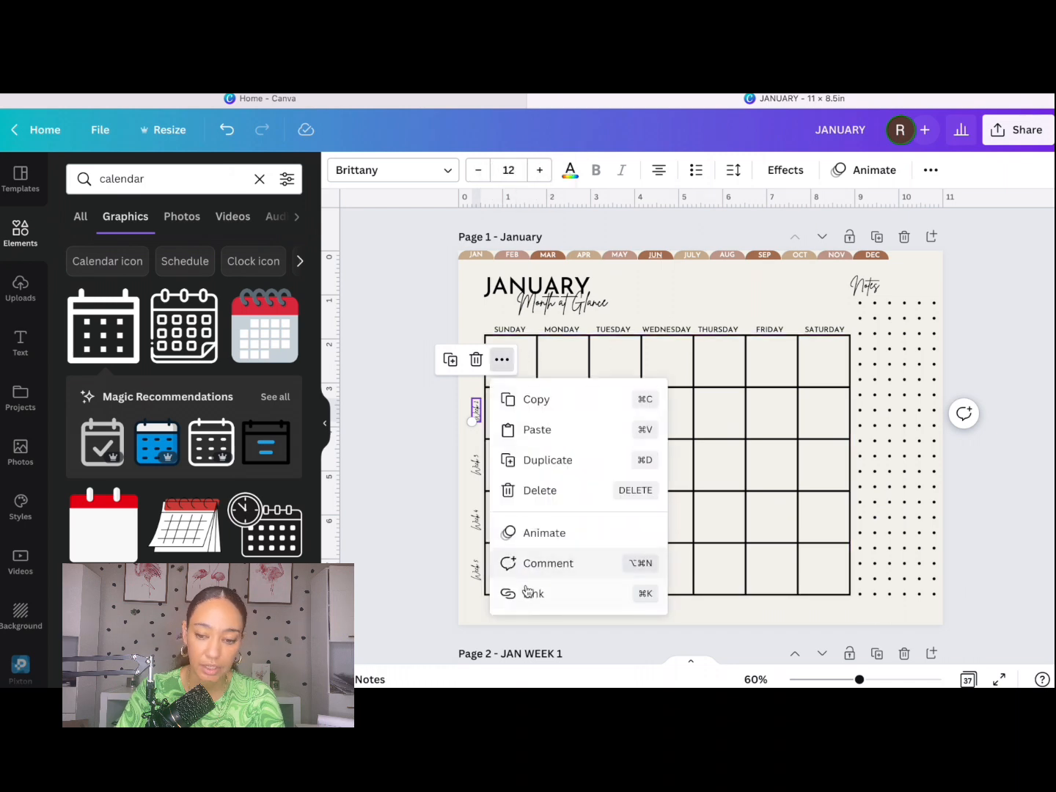
left_click(533, 593)
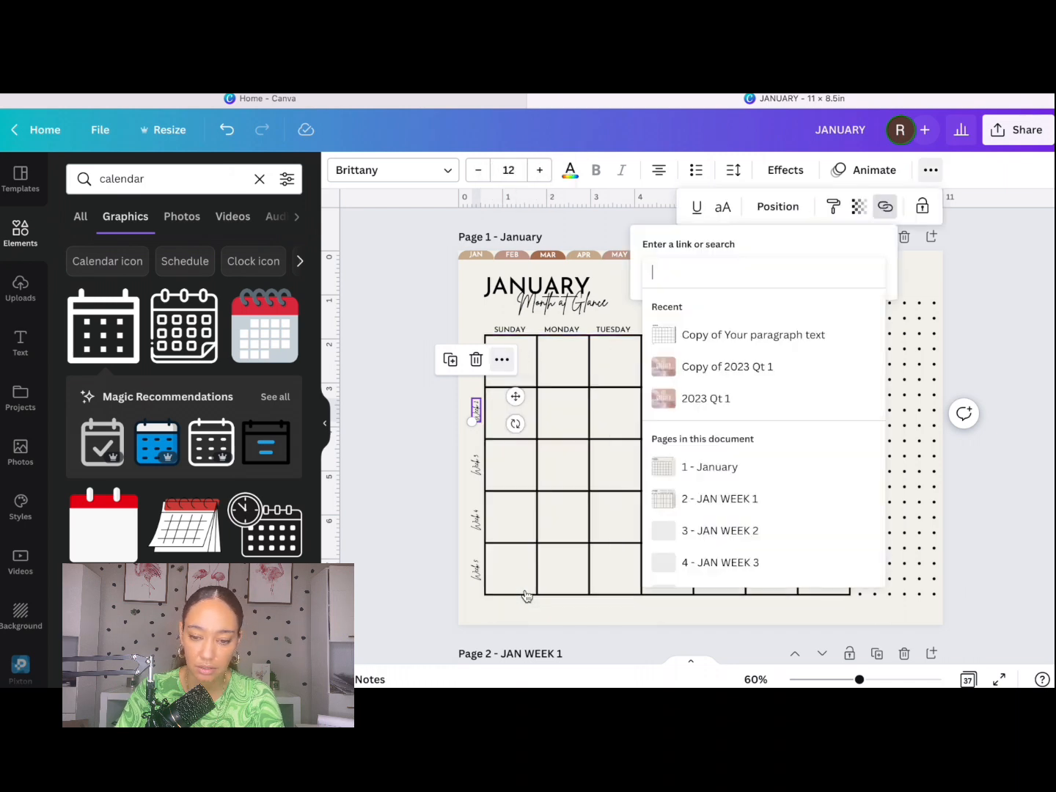
left_click(712, 542)
Link the remaining week labels on the January page, from Week 3 onward, to their matching JAN WEEK pages.
left_click(477, 464)
key("ctrl+k")
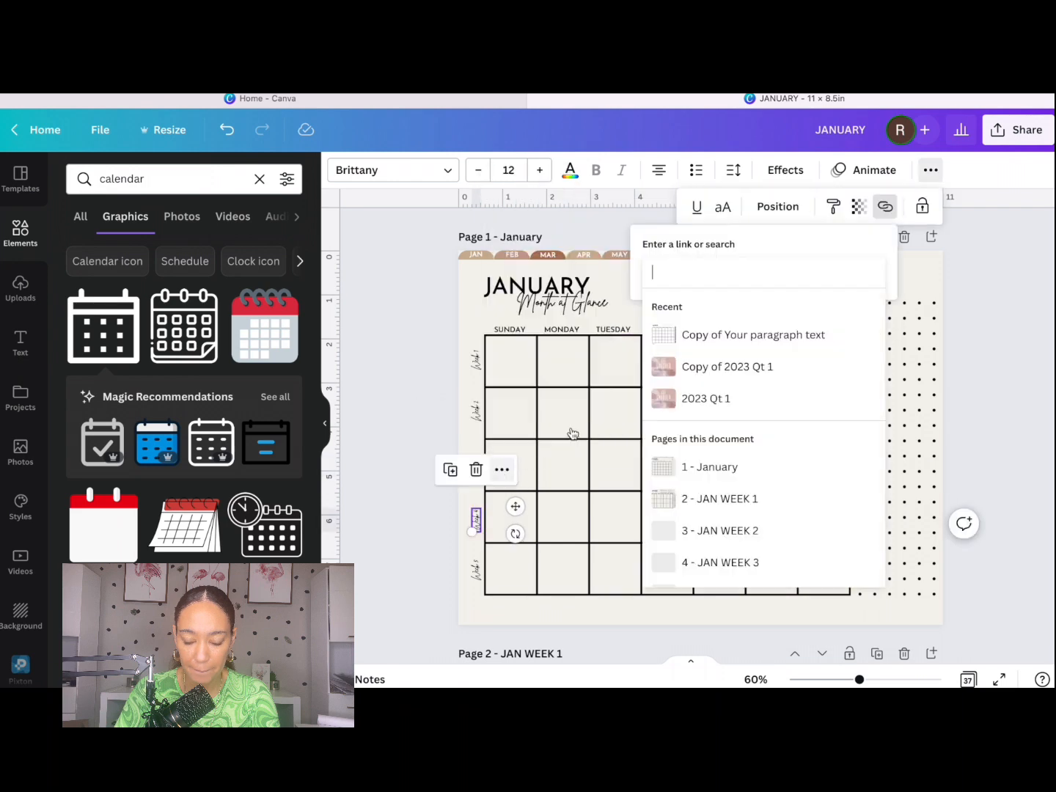
scroll(763, 476, "down", 1)
left_click(704, 507)
left_click(979, 438)
Copy the five week labels from the January page to the FEBRUARY page and remove the Week 1 copy's JAN WEEK 1 link.
scroll(980, 438, "down", 10)
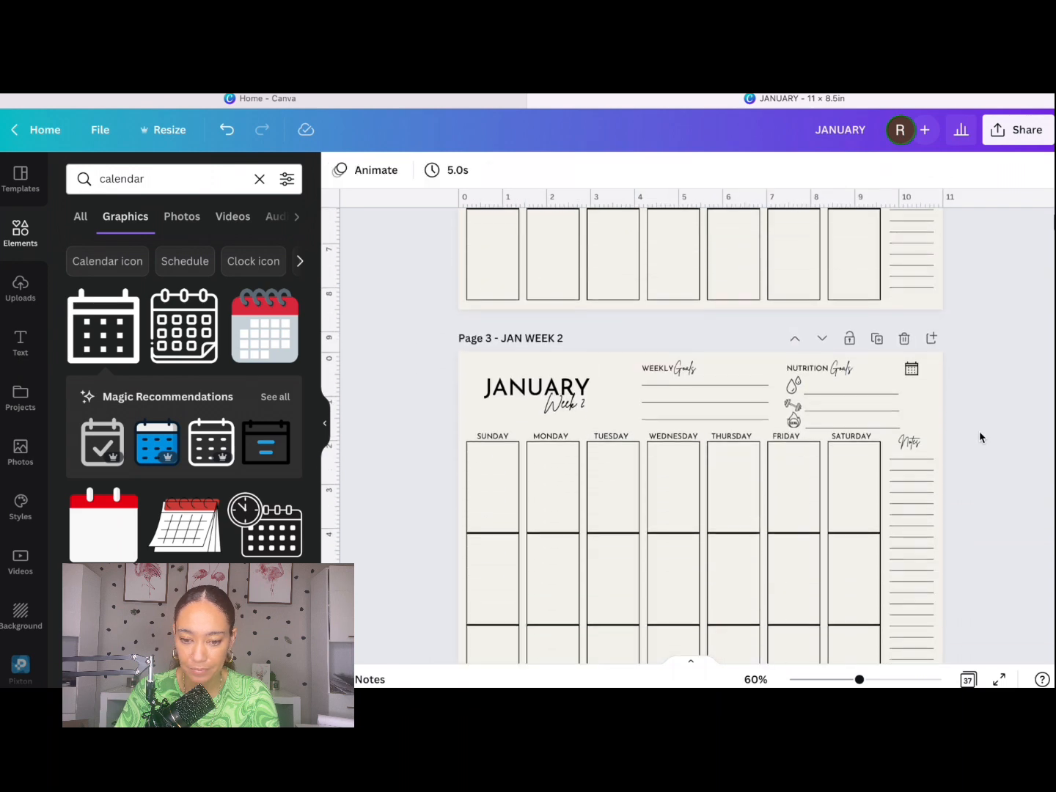
scroll(979, 439, "up", 10)
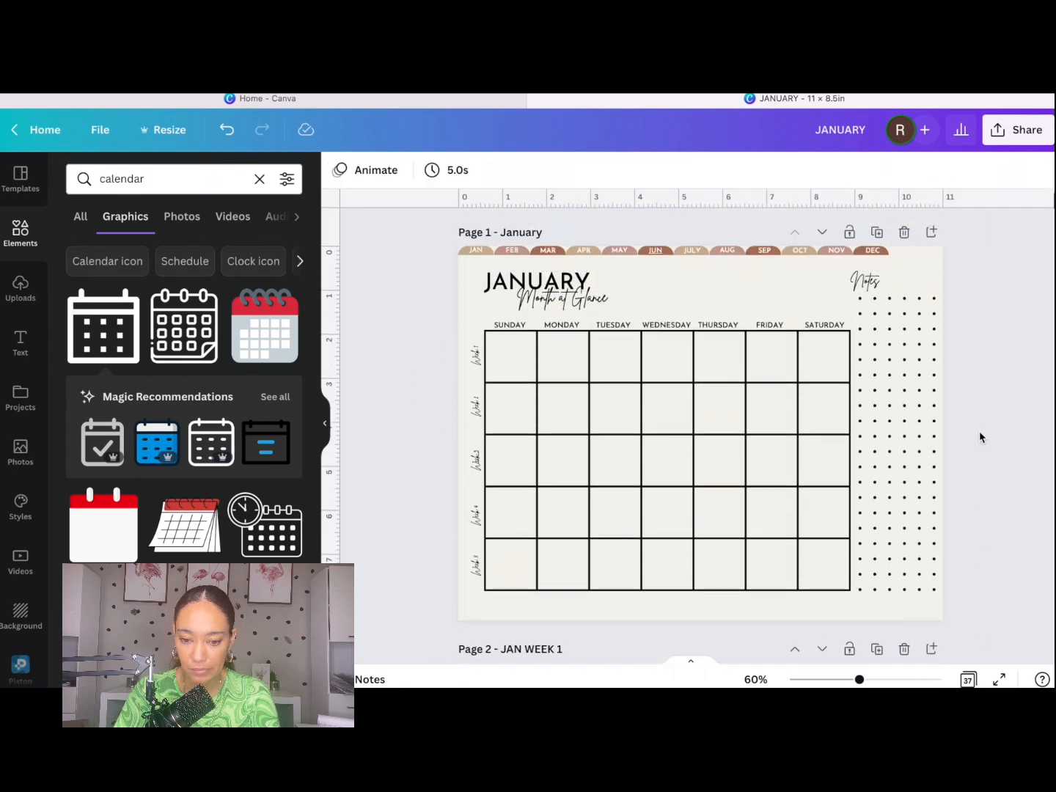
left_click(476, 355)
left_click(476, 405, "shift")
left_click(476, 460, "shift")
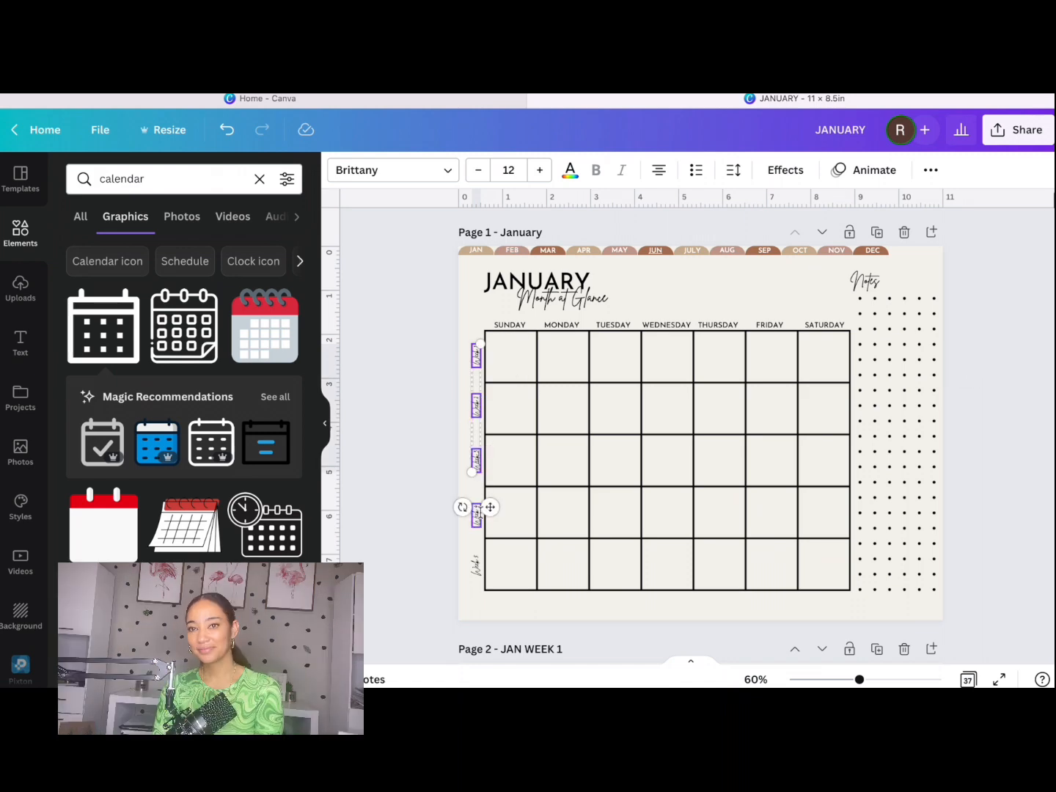
left_click(476, 515, "shift")
left_click(476, 565, "shift")
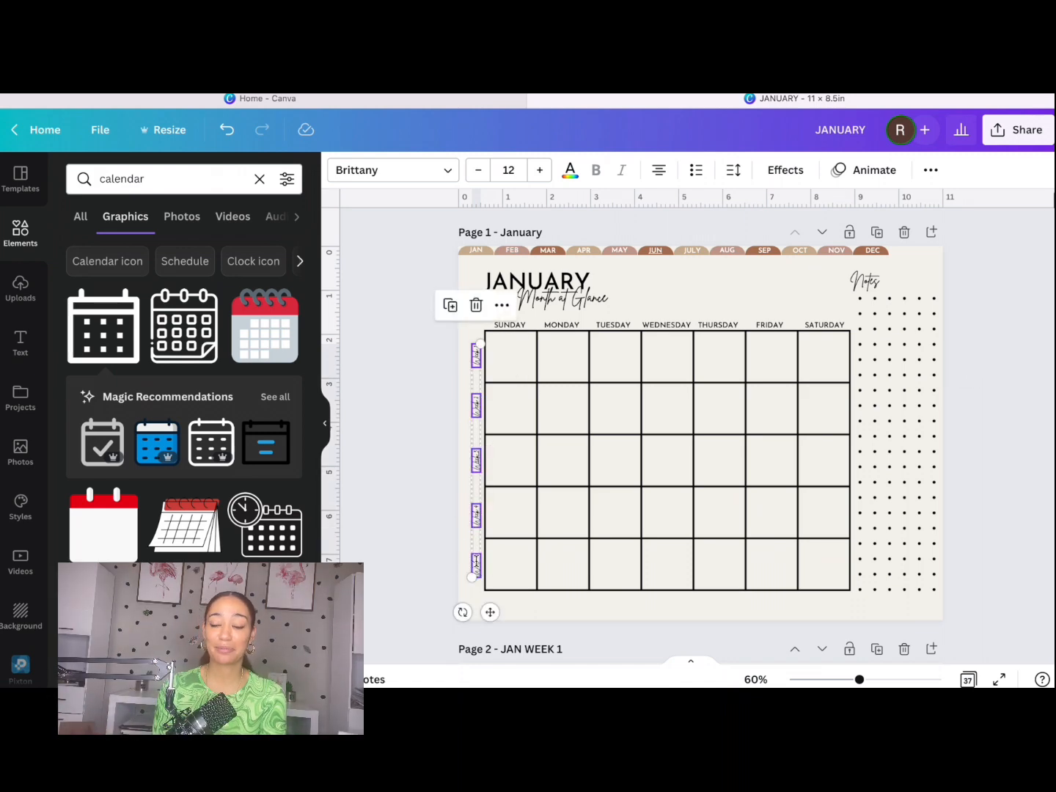
scroll(476, 561, "down", 20)
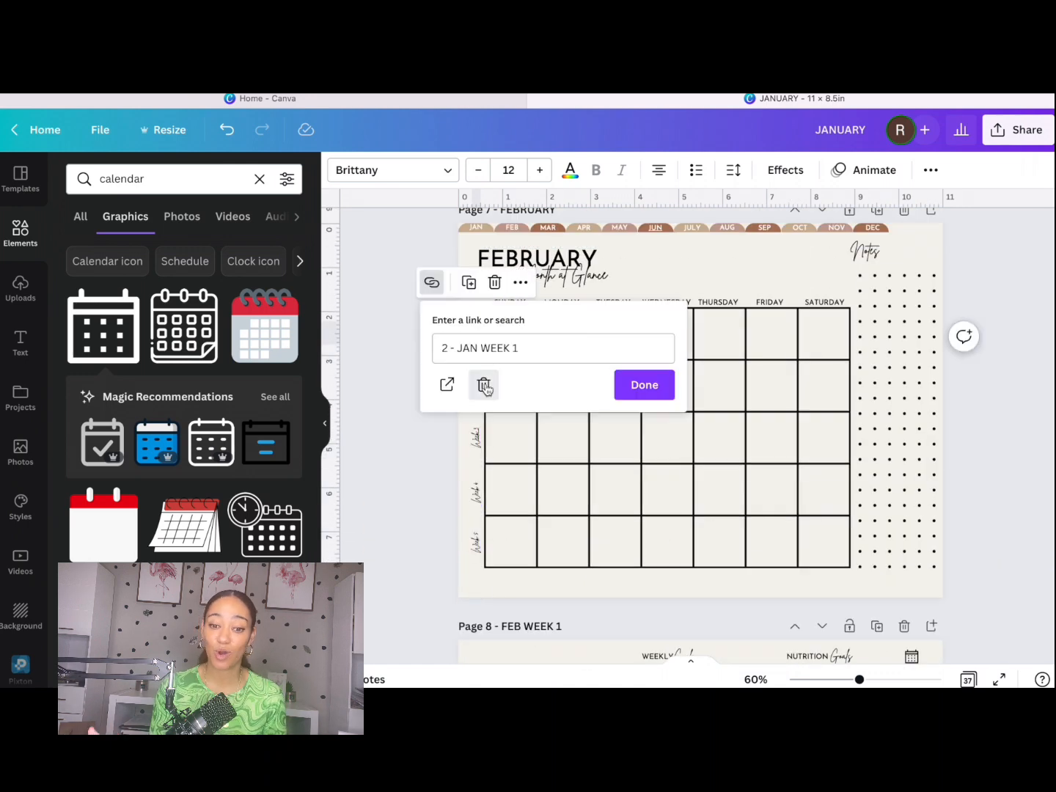
key("Return")
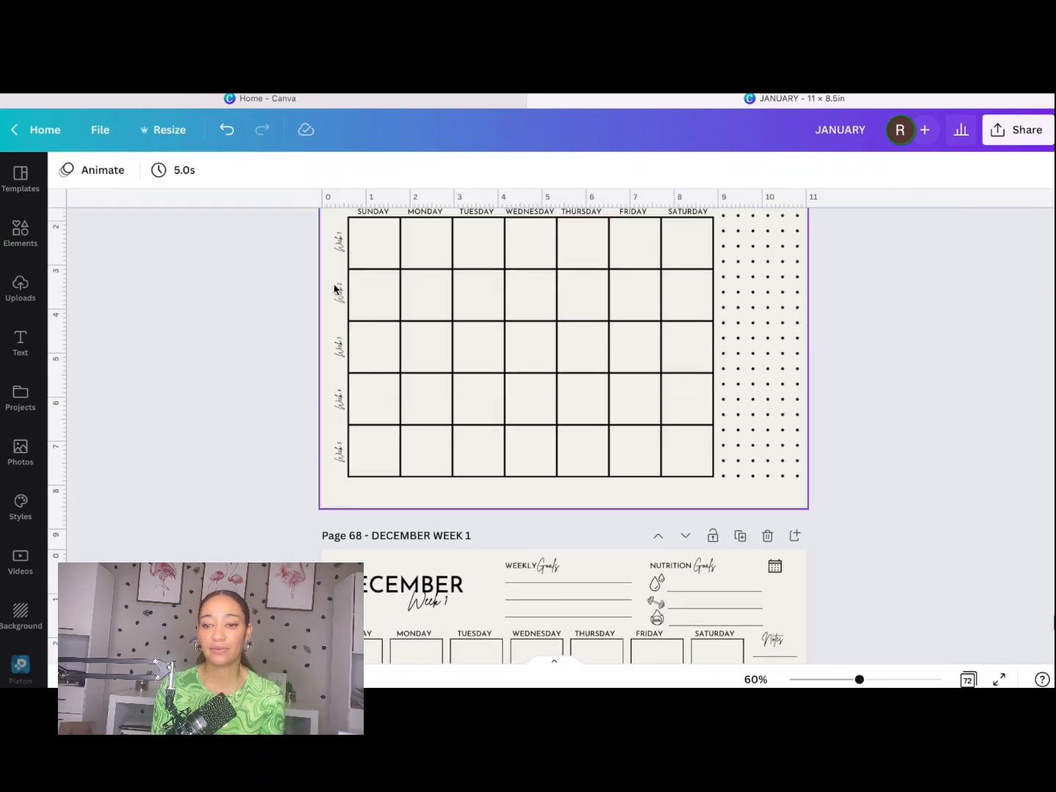
Review the monthly and weekly pages through DECEMBER, including the page order in the grid overview.
scroll(564, 432, "up", 10)
scroll(853, 478, "down", 20)
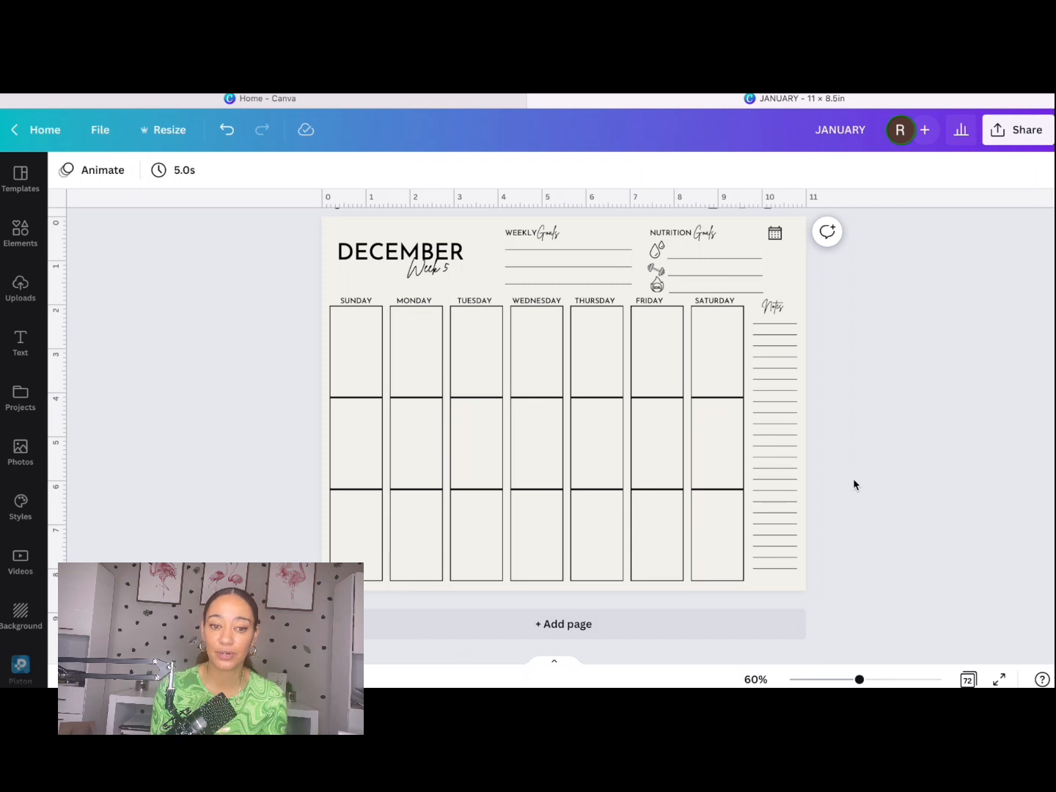
left_click(968, 679)
scroll(556, 524, "up", 15)
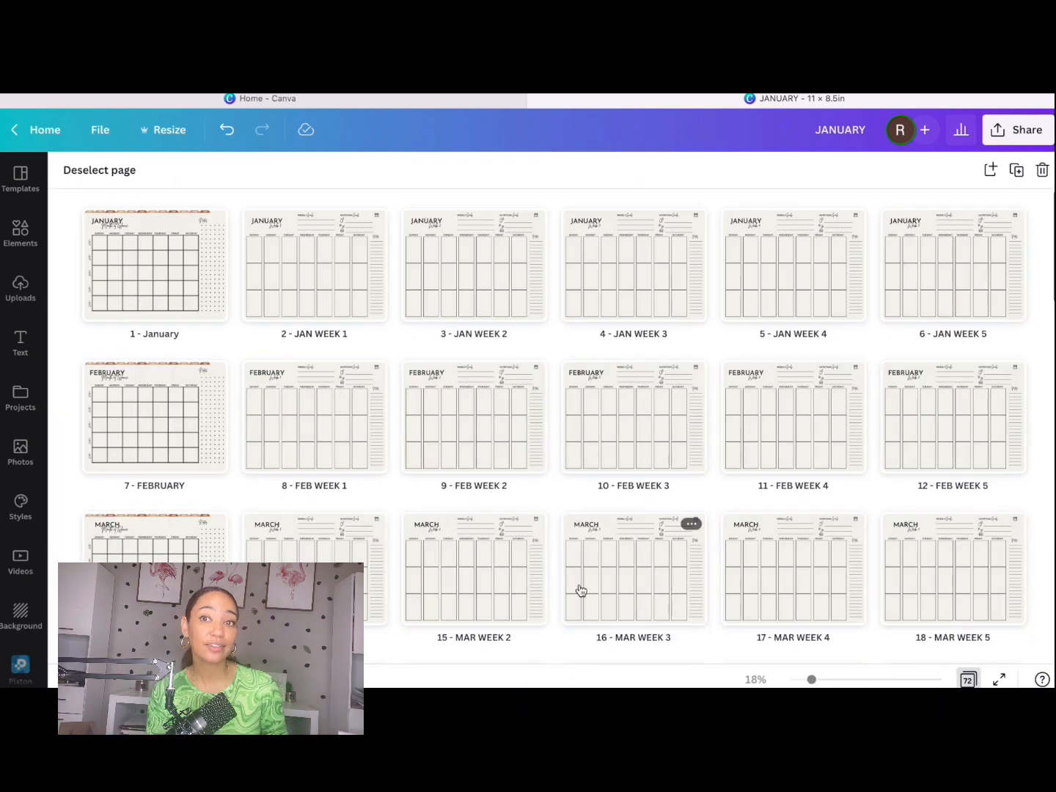
scroll(580, 590, "down", 1)
scroll(582, 588, "down", 1)
scroll(580, 589, "down", 5)
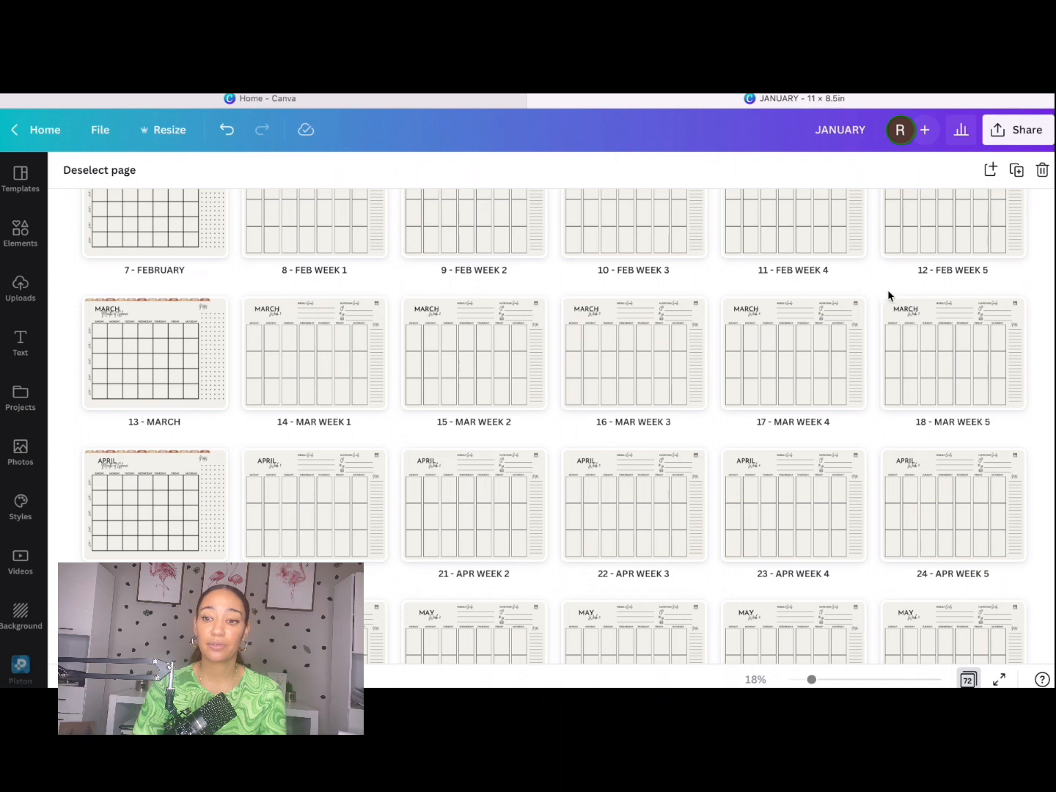
left_click(1026, 133)
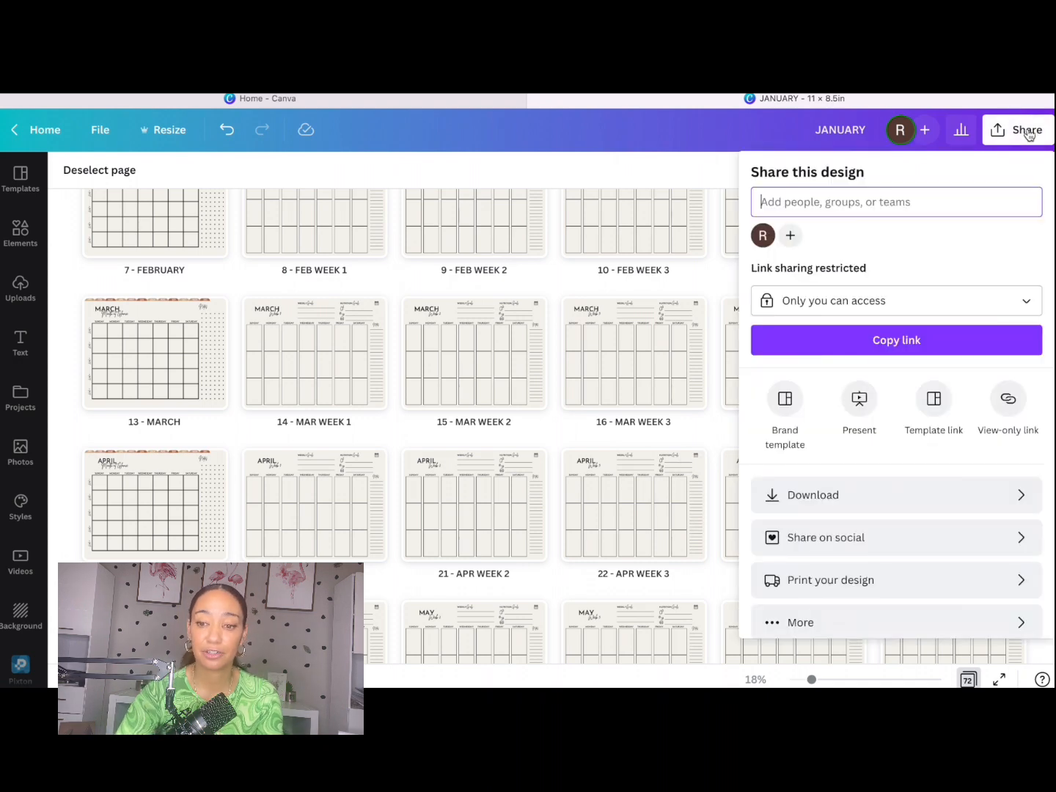
left_click(822, 498)
left_click(1003, 240)
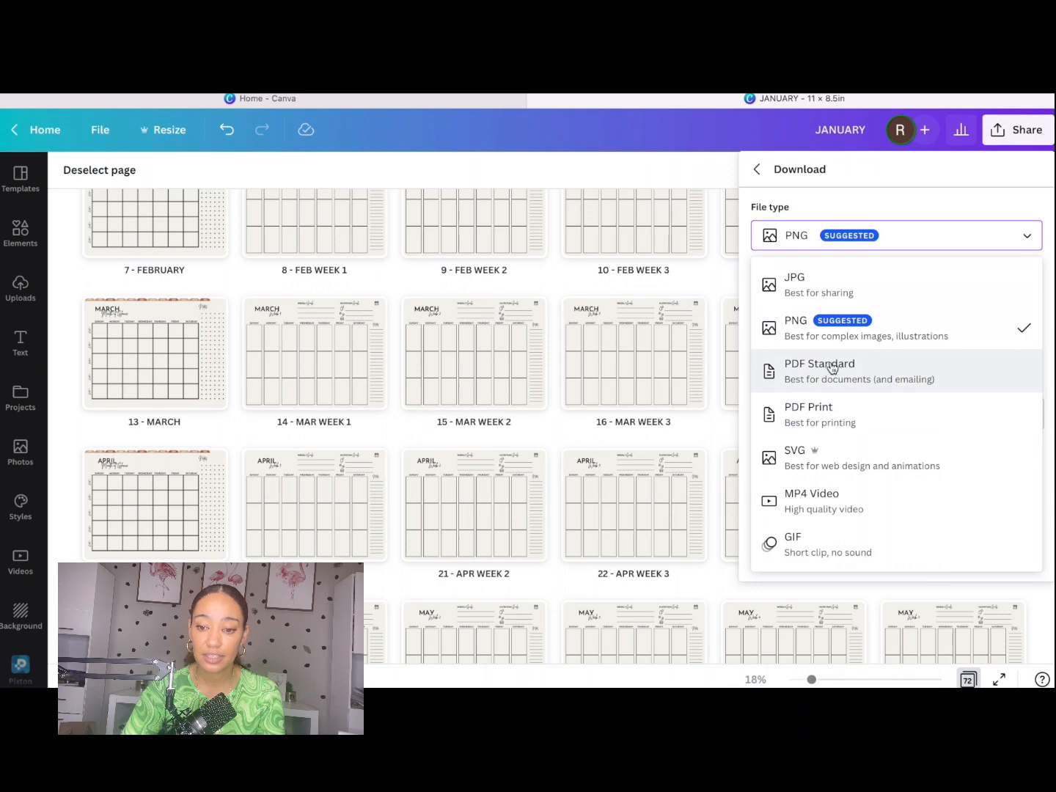
Rename the design as NEUTRAL PLANNER TONES.
left_click(836, 133)
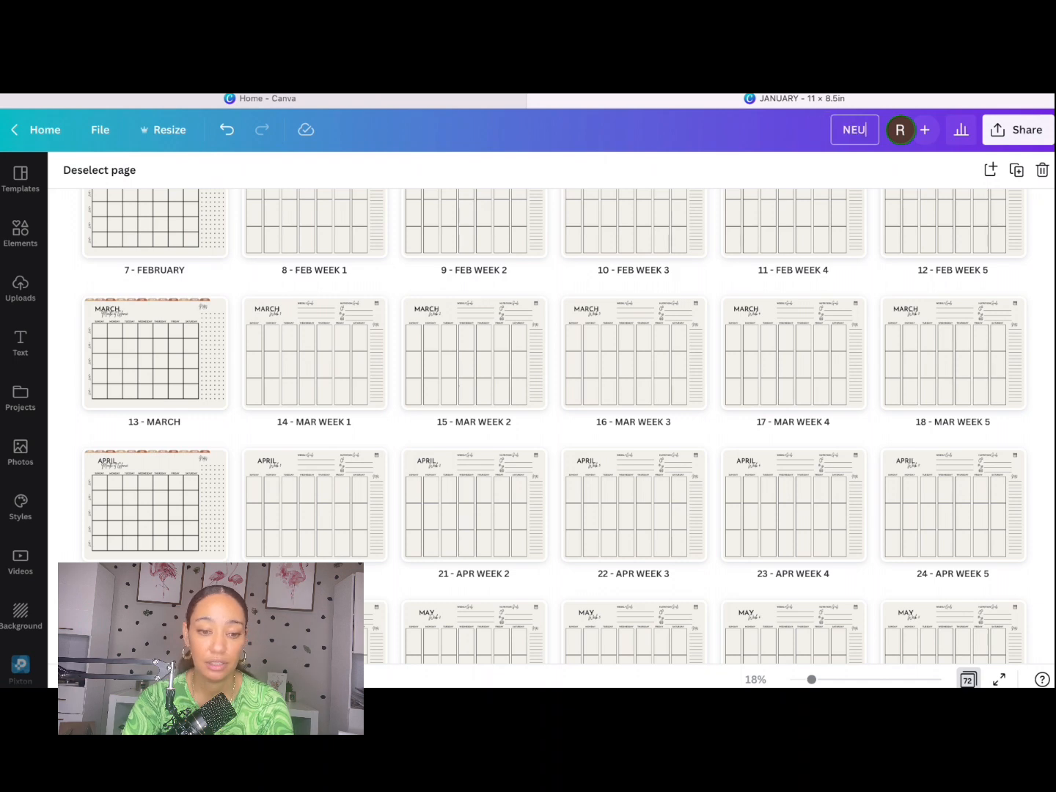
type("NEUTRAL PLANNER")
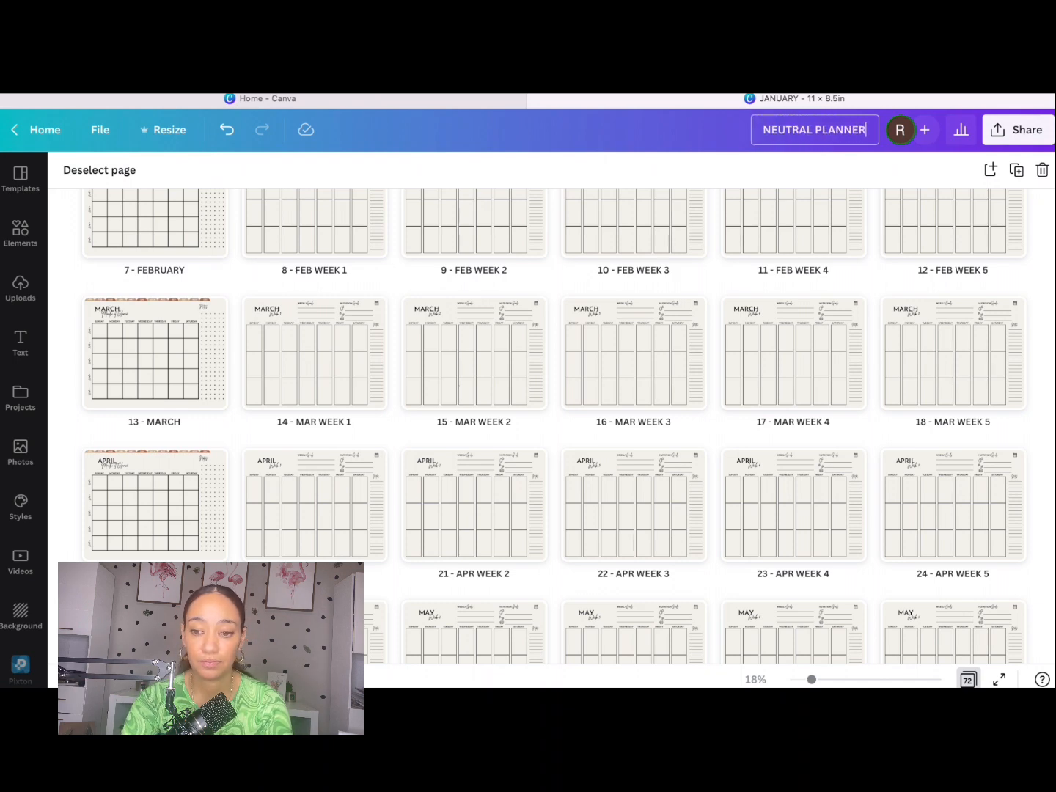
type(" TONES")
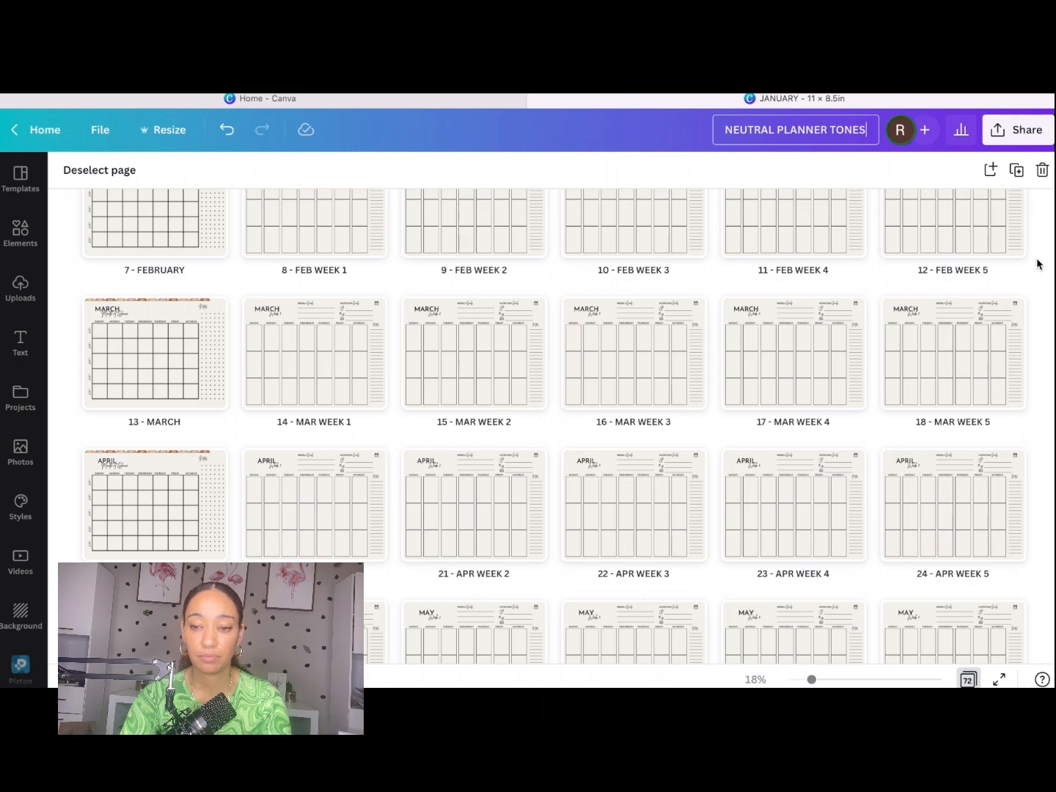
key("Return")
Download all pages of the planner as a PDF Standard file.
left_click(1010, 136)
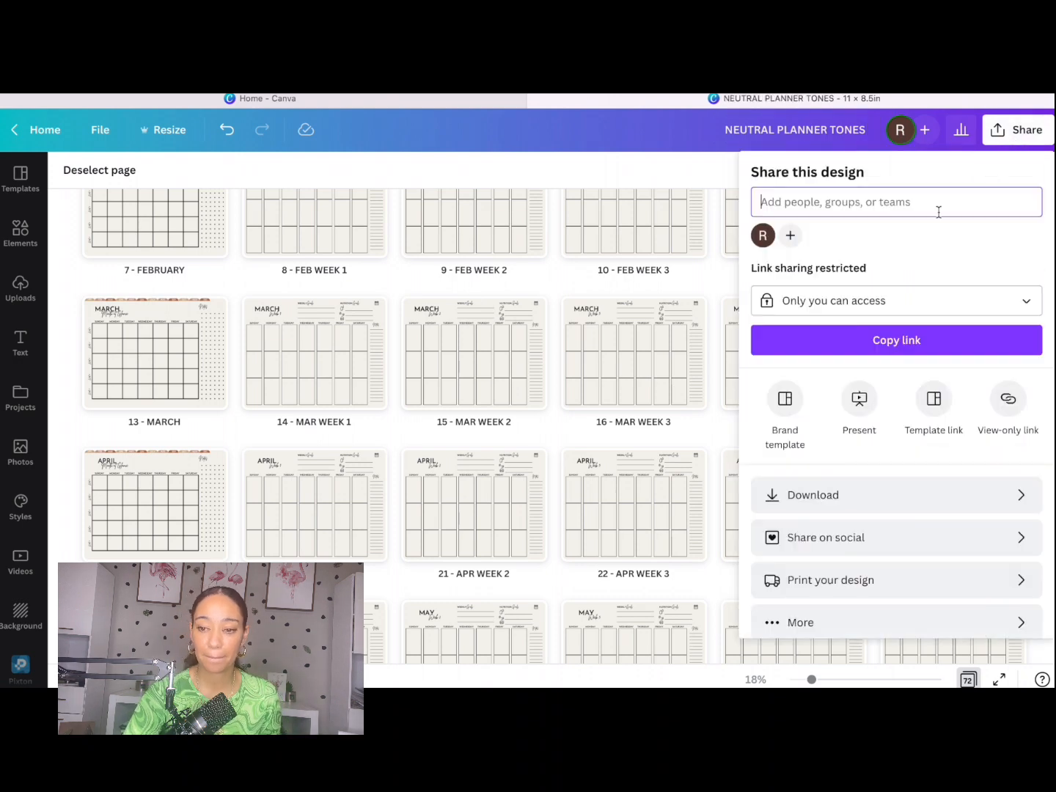
left_click(792, 492)
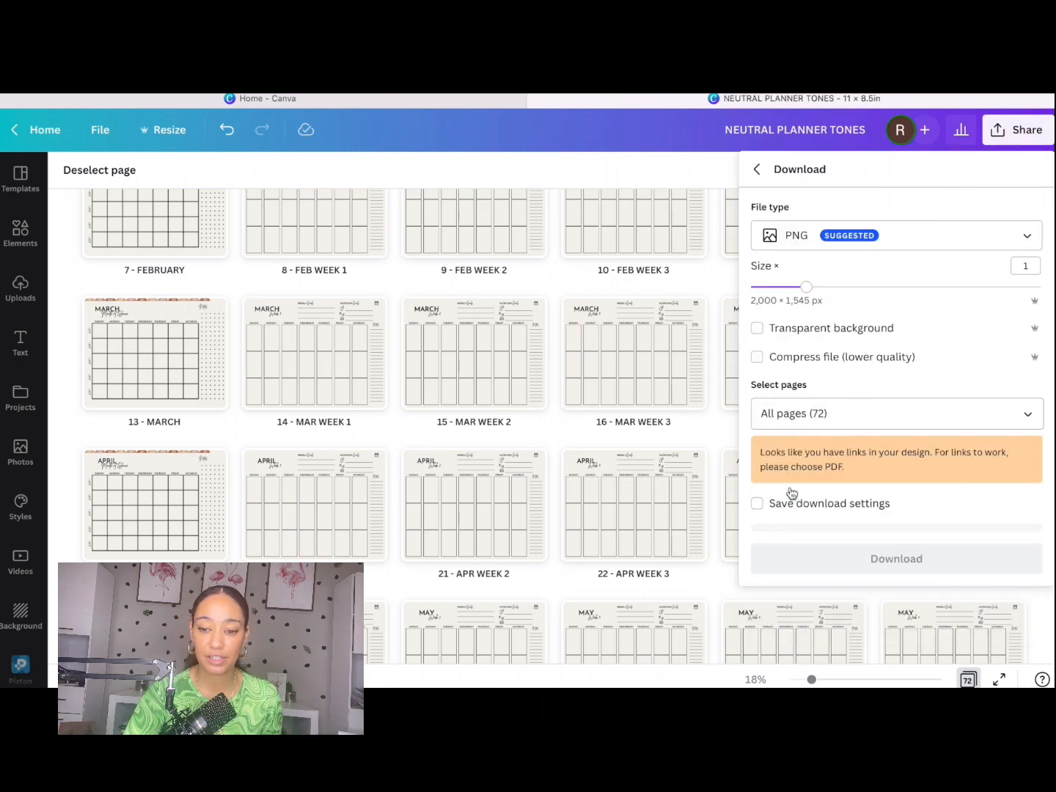
left_click(886, 250)
left_click(813, 376)
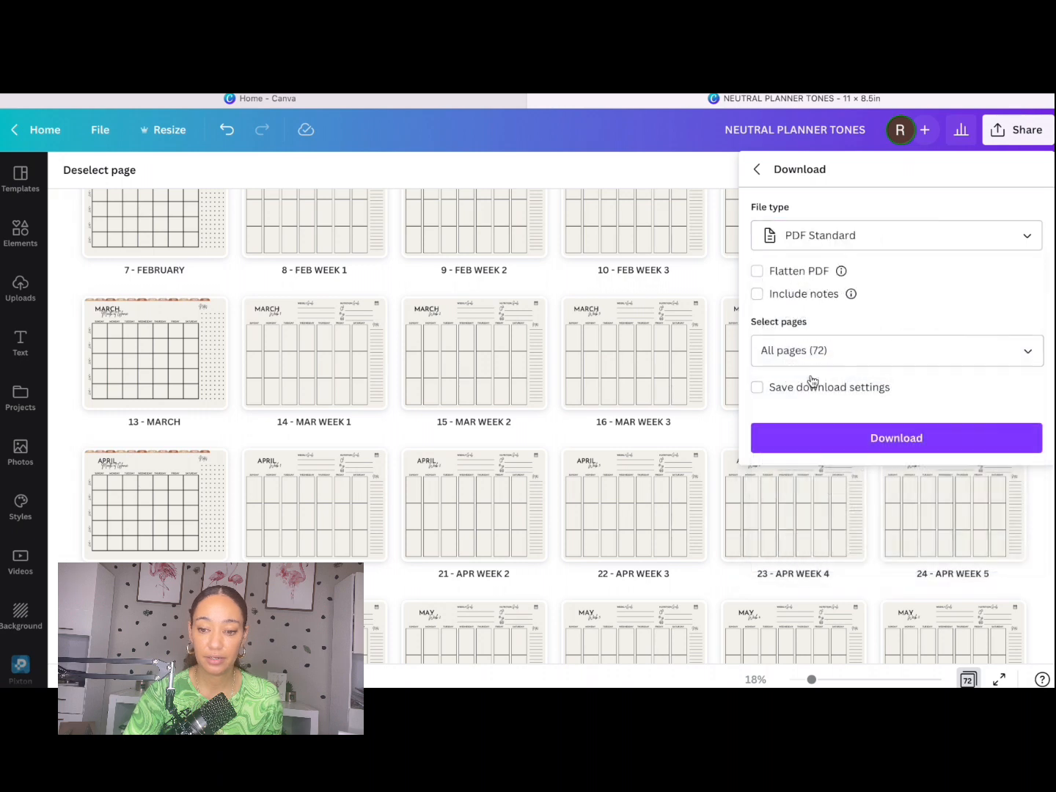
left_click(825, 440)
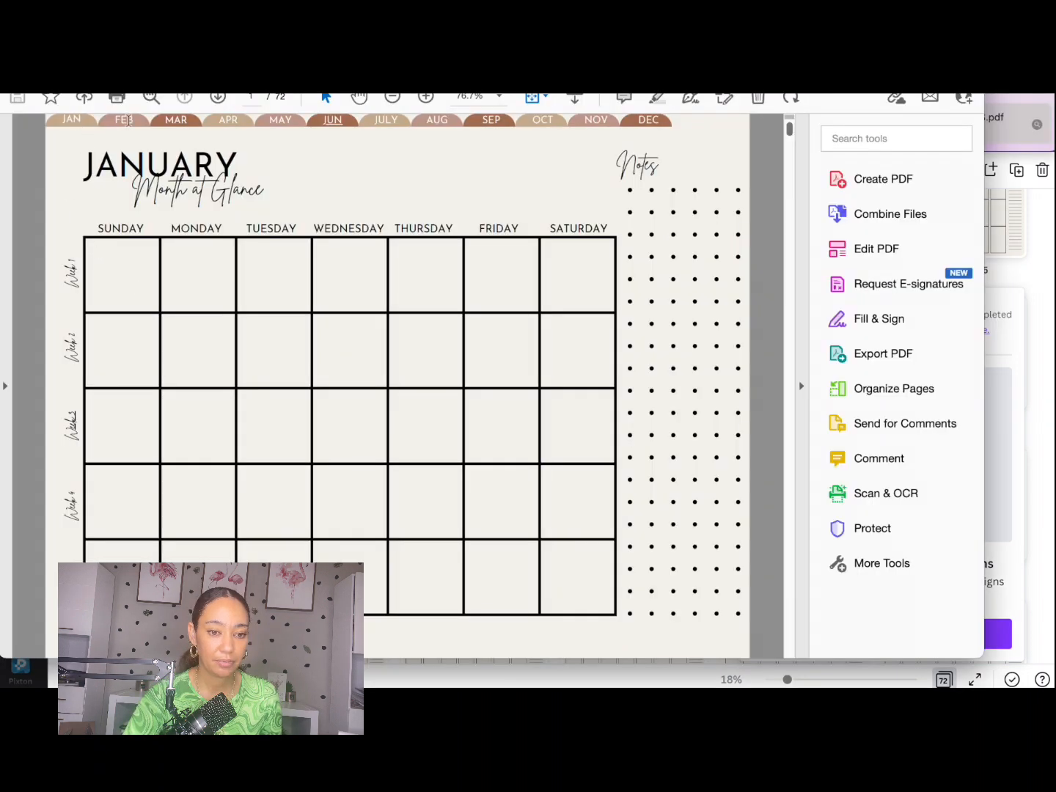
Switch to the downloaded PDF in Adobe Acrobat and test the month links from MAR through DEC, then the JAN link.
left_click(183, 127)
left_click(240, 128)
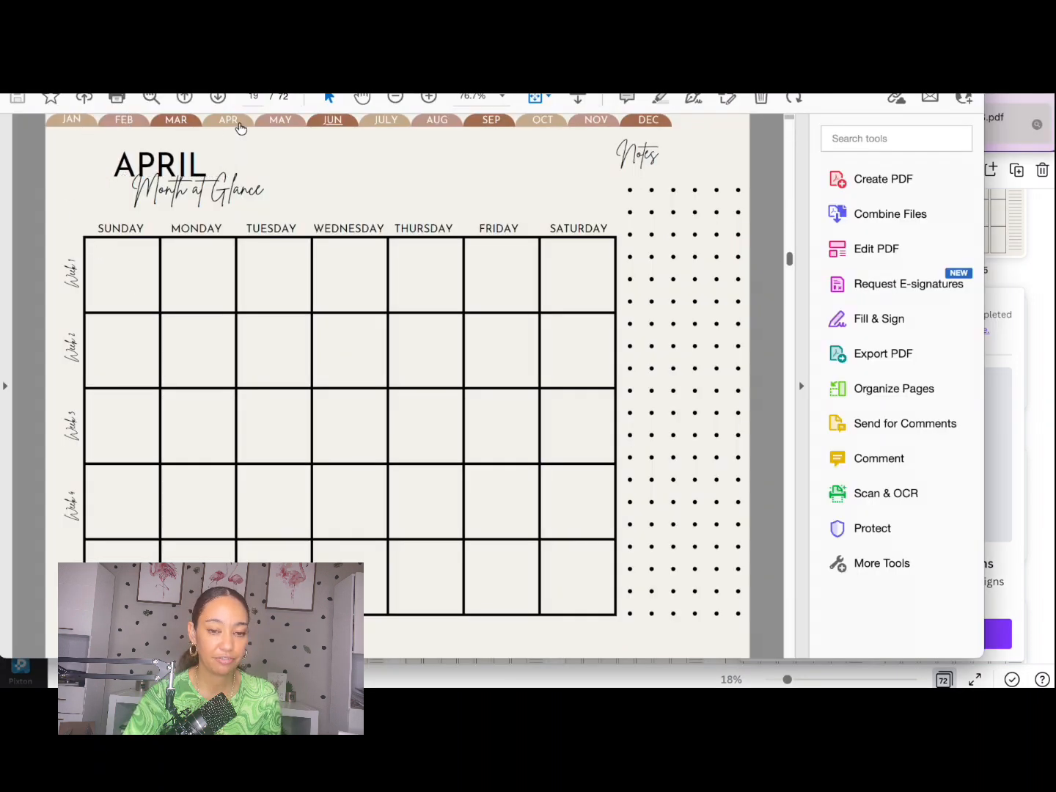
left_click(283, 126)
left_click(333, 125)
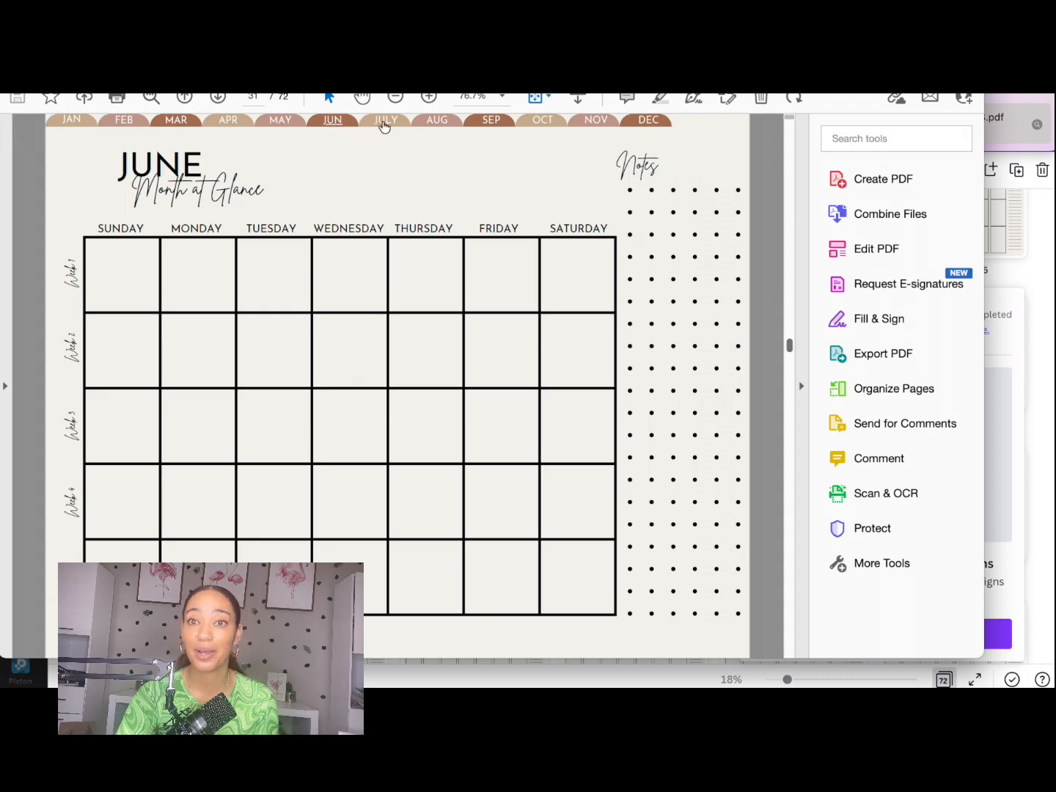
left_click(384, 125)
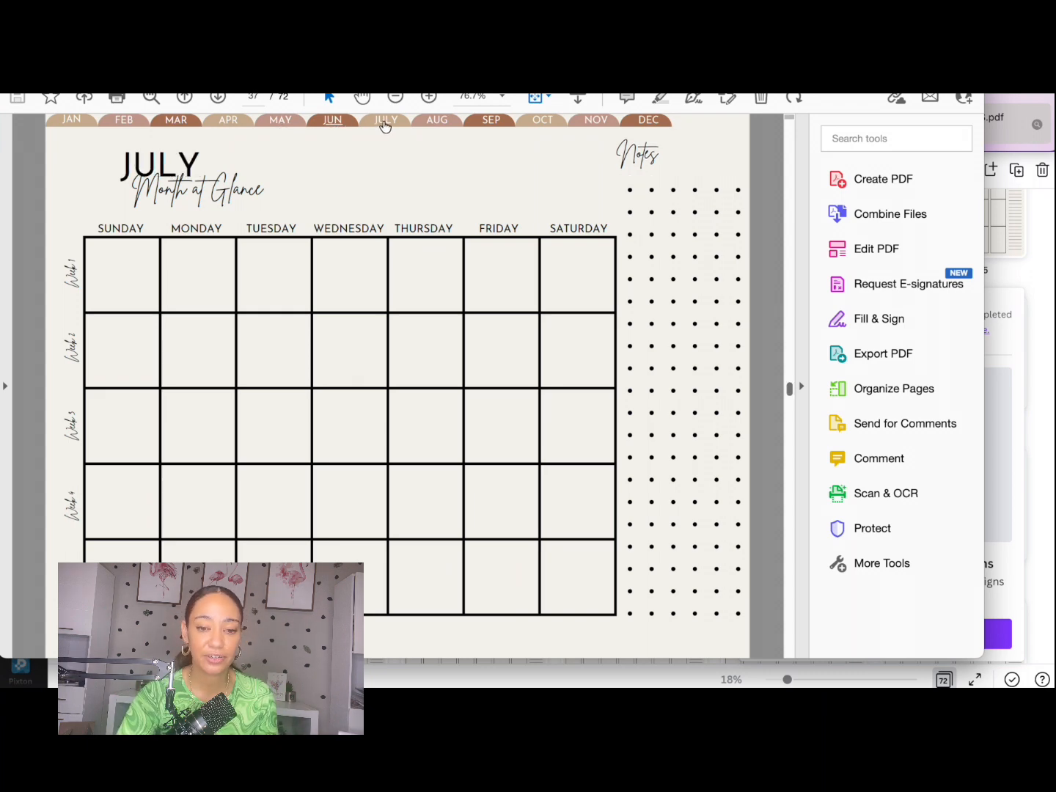
left_click(434, 127)
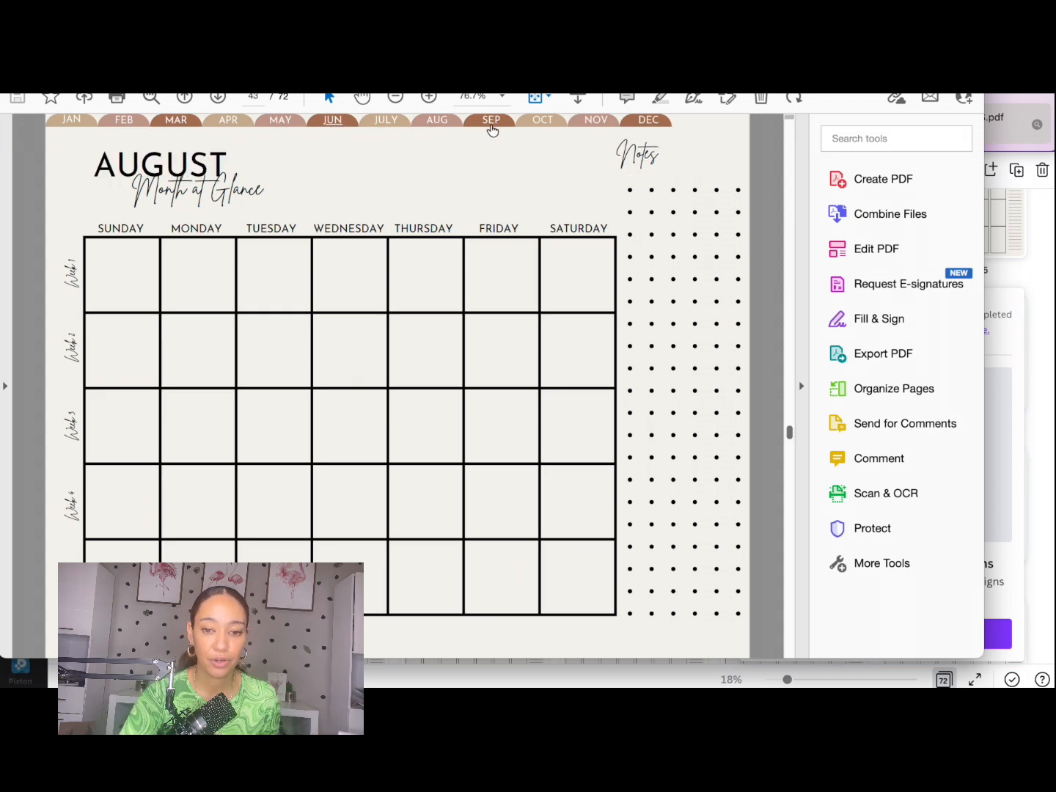
left_click(492, 128)
left_click(555, 126)
left_click(594, 127)
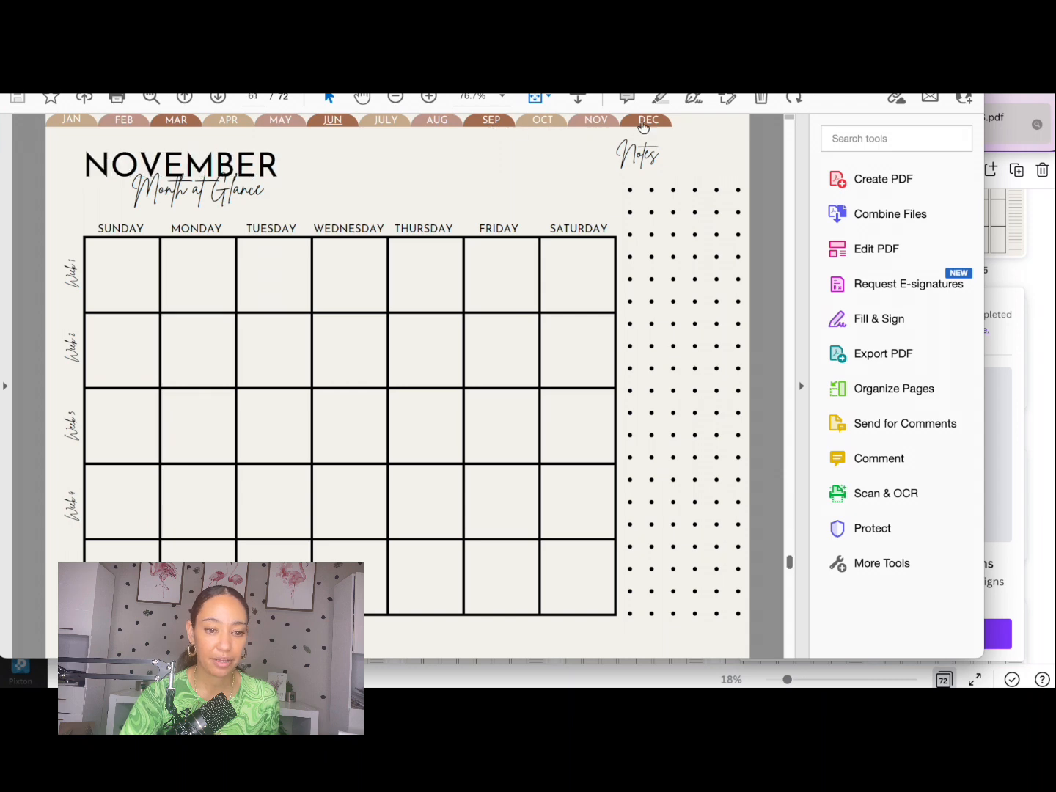
left_click(657, 129)
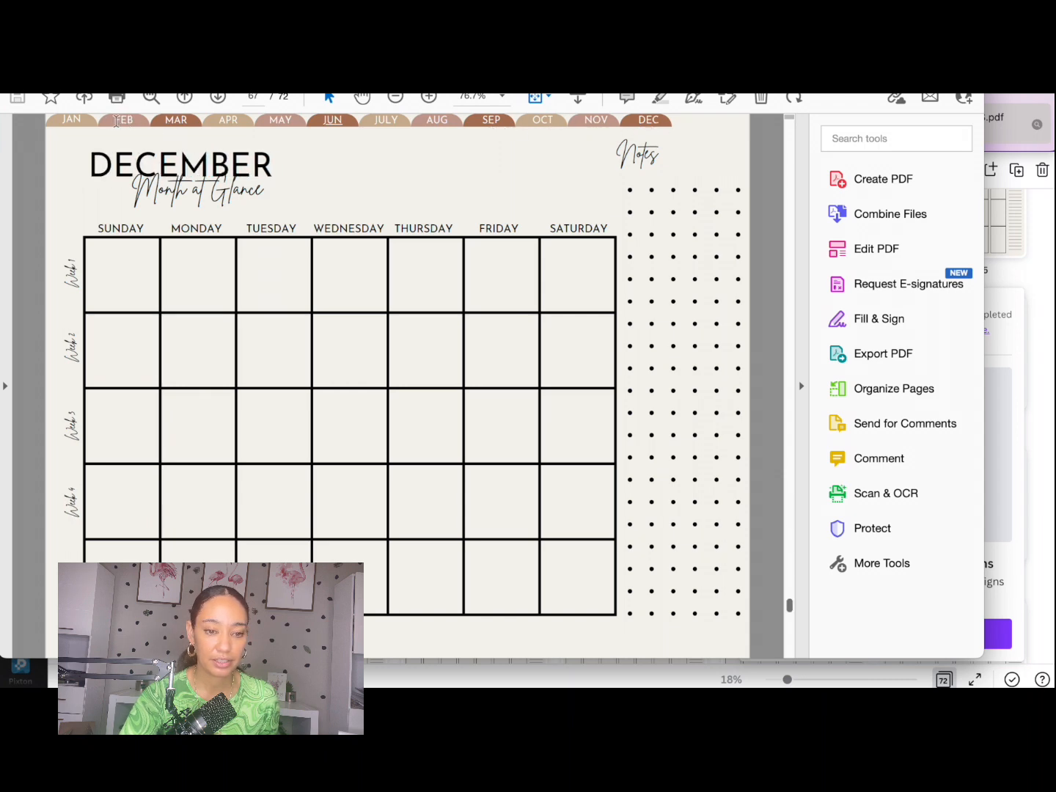
left_click(92, 124)
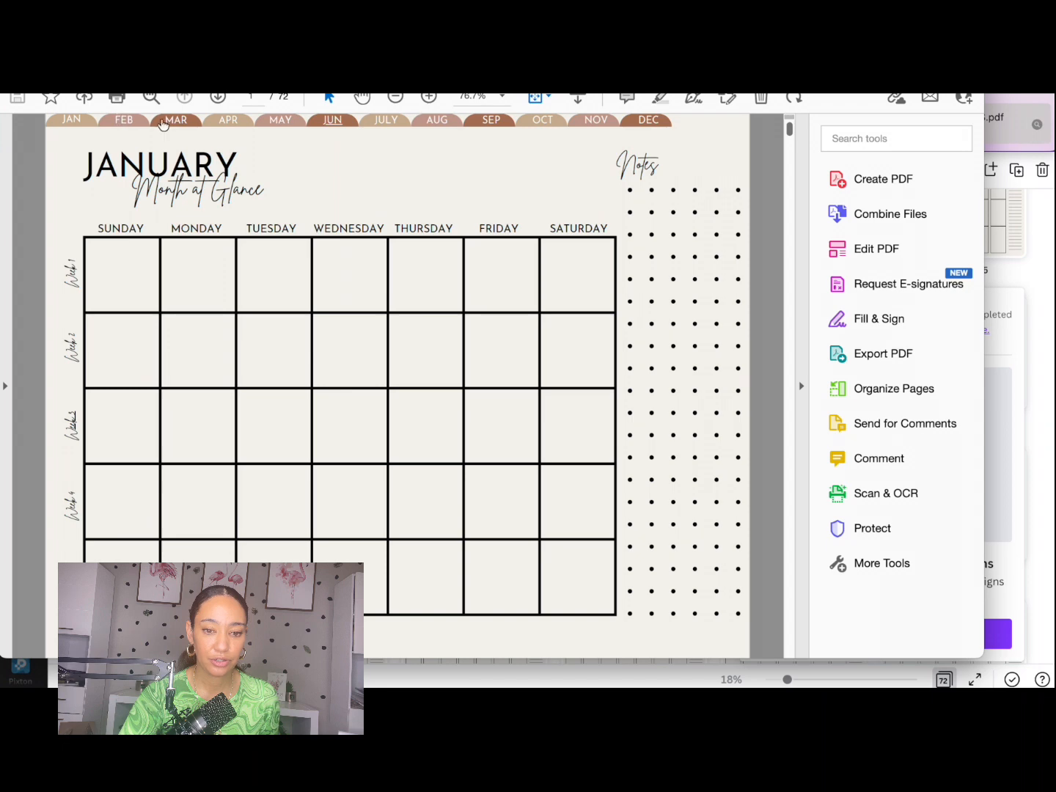
Test the MAR and JUN links, then the June page's Week 1 link and the calendar icon's link back to the month.
left_click(163, 124)
left_click(338, 127)
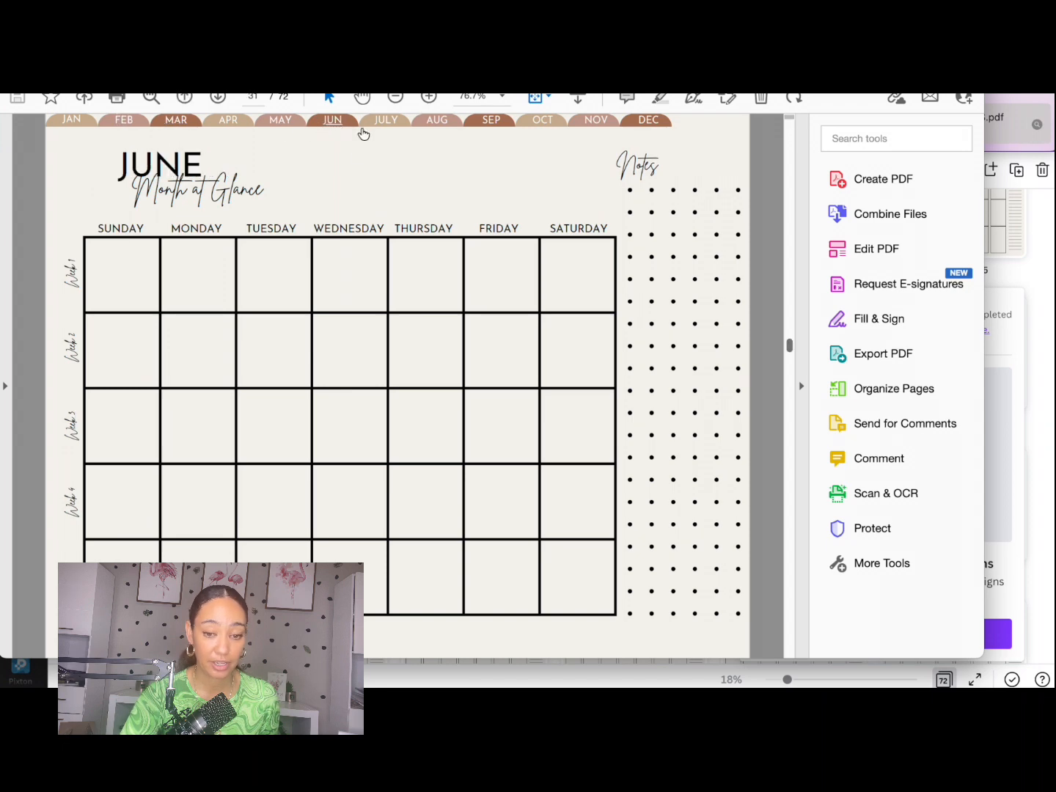
key("Right")
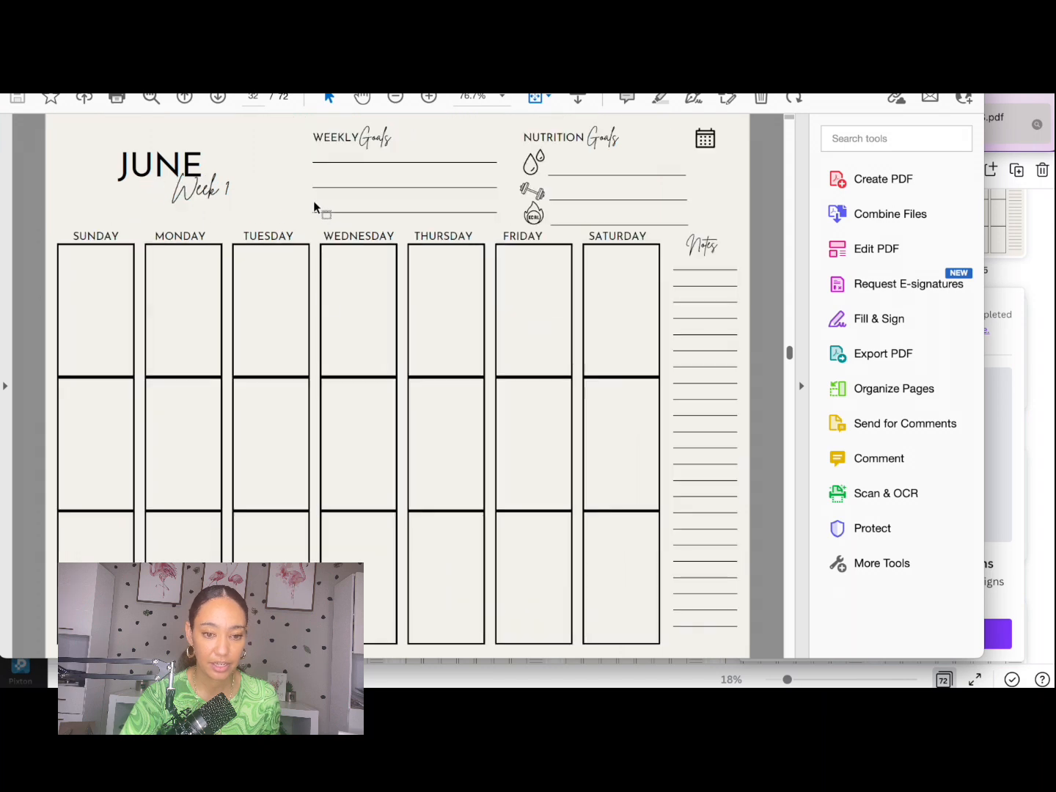
key("Left")
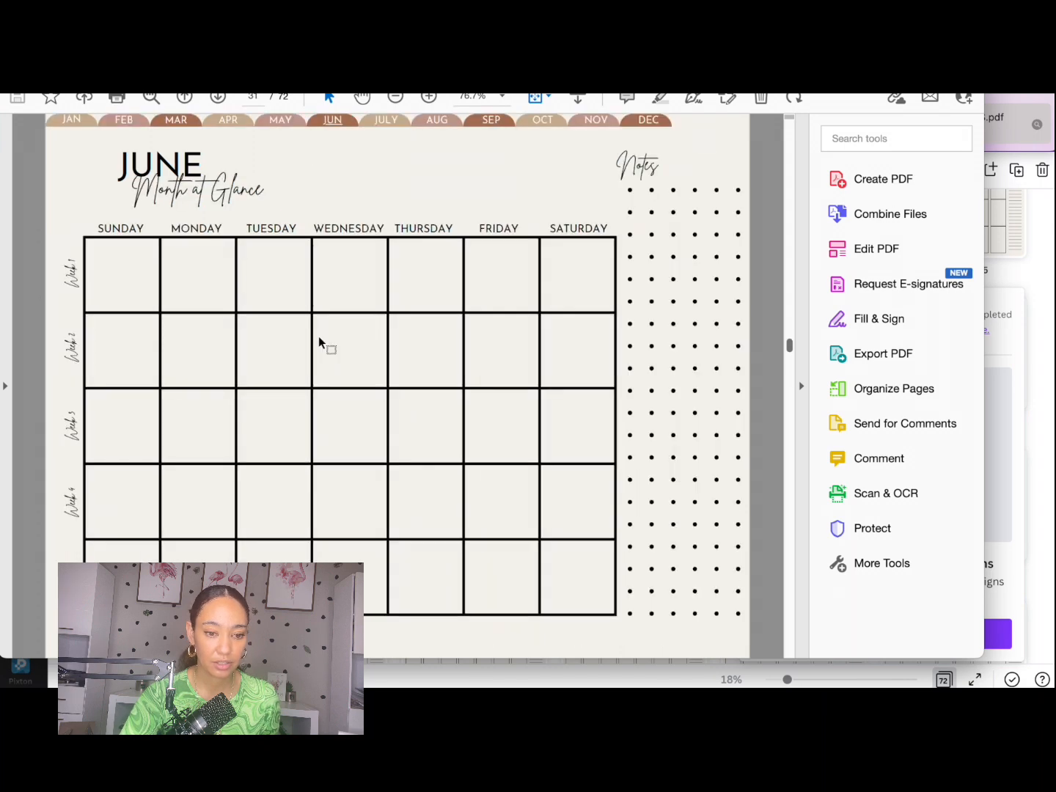
left_click(74, 275)
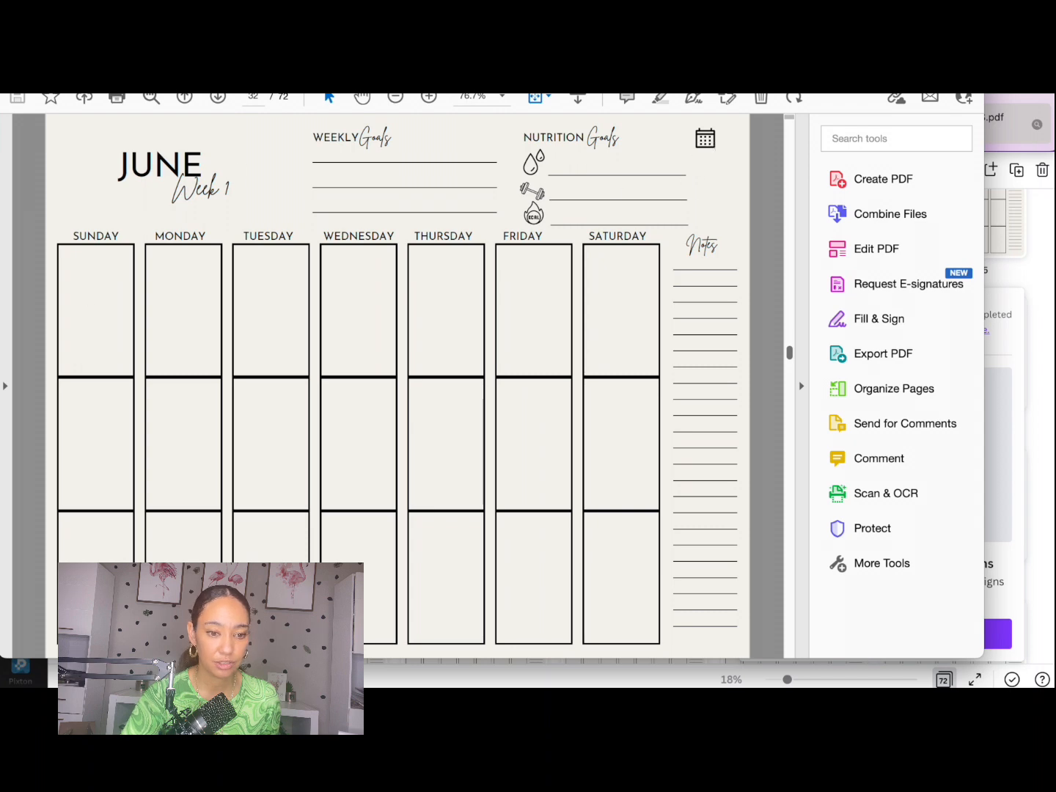
left_click(710, 144)
Test the Week 1 to Week 5 links on the January page, returning from each weekly page through its calendar icon.
left_click(72, 127)
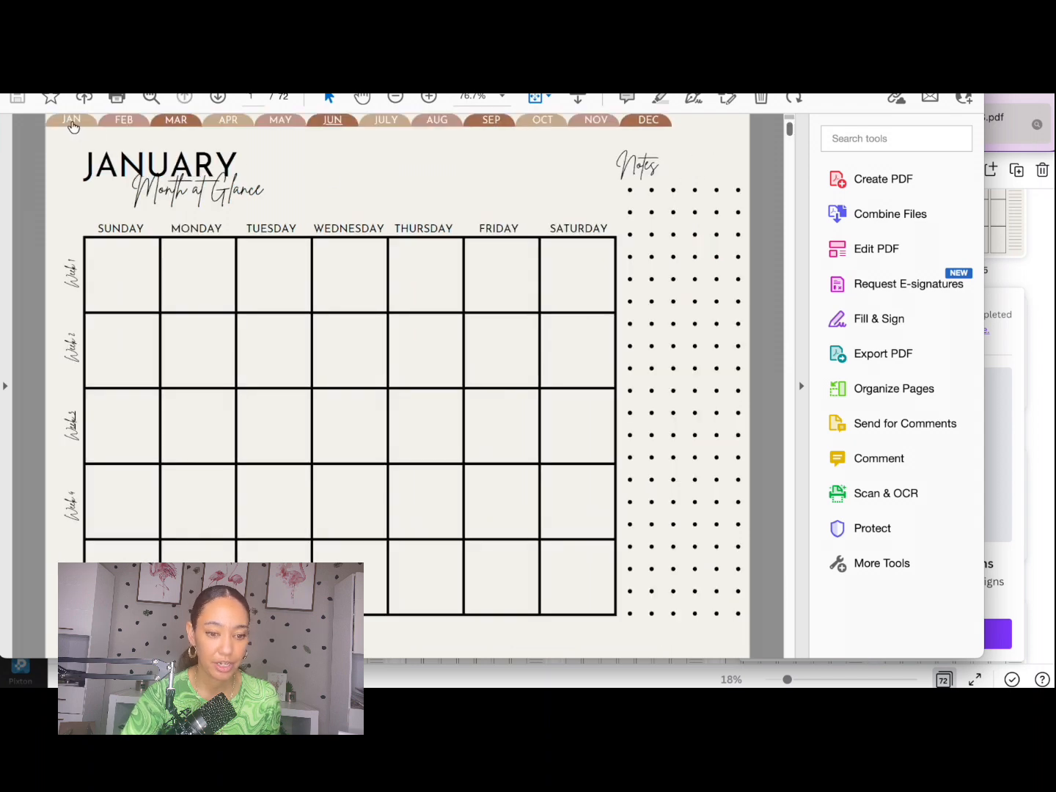
left_click(76, 350)
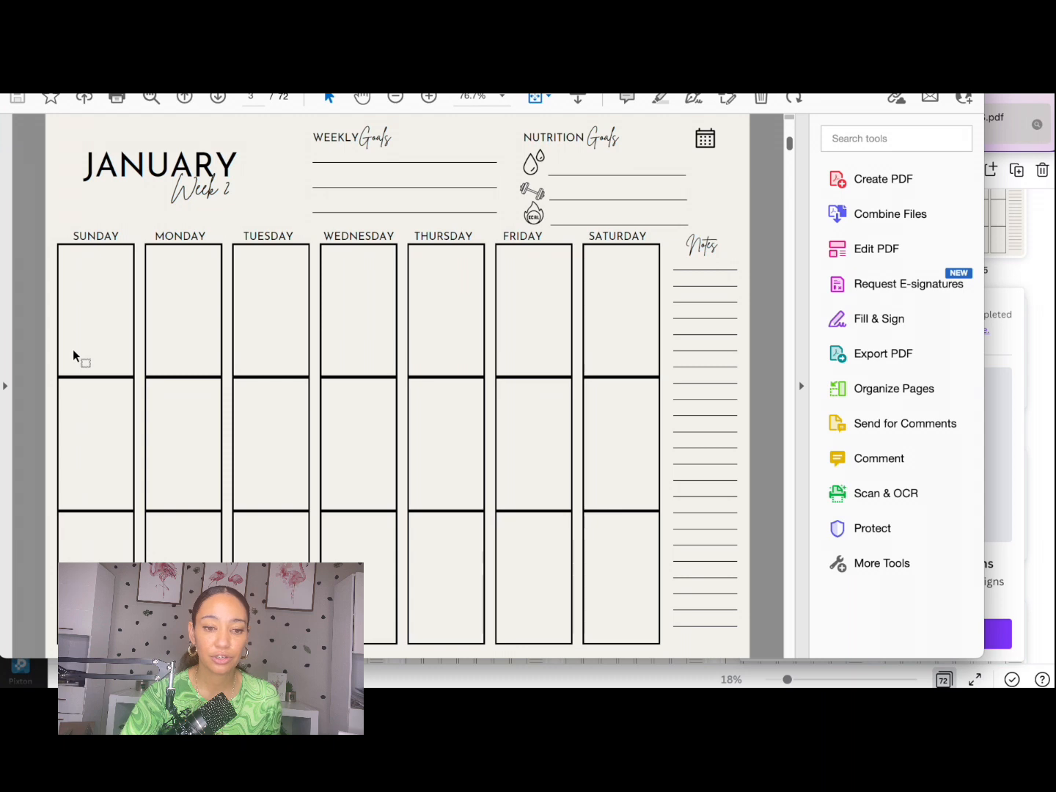
left_click(702, 140)
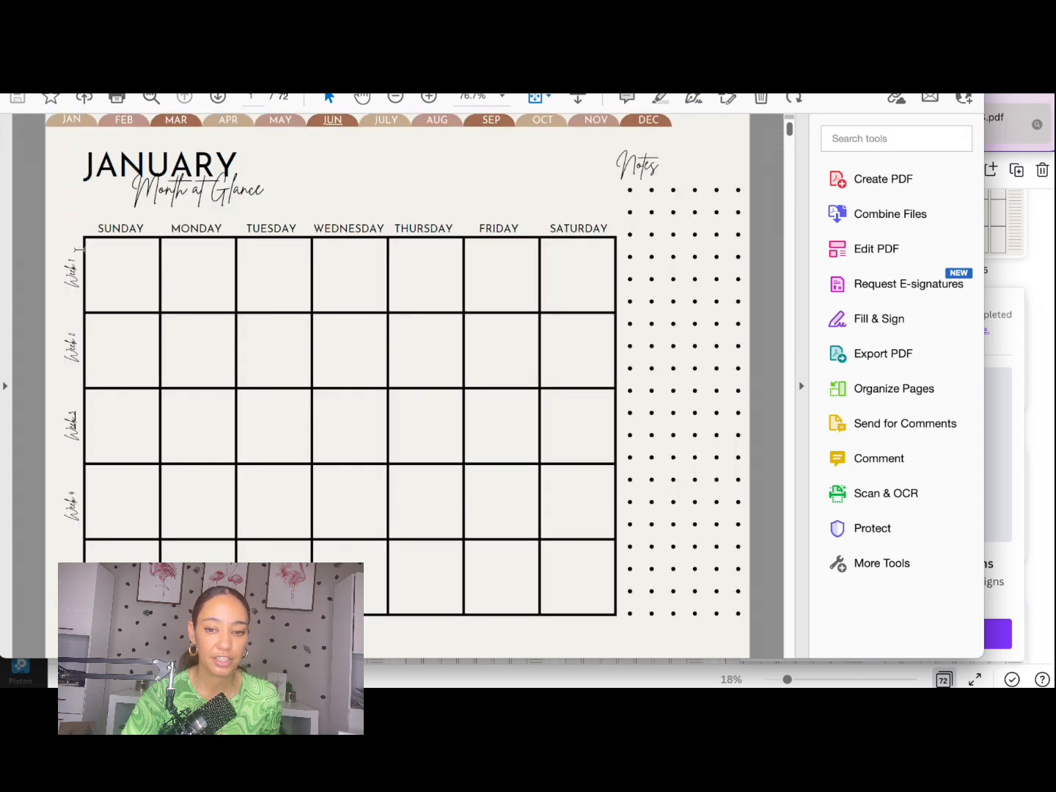
left_click(74, 273)
left_click(702, 143)
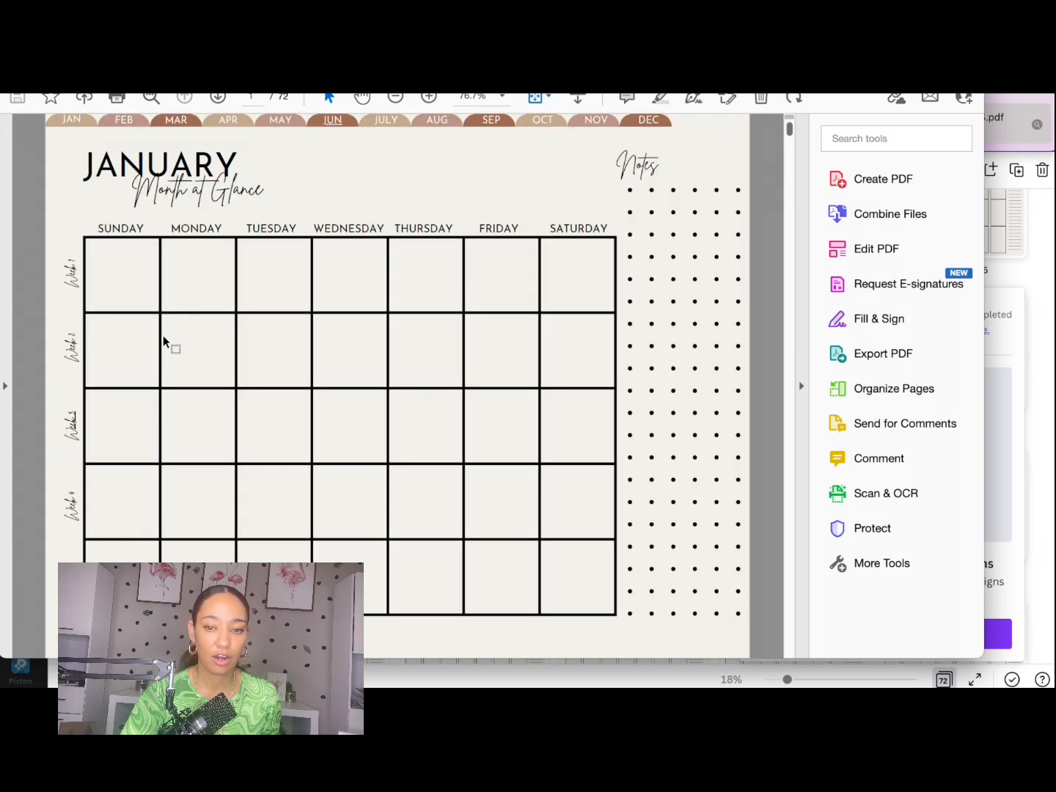
left_click(77, 354)
left_click(703, 144)
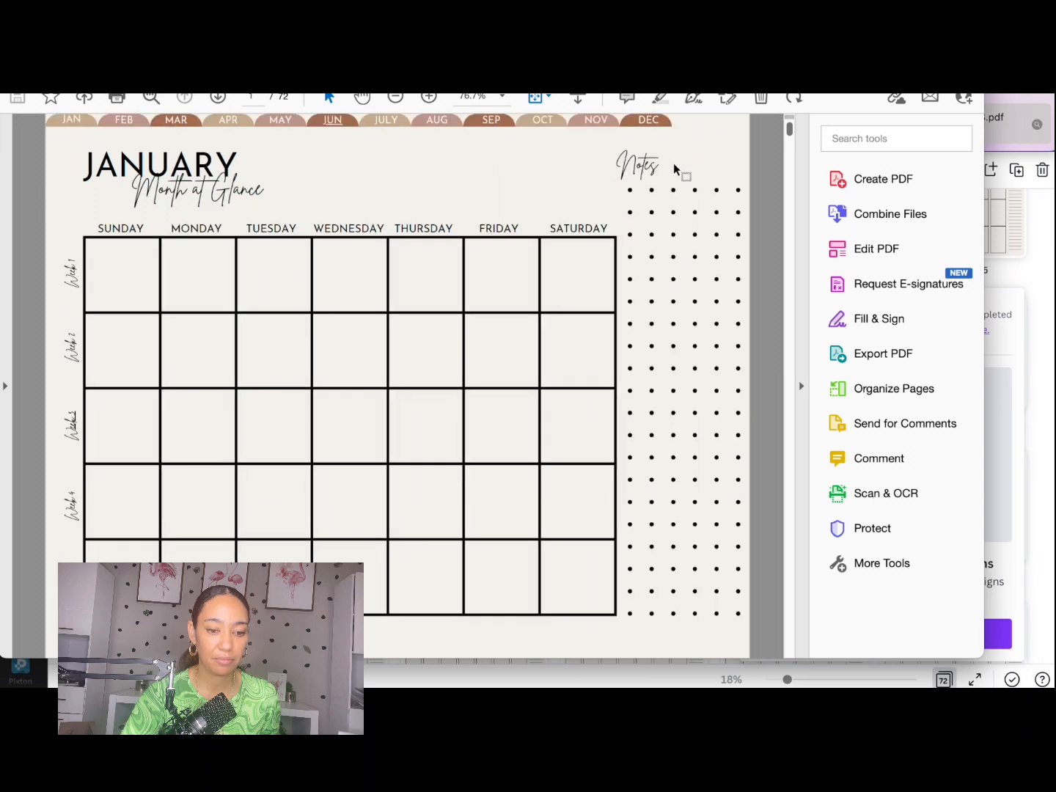
left_click(76, 422)
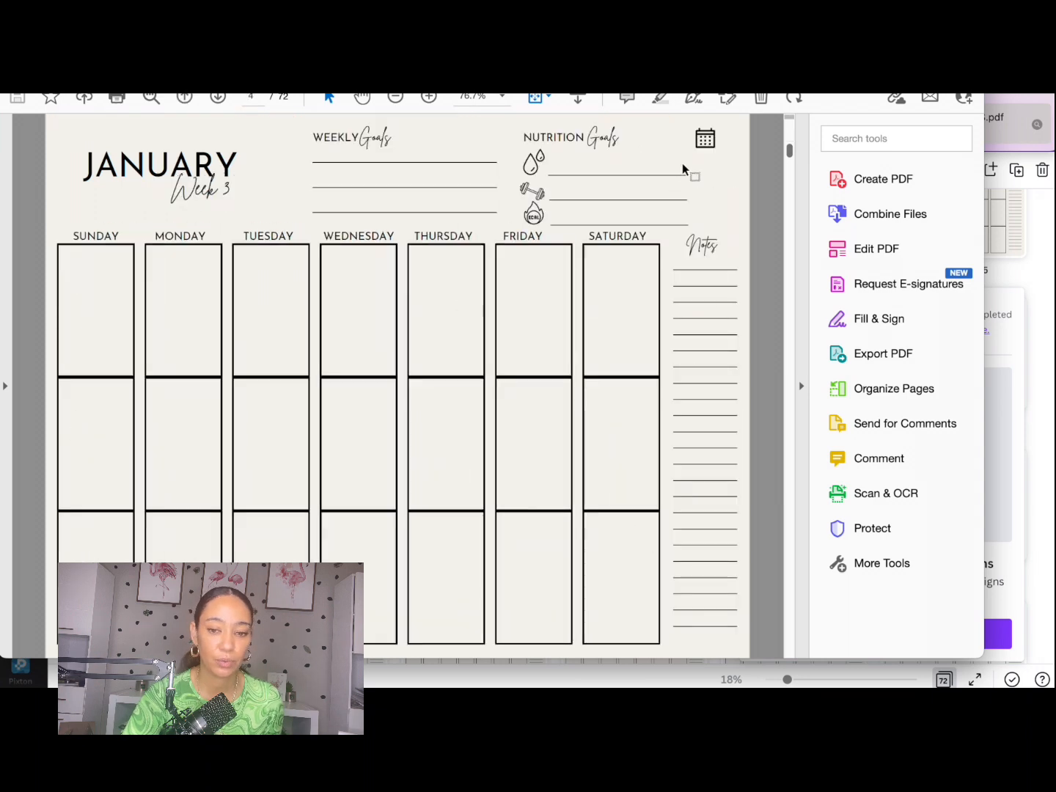
left_click(705, 137)
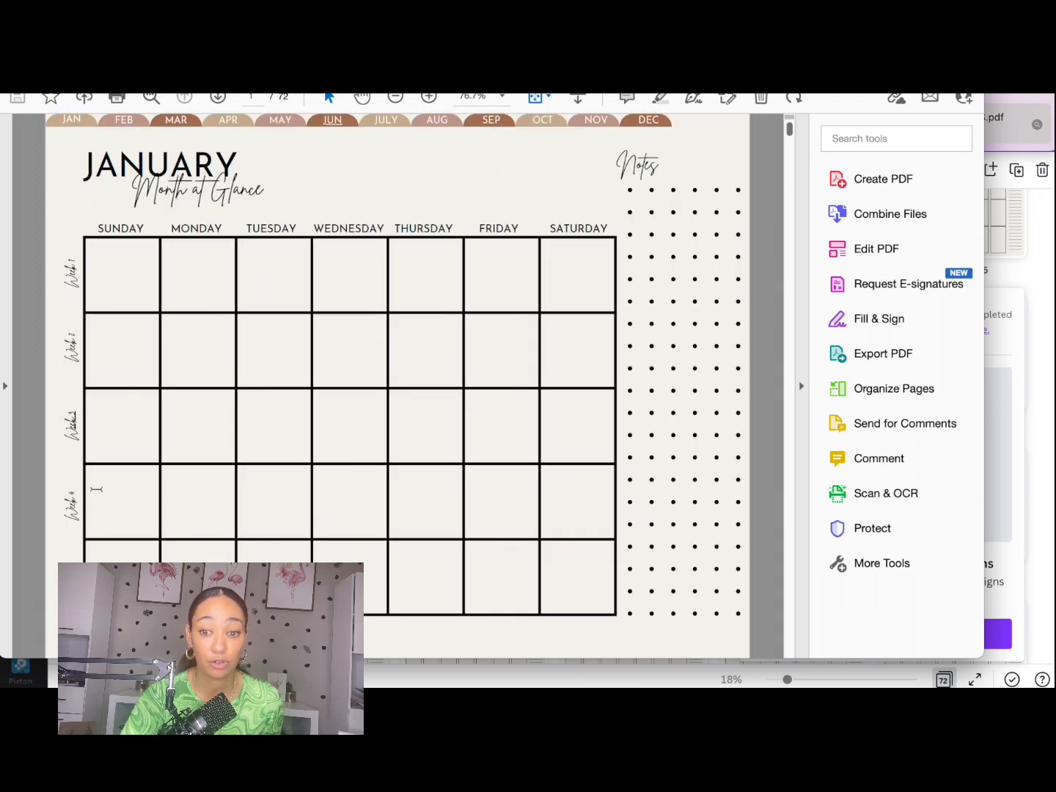
left_click(76, 509)
left_click(707, 143)
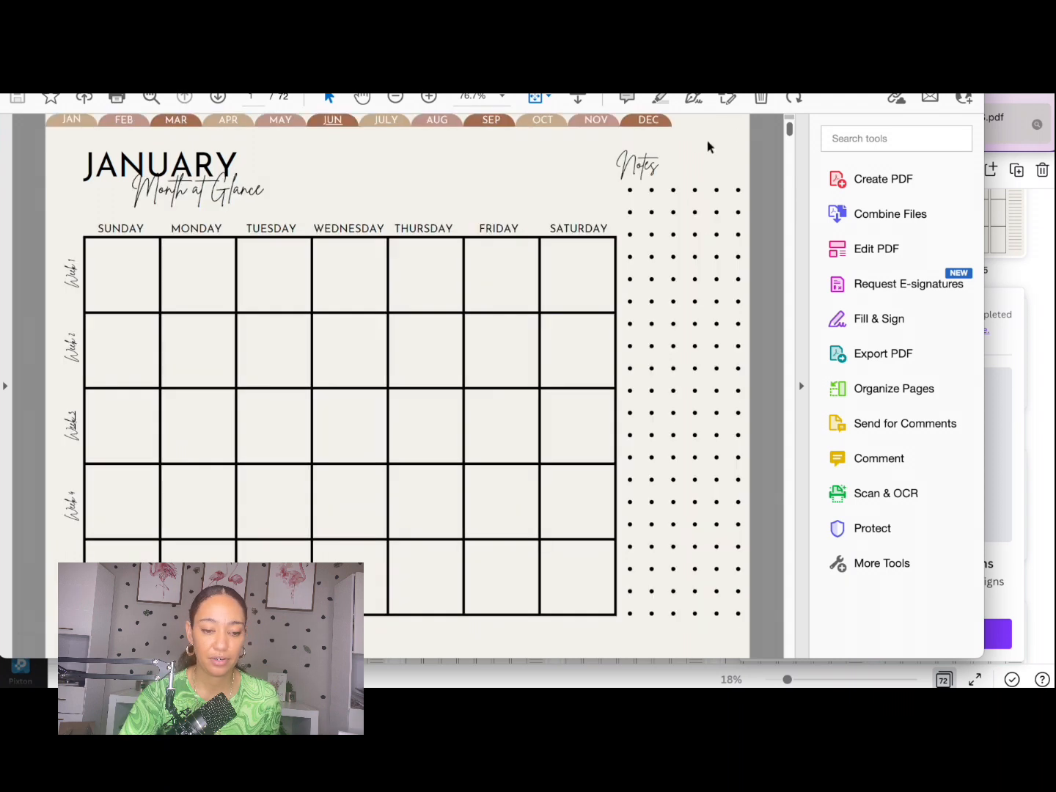
left_click(77, 583)
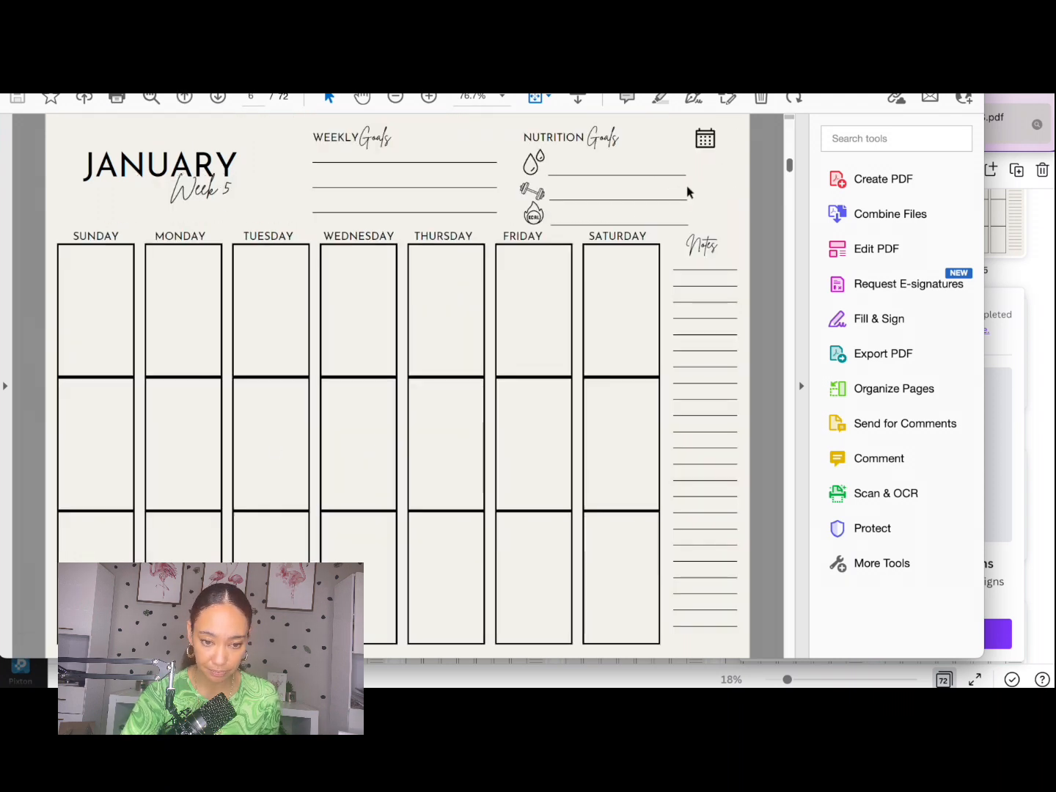
left_click(706, 141)
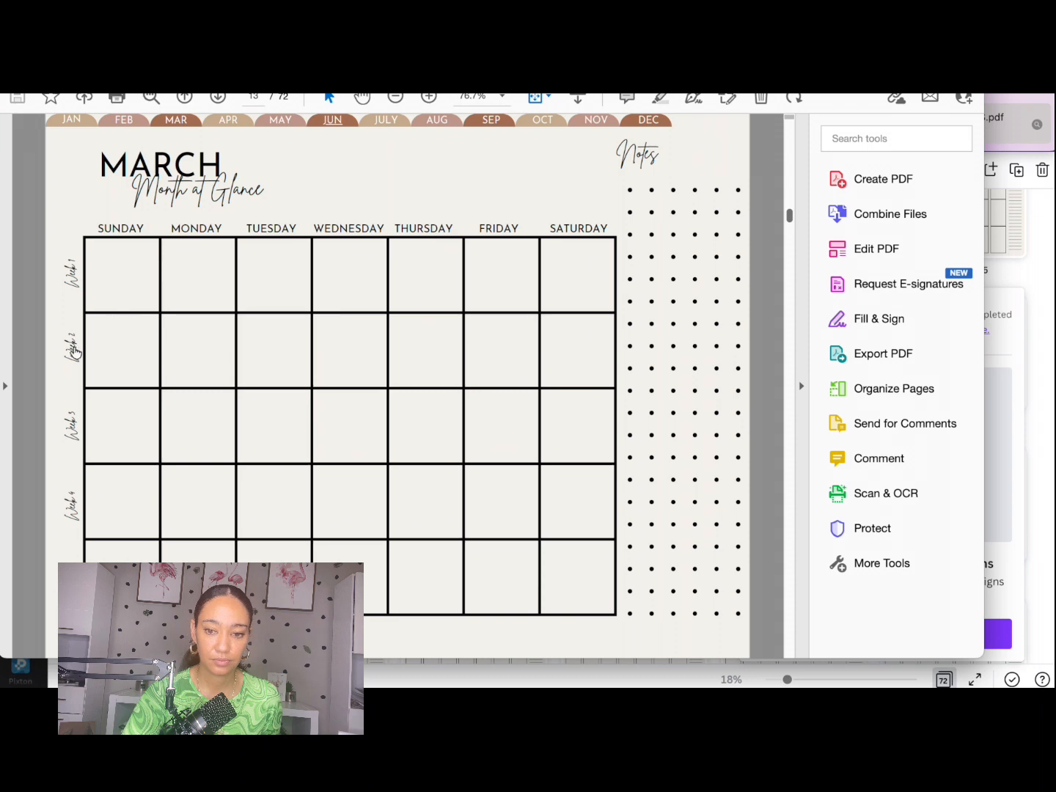
Test the Week 1 to Week 5 links on the March page, returning from each weekly page through its calendar icon.
left_click(71, 355)
left_click(706, 141)
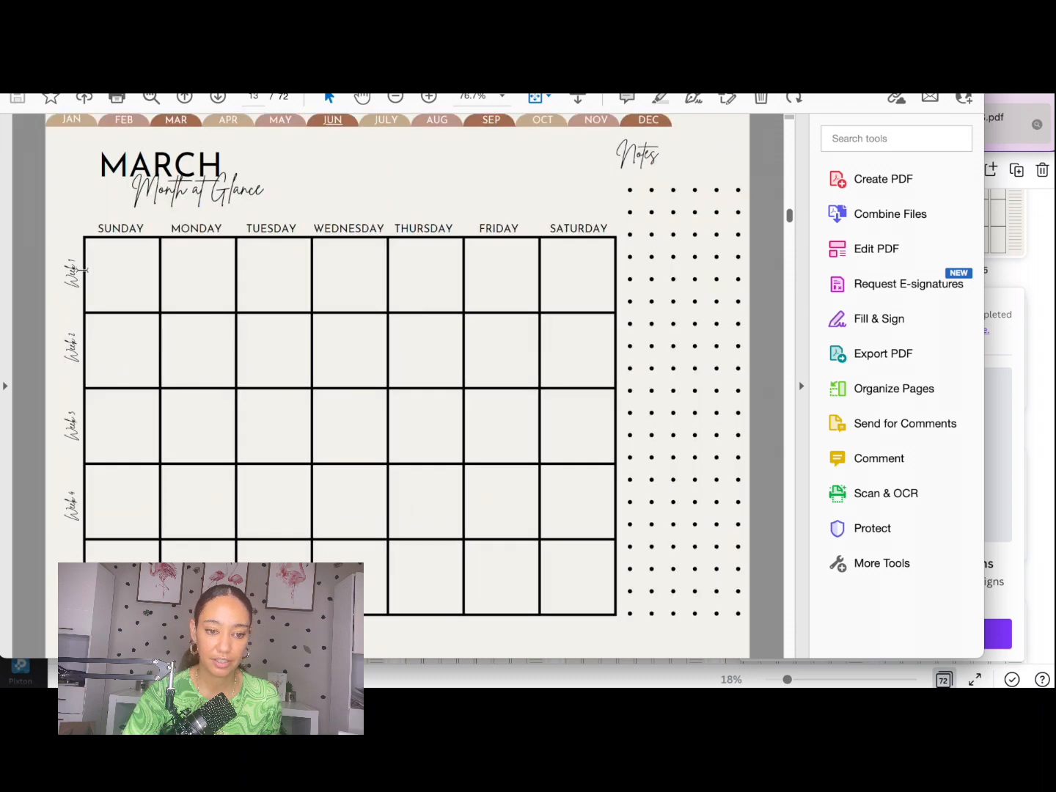
left_click(74, 277)
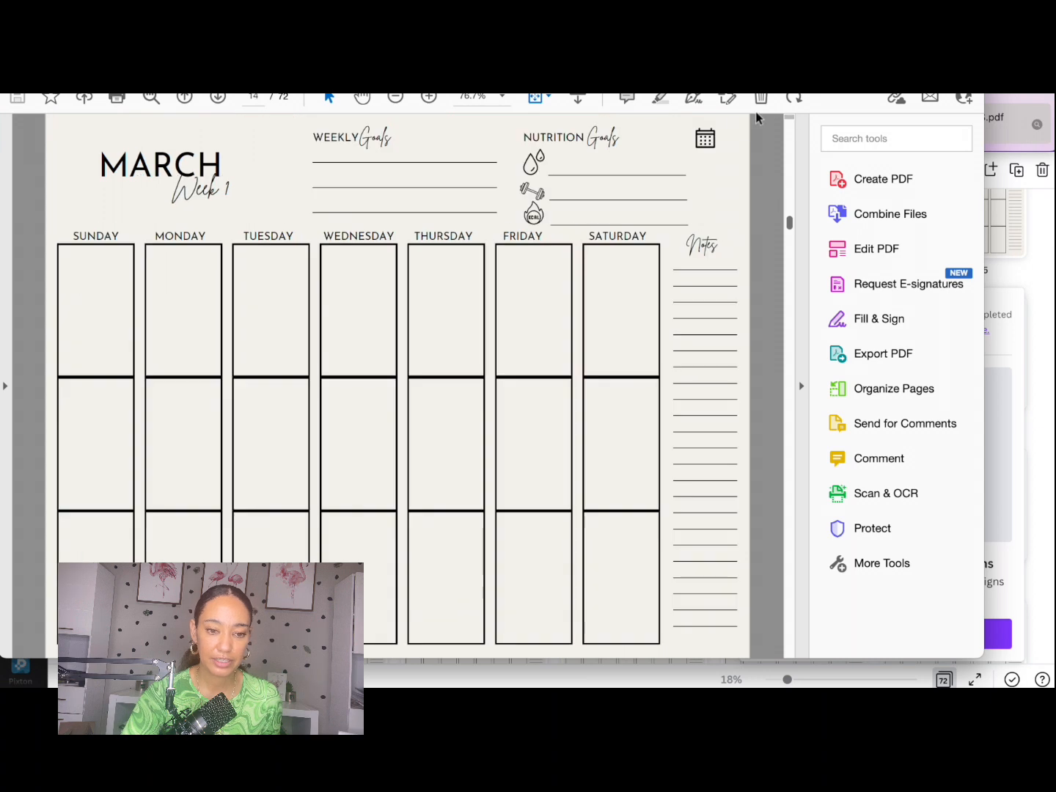
left_click(708, 140)
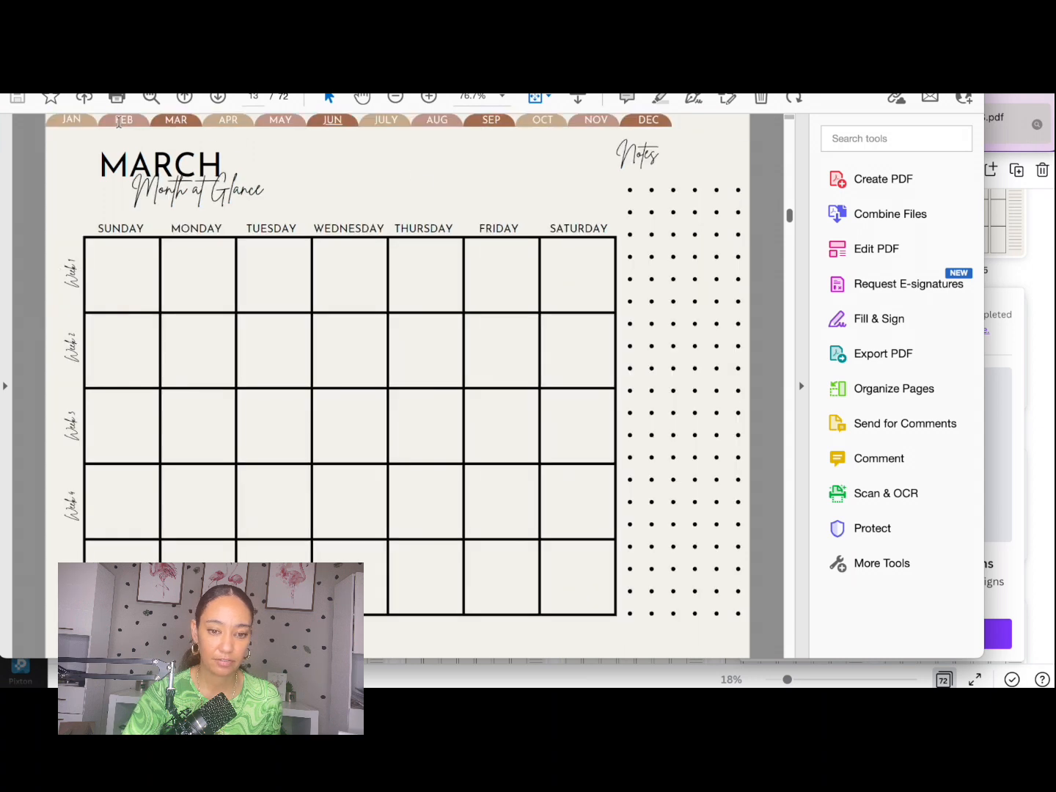
left_click(75, 438)
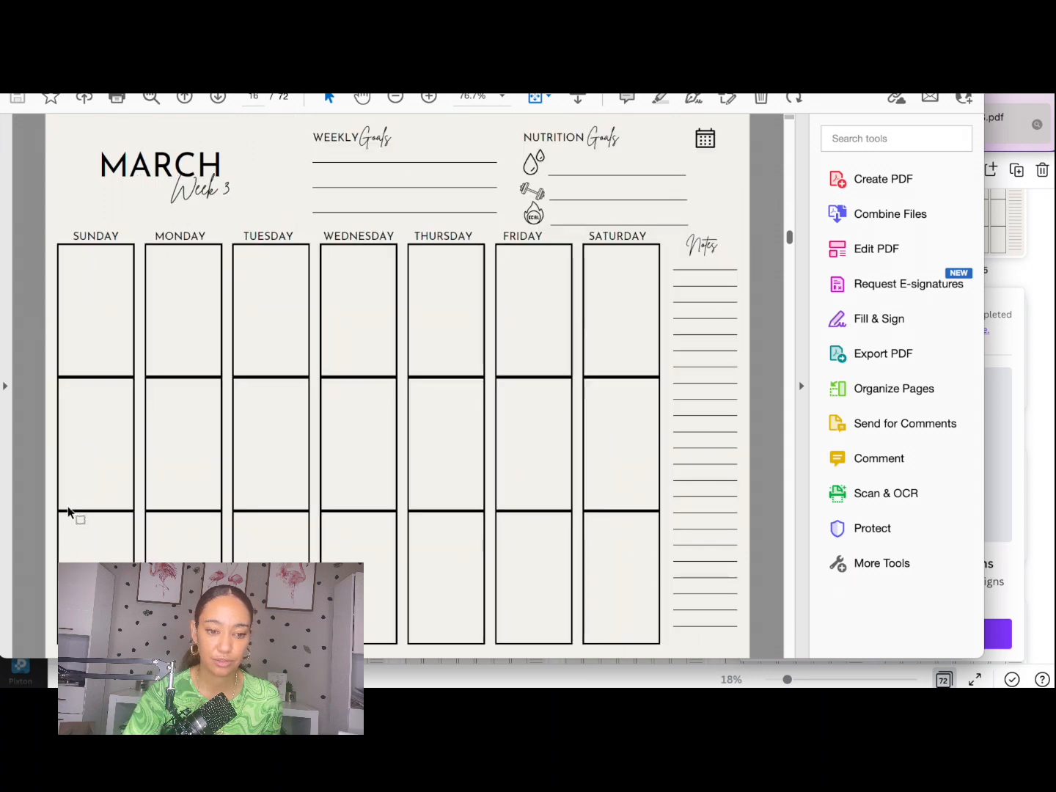
left_click(706, 139)
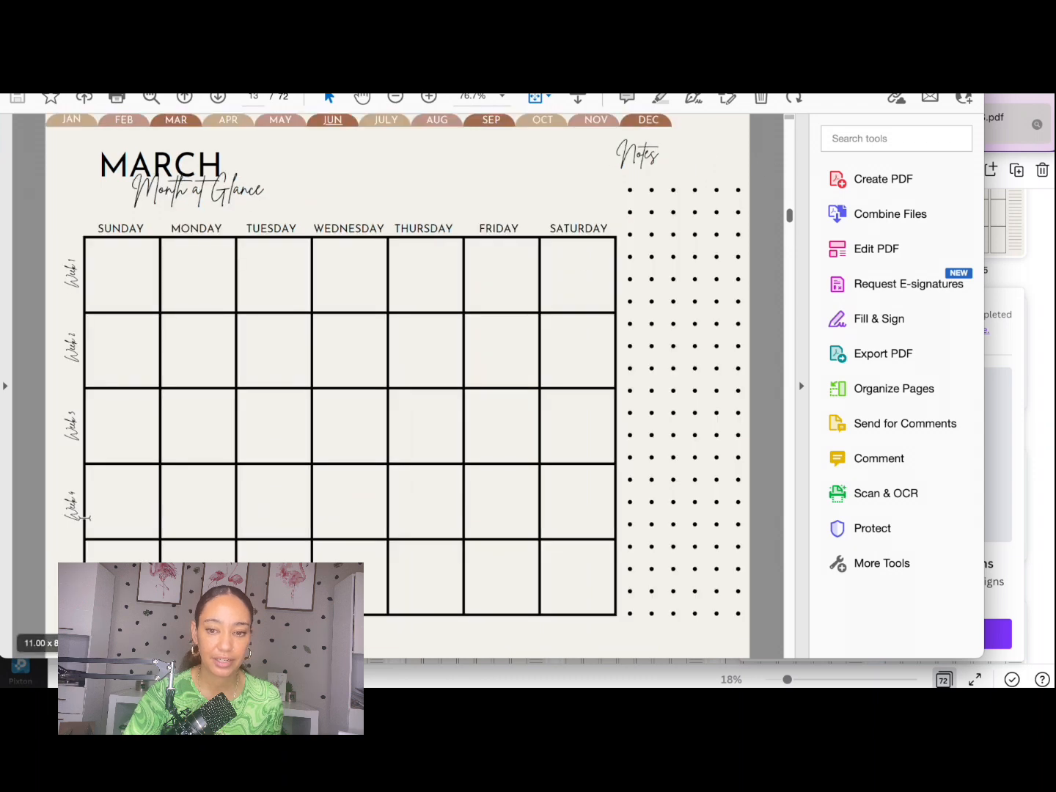
left_click(68, 521)
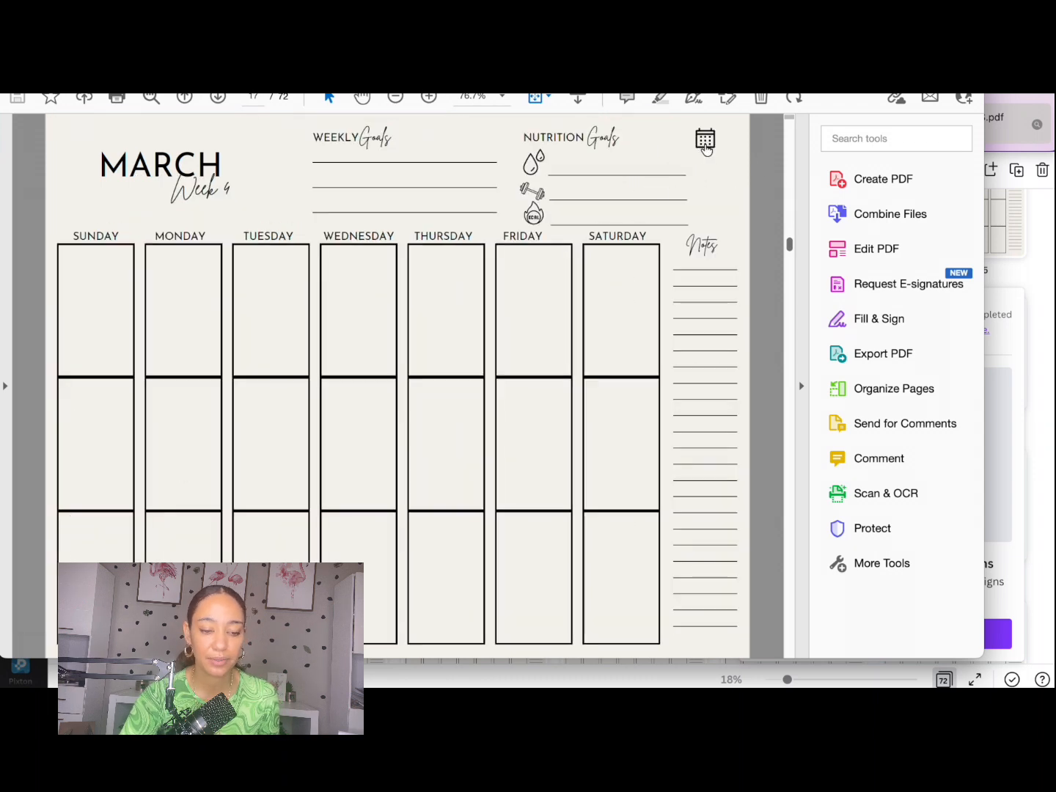
left_click(704, 146)
left_click(69, 583)
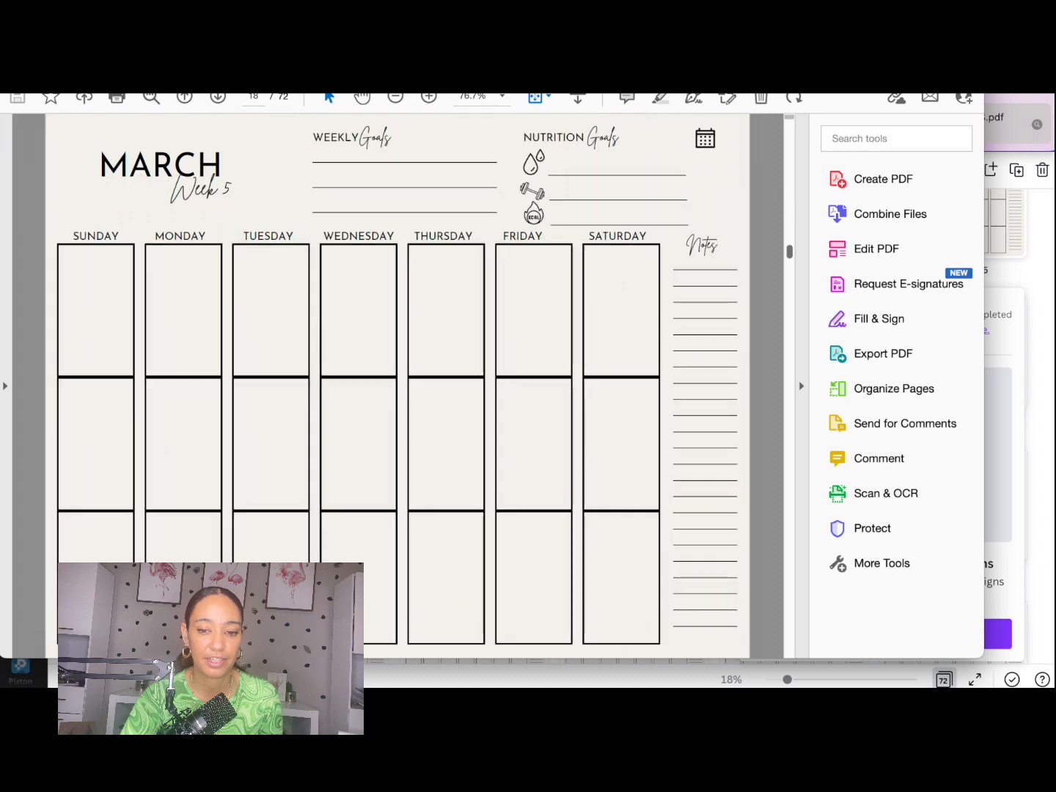
left_click(706, 140)
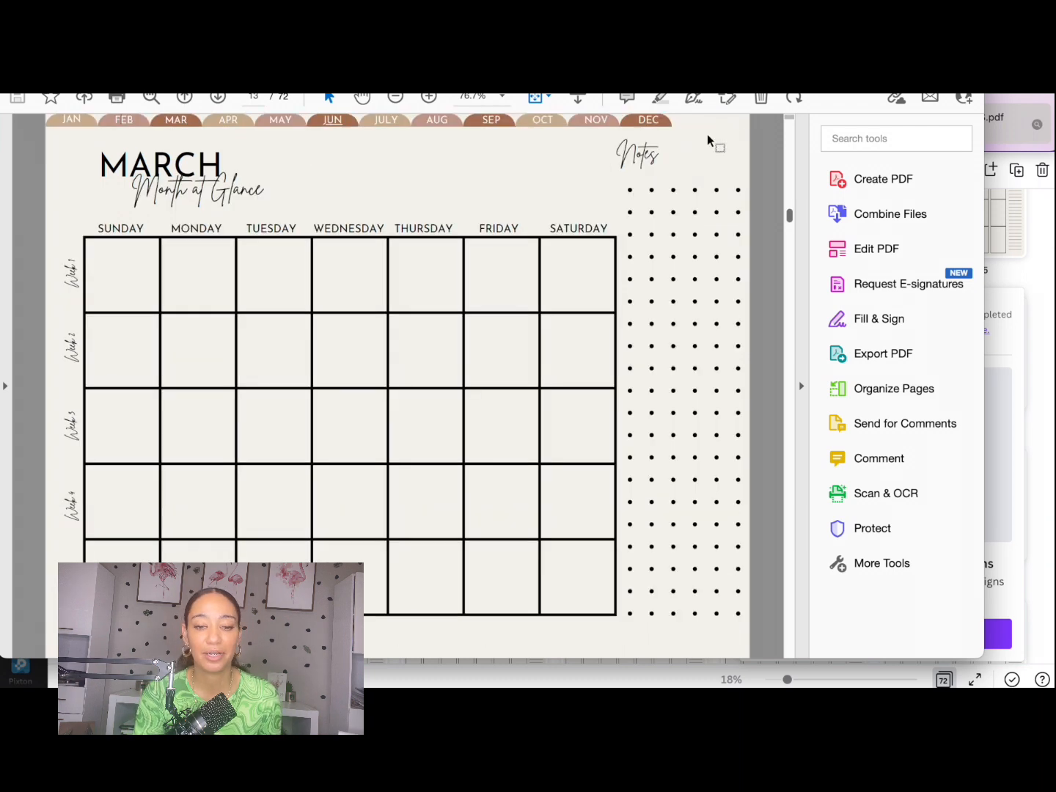